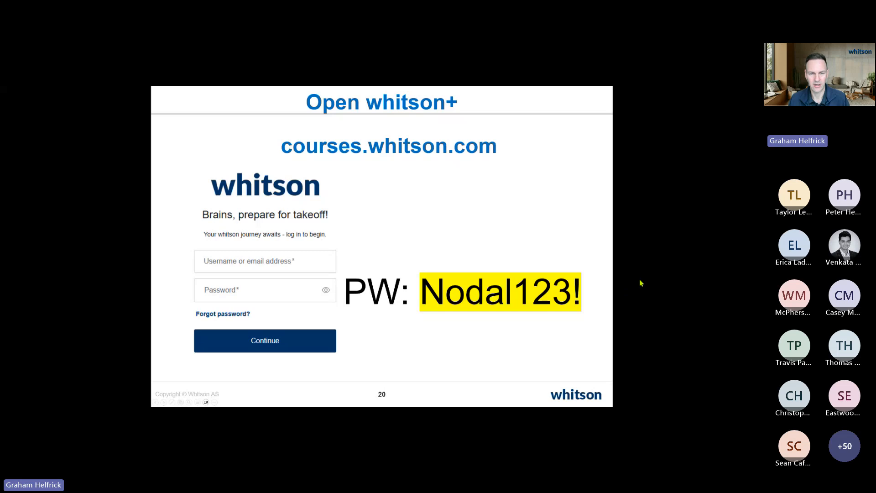
Switch to the Teams meeting, check its chat messages and return to the slides
{"action": "key", "text": "alt+Tab"}
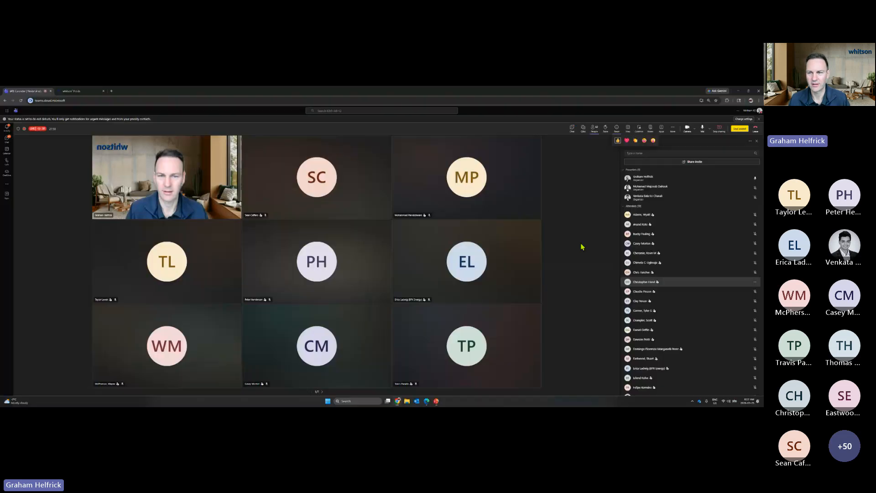
{"action": "left_click", "coordinate": [574, 129]}
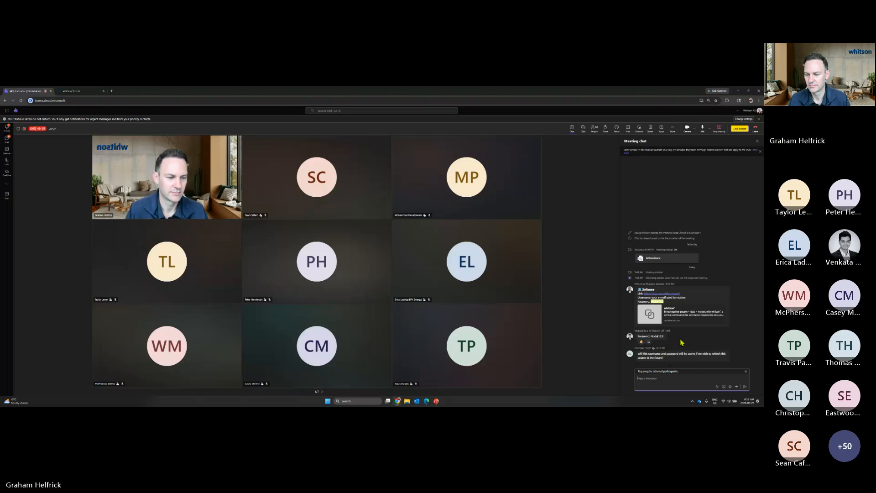
{"action": "key", "text": "alt+Tab"}
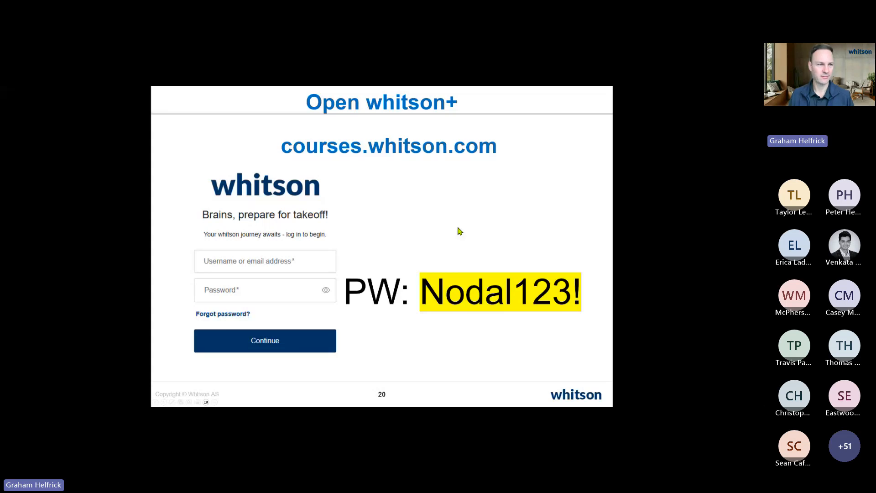
Switch to the whitson+ fields page in the browser and enlarge the page display
{"action": "key", "text": "alt+Tab"}
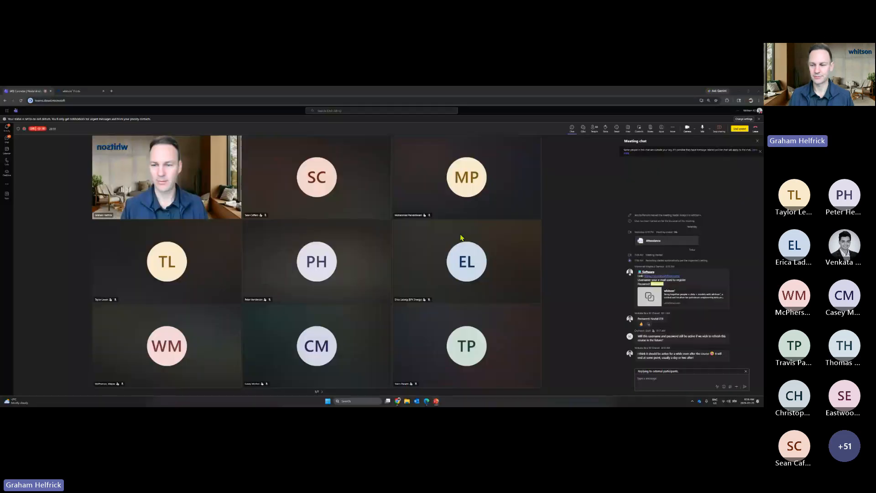
{"action": "left_click", "coordinate": [79, 93]}
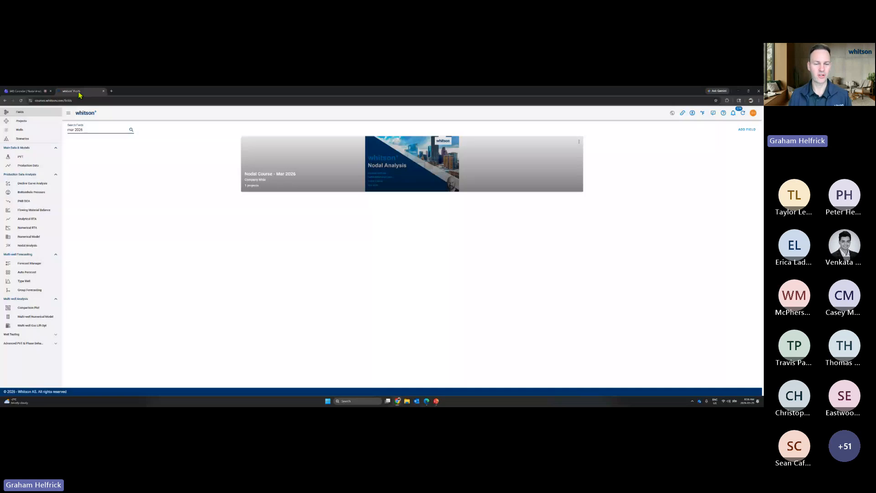
{"action": "key", "text": "ctrl+plus"}
{"action": "key", "text": "ctrl+plus"}
{"action": "key", "text": "ctrl+plus"}
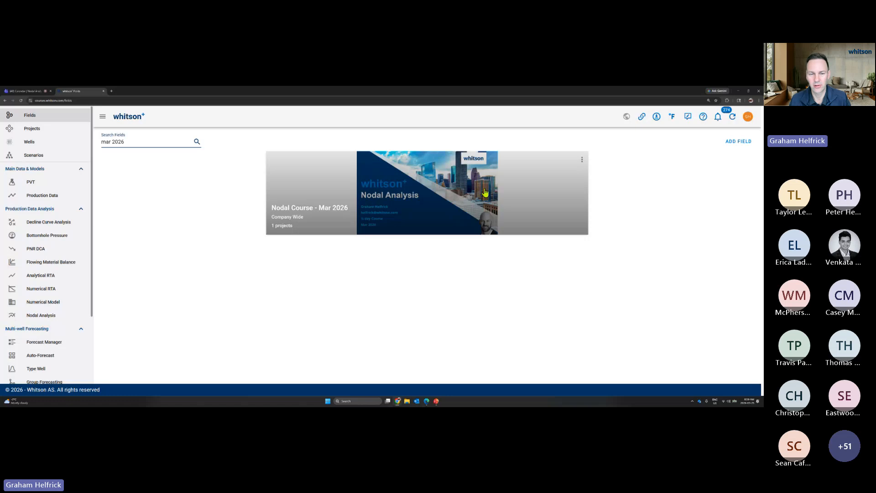
Open the Nodal Course - Mar 2026 field and its Main project
{"action": "left_click", "coordinate": [343, 187]}
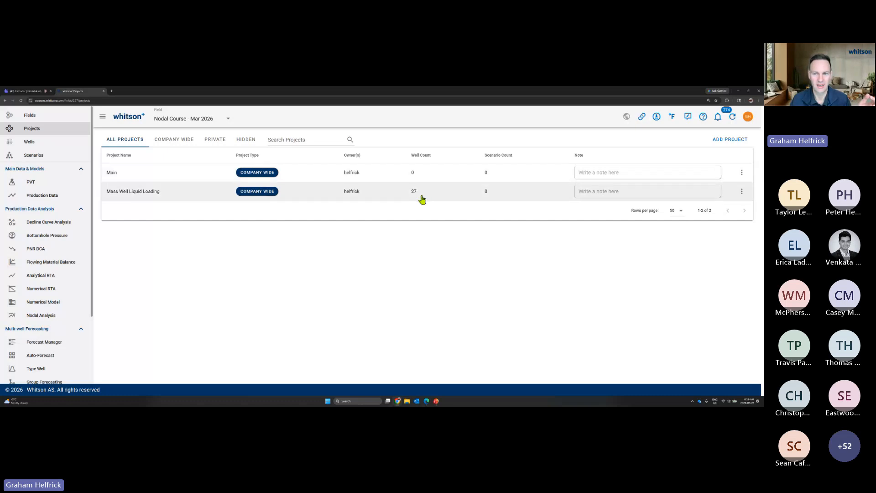
{"action": "left_click", "coordinate": [334, 177]}
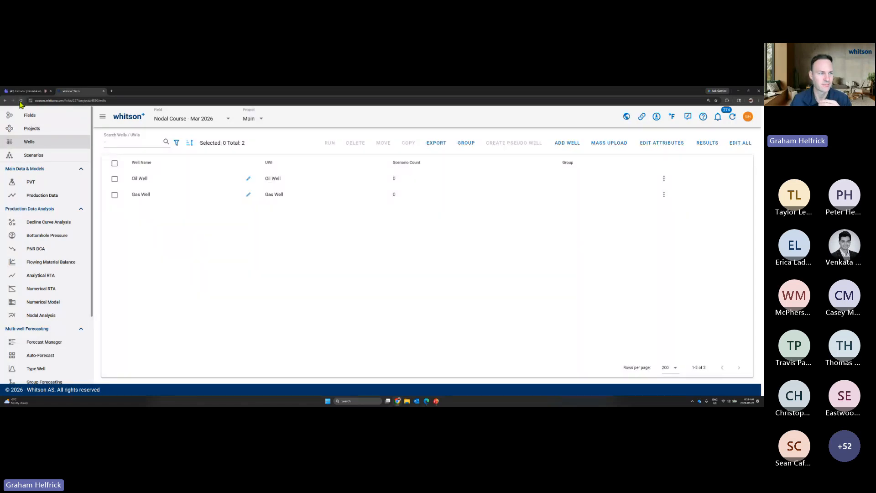
{"action": "left_click", "coordinate": [5, 101]}
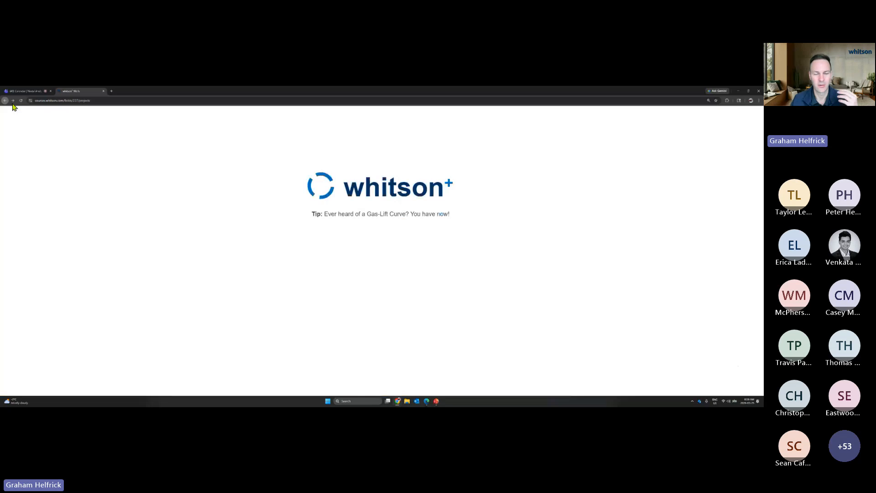
{"action": "left_click", "coordinate": [325, 190]}
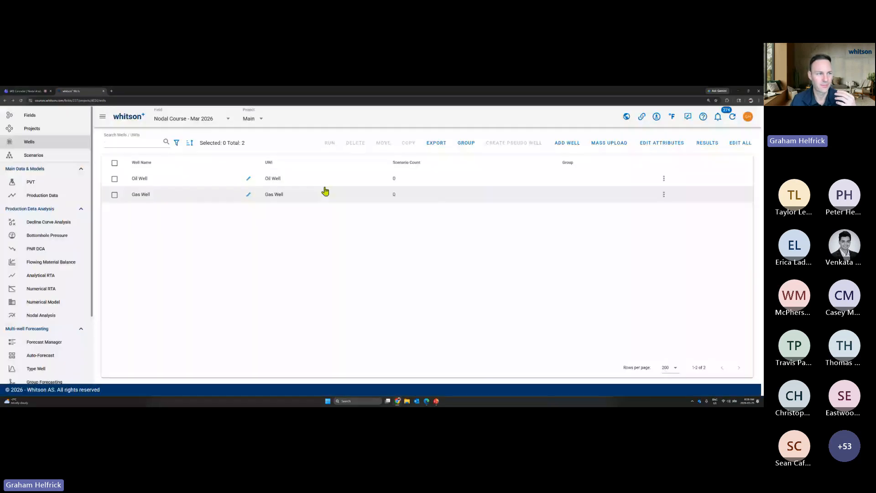
Reopen the Main project from the project list and go to the Gas Well's PVT fluid definition
{"action": "left_click", "coordinate": [32, 129]}
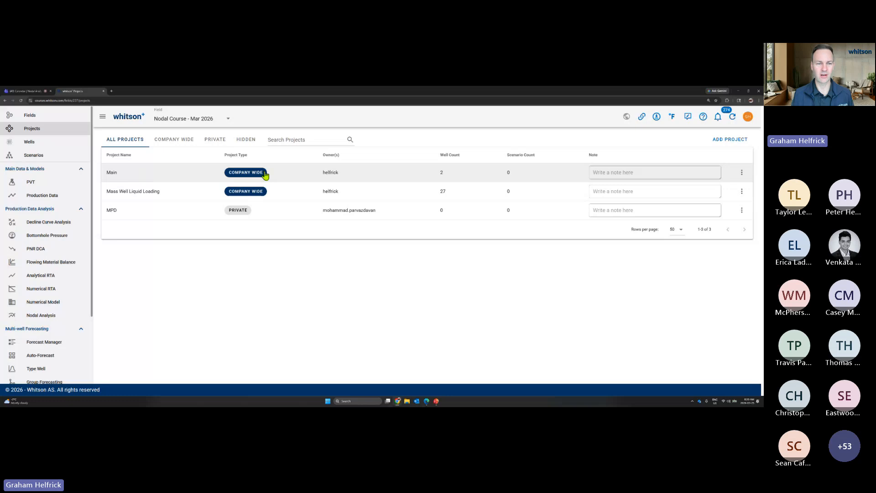
{"action": "left_click", "coordinate": [183, 176]}
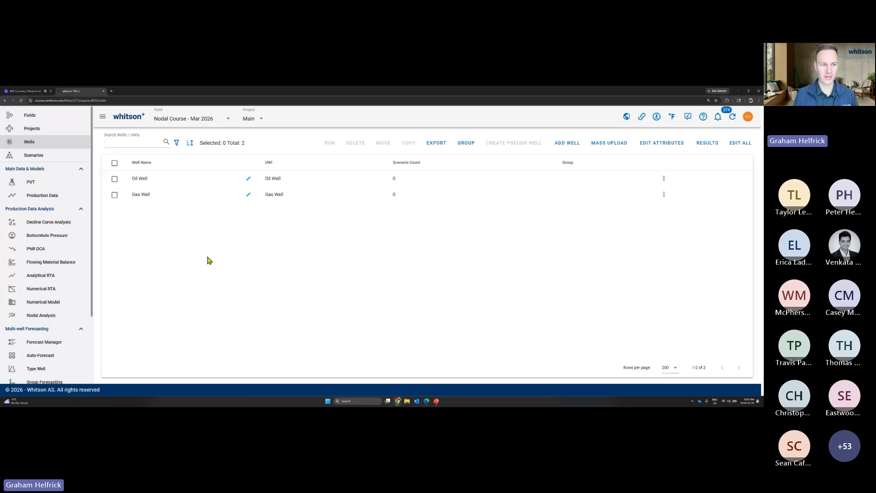
{"action": "left_click", "coordinate": [347, 197]}
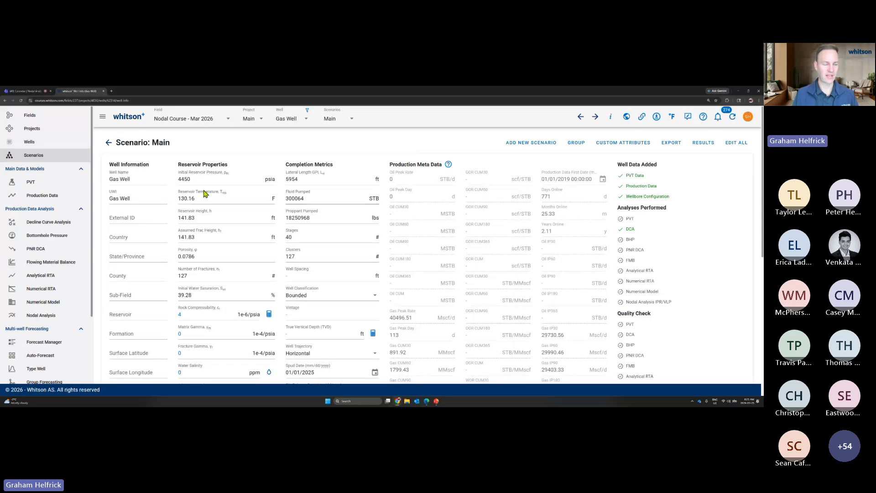
{"action": "left_click", "coordinate": [37, 186]}
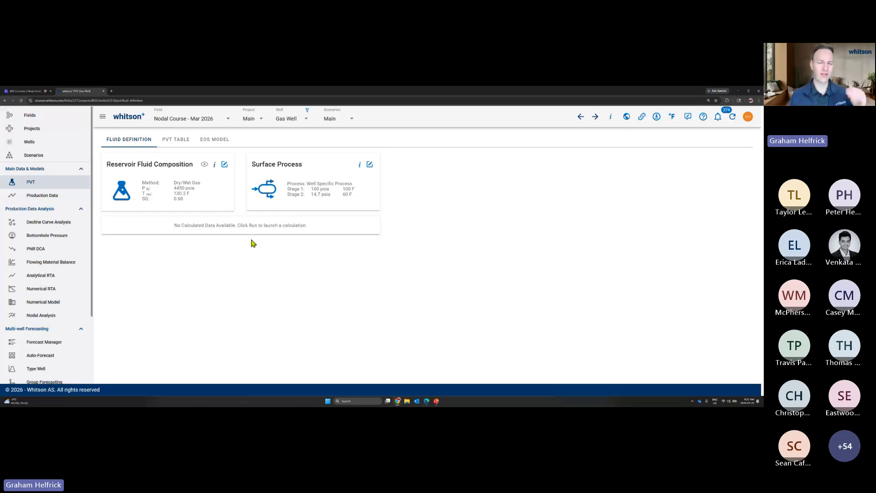
Add a Company Wide scenario to the Gas Well, entering your first name and last initial as its name
{"action": "left_click", "coordinate": [340, 118]}
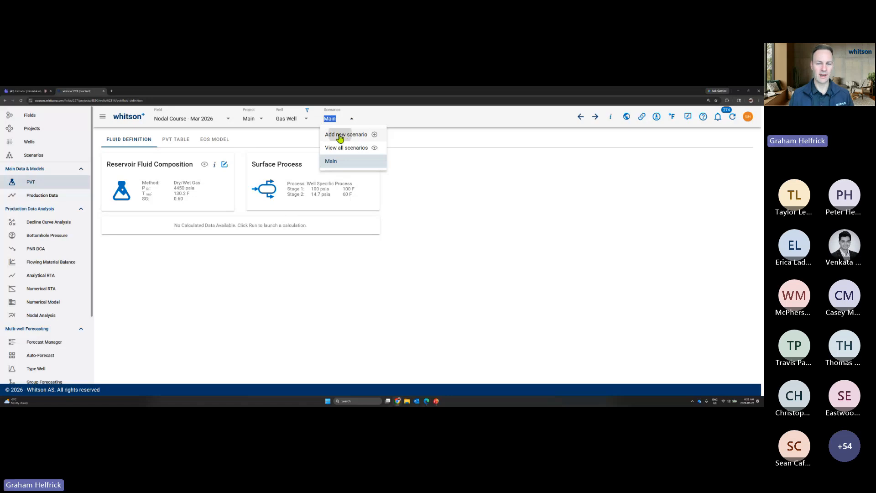
{"action": "left_click", "coordinate": [347, 135]}
{"action": "type", "text": "Graham H"}
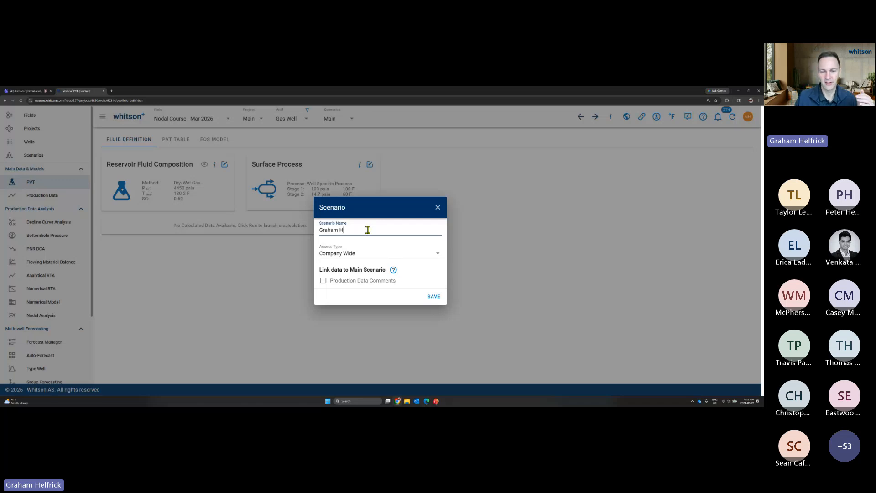
{"action": "left_click", "coordinate": [363, 253]}
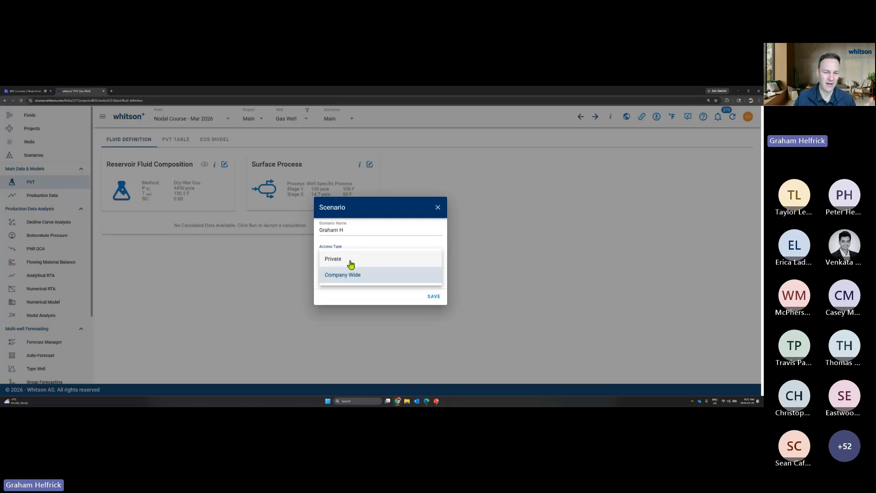
{"action": "left_click", "coordinate": [351, 275]}
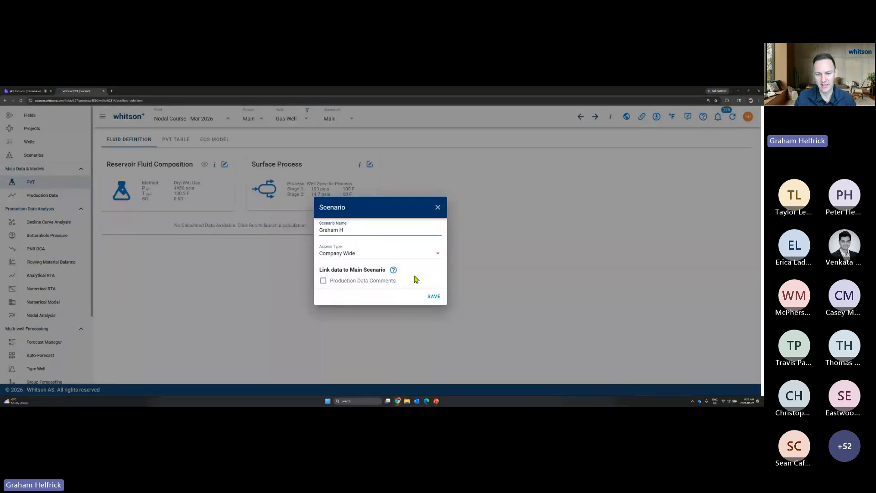
{"action": "left_click", "coordinate": [433, 299]}
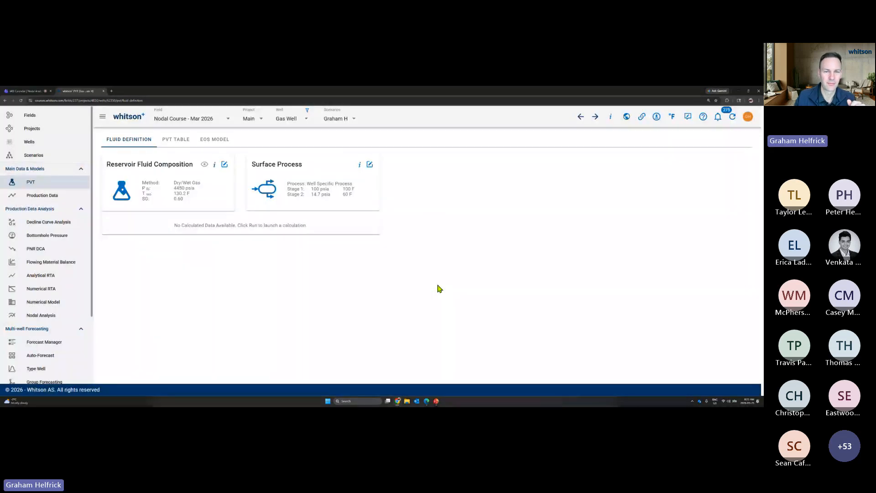
Look through the list of scenarios available for the Gas Well, keeping the current one selected
{"action": "left_click", "coordinate": [340, 119]}
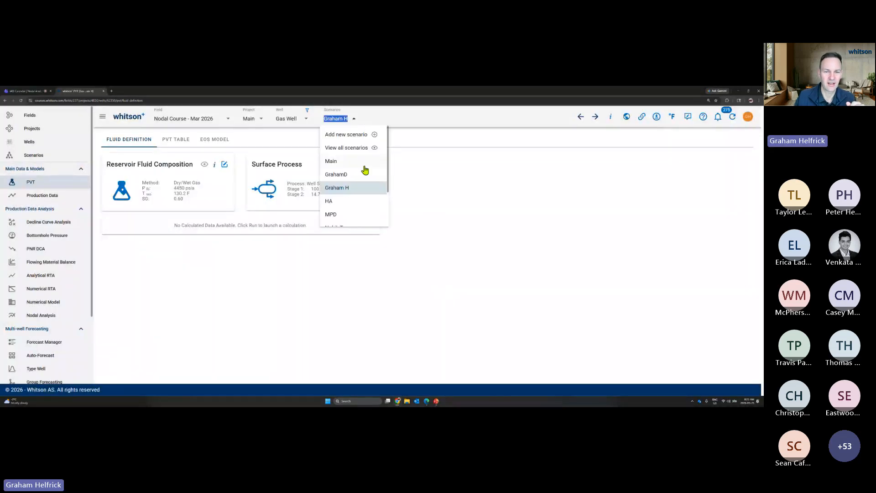
{"action": "scroll", "coordinate": [365, 170], "scroll_direction": "down", "scroll_amount": 2}
{"action": "scroll", "coordinate": [353, 188], "scroll_direction": "up", "scroll_amount": 2}
{"action": "left_click", "coordinate": [422, 183]}
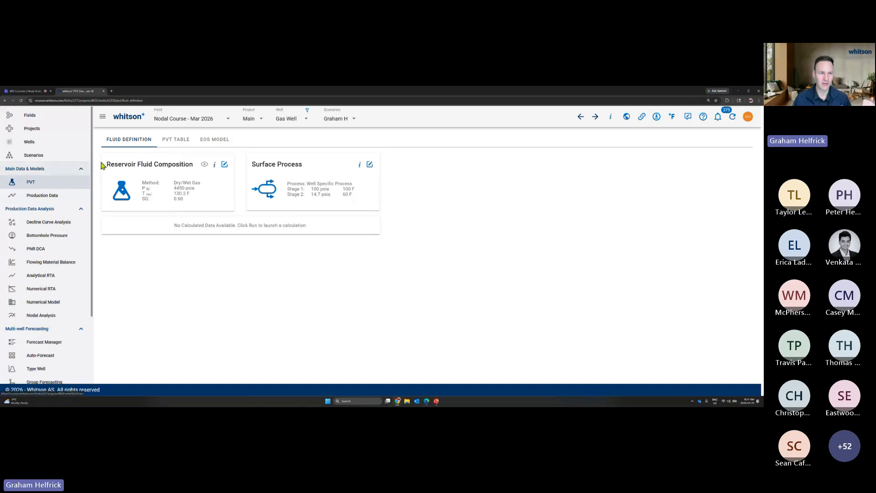
Save the reservoir fluid composition using the Dry/Wet Gas method with simplified input and a gas specific gravity of 0.6
{"action": "left_click", "coordinate": [225, 165]}
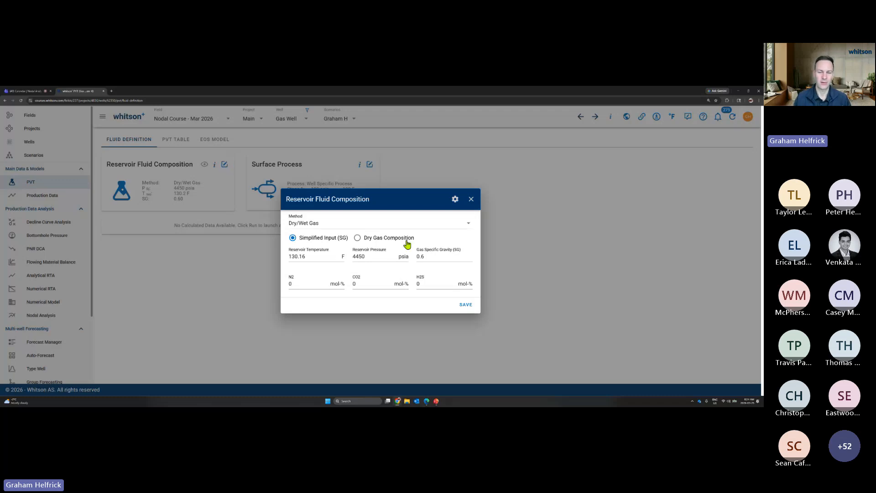
{"action": "left_click", "coordinate": [450, 257]}
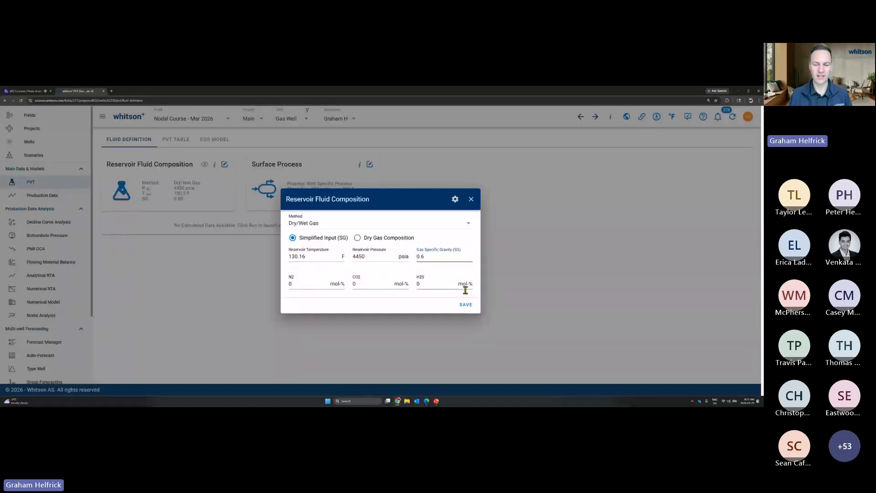
{"action": "left_click", "coordinate": [466, 309]}
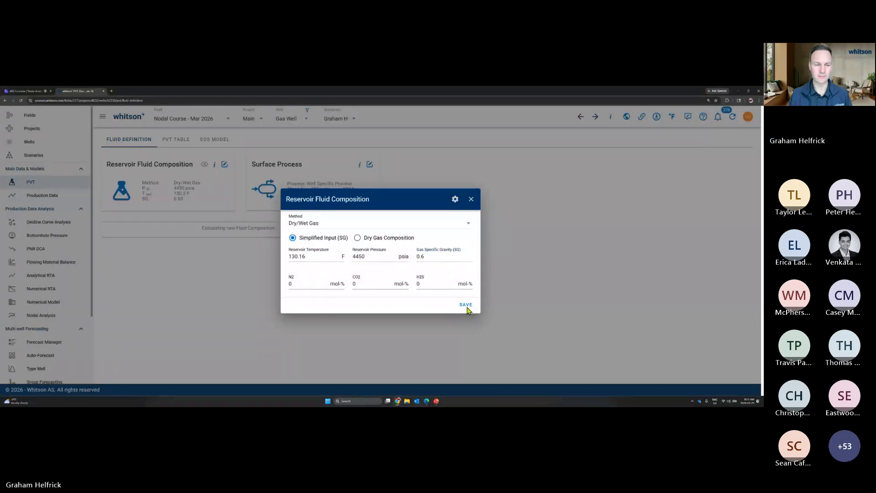
Examine the phase envelope plot and review the reservoir fluid composition inputs without changing them
{"action": "scroll", "coordinate": [468, 311], "scroll_direction": "down", "scroll_amount": 2}
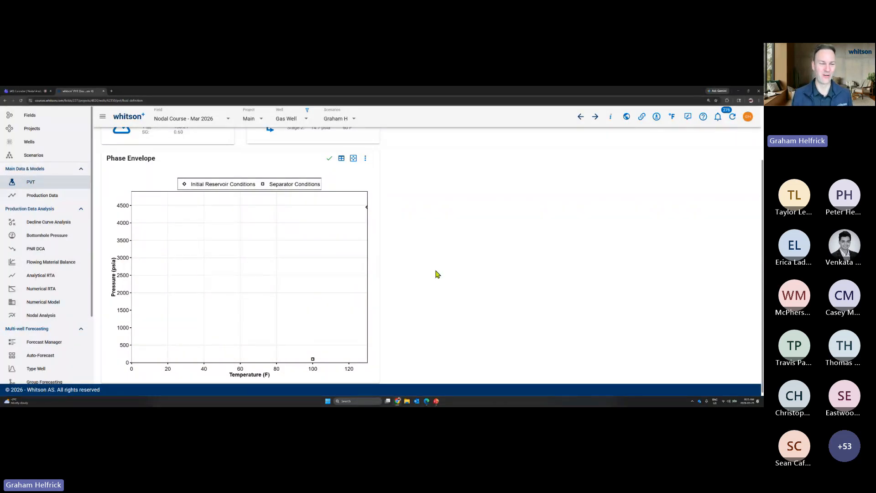
{"action": "scroll", "coordinate": [430, 276], "scroll_direction": "up", "scroll_amount": 1}
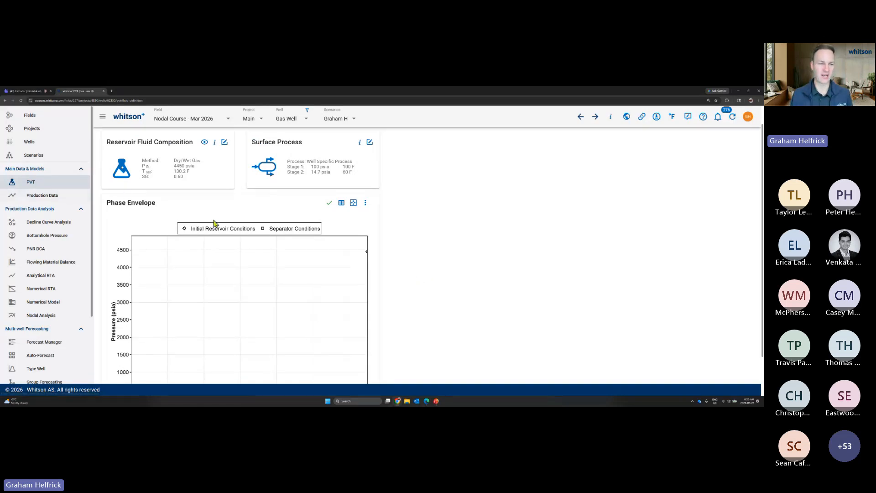
{"action": "scroll", "coordinate": [215, 222], "scroll_direction": "up", "scroll_amount": 1}
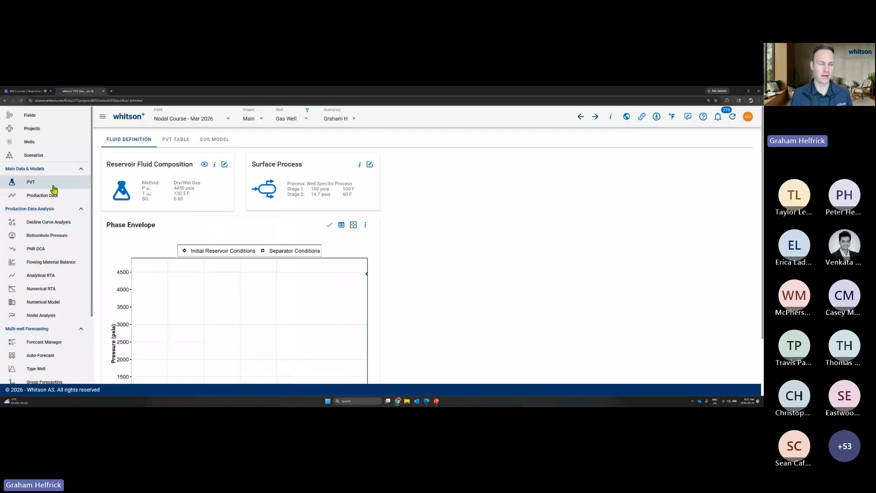
{"action": "left_click", "coordinate": [225, 165]}
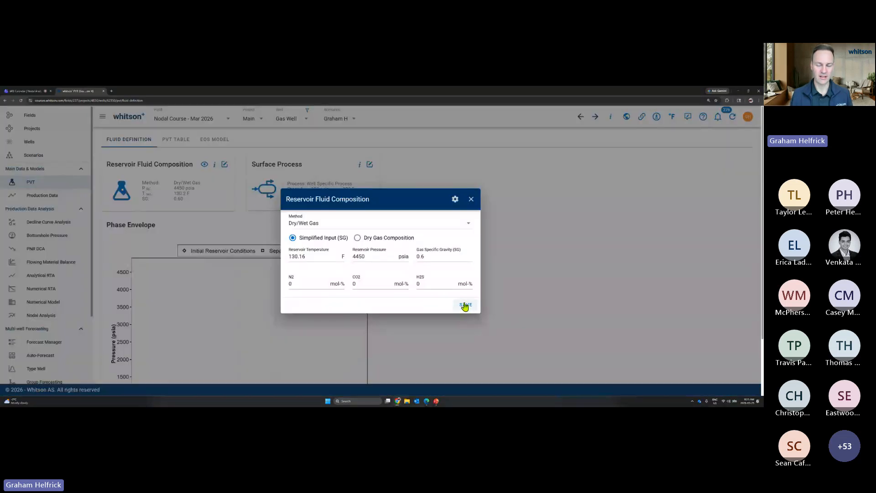
{"action": "left_click", "coordinate": [472, 201]}
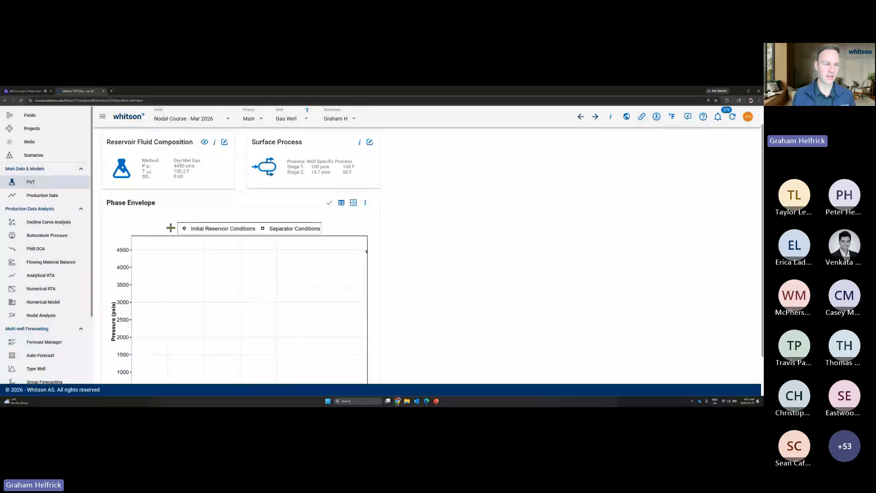
Open the Gas Well's production data plot and hide and restore the Gas and Water curves in turn
{"action": "left_click", "coordinate": [43, 196]}
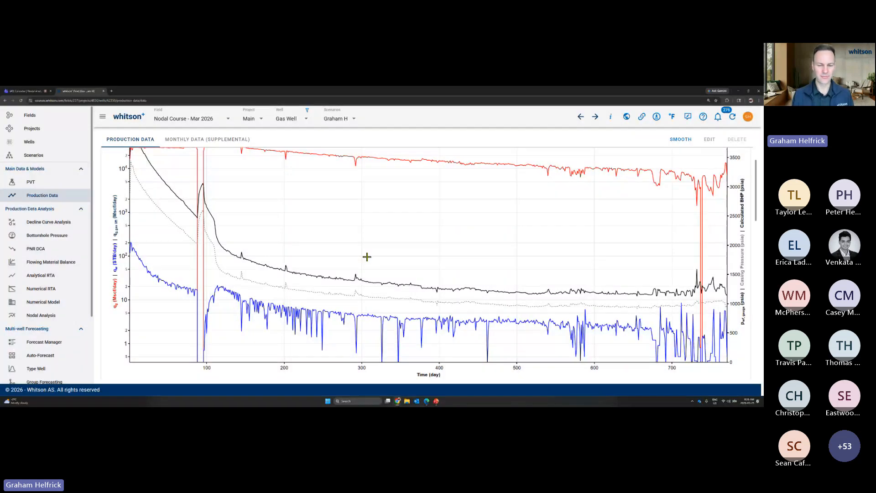
{"action": "scroll", "coordinate": [207, 174], "scroll_direction": "up", "scroll_amount": 1}
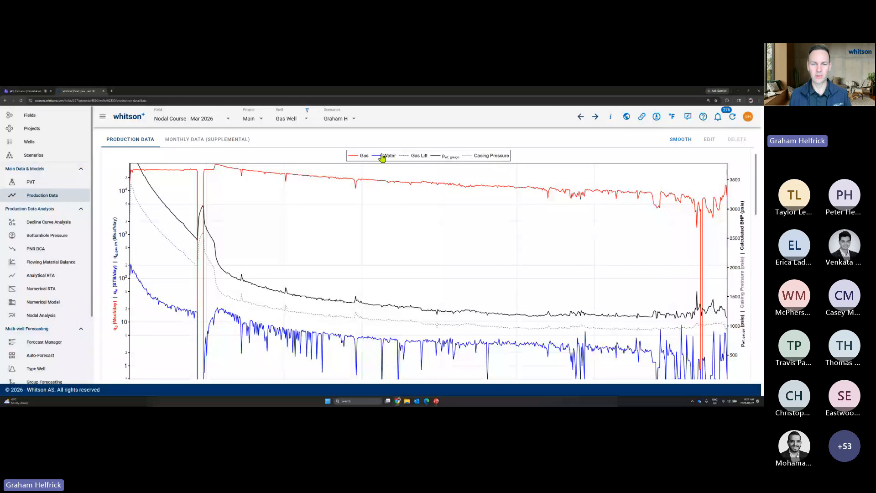
{"action": "left_click", "coordinate": [357, 157]}
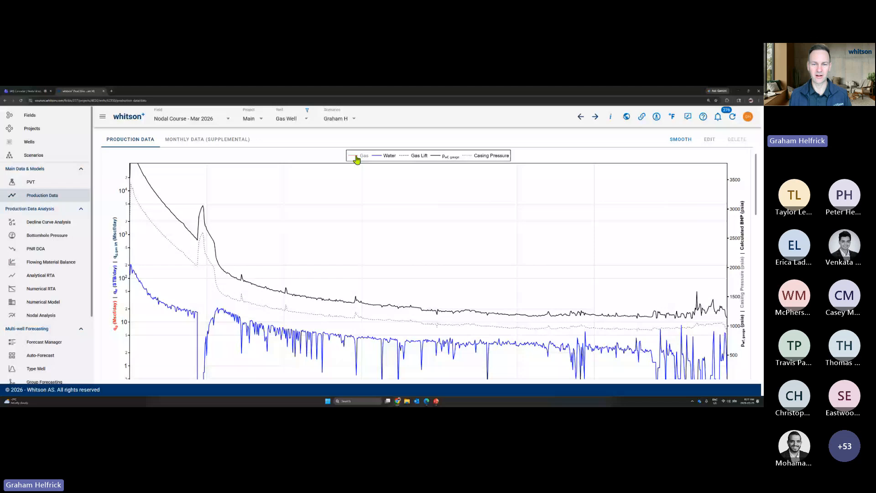
{"action": "left_click", "coordinate": [357, 158]}
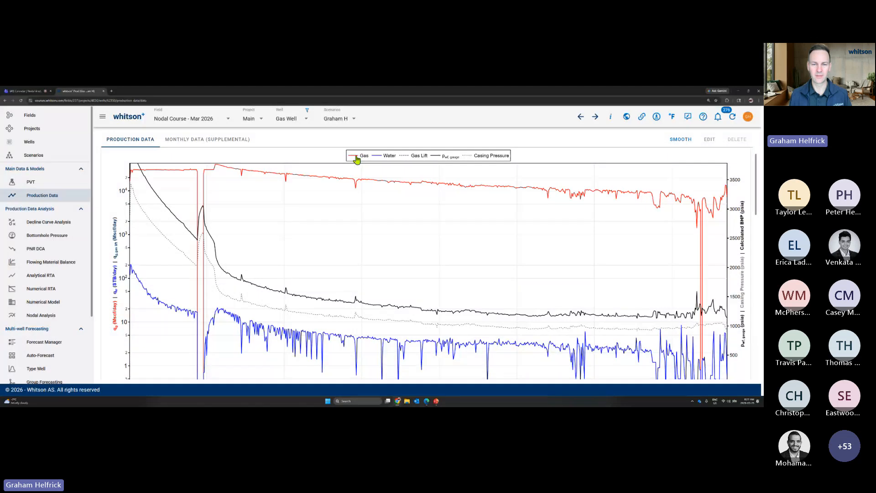
{"action": "left_click", "coordinate": [389, 158]}
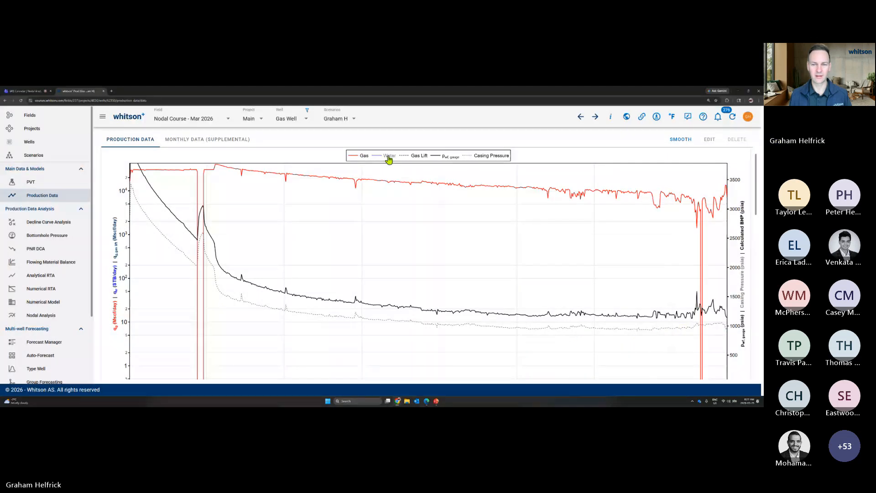
{"action": "left_click", "coordinate": [389, 158]}
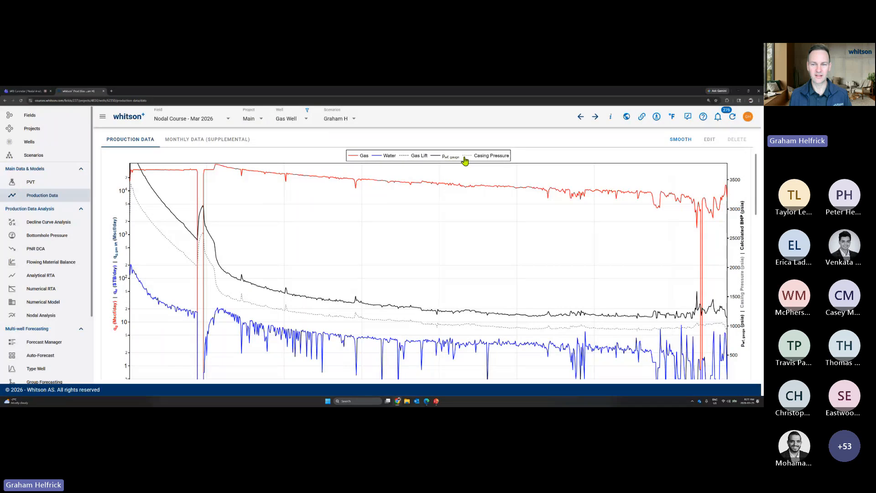
Hide and restore the Casing Pressure curve, and isolate the Gas curve before showing all curves again
{"action": "left_click", "coordinate": [484, 157]}
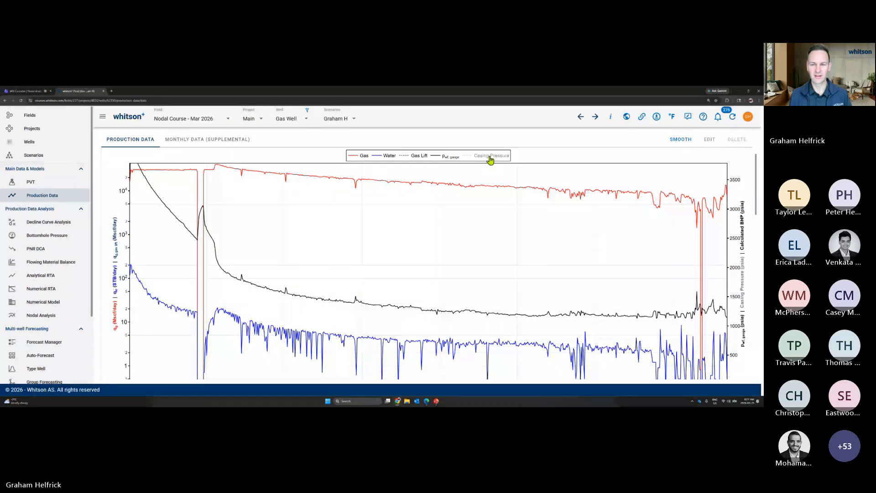
{"action": "left_click", "coordinate": [490, 158]}
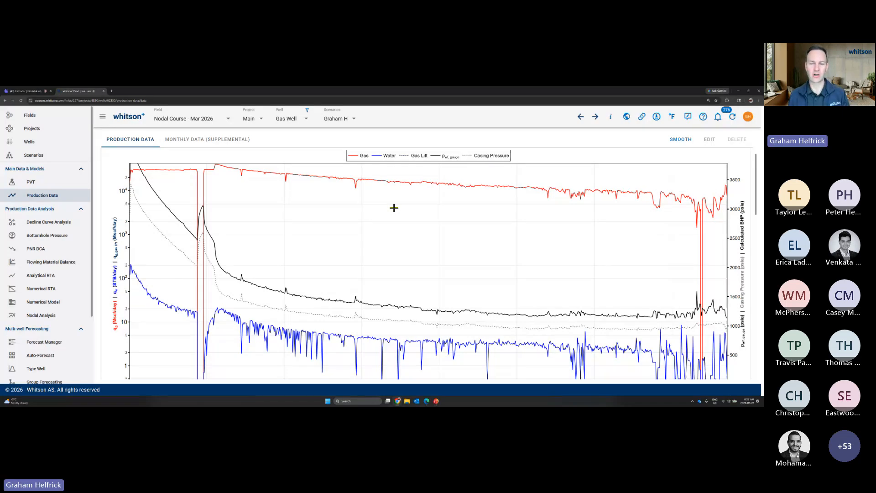
{"action": "mouse_move", "coordinate": [365, 180]}
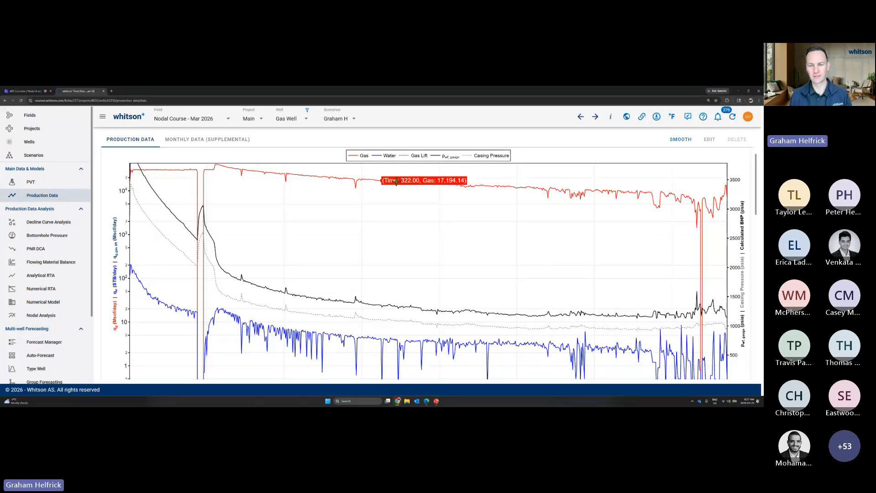
{"action": "double_click", "coordinate": [361, 158]}
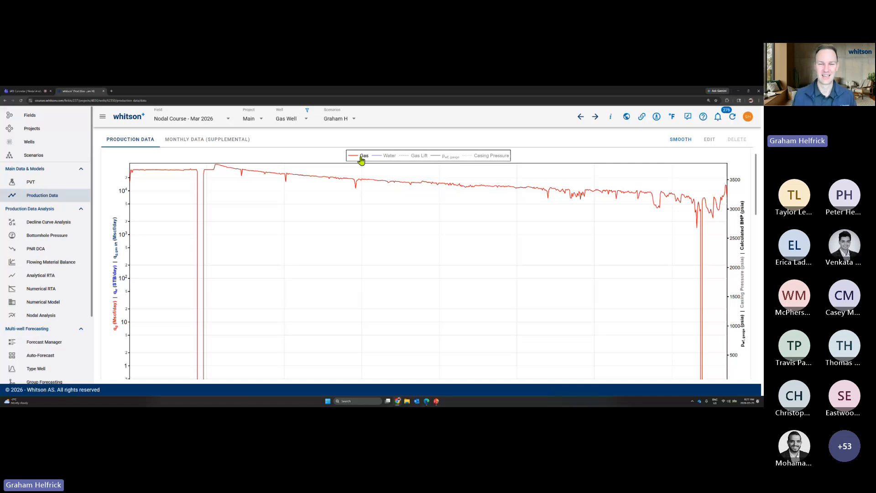
{"action": "left_click", "coordinate": [361, 159]}
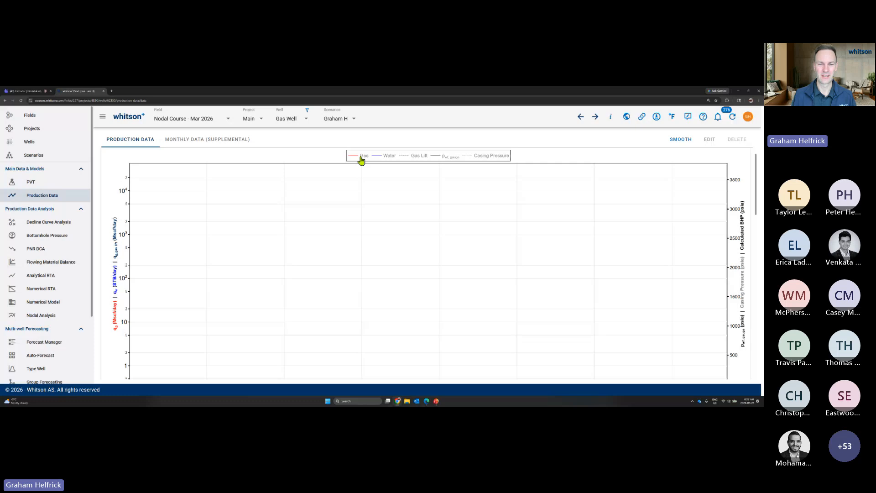
{"action": "double_click", "coordinate": [361, 158]}
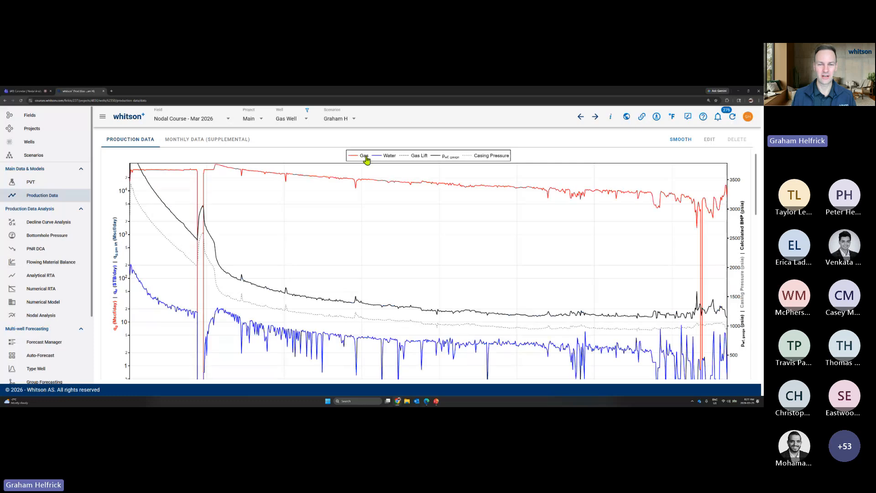
Isolate the Water curve twice, restoring all curves each time and briefly hiding the Gas curve in between
{"action": "left_click", "coordinate": [384, 158]}
{"action": "double_click", "coordinate": [385, 158]}
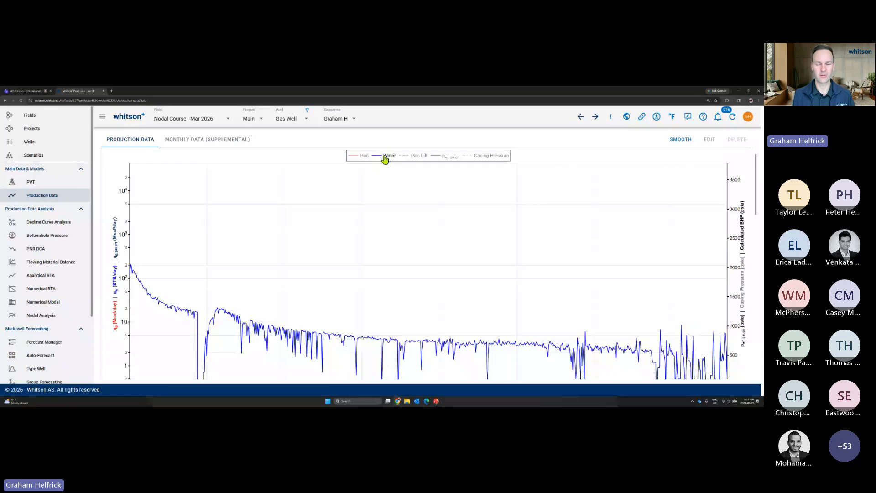
{"action": "double_click", "coordinate": [384, 158]}
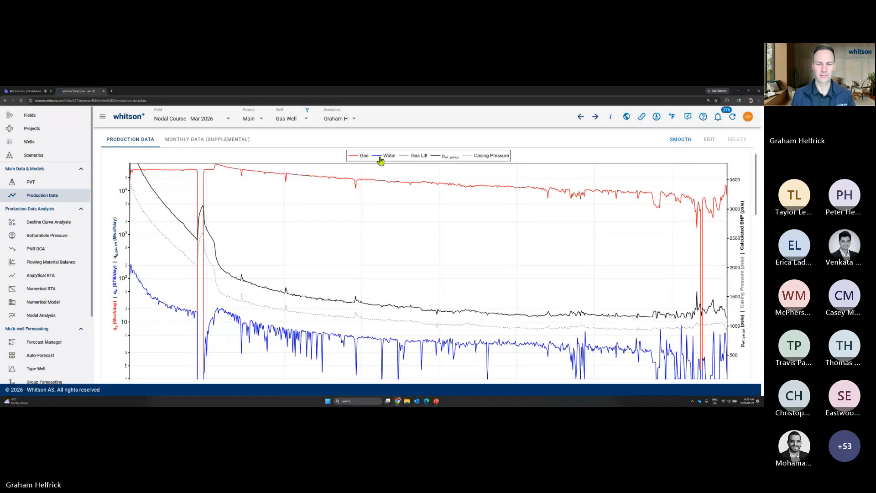
{"action": "left_click", "coordinate": [360, 158]}
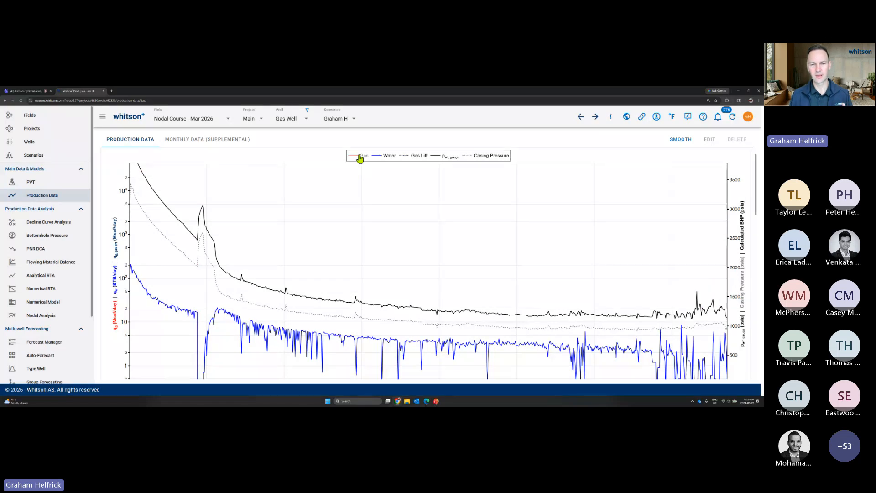
{"action": "left_click", "coordinate": [360, 158]}
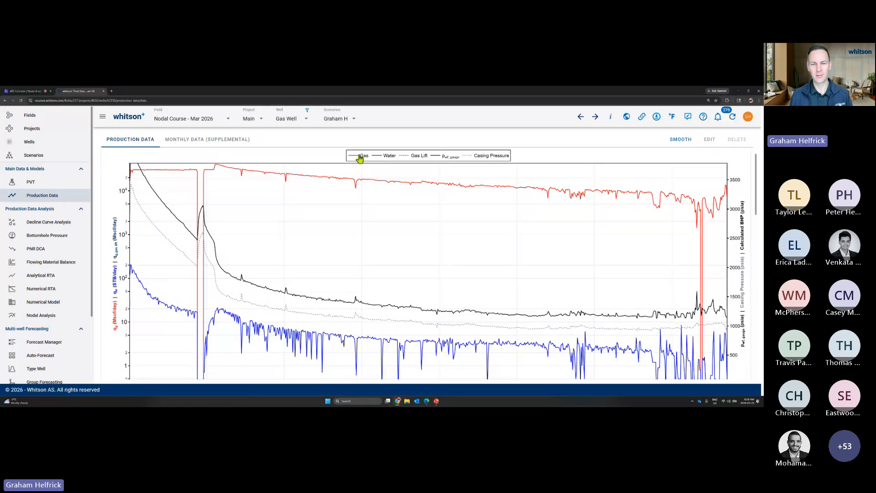
{"action": "double_click", "coordinate": [391, 157]}
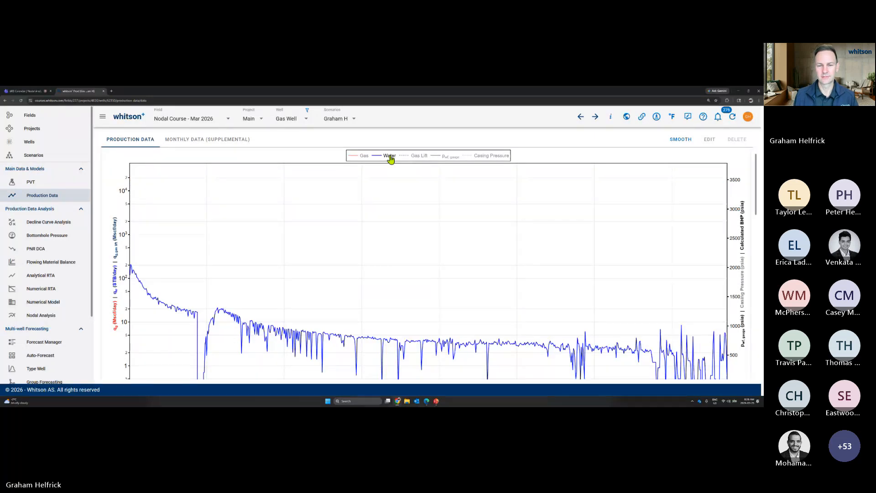
{"action": "double_click", "coordinate": [391, 157]}
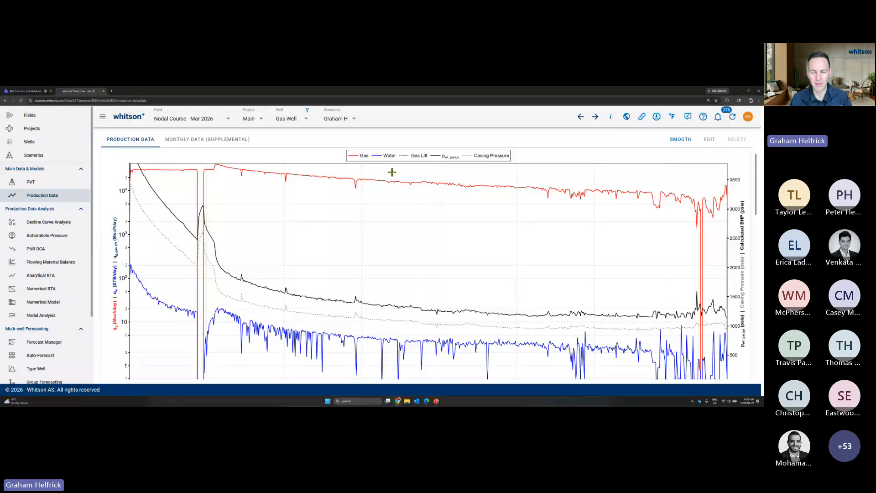
Examine the later part of the Gas rate curve at progressively closer zoom levels
{"action": "left_click_drag", "start_coordinate": [392, 172], "coordinate": [660, 213]}
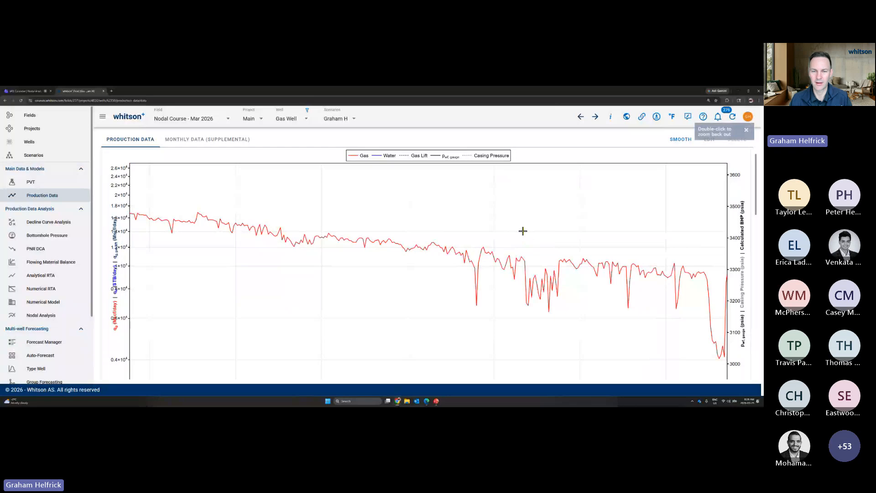
{"action": "double_click", "coordinate": [522, 231]}
{"action": "left_click_drag", "start_coordinate": [382, 171], "coordinate": [676, 217]}
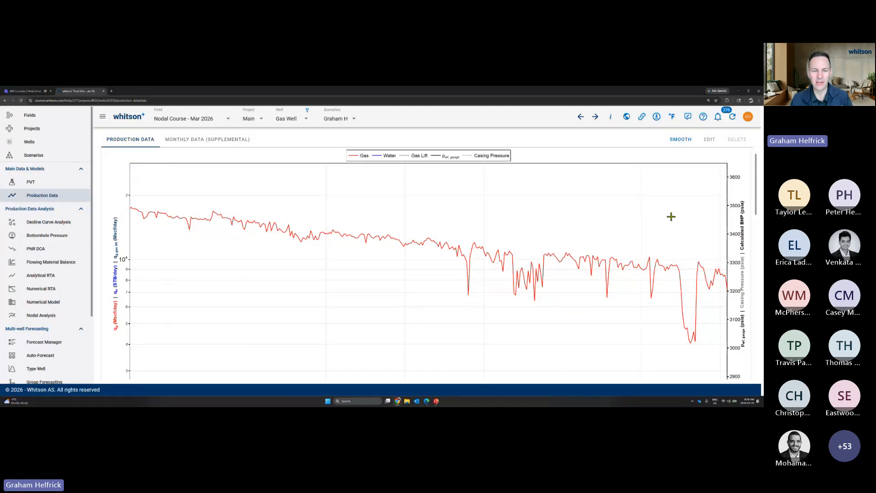
{"action": "left_click_drag", "start_coordinate": [255, 207], "coordinate": [616, 303]}
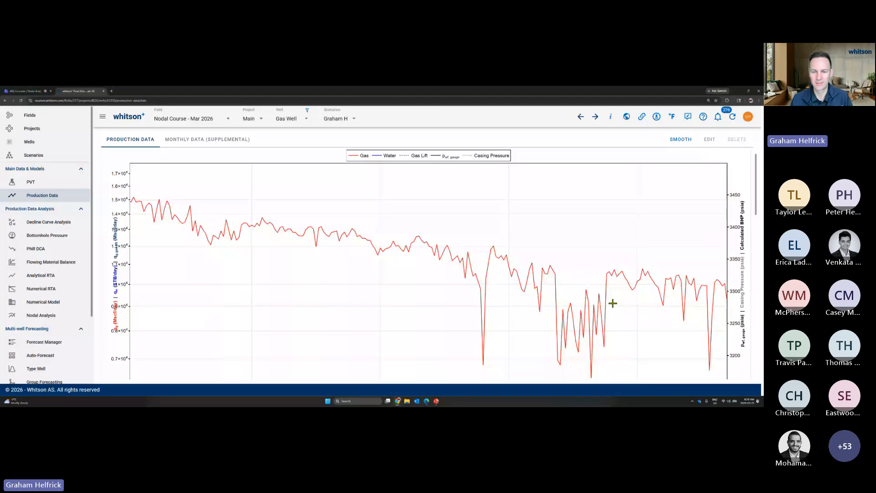
{"action": "left_click_drag", "start_coordinate": [273, 204], "coordinate": [625, 347]}
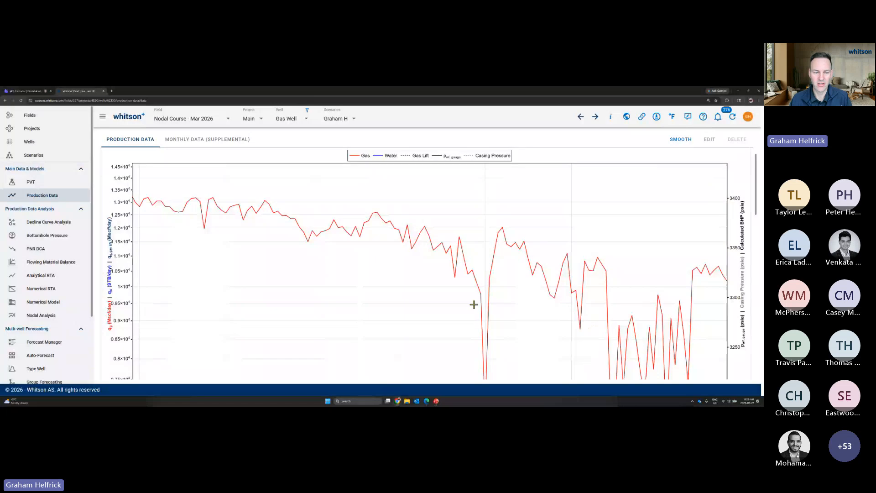
{"action": "left_click_drag", "start_coordinate": [232, 253], "coordinate": [423, 325]}
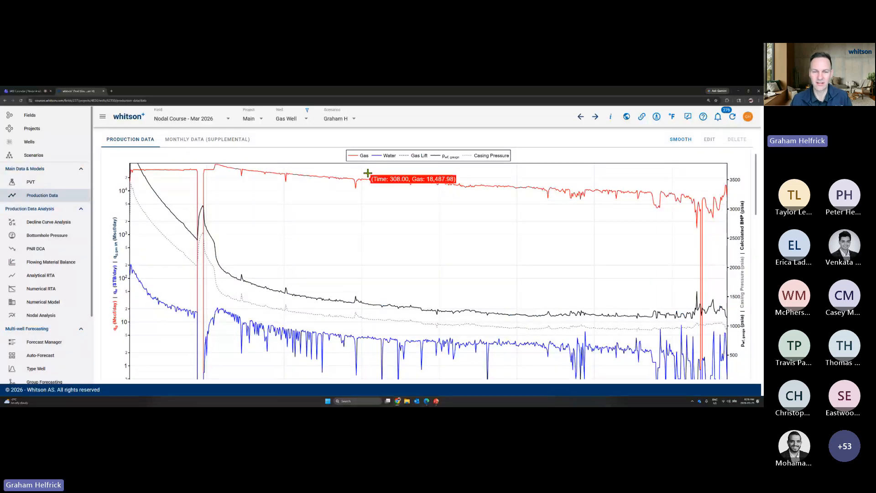
Examine the fluctuations of the Water rate curve up close, and reset the plot to its full extent
{"action": "left_click_drag", "start_coordinate": [341, 328], "coordinate": [518, 362]}
{"action": "left_click_drag", "start_coordinate": [249, 188], "coordinate": [597, 314]}
{"action": "left_click_drag", "start_coordinate": [306, 220], "coordinate": [619, 344]}
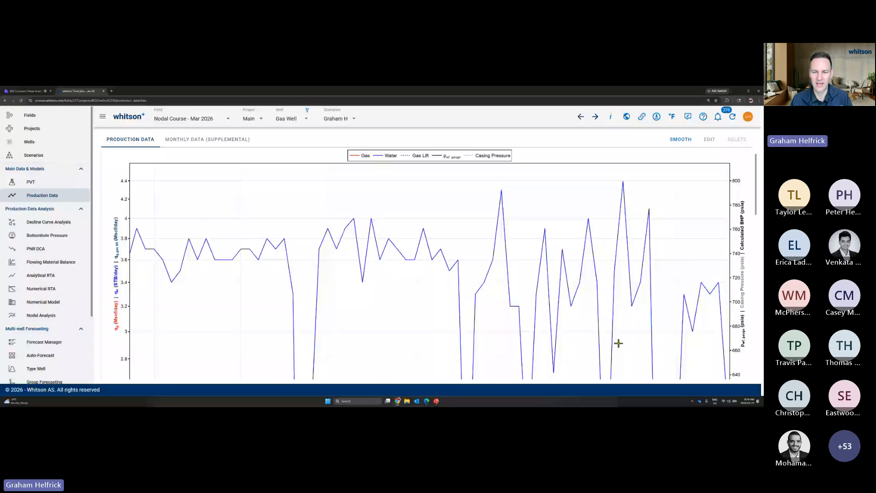
{"action": "double_click", "coordinate": [436, 195]}
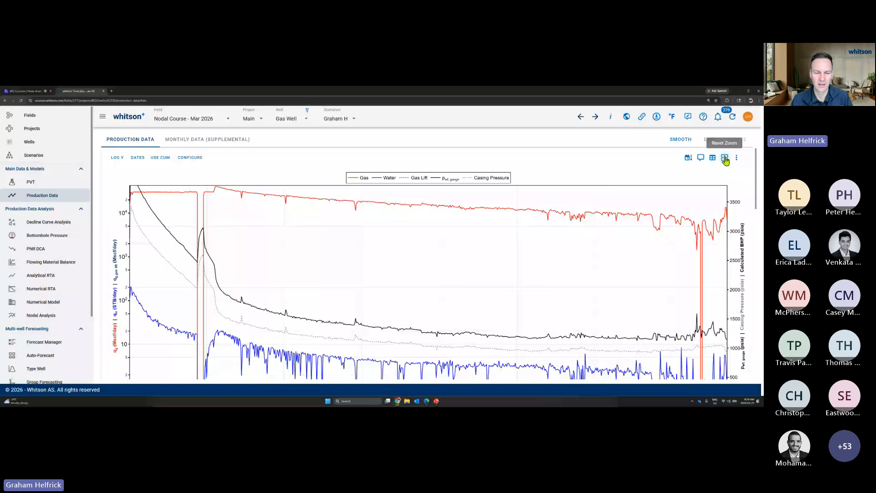
{"action": "scroll", "coordinate": [368, 311], "scroll_direction": "down", "scroll_amount": 2}
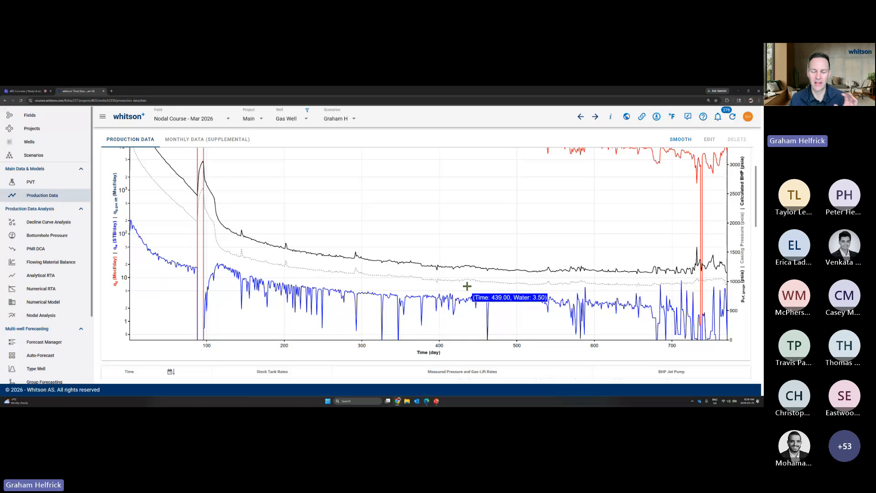
{"action": "scroll", "coordinate": [402, 251], "scroll_direction": "up", "scroll_amount": 2}
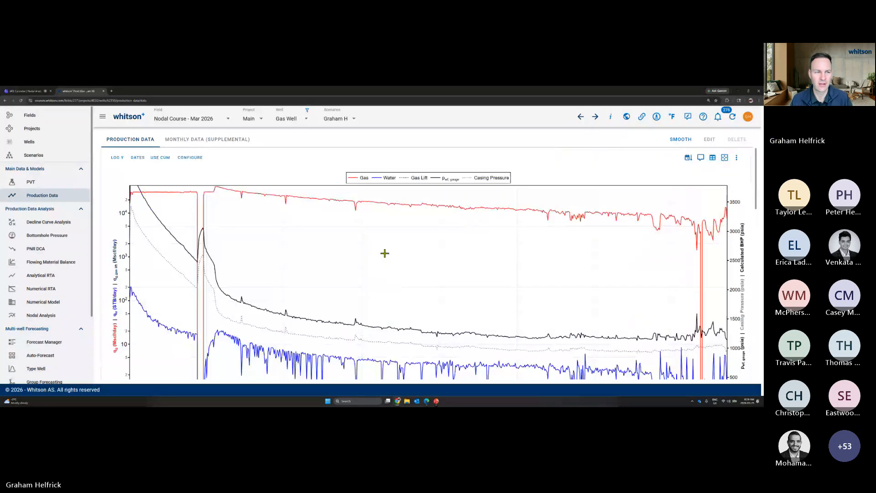
Switch the production plot's time axis to calendar dates and inspect the date axis
{"action": "left_click", "coordinate": [137, 160]}
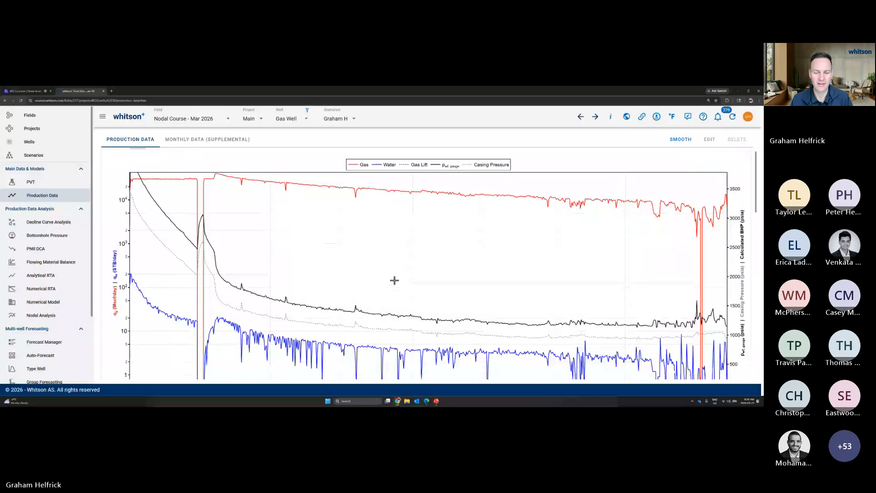
{"action": "scroll", "coordinate": [395, 280], "scroll_direction": "down", "scroll_amount": 2}
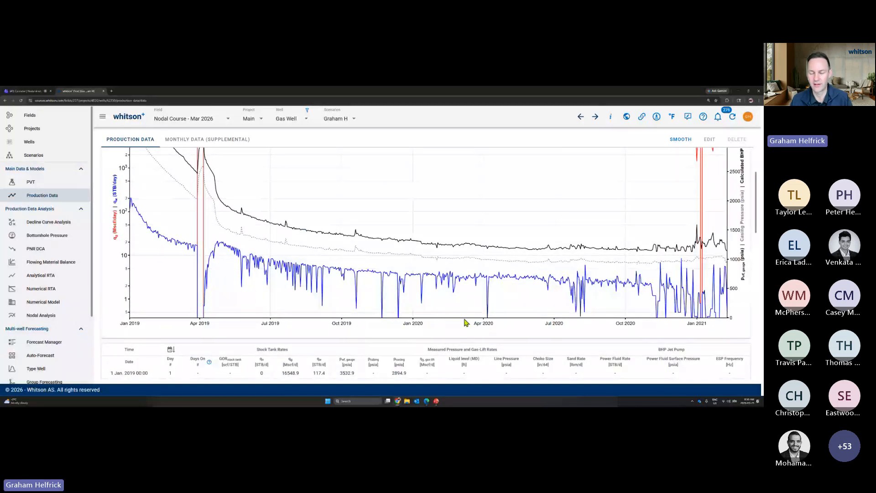
{"action": "mouse_move", "coordinate": [454, 283]}
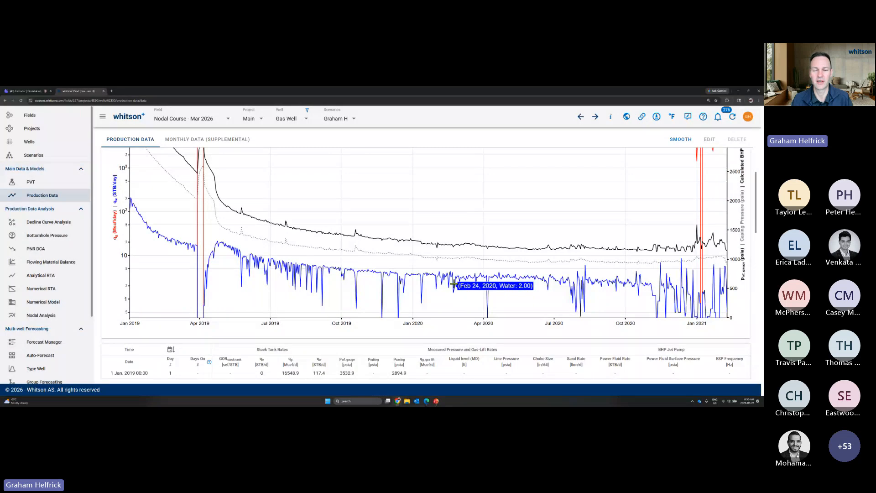
{"action": "scroll", "coordinate": [453, 284], "scroll_direction": "up", "scroll_amount": 2}
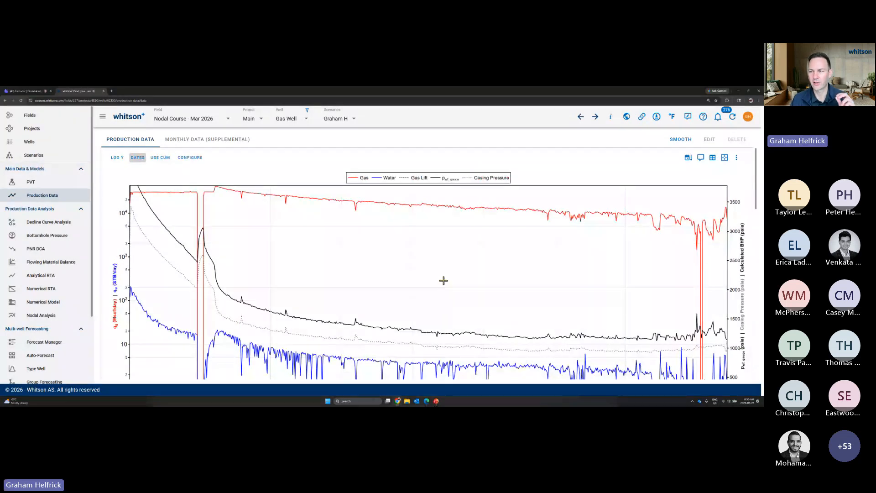
Switch the unit system to SI/Metric and look over the converted production plot
{"action": "left_click", "coordinate": [673, 121]}
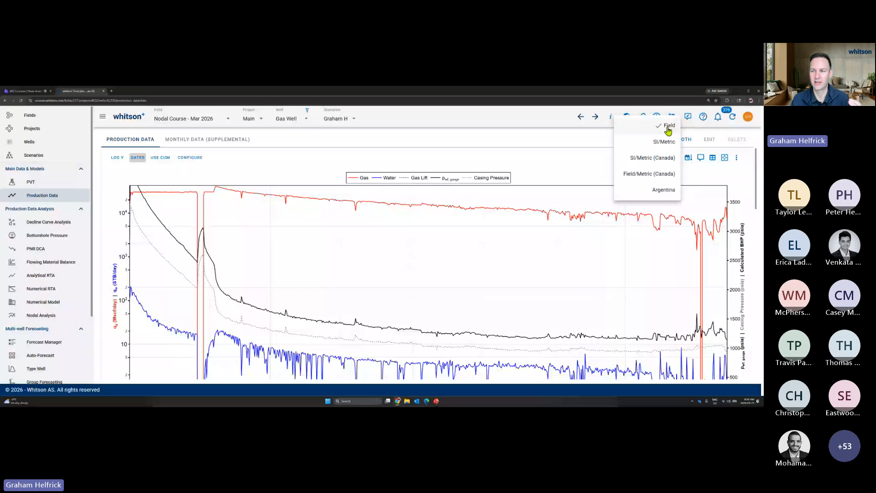
{"action": "left_click", "coordinate": [567, 151]}
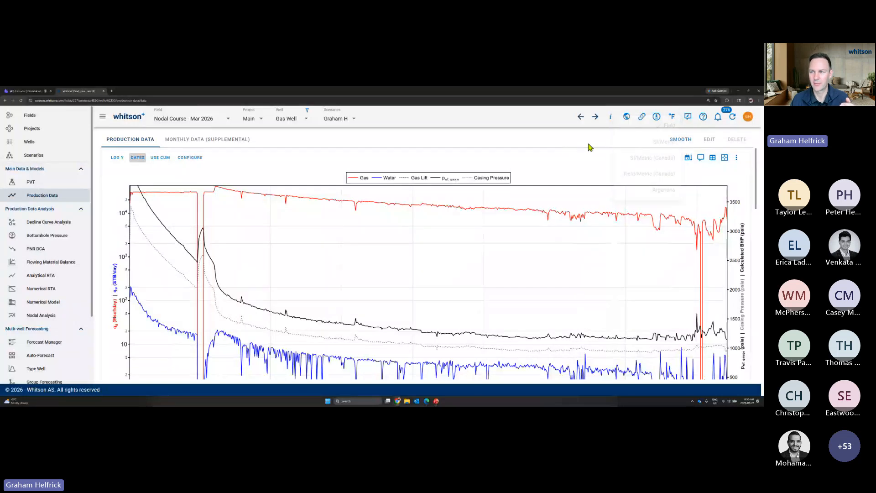
{"action": "left_click", "coordinate": [673, 120]}
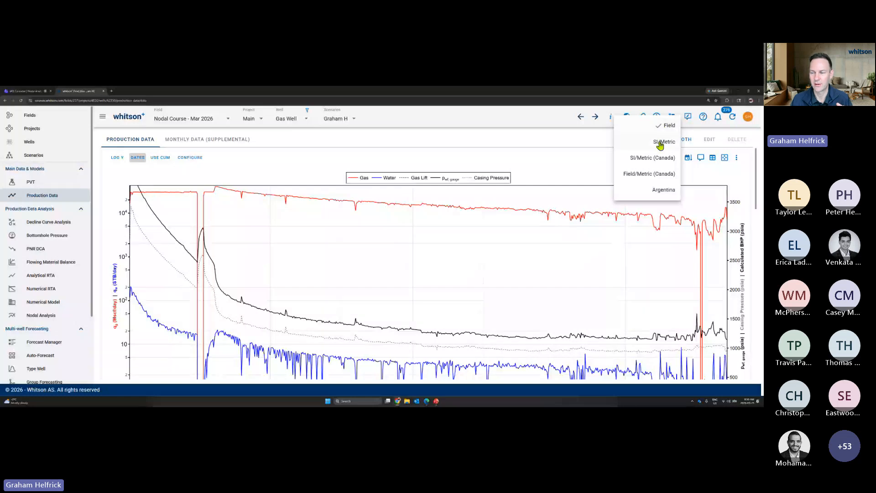
{"action": "left_click", "coordinate": [661, 143]}
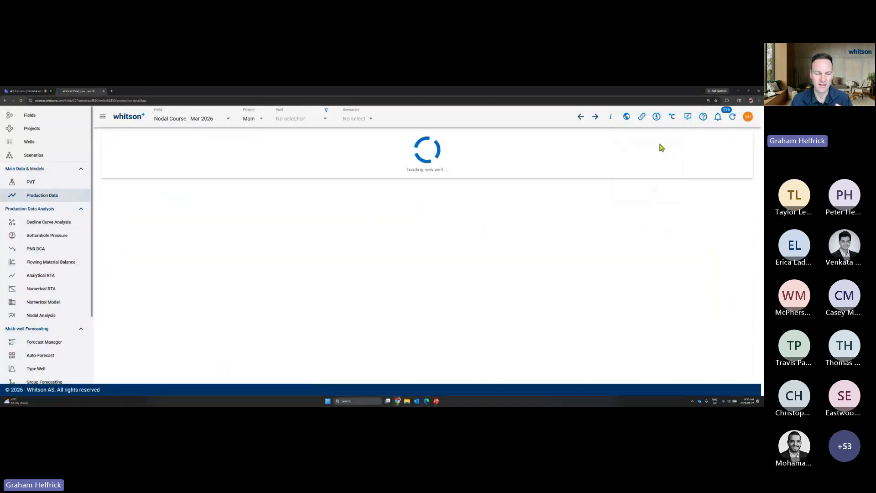
{"action": "scroll", "coordinate": [439, 273], "scroll_direction": "down", "scroll_amount": 1}
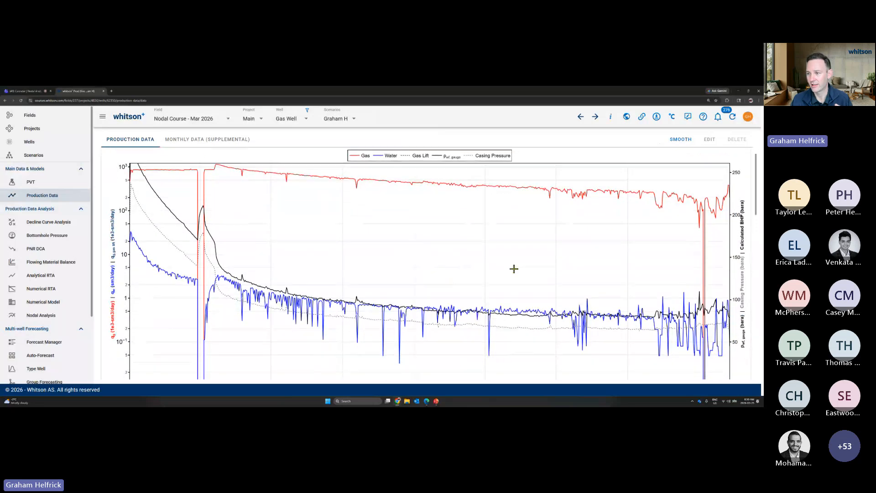
{"action": "scroll", "coordinate": [670, 201], "scroll_direction": "up", "scroll_amount": 1}
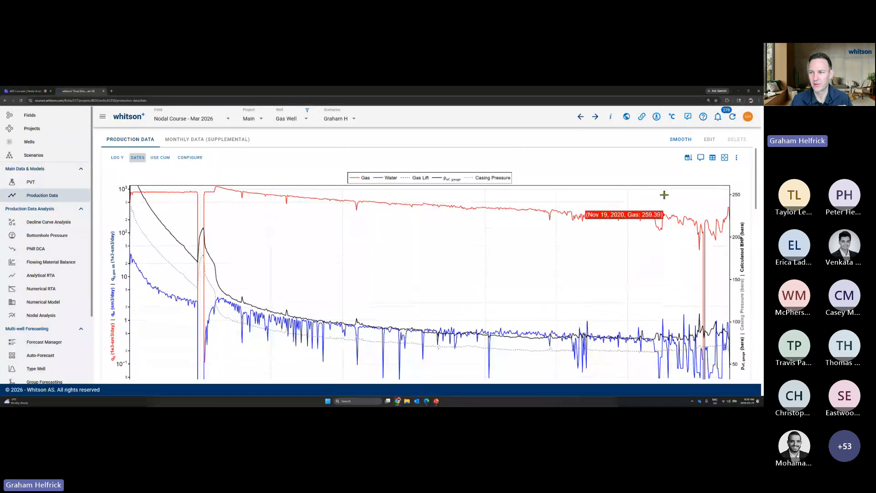
Try the SI/Metric (Canada) unit system, and change the units to Field/Metric (Canada)
{"action": "left_click", "coordinate": [672, 116]}
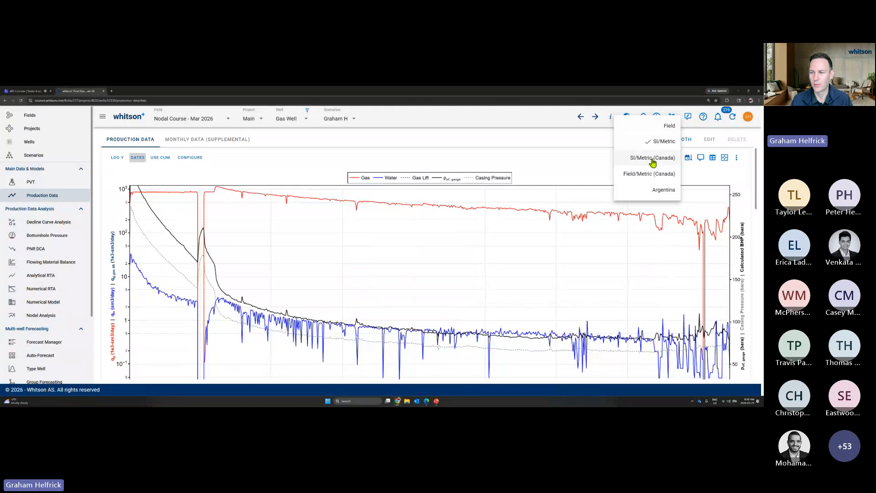
{"action": "left_click", "coordinate": [652, 160]}
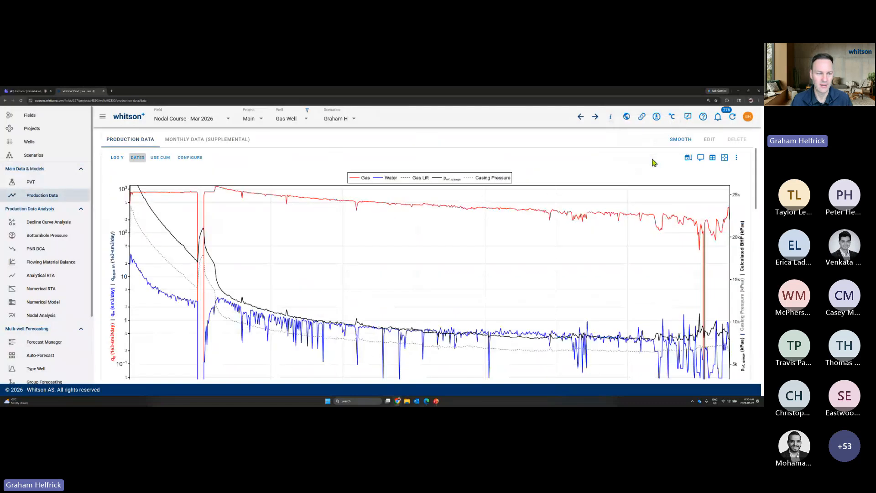
{"action": "left_click", "coordinate": [673, 120]}
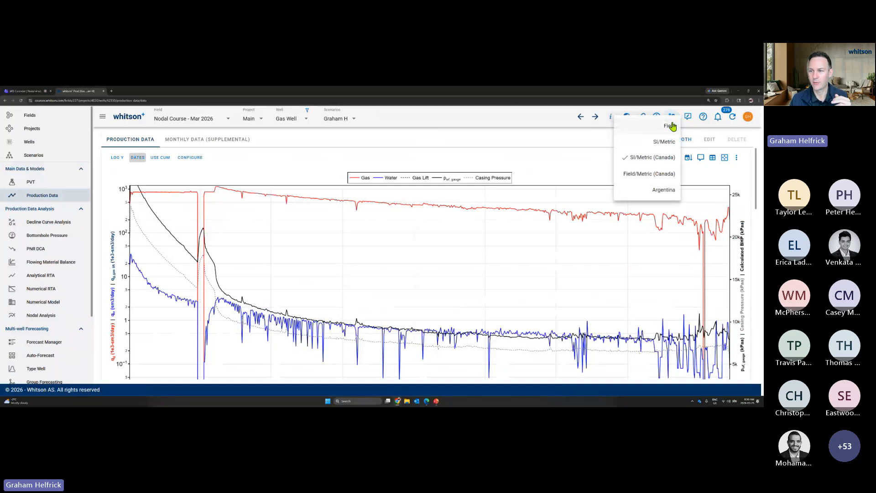
{"action": "left_click", "coordinate": [654, 177]}
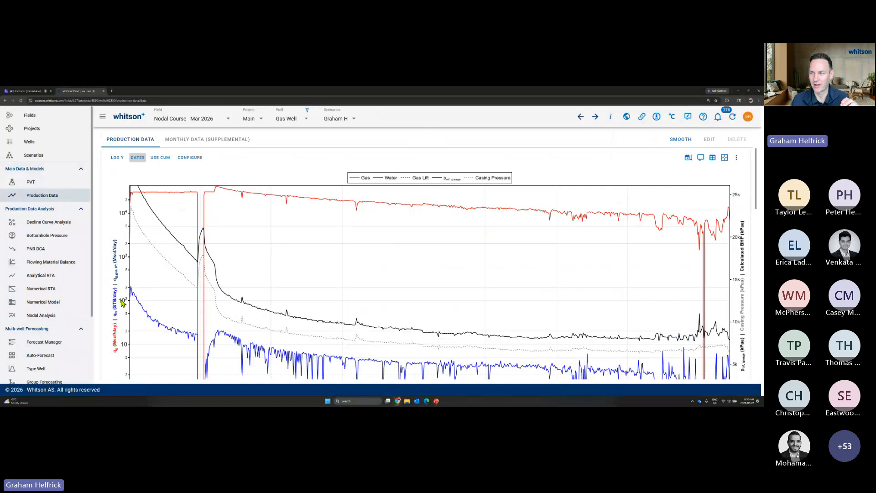
Try the Argentina unit system on the production data, and set the units back to Field
{"action": "left_click", "coordinate": [669, 119]}
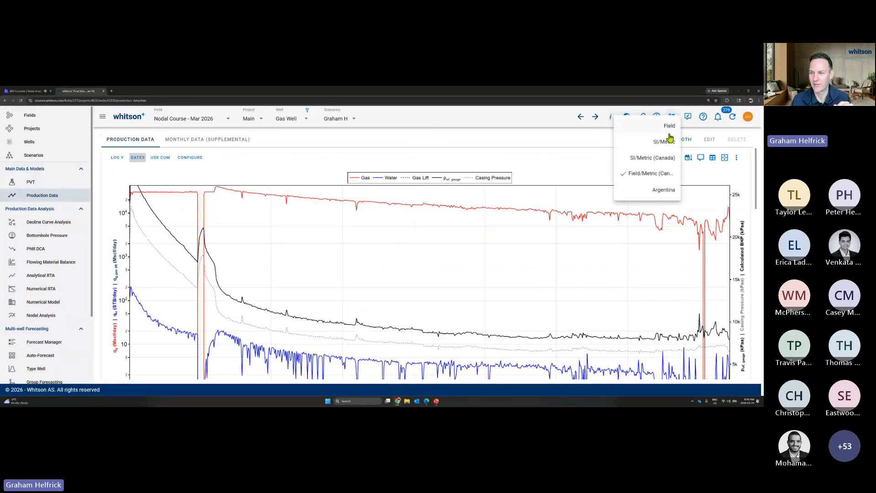
{"action": "left_click", "coordinate": [664, 190]}
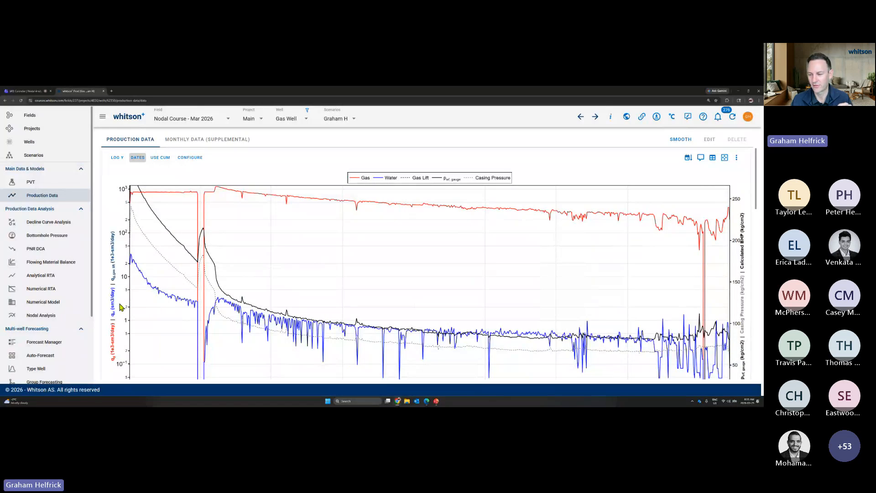
{"action": "left_click", "coordinate": [671, 118]}
{"action": "left_click", "coordinate": [669, 126]}
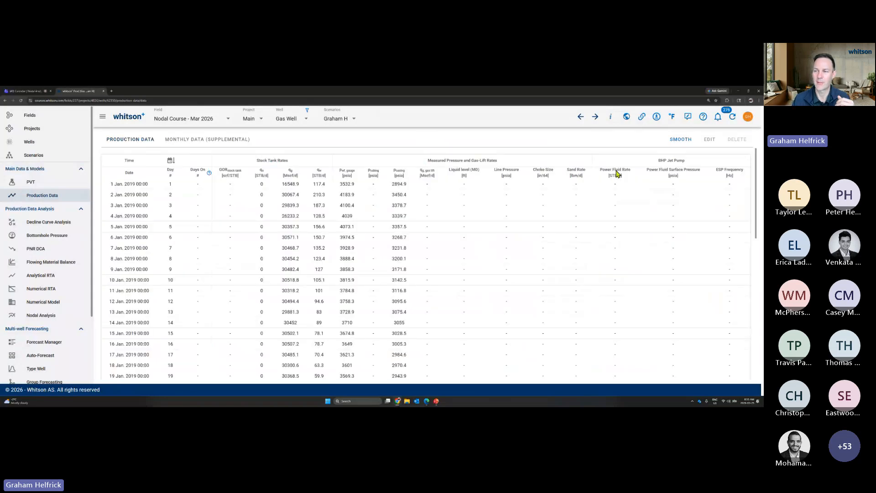
{"action": "left_click", "coordinate": [671, 117]}
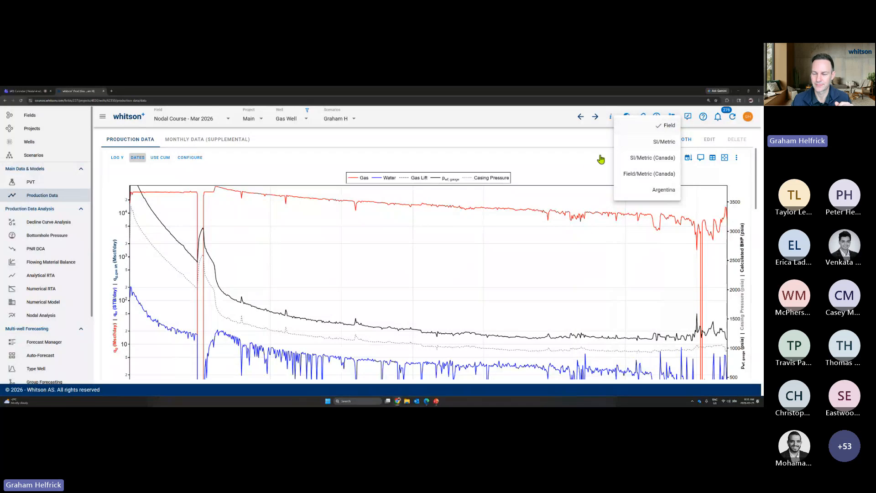
{"action": "left_click", "coordinate": [577, 169]}
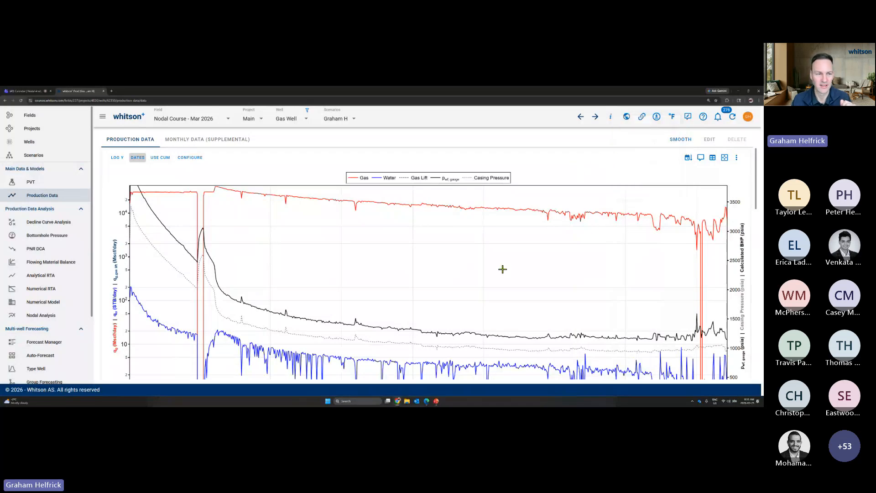
{"action": "scroll", "coordinate": [503, 270], "scroll_direction": "down", "scroll_amount": 1}
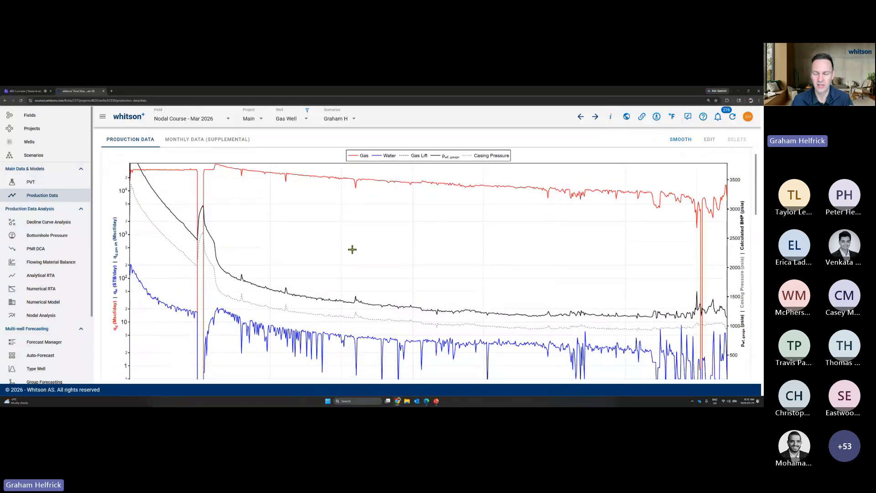
{"action": "scroll", "coordinate": [557, 244], "scroll_direction": "up", "scroll_amount": 1}
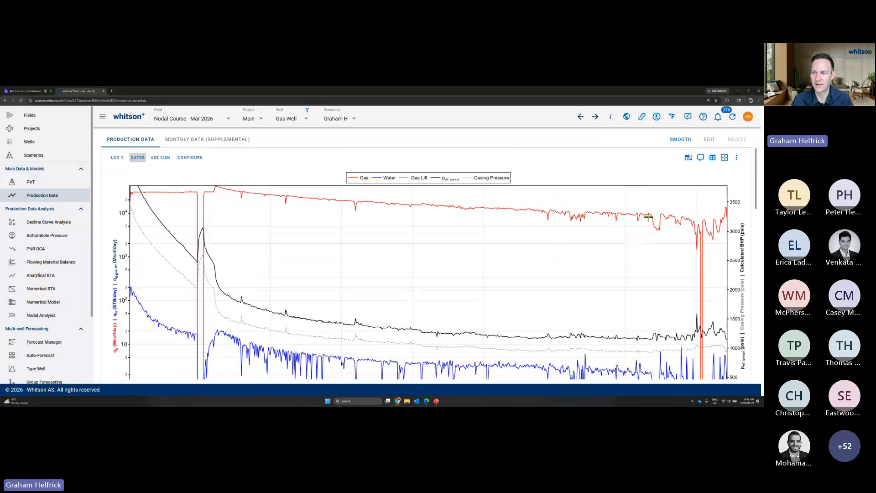
Add the comment "Choke Change" to the production plot at 04/17/2019, where the gas rate steps up after the shut-in
{"action": "left_click", "coordinate": [700, 159]}
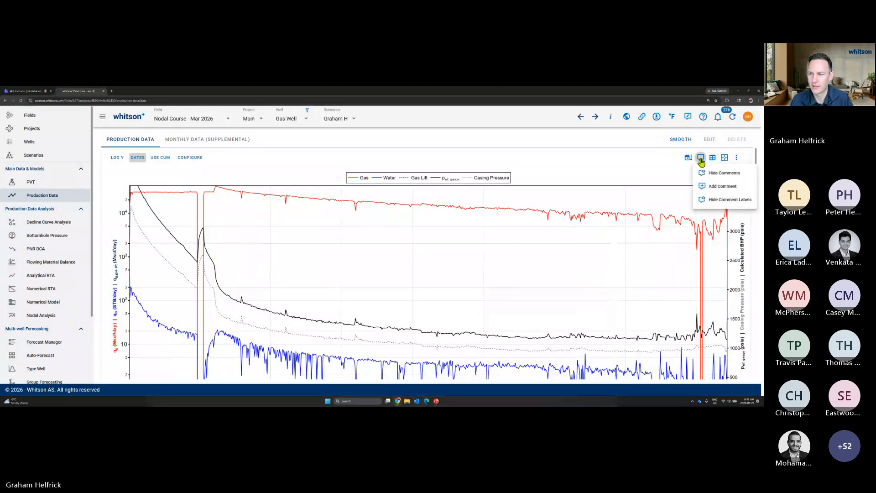
{"action": "left_click", "coordinate": [723, 186]}
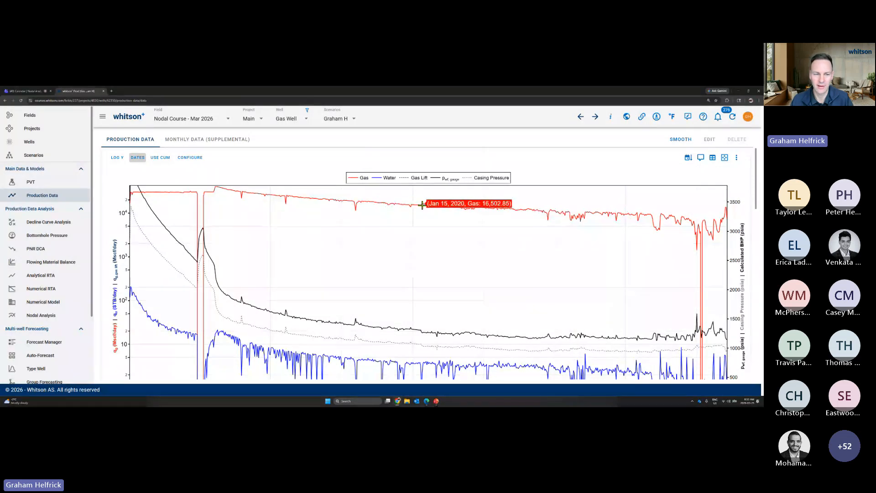
{"action": "left_click", "coordinate": [214, 195]}
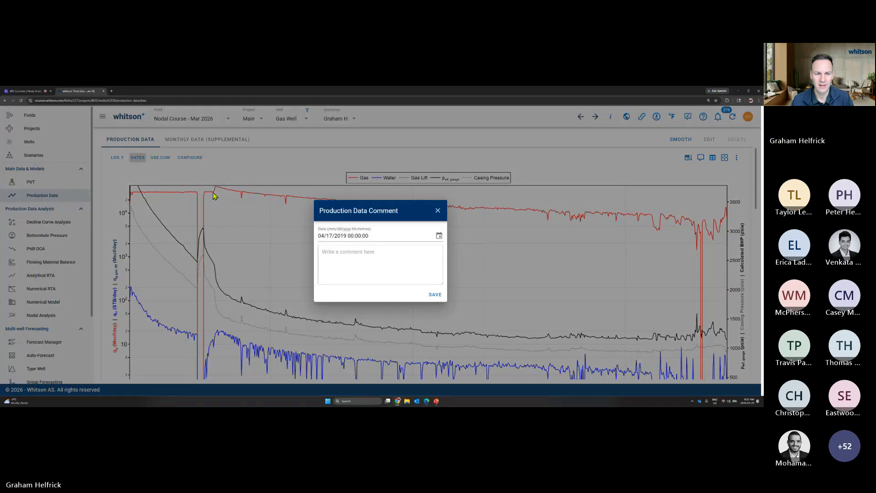
{"action": "left_click", "coordinate": [358, 262]}
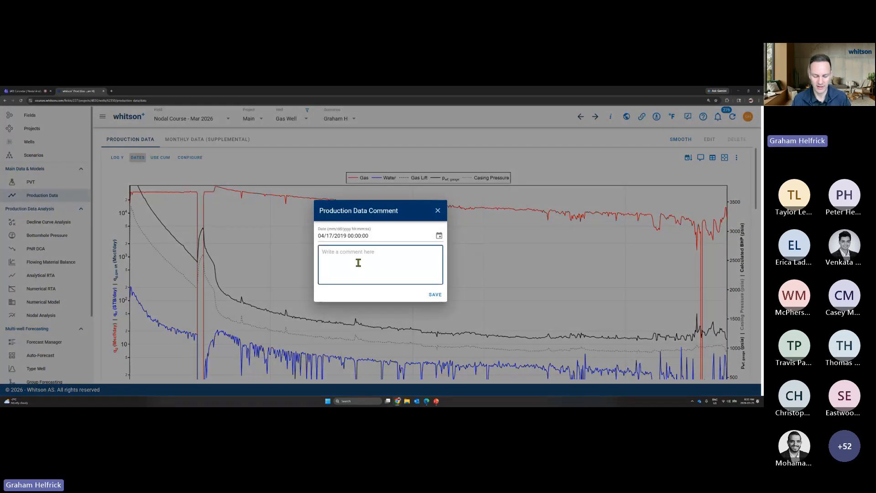
{"action": "type", "text": "Choke Change"}
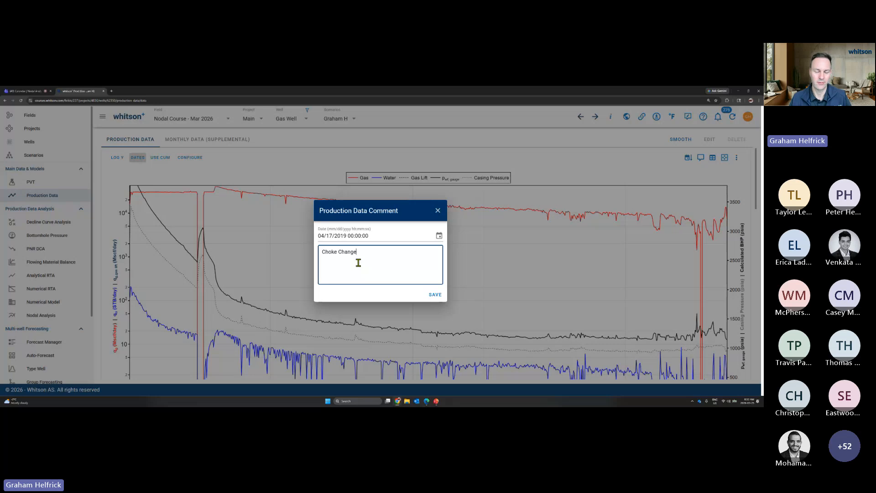
{"action": "left_click", "coordinate": [436, 296]}
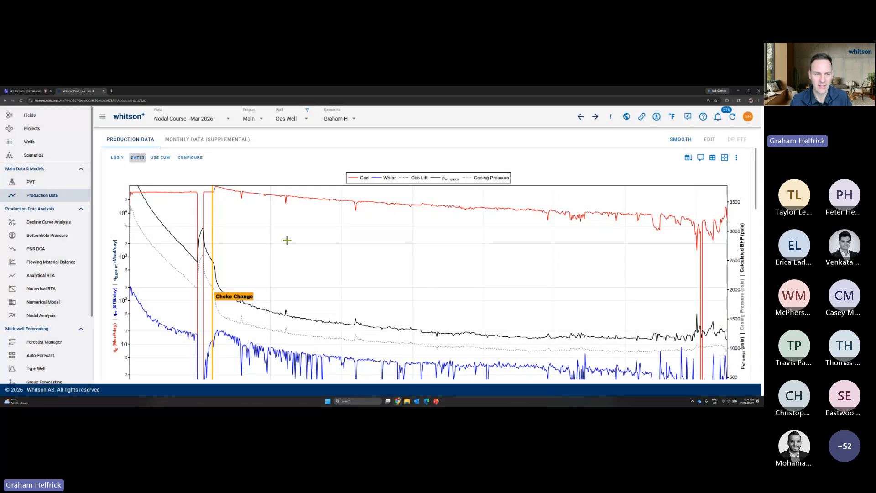
{"action": "mouse_move", "coordinate": [211, 218]}
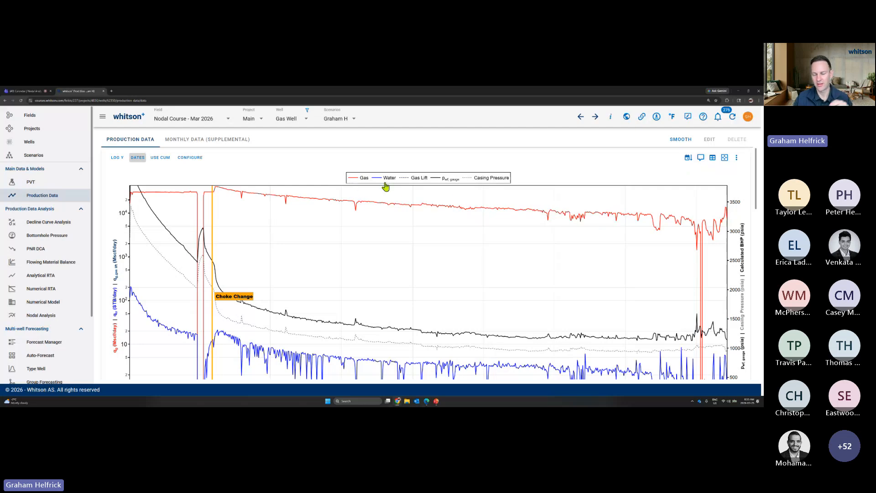
Extend the production plot's time axis past July 2022
{"action": "scroll", "coordinate": [508, 293], "scroll_direction": "down", "scroll_amount": 1}
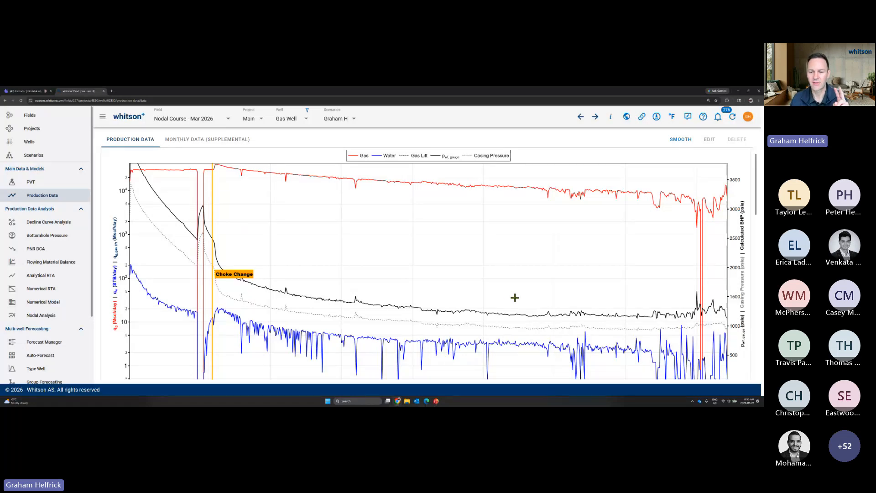
{"action": "scroll", "coordinate": [536, 283], "scroll_direction": "down", "scroll_amount": 1}
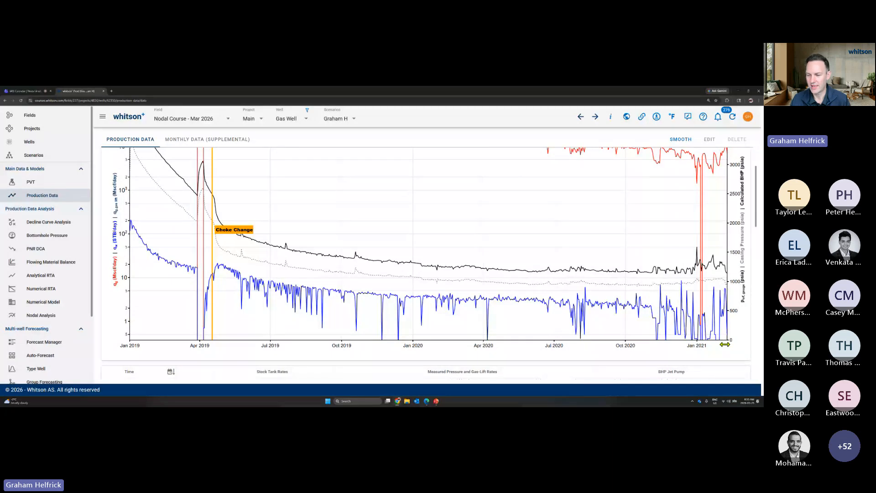
{"action": "left_click_drag", "start_coordinate": [725, 344], "coordinate": [551, 347]}
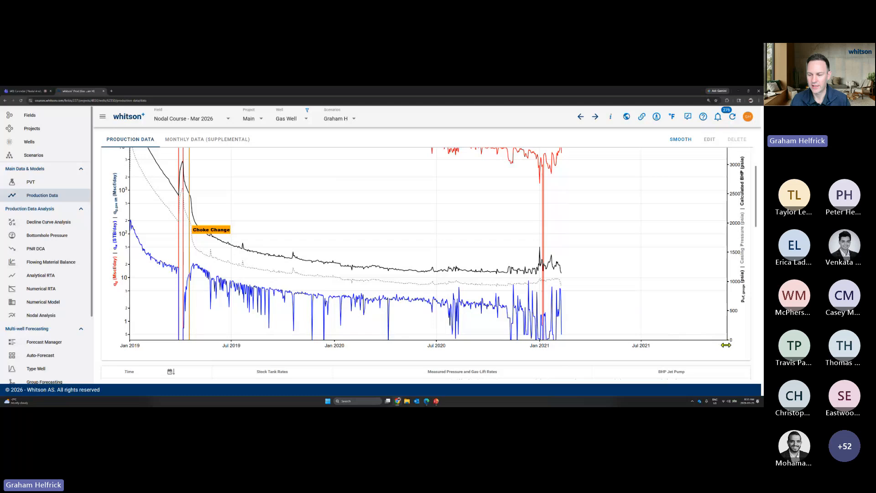
{"action": "left_click_drag", "start_coordinate": [726, 345], "coordinate": [567, 349]}
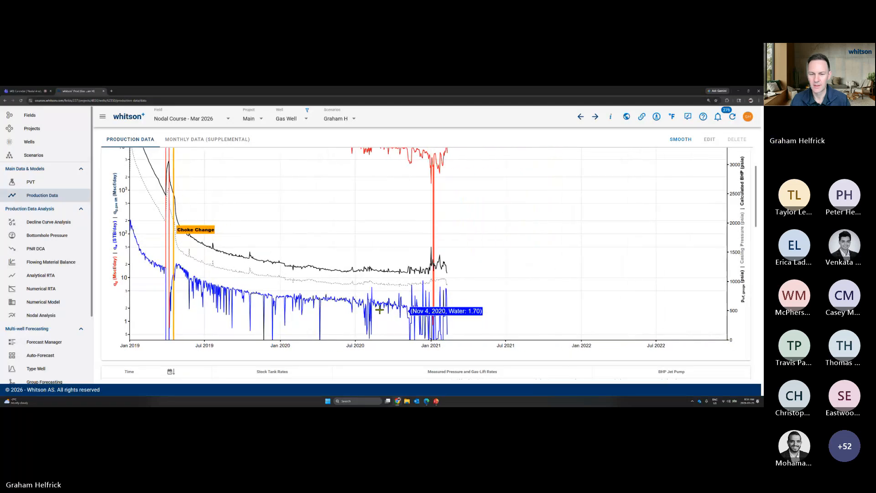
Raise the upper limit of the plot's logarithmic rate axis to about 10^7, and reset the plot to its full extent
{"action": "scroll", "coordinate": [273, 284], "scroll_direction": "up", "scroll_amount": 2}
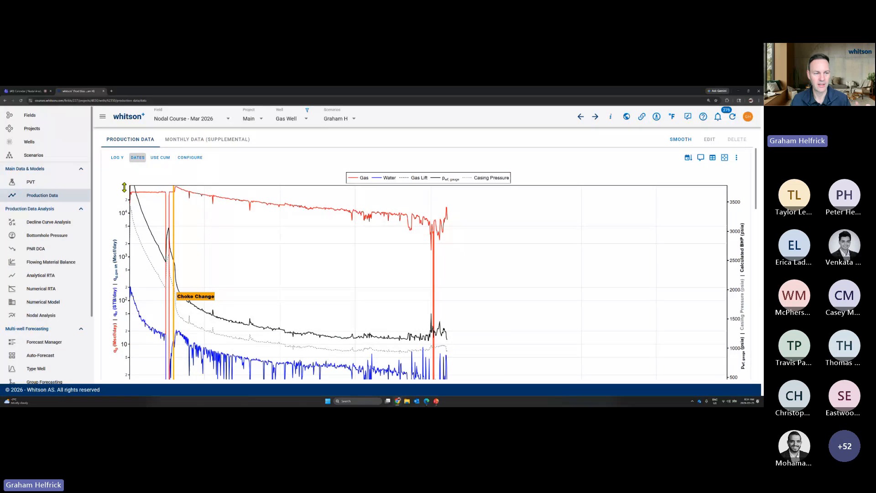
{"action": "left_click_drag", "start_coordinate": [123, 190], "coordinate": [124, 232]}
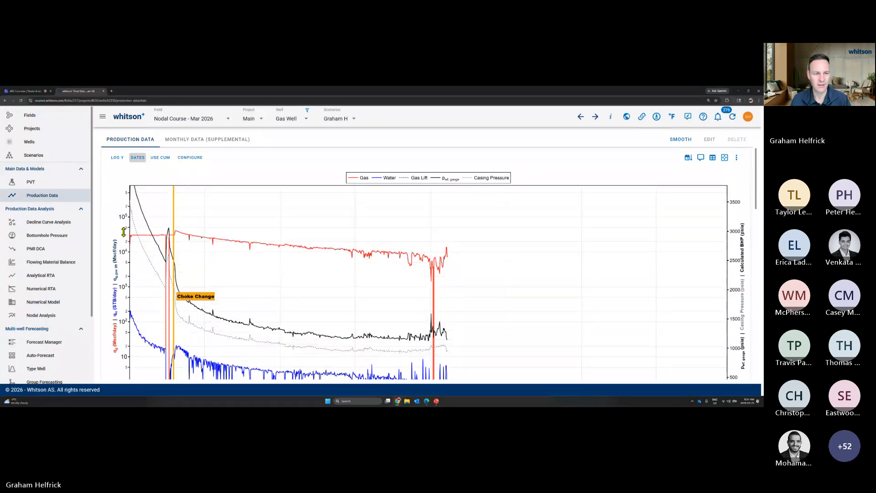
{"action": "left_click_drag", "start_coordinate": [124, 194], "coordinate": [124, 225]}
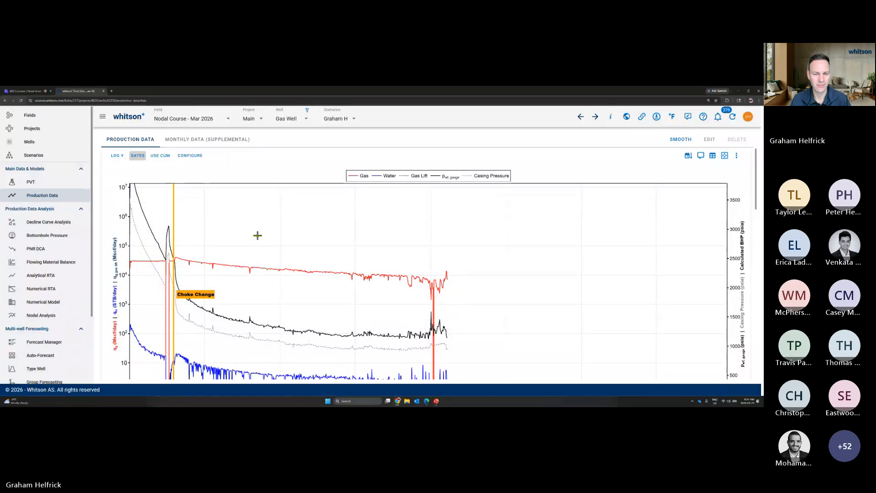
{"action": "scroll", "coordinate": [256, 235], "scroll_direction": "down", "scroll_amount": 1}
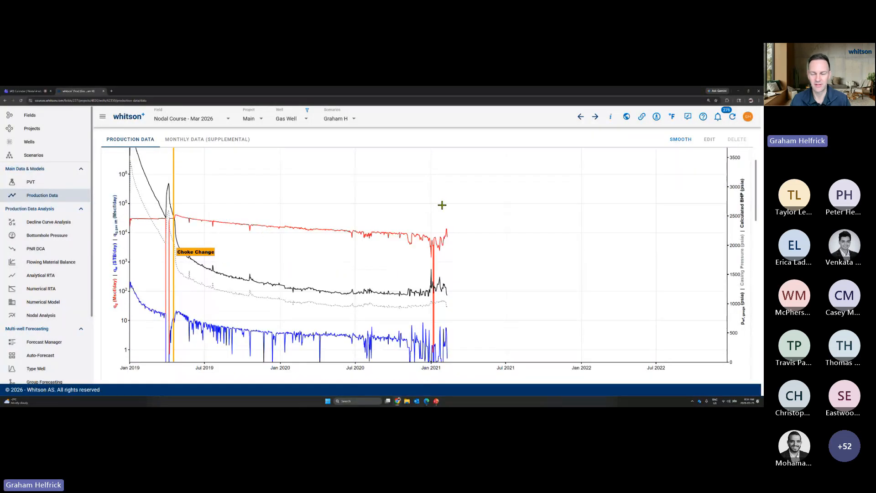
{"action": "double_click", "coordinate": [473, 192]}
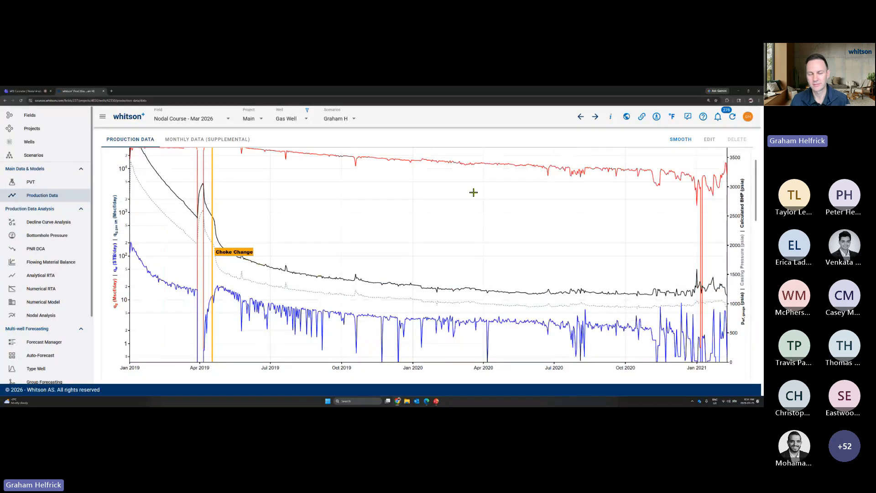
{"action": "scroll", "coordinate": [467, 204], "scroll_direction": "up", "scroll_amount": 1}
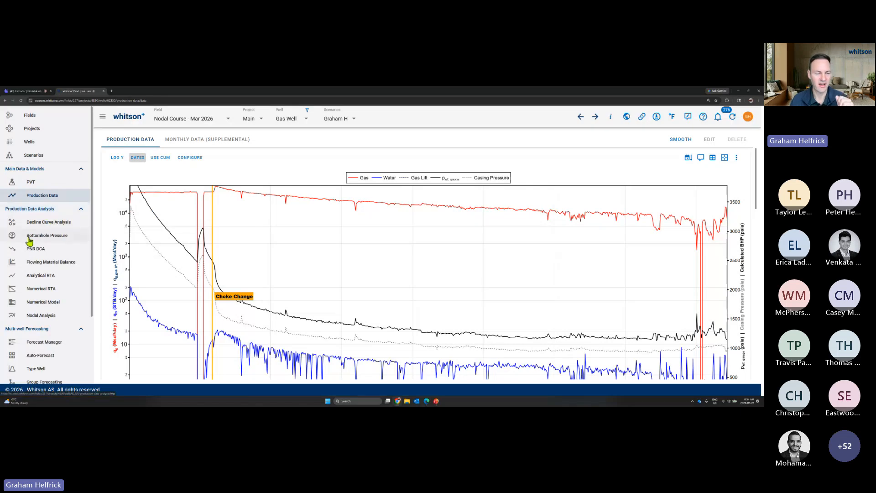
Open the well data in the Bottomhole Pressure analysis and inspect the deviation survey table and its plot
{"action": "left_click", "coordinate": [61, 238]}
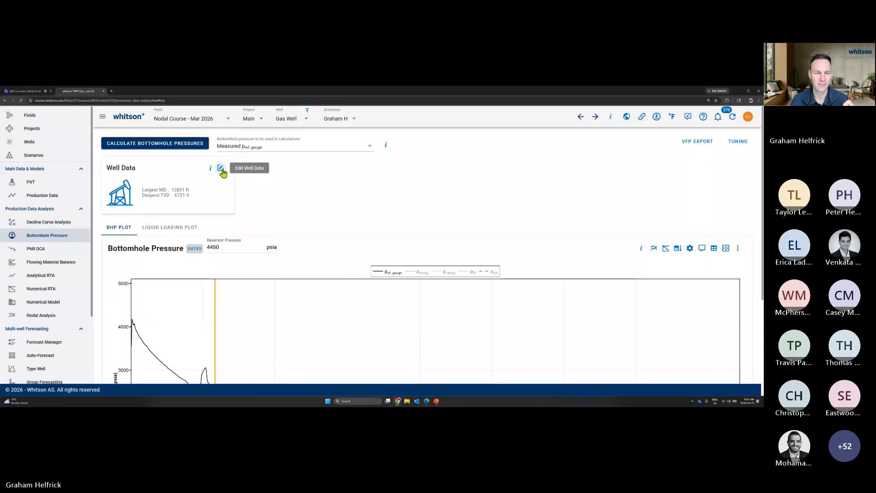
{"action": "left_click", "coordinate": [221, 168]}
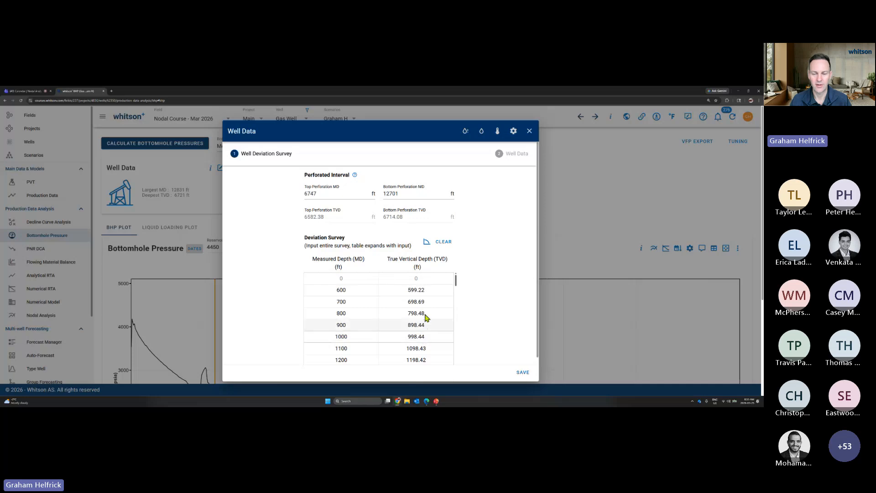
{"action": "left_click", "coordinate": [426, 242]}
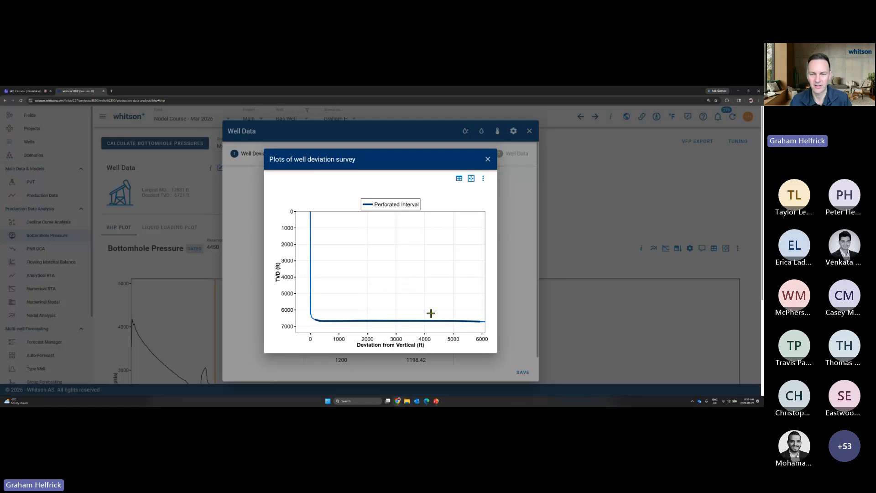
{"action": "left_click", "coordinate": [488, 161]}
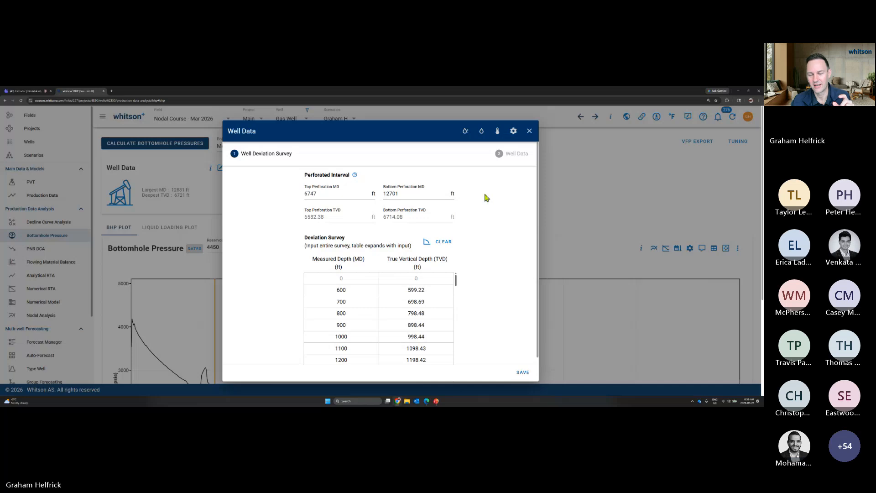
Review the initial wellbore configuration's casing, flowpath and gauge depth, and close the well data without saving
{"action": "left_click", "coordinate": [522, 157]}
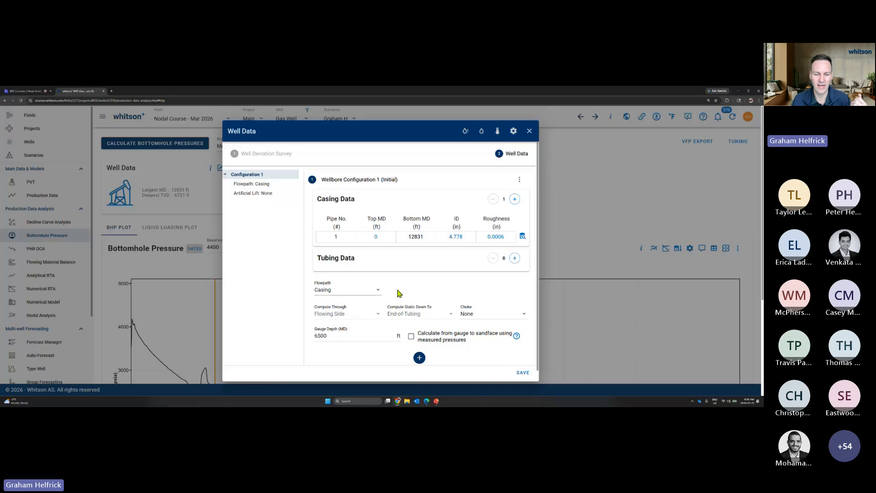
{"action": "double_click", "coordinate": [333, 336]}
{"action": "left_click", "coordinate": [329, 337]}
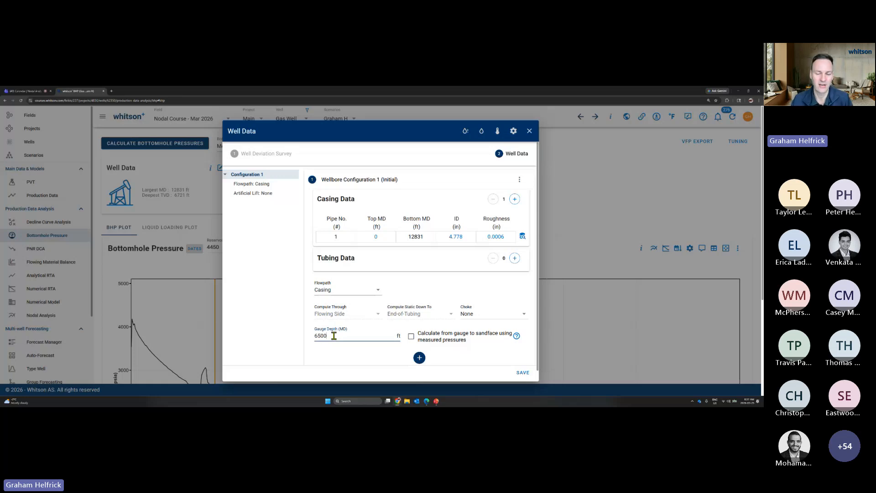
{"action": "double_click", "coordinate": [342, 336]}
{"action": "left_click", "coordinate": [342, 335]}
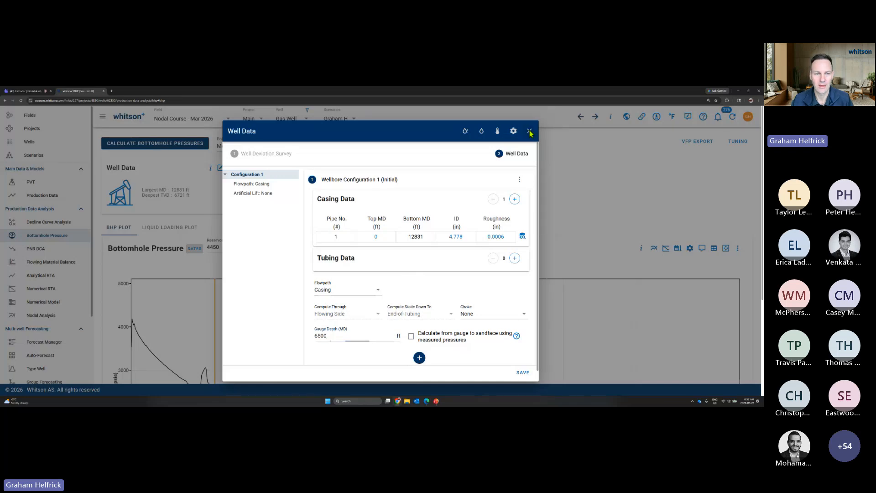
{"action": "left_click", "coordinate": [530, 132]}
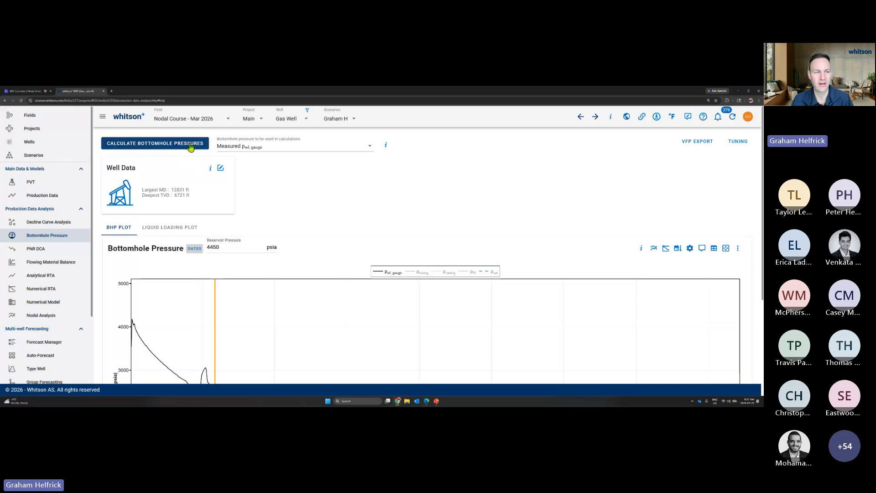
Calculate the bottomhole pressures and compare the correlation curves with the measured gauge pressure
{"action": "left_click", "coordinate": [145, 147]}
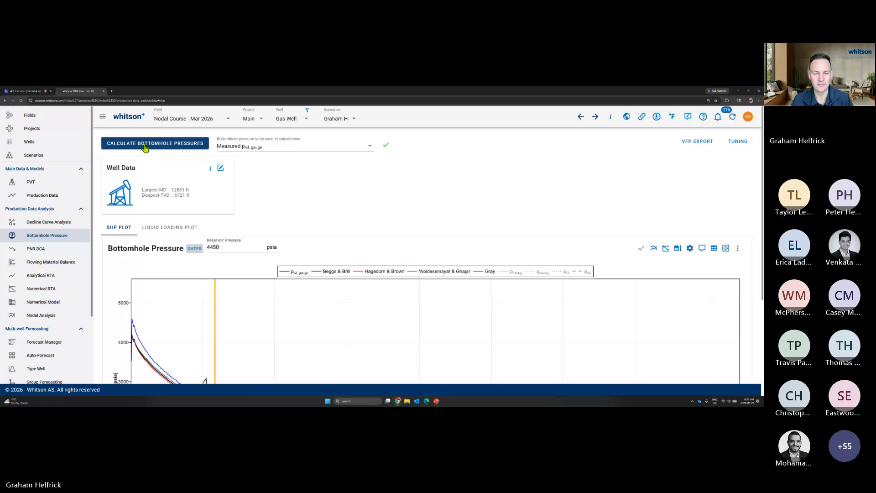
{"action": "scroll", "coordinate": [371, 200], "scroll_direction": "down", "scroll_amount": 2}
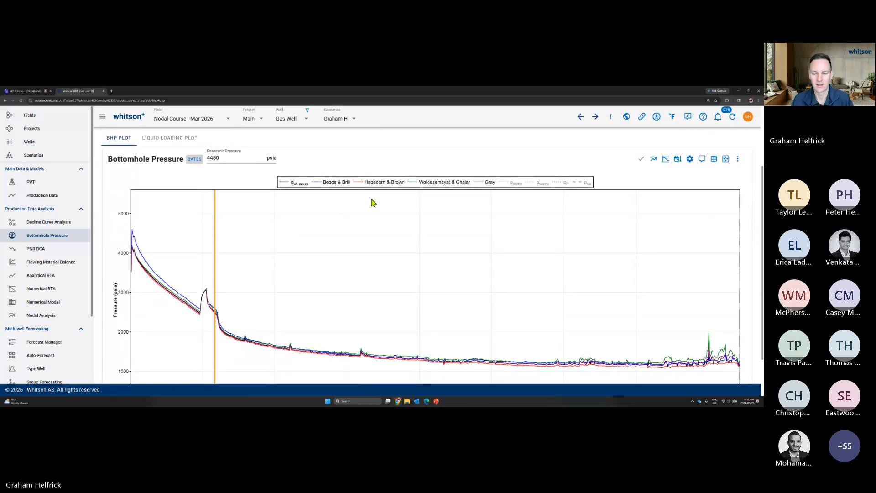
{"action": "scroll", "coordinate": [372, 203], "scroll_direction": "down", "scroll_amount": 1}
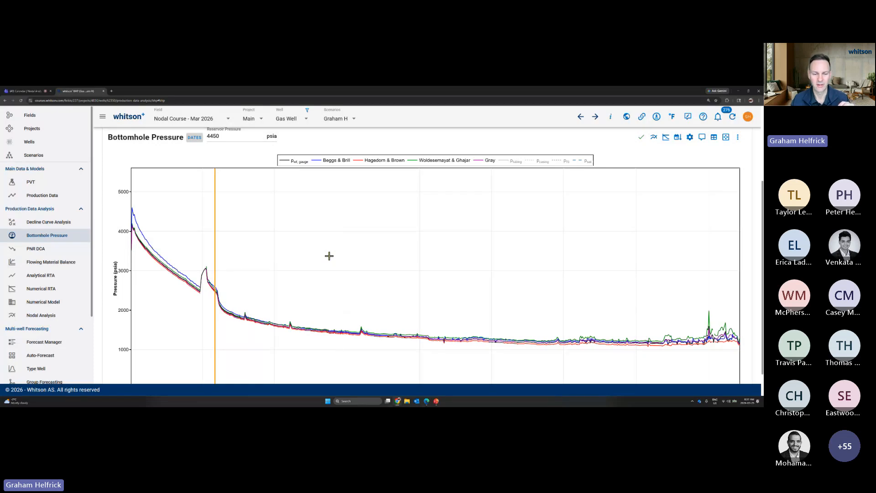
Show the casing pressure curve on the Bottomhole Pressure plot alongside the correlation curves
{"action": "left_click", "coordinate": [542, 163]}
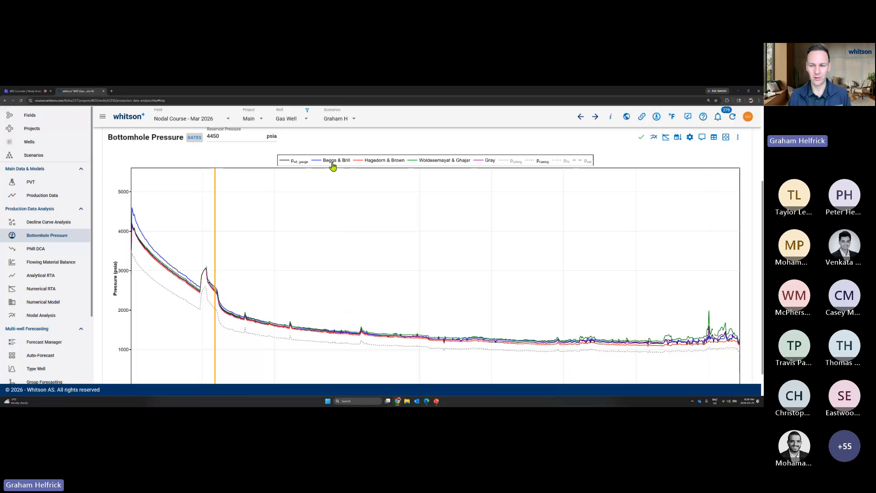
Switch to the URTeC 4045619 bottomhole pressure benchmarking paper in Microsoft Edge, maximize its window and enlarge the first page for reading
{"action": "key", "text": "alt+Tab"}
{"action": "key", "text": "alt+Tab"}
{"action": "key", "text": "alt+Tab"}
{"action": "key", "text": "alt+Tab"}
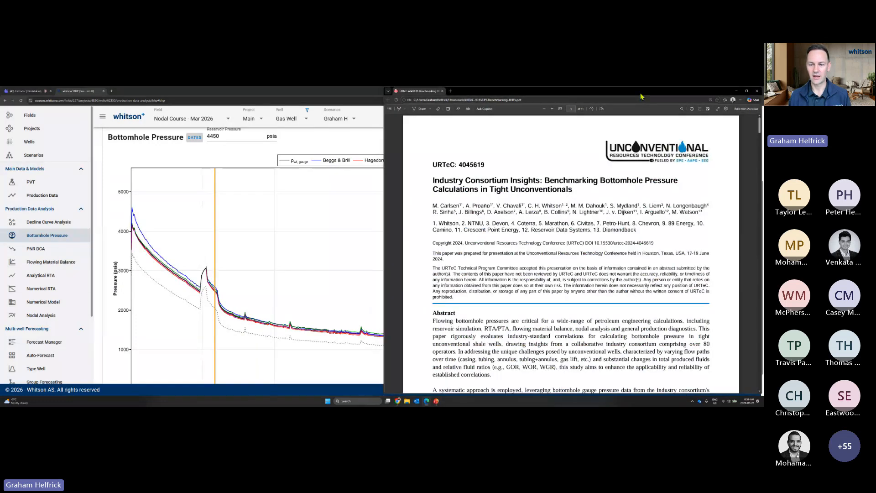
{"action": "double_click", "coordinate": [641, 93]}
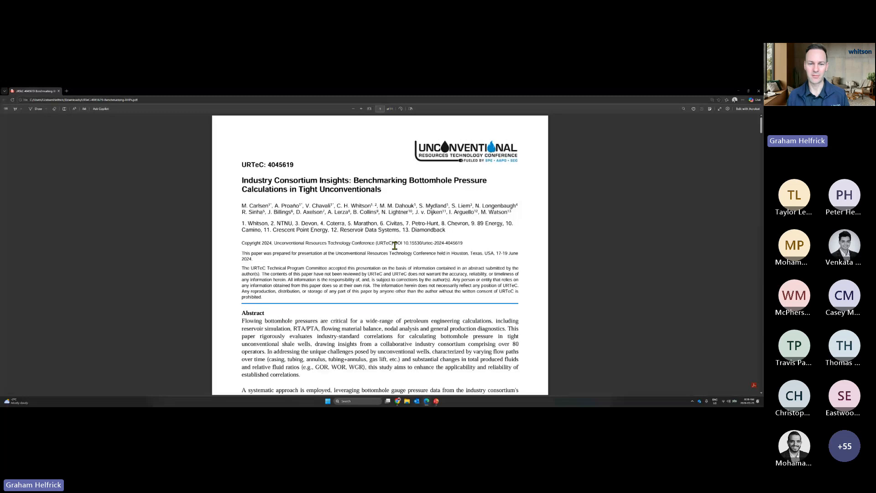
{"action": "scroll", "coordinate": [395, 246], "scroll_direction": "up", "scroll_amount": 1}
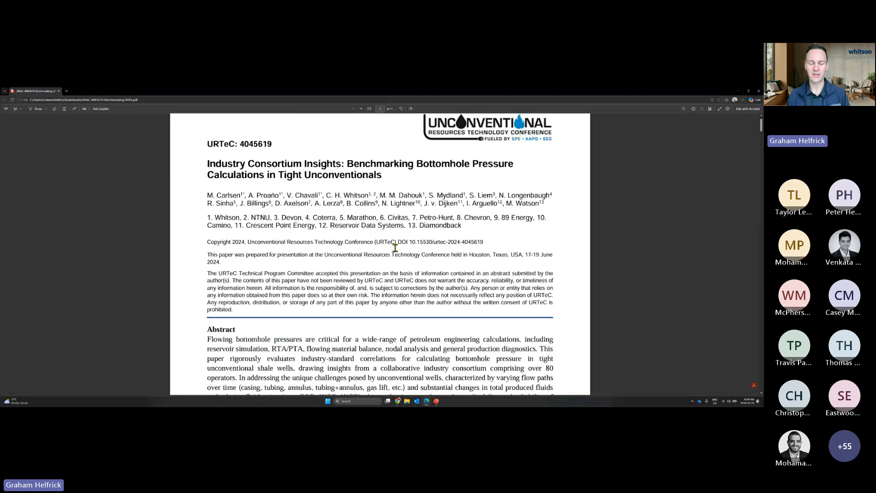
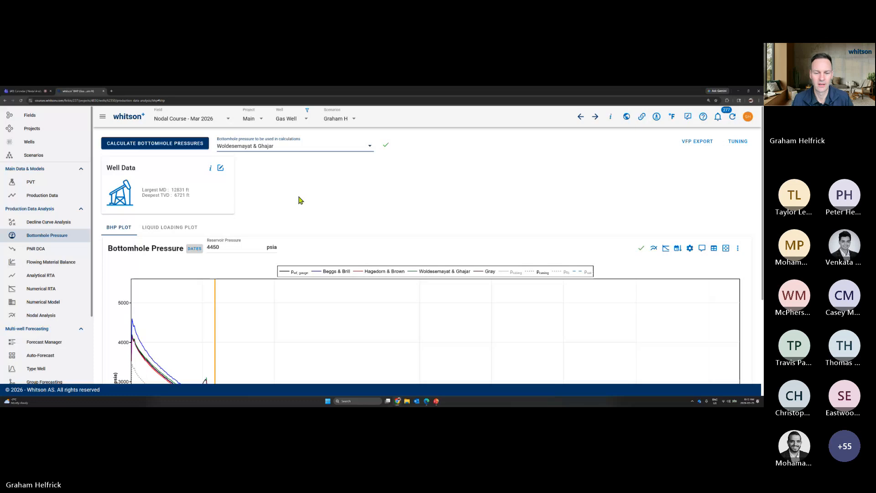
Hide and show the measured gauge pressure curve repeatedly to compare it with the correlation curves
{"action": "scroll", "coordinate": [357, 266], "scroll_direction": "down", "scroll_amount": 2}
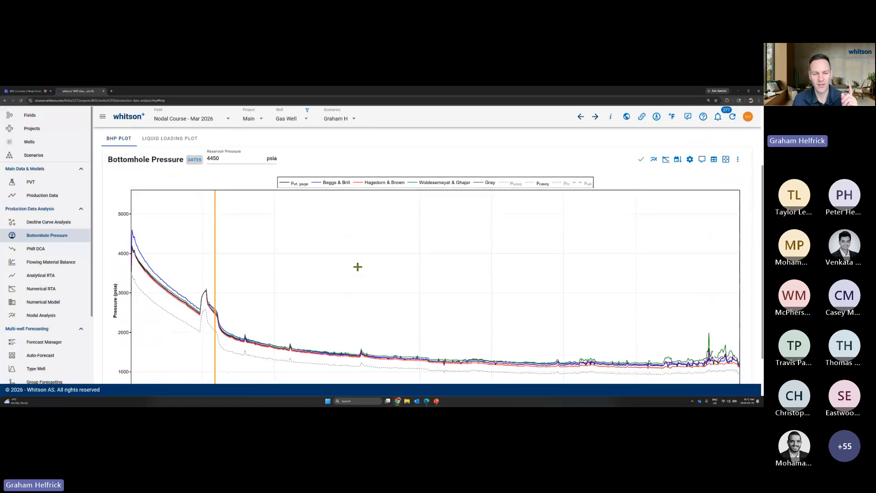
{"action": "left_click", "coordinate": [299, 188]}
{"action": "left_click", "coordinate": [299, 187]}
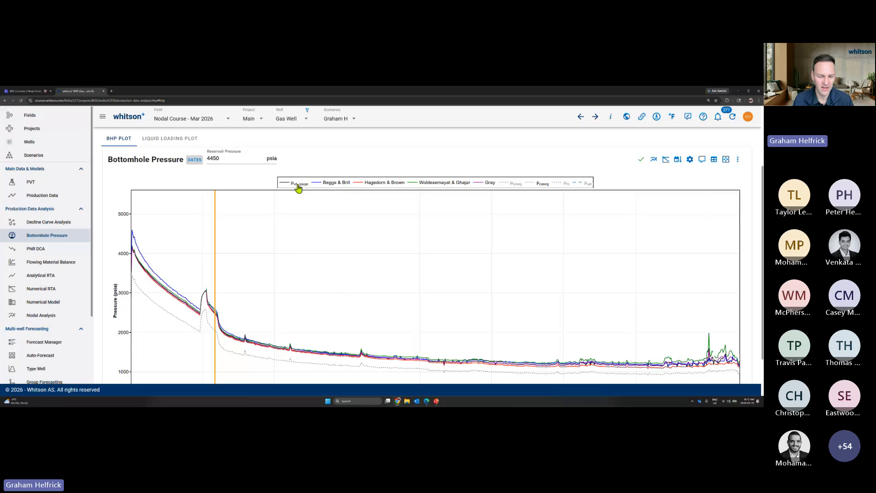
{"action": "left_click", "coordinate": [299, 187]}
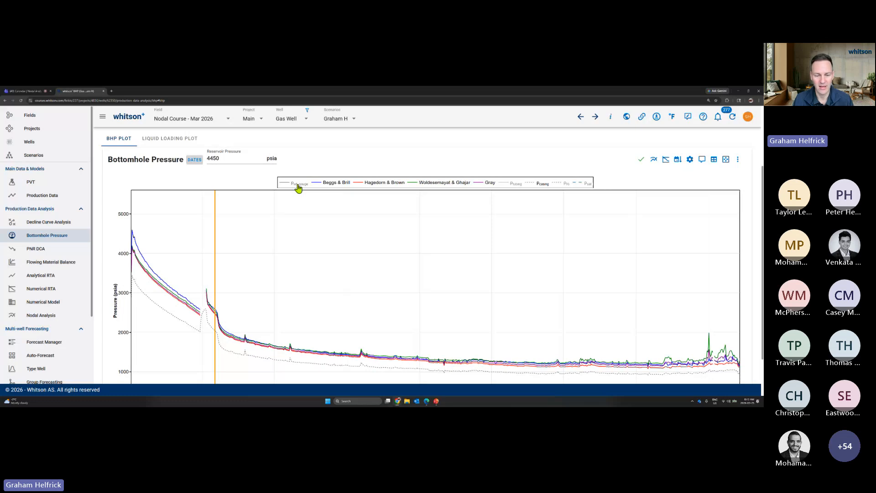
{"action": "left_click", "coordinate": [299, 187]}
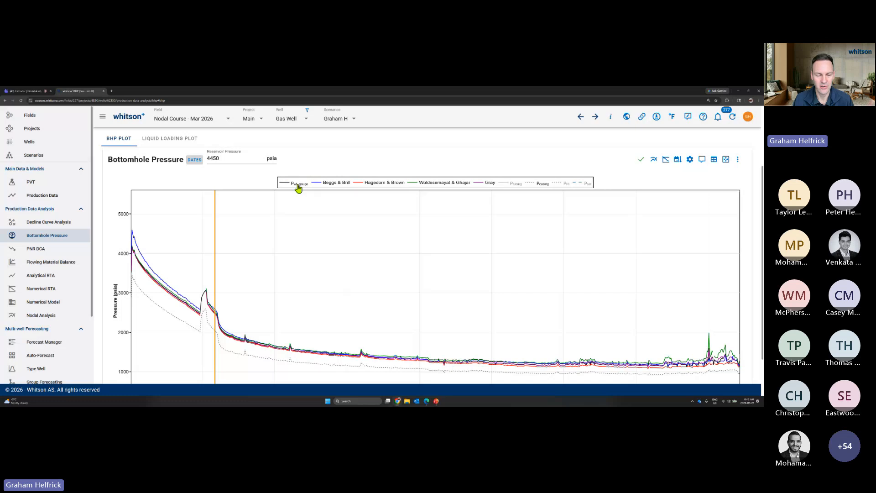
{"action": "left_click", "coordinate": [299, 188]}
{"action": "left_click", "coordinate": [298, 187]}
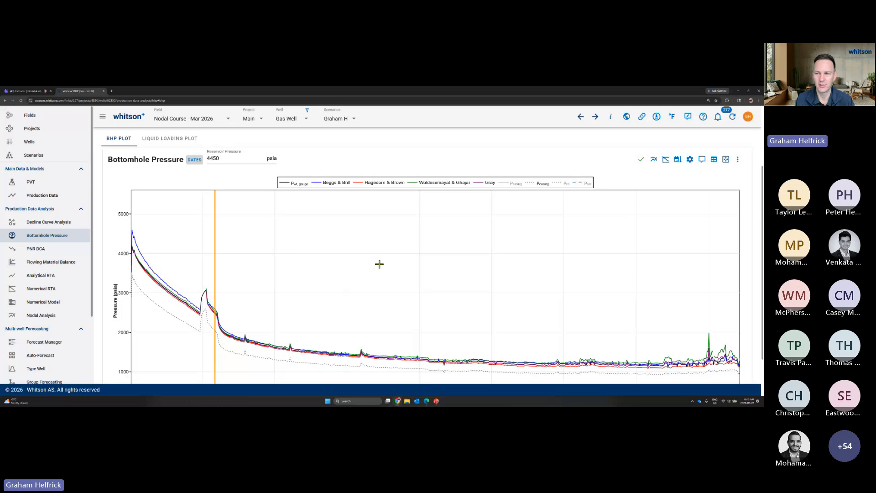
Tune the Woldesemayat & Ghajar correlation to the gauge pressure, accepting the overwrite of its current tuning parameters
{"action": "scroll", "coordinate": [434, 260], "scroll_direction": "up", "scroll_amount": 2}
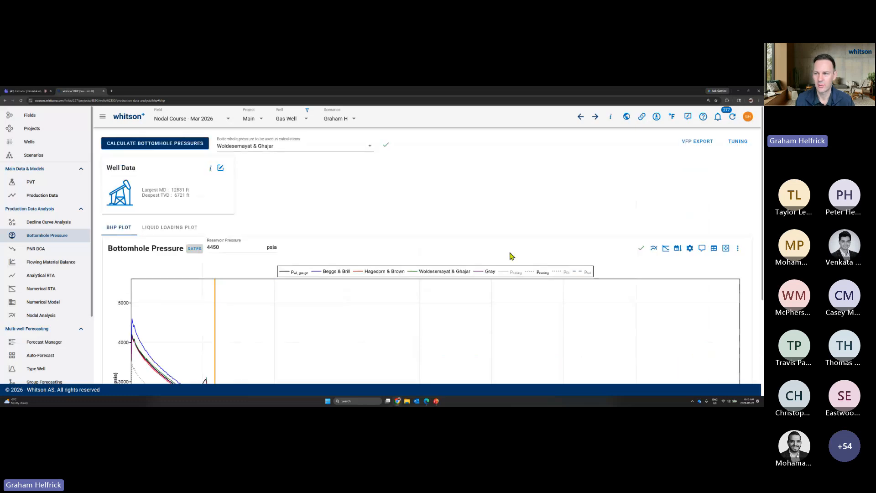
{"action": "left_click", "coordinate": [740, 142]}
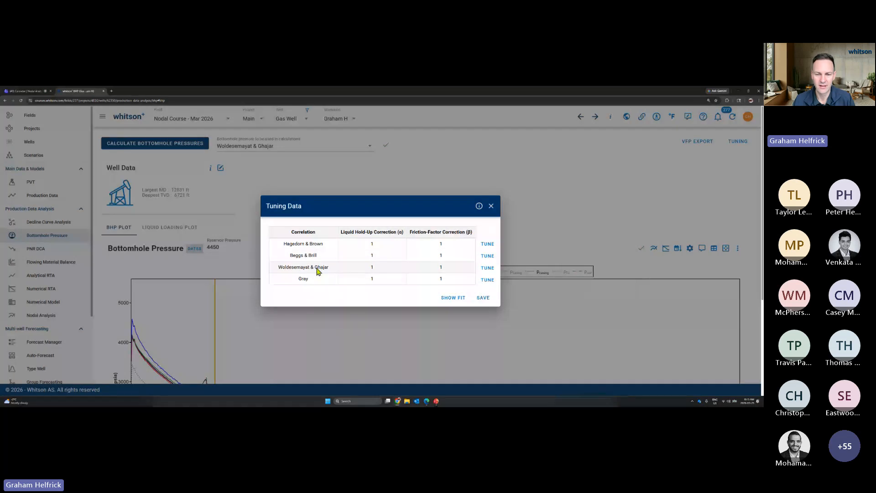
{"action": "left_click", "coordinate": [488, 268]}
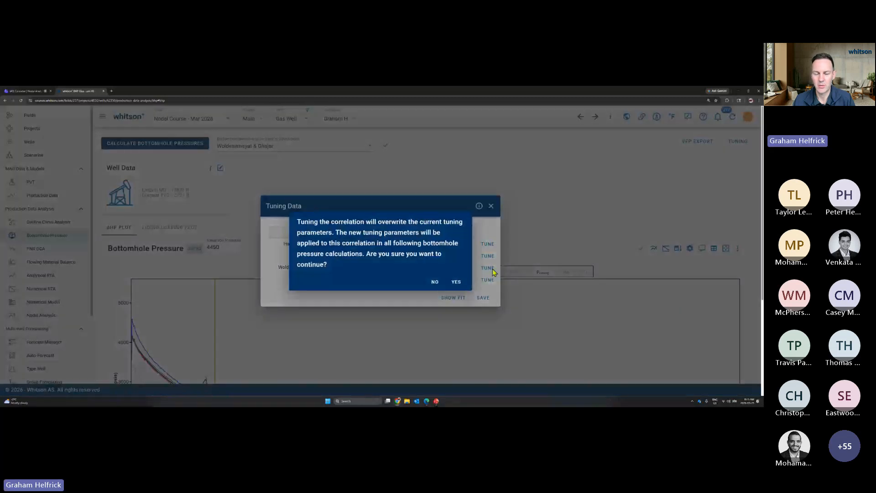
{"action": "left_click", "coordinate": [456, 282]}
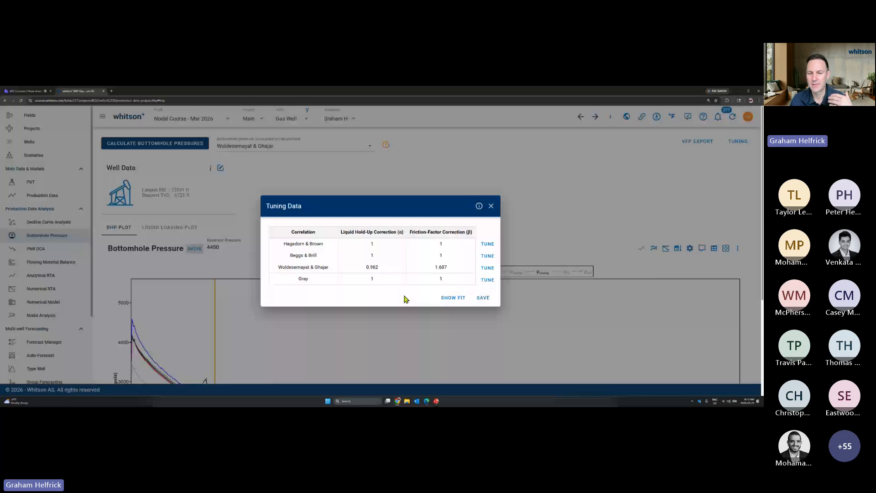
Examine the tuned correlation's fit against the gauge pressure in the comparison plot, and close the tuning results
{"action": "left_click", "coordinate": [454, 299]}
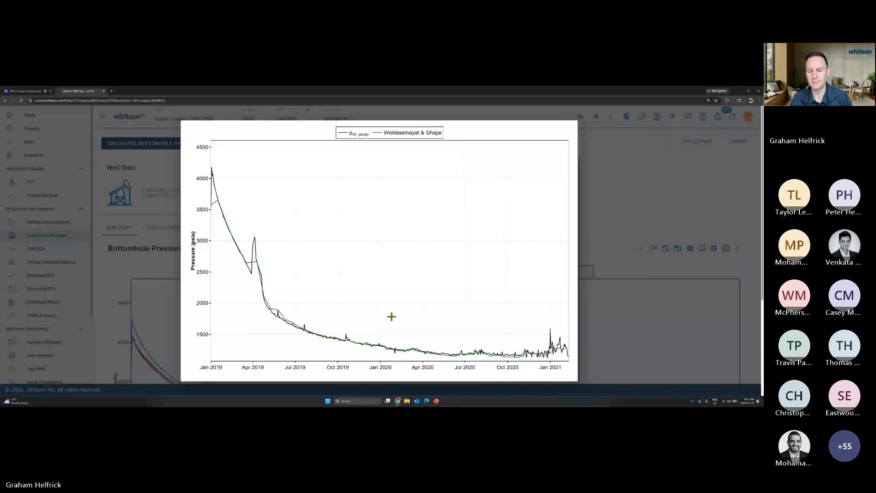
{"action": "scroll", "coordinate": [425, 319], "scroll_direction": "down", "scroll_amount": 1}
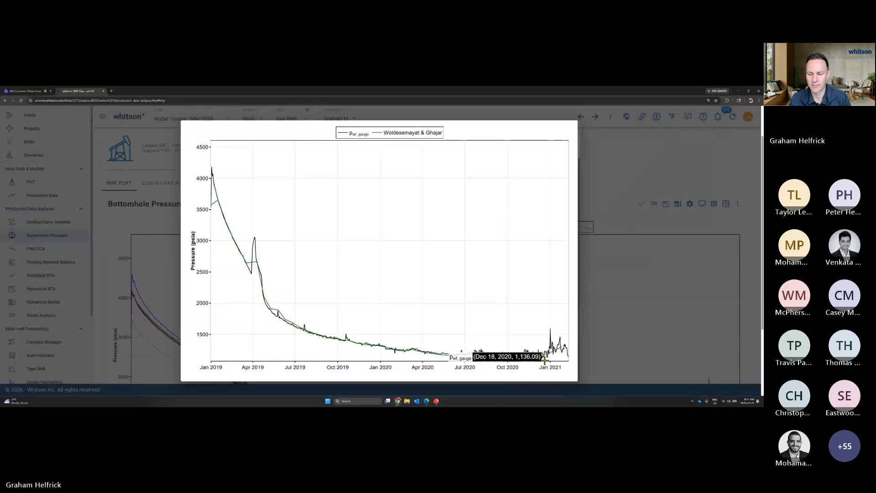
{"action": "key", "text": "ctrl+minus"}
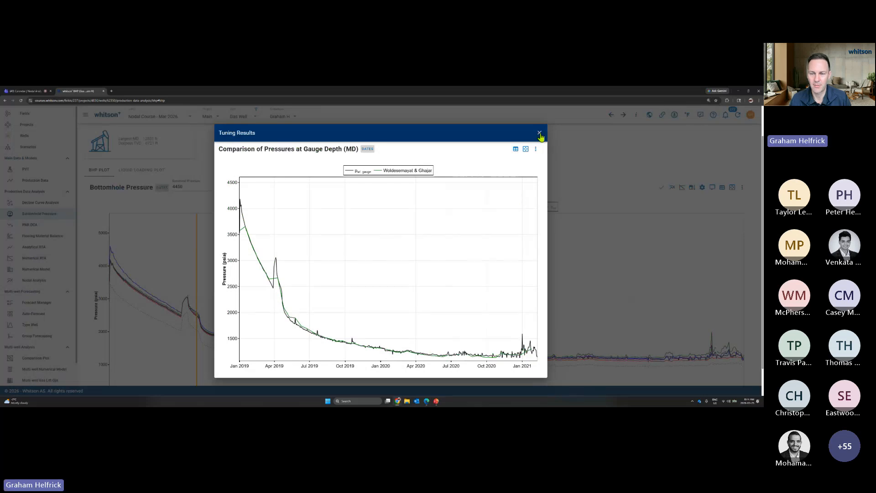
{"action": "left_click", "coordinate": [539, 133]}
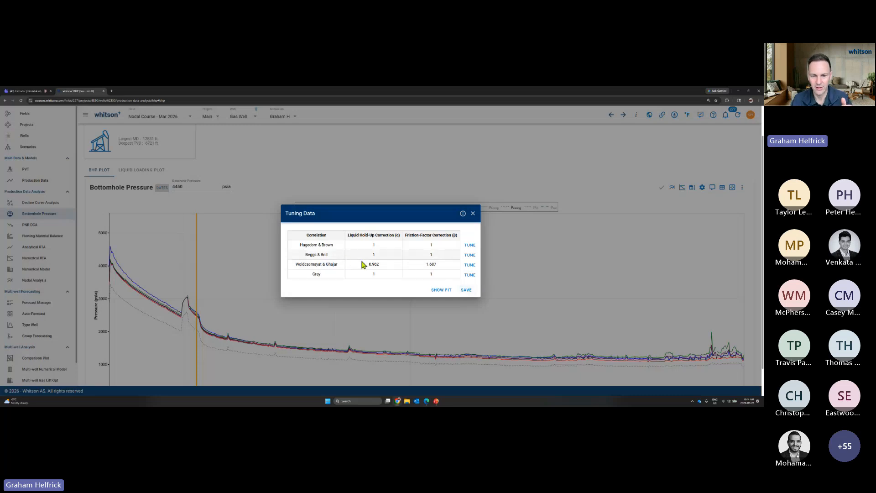
Save the tuning data, recalculate the bottomhole pressures, and check the tuned curve on the Bottomhole Pressure plot
{"action": "left_click", "coordinate": [466, 289]}
{"action": "scroll", "coordinate": [224, 203], "scroll_direction": "up", "scroll_amount": 1}
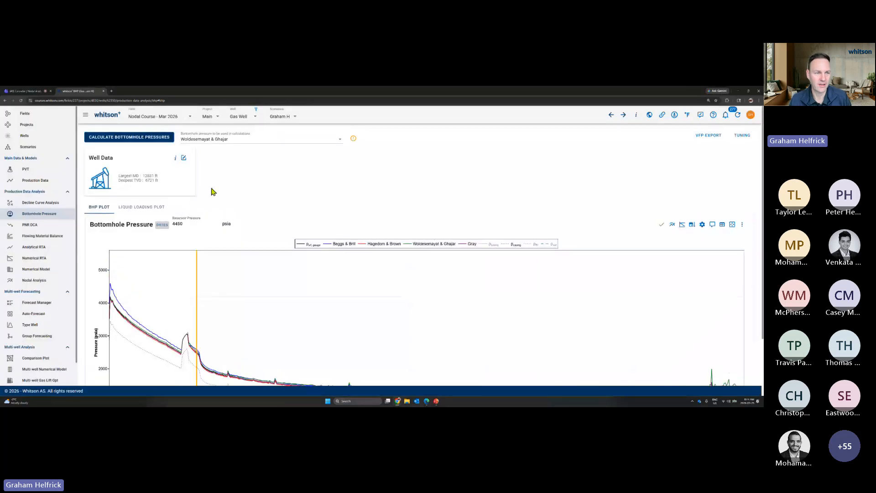
{"action": "left_click", "coordinate": [121, 139]}
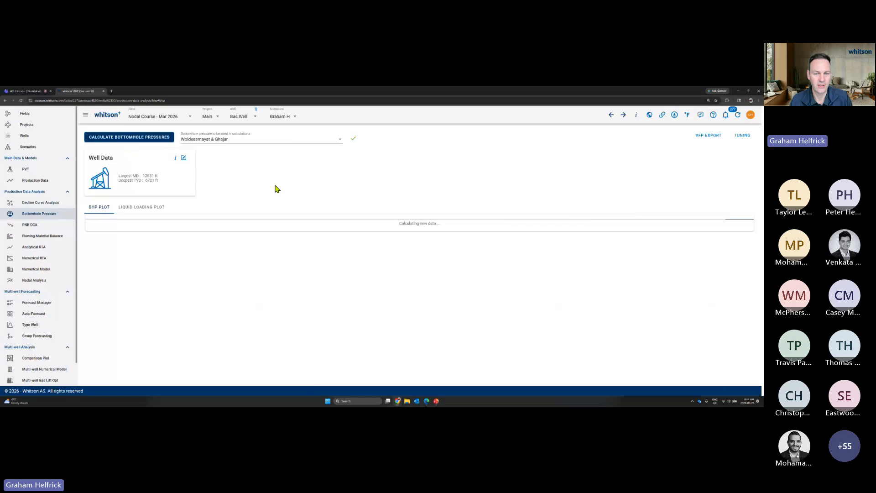
{"action": "scroll", "coordinate": [329, 248], "scroll_direction": "down", "scroll_amount": 1}
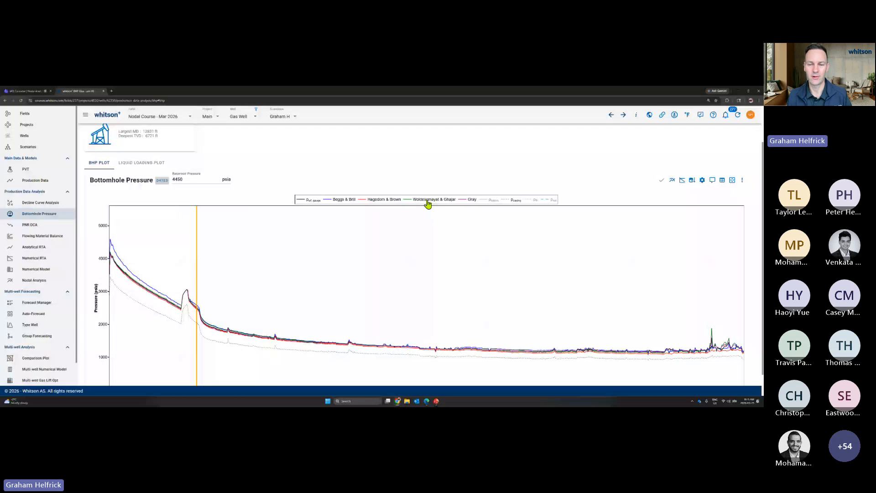
{"action": "key", "text": "ctrl+plus"}
{"action": "scroll", "coordinate": [429, 307], "scroll_direction": "down", "scroll_amount": 2}
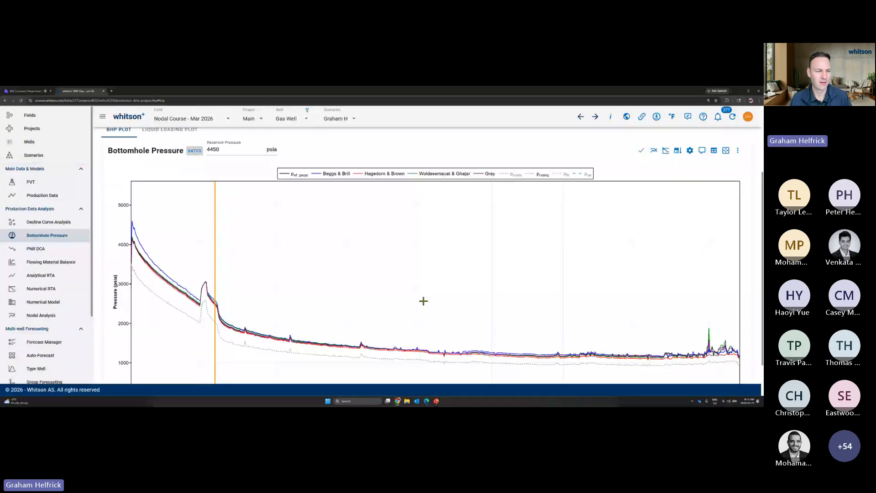
Switch to the PowerPoint slide show and advance to the Gas IPR slide
{"action": "key", "text": "alt+Tab"}
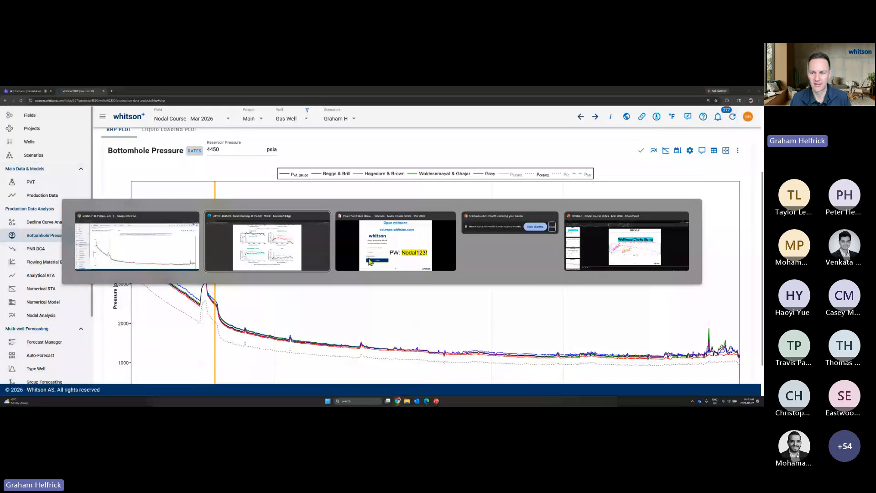
{"action": "left_click", "coordinate": [370, 259]}
{"action": "key", "text": "Right"}
{"action": "key", "text": "Right"}
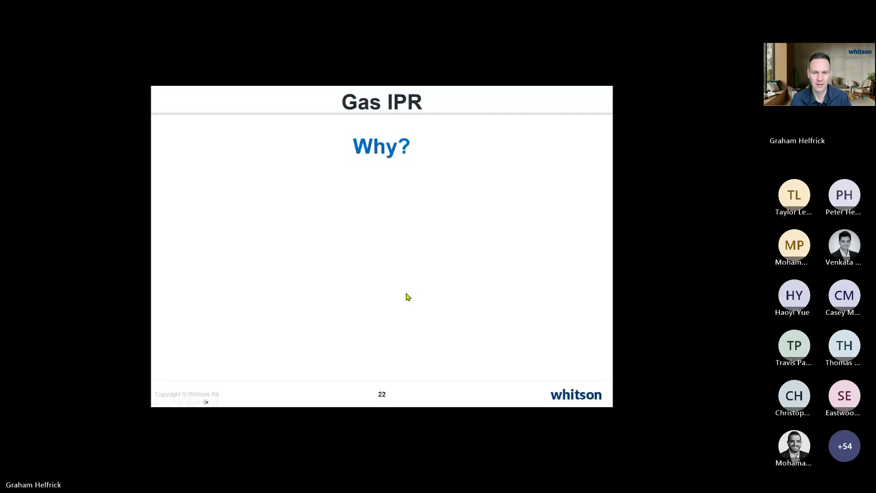
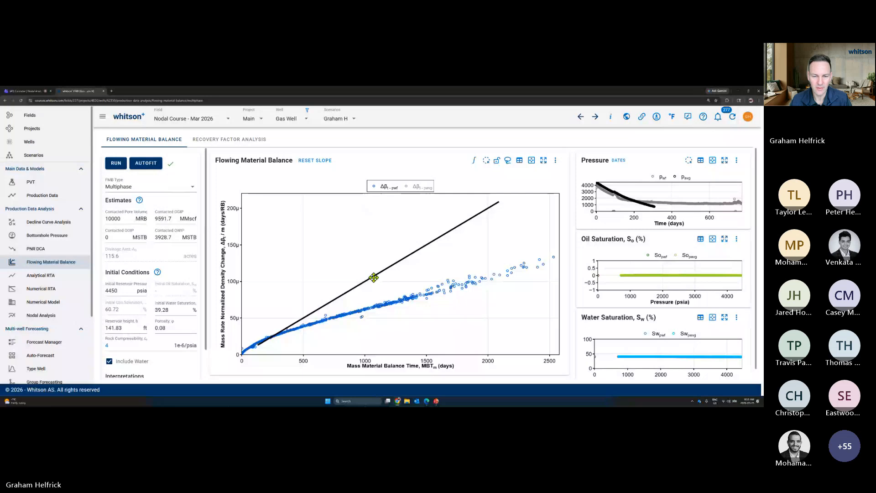
Fit the Flowing Material Balance line manually to the late-time data by adjusting its position and both endpoints
{"action": "mouse_move", "coordinate": [376, 280]}
{"action": "left_mouse_down"}
{"action": "mouse_move", "coordinate": [383, 289]}
{"action": "mouse_move", "coordinate": [425, 283]}
{"action": "mouse_move", "coordinate": [386, 276]}
{"action": "left_mouse_up"}
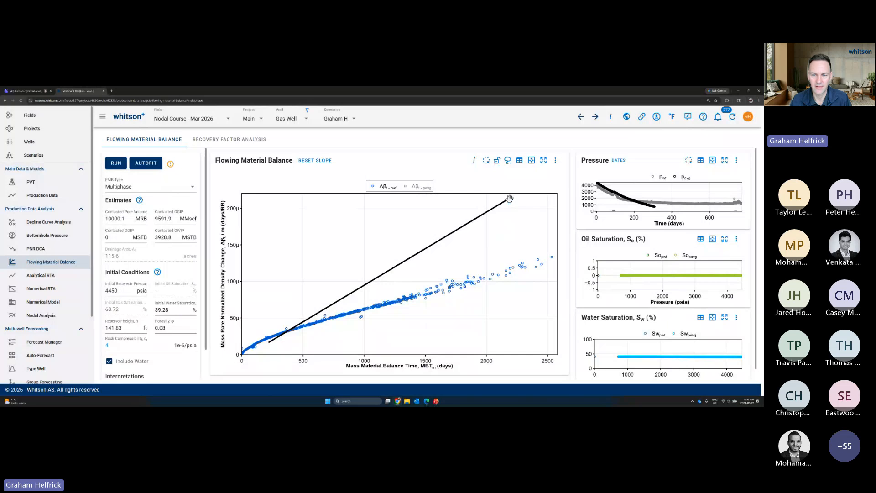
{"action": "left_click_drag", "start_coordinate": [512, 205], "coordinate": [528, 270]}
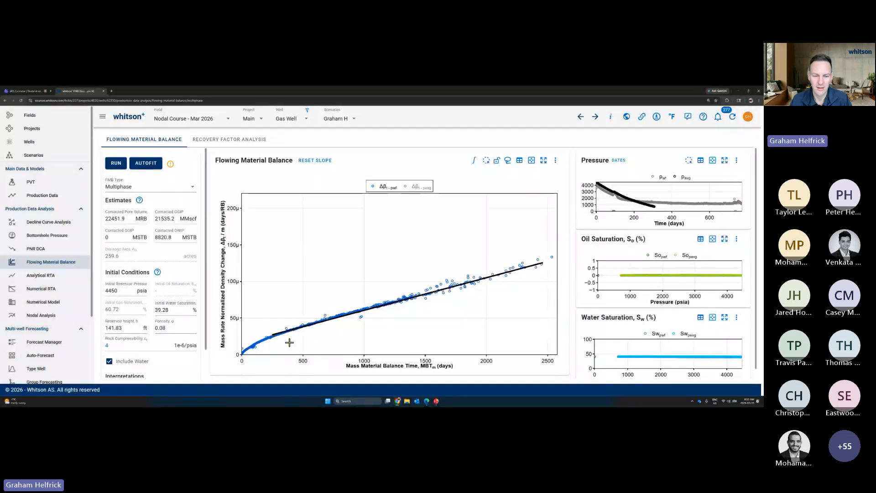
{"action": "left_click_drag", "start_coordinate": [275, 339], "coordinate": [273, 335]}
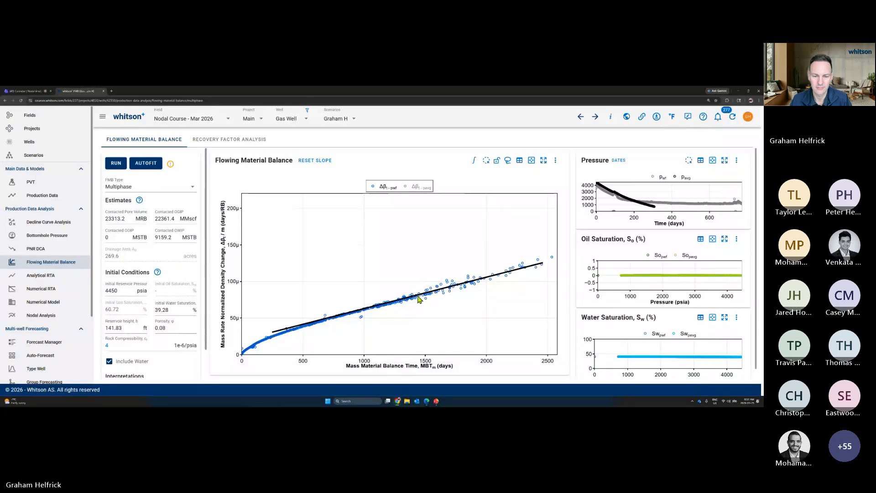
{"action": "left_click_drag", "start_coordinate": [419, 297], "coordinate": [416, 298]}
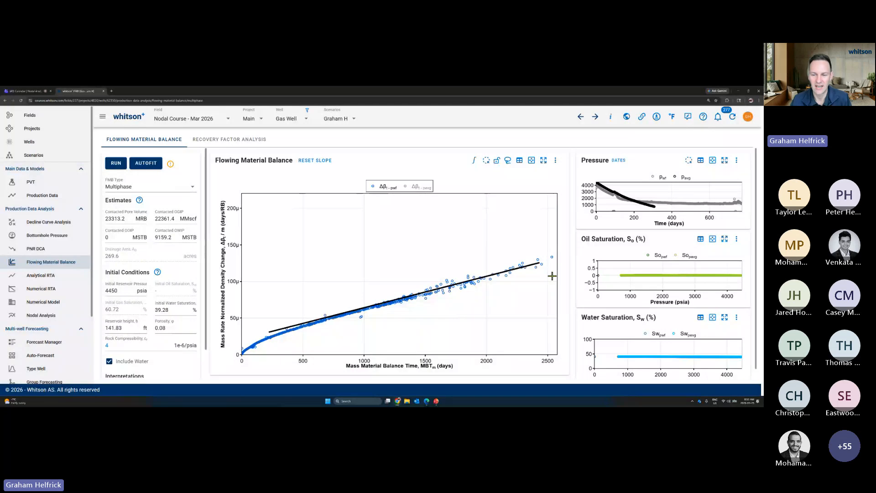
{"action": "mouse_move", "coordinate": [538, 262]}
{"action": "left_mouse_down"}
{"action": "mouse_move", "coordinate": [512, 221]}
{"action": "mouse_move", "coordinate": [540, 302]}
{"action": "mouse_move", "coordinate": [530, 245]}
{"action": "mouse_move", "coordinate": [543, 267]}
{"action": "left_mouse_up"}
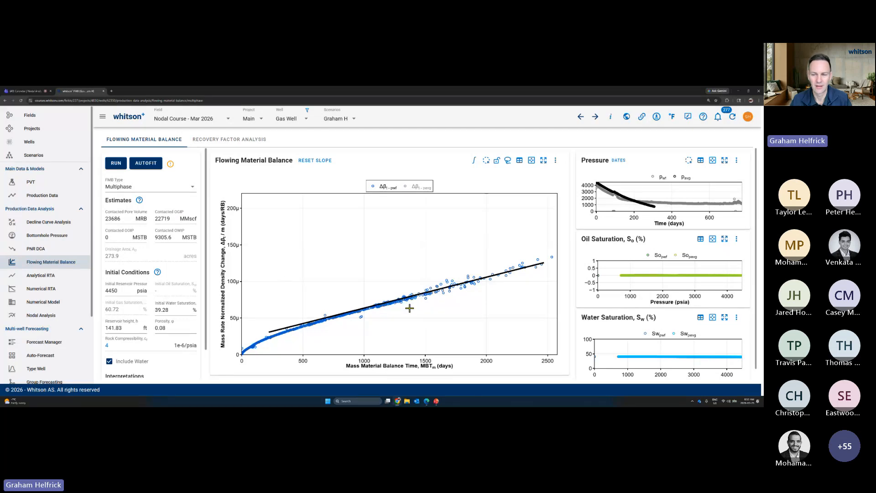
Try a much steeper and a much flatter Flowing Material Balance line to compare the resulting contacted volume estimates
{"action": "mouse_move", "coordinate": [543, 254]}
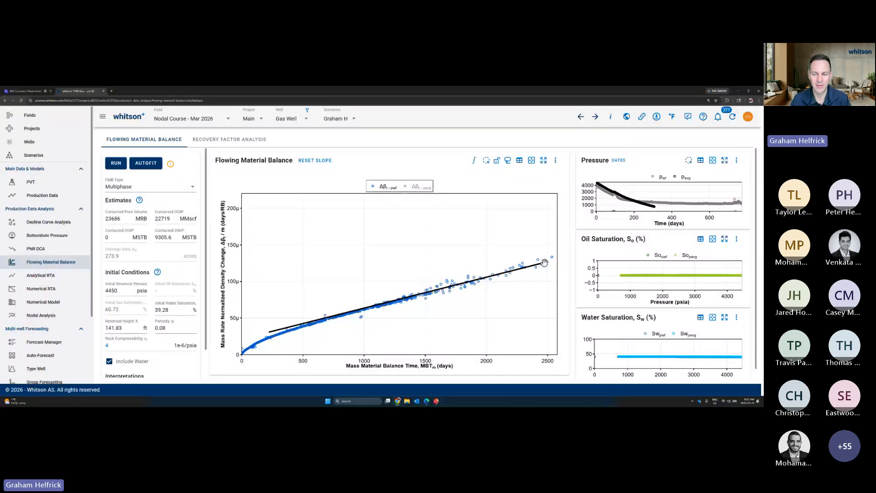
{"action": "left_click_drag", "start_coordinate": [546, 267], "coordinate": [418, 203]}
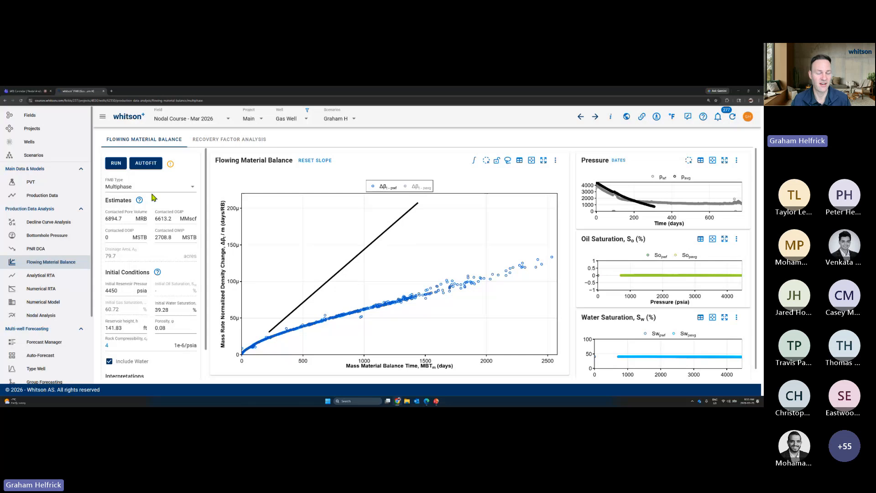
{"action": "left_click_drag", "start_coordinate": [419, 203], "coordinate": [548, 314]}
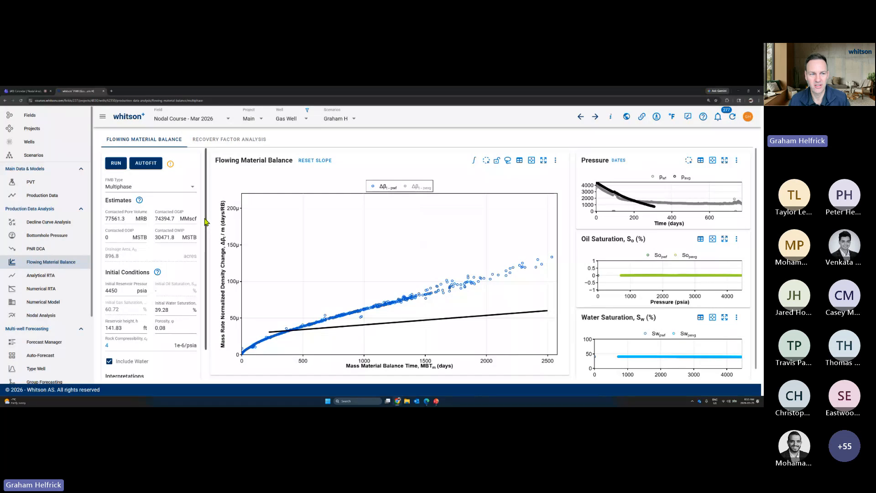
Autofit the Flowing Material Balance line using the p_avg > p_wf criteria
{"action": "left_click", "coordinate": [154, 167]}
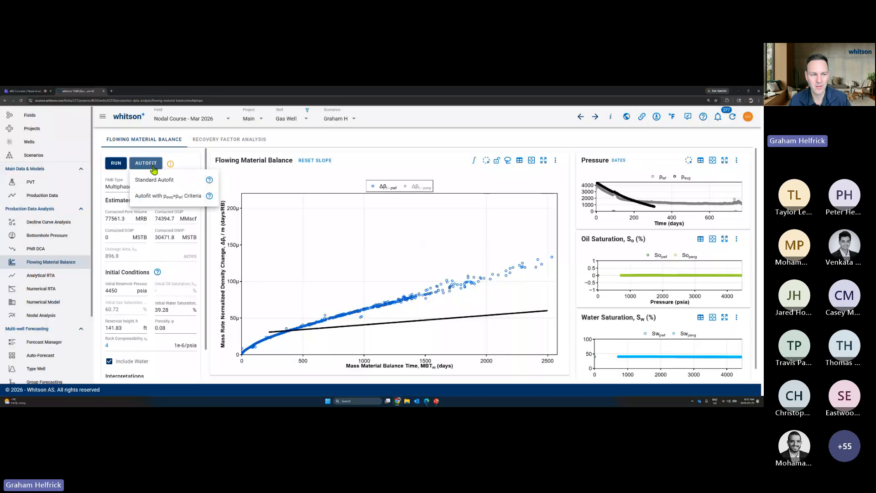
{"action": "left_click", "coordinate": [160, 197]}
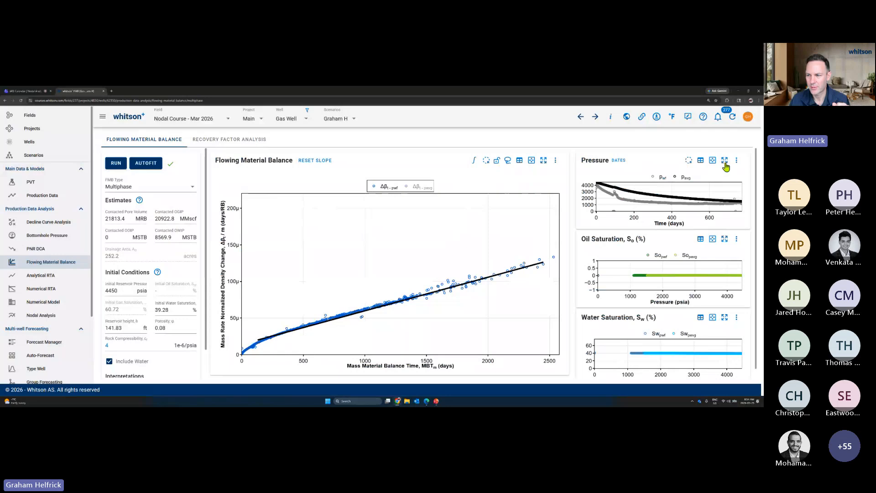
Enlarge the Pressure plot to compare flowing and average reservoir pressure over time, and restore the plot layout
{"action": "left_click", "coordinate": [724, 161]}
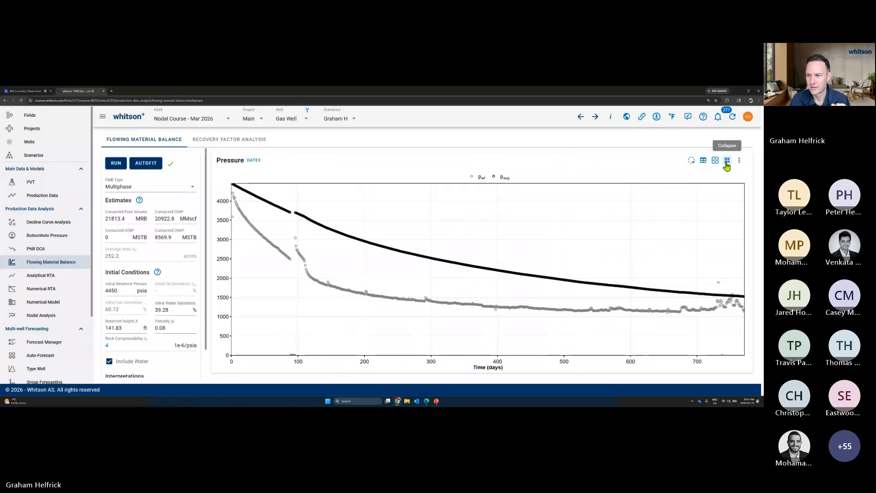
{"action": "left_click", "coordinate": [727, 162]}
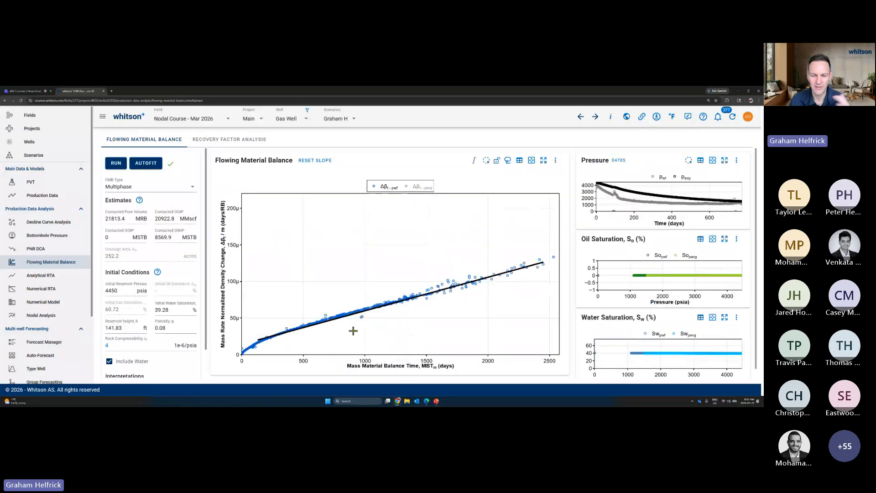
Raise the early-time end of the Flowing Material Balance line for a contacted OGIP of about 22,178 MMscf and run the calculation
{"action": "left_click_drag", "start_coordinate": [240, 201], "coordinate": [240, 222]}
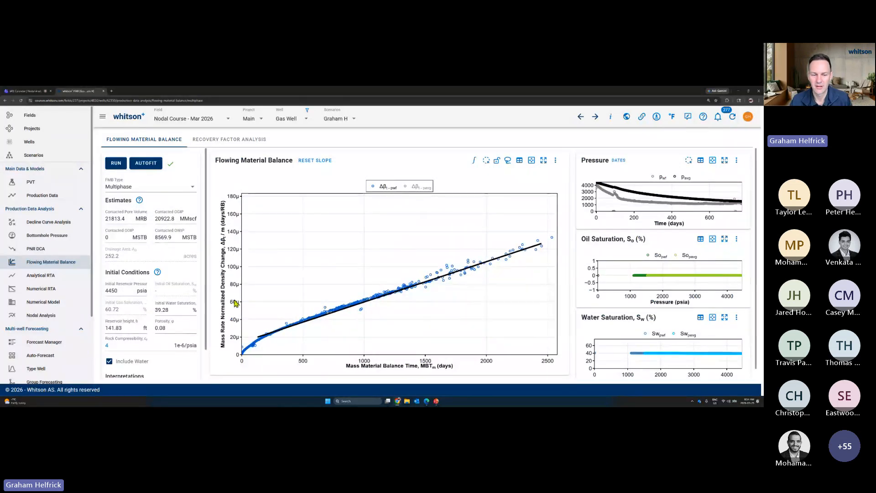
{"action": "left_click_drag", "start_coordinate": [258, 341], "coordinate": [259, 334]}
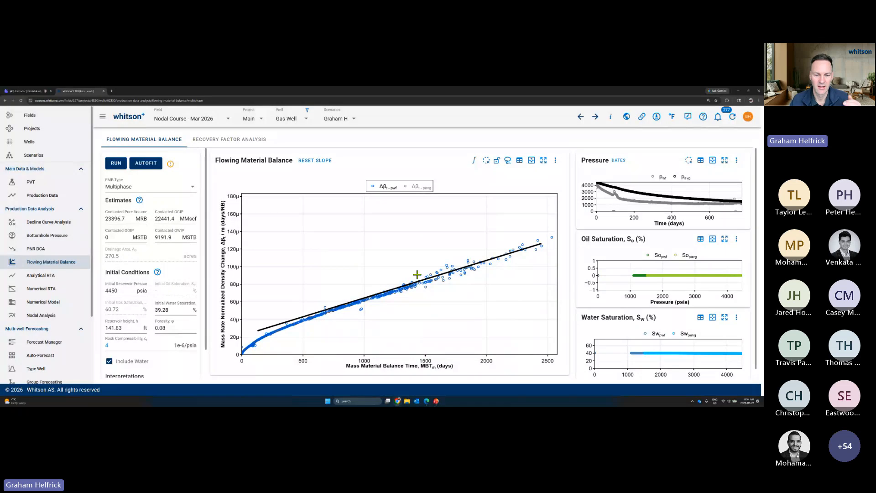
{"action": "mouse_move", "coordinate": [258, 331]}
{"action": "left_mouse_down"}
{"action": "mouse_move", "coordinate": [259, 344]}
{"action": "mouse_move", "coordinate": [259, 333]}
{"action": "left_mouse_up"}
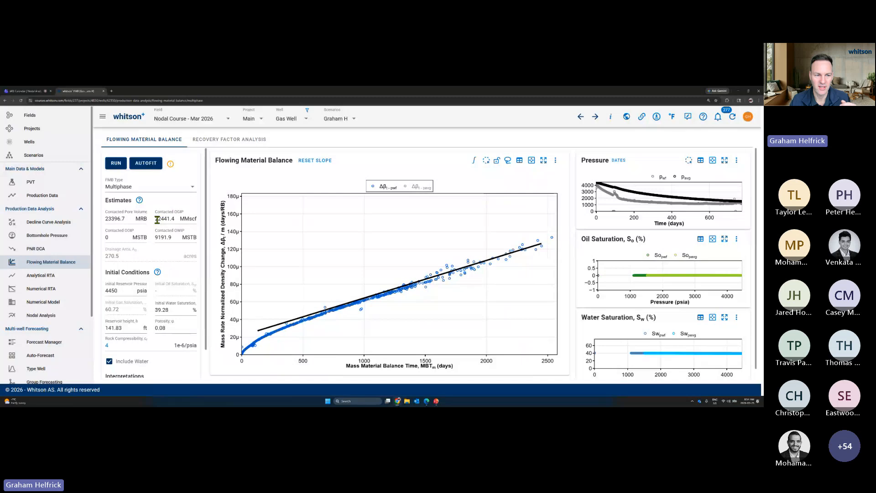
{"action": "left_click_drag", "start_coordinate": [156, 219], "coordinate": [183, 225]}
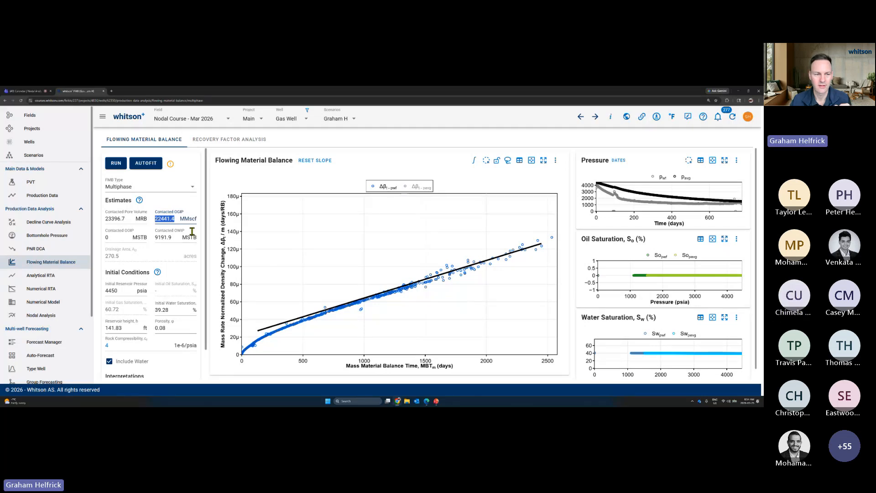
{"action": "left_click", "coordinate": [170, 219]}
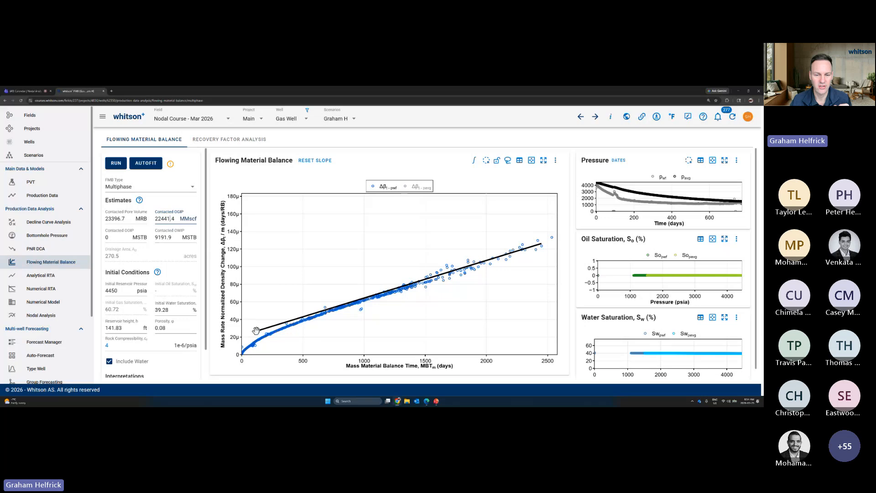
{"action": "mouse_move", "coordinate": [258, 331]}
{"action": "left_mouse_down"}
{"action": "mouse_move", "coordinate": [255, 323]}
{"action": "mouse_move", "coordinate": [260, 331]}
{"action": "left_mouse_up"}
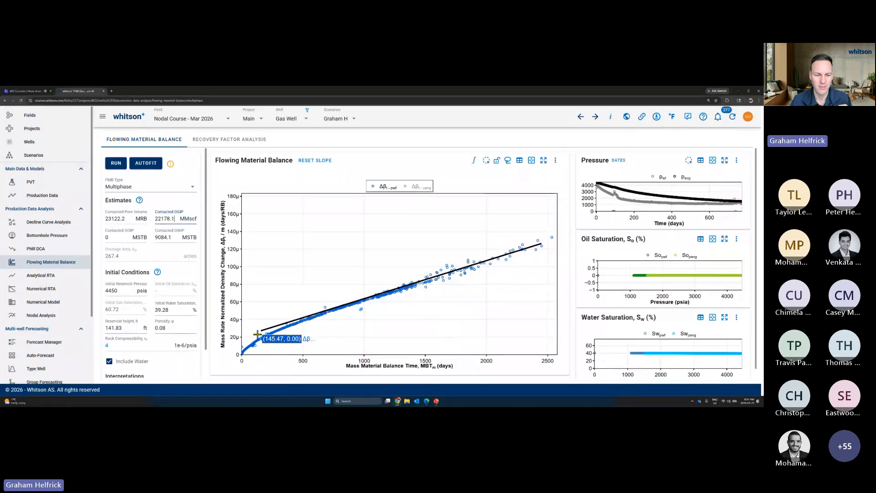
{"action": "left_click_drag", "start_coordinate": [260, 329], "coordinate": [262, 330]}
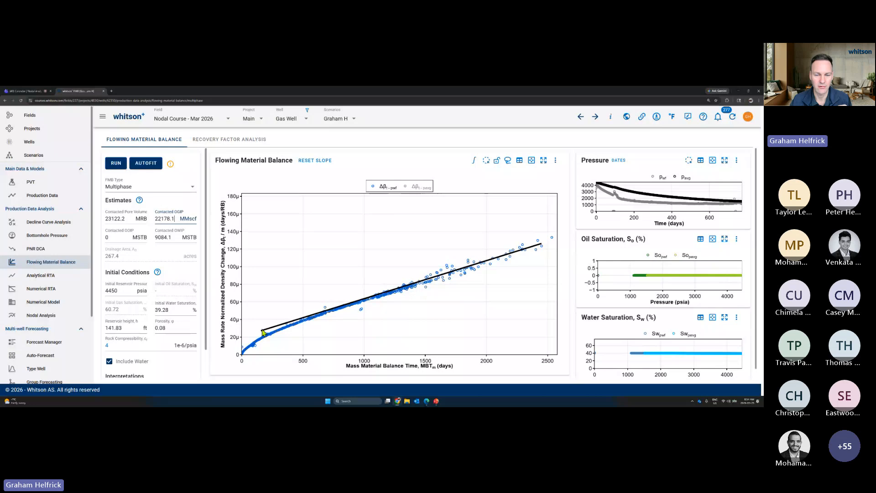
{"action": "left_click", "coordinate": [117, 164]}
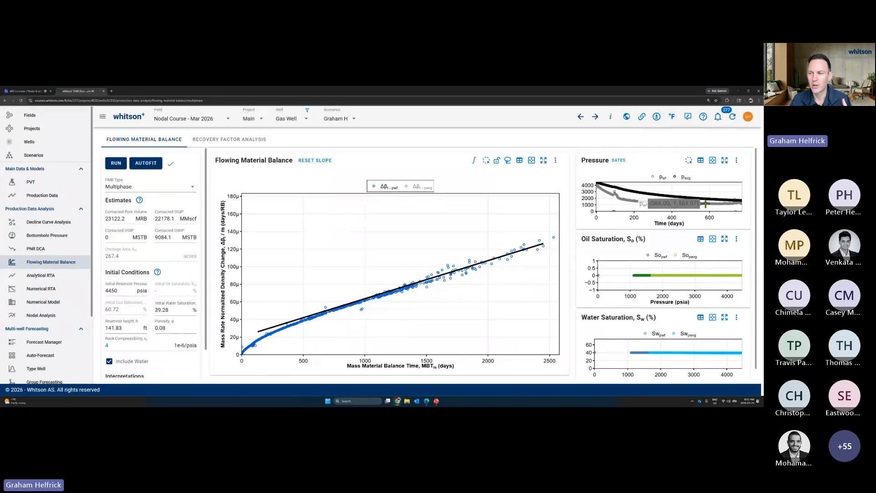
Examine the enlarged Pressure plot of flowing and average reservoir pressure together with the contacted OGIP estimate
{"action": "left_click", "coordinate": [725, 161]}
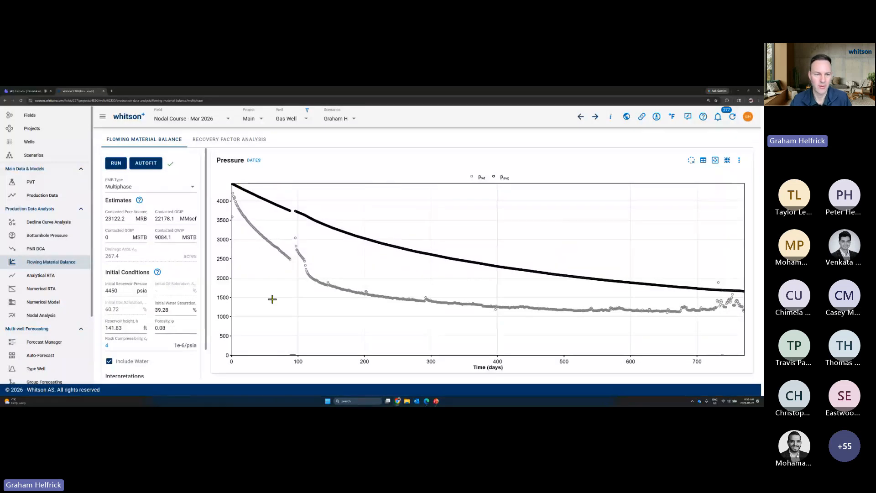
{"action": "mouse_move", "coordinate": [233, 185]}
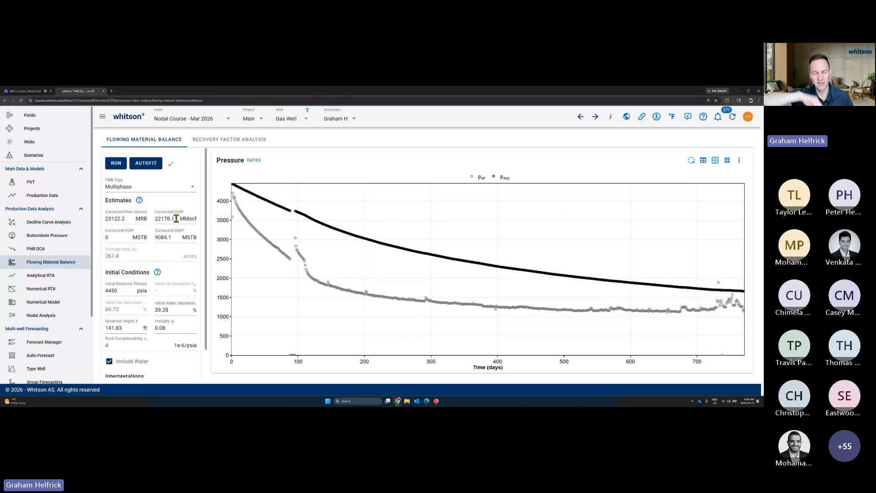
{"action": "left_click_drag", "start_coordinate": [176, 218], "coordinate": [163, 218]}
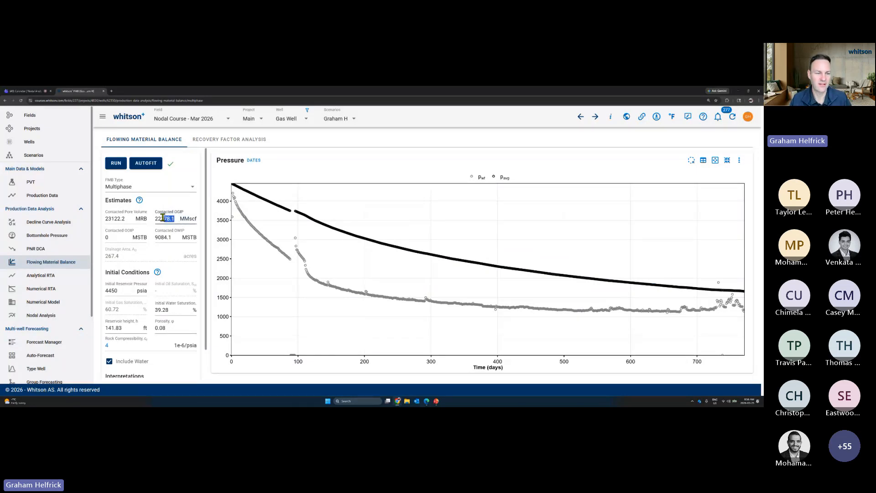
{"action": "left_click", "coordinate": [164, 220]}
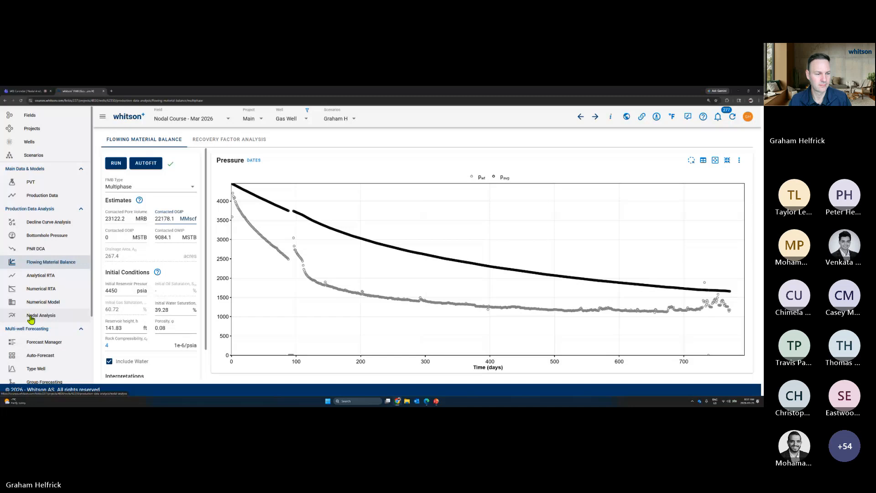
Open Nodal Analysis and rescale the IPR/VLP plot's pressure axis to about 1800 psia to inspect the curves' intersection
{"action": "left_click", "coordinate": [58, 319]}
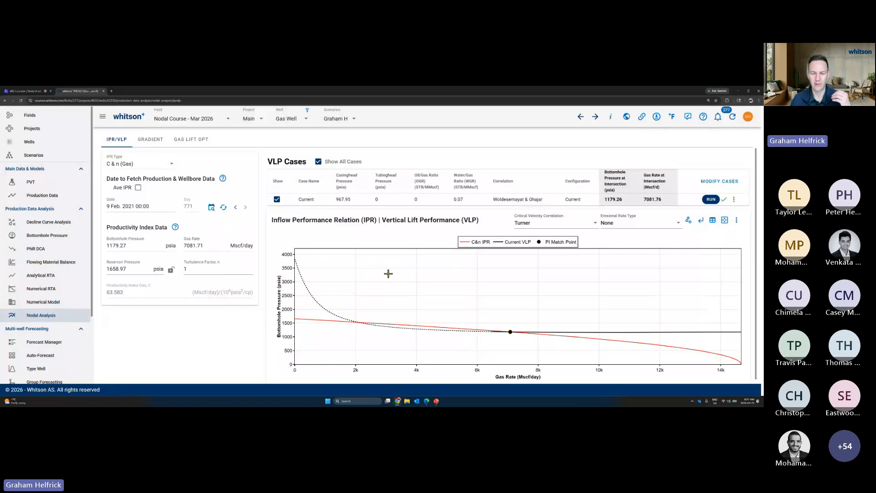
{"action": "mouse_move", "coordinate": [386, 318]}
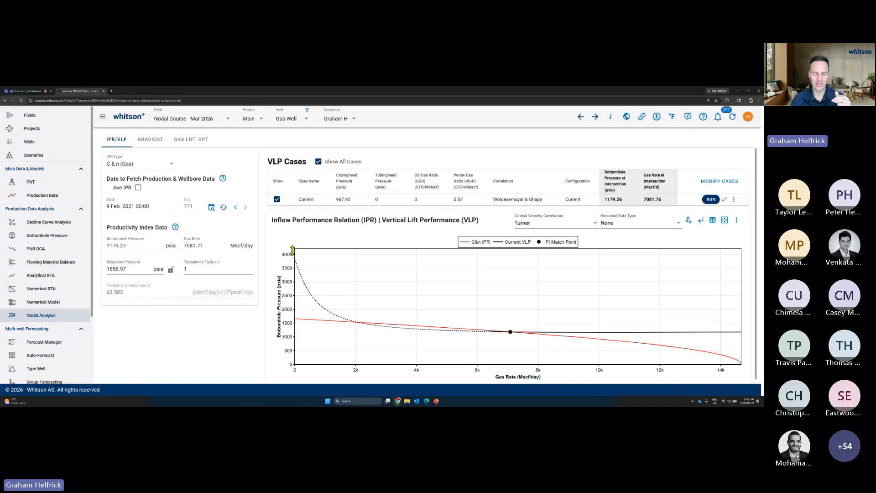
{"action": "left_click_drag", "start_coordinate": [292, 250], "coordinate": [293, 222]}
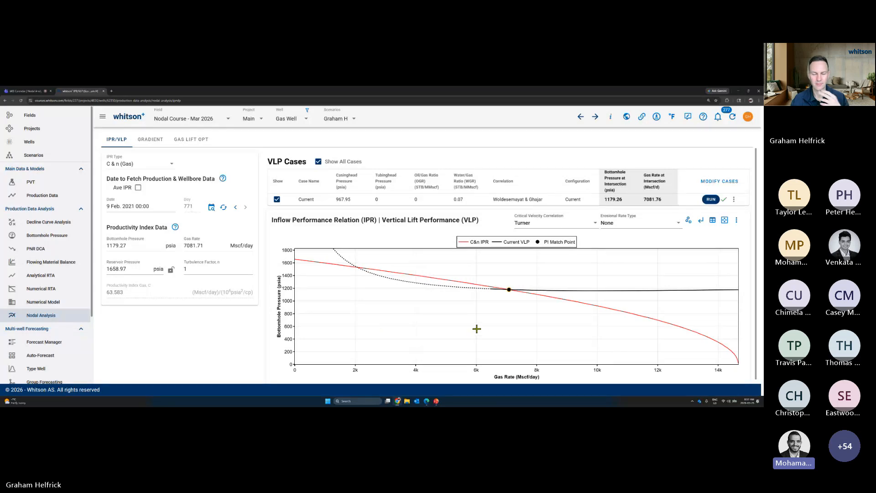
Return to Flowing Material Balance and try a much steeper line, running it to see its effect on average pressure
{"action": "left_click", "coordinate": [64, 260]}
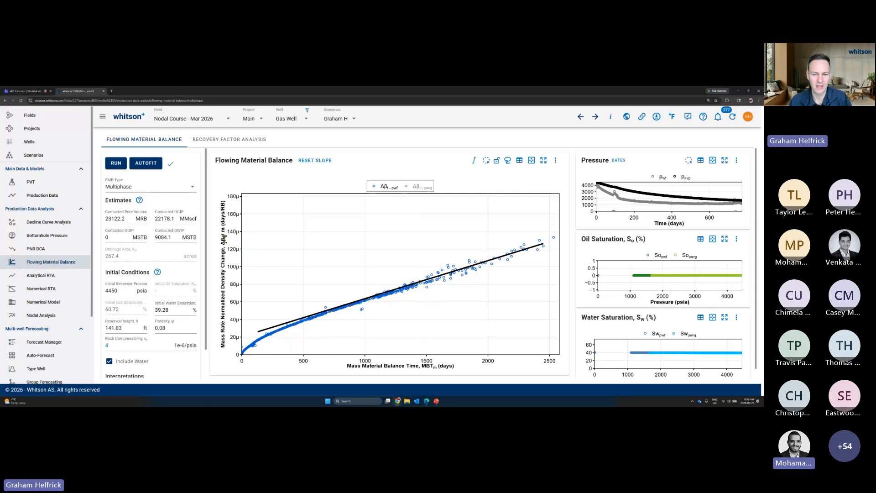
{"action": "left_click_drag", "start_coordinate": [543, 244], "coordinate": [429, 223]}
{"action": "left_click_drag", "start_coordinate": [350, 272], "coordinate": [349, 265]}
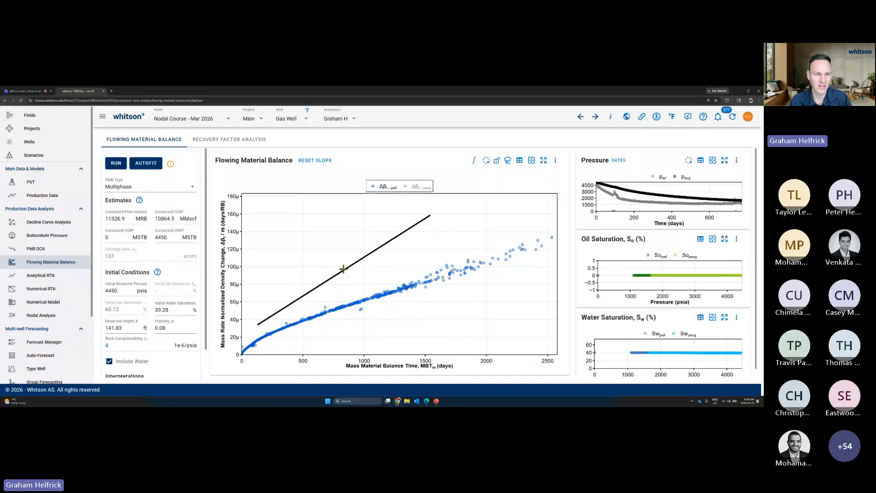
{"action": "left_click", "coordinate": [117, 164]}
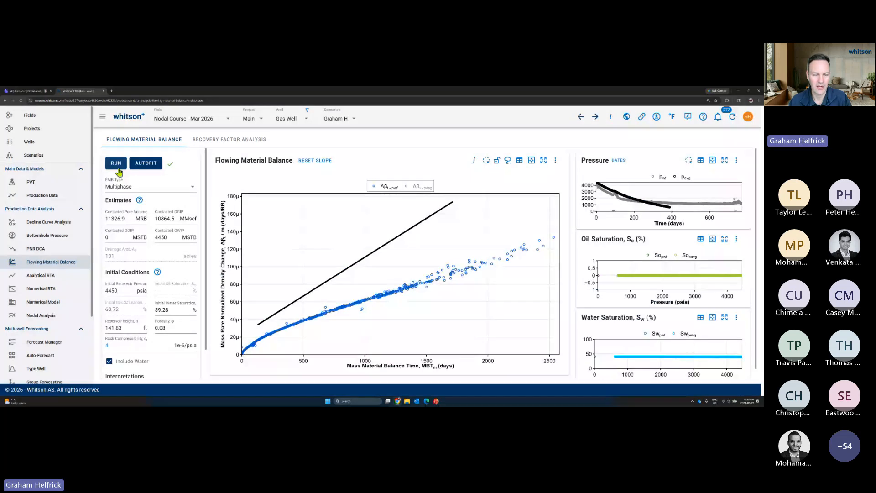
Refit the Flowing Material Balance line to the late-time data for a contacted OGIP of about 22,792 MMscf and run the calculation
{"action": "left_click_drag", "start_coordinate": [361, 259], "coordinate": [375, 267]}
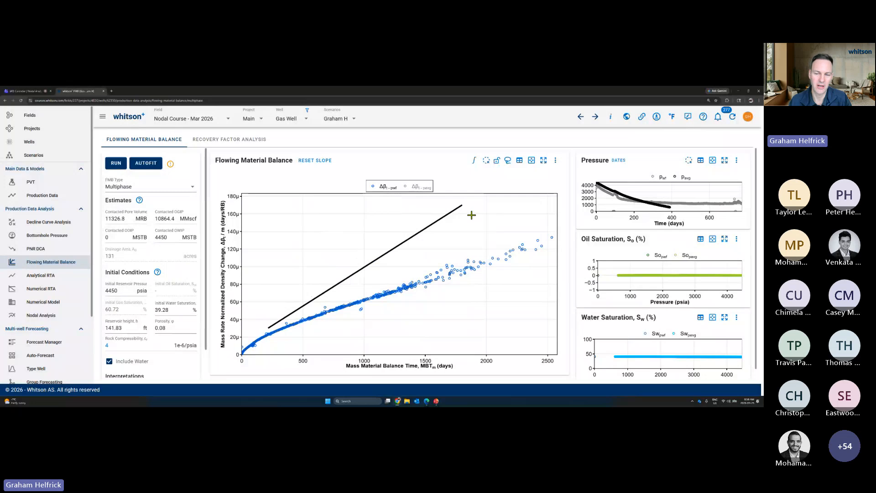
{"action": "left_click_drag", "start_coordinate": [462, 206], "coordinate": [551, 242]}
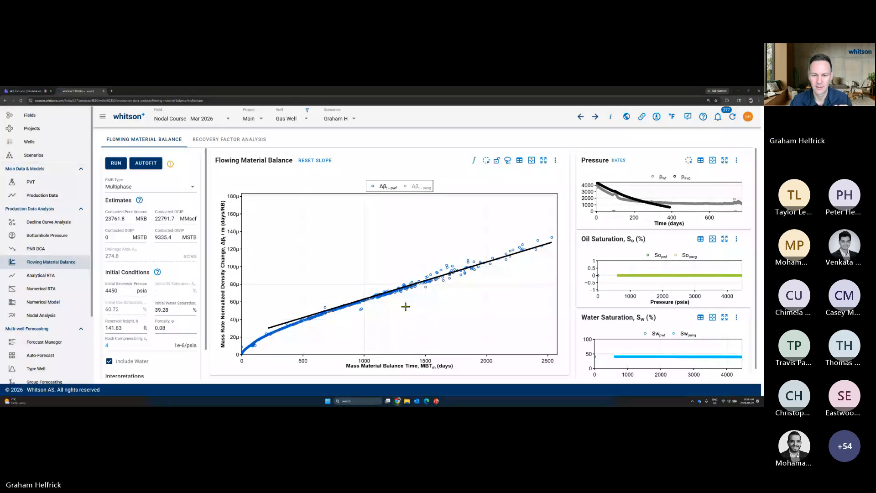
{"action": "mouse_move", "coordinate": [550, 243]}
{"action": "left_mouse_down"}
{"action": "mouse_move", "coordinate": [545, 232]}
{"action": "mouse_move", "coordinate": [551, 243]}
{"action": "left_mouse_up"}
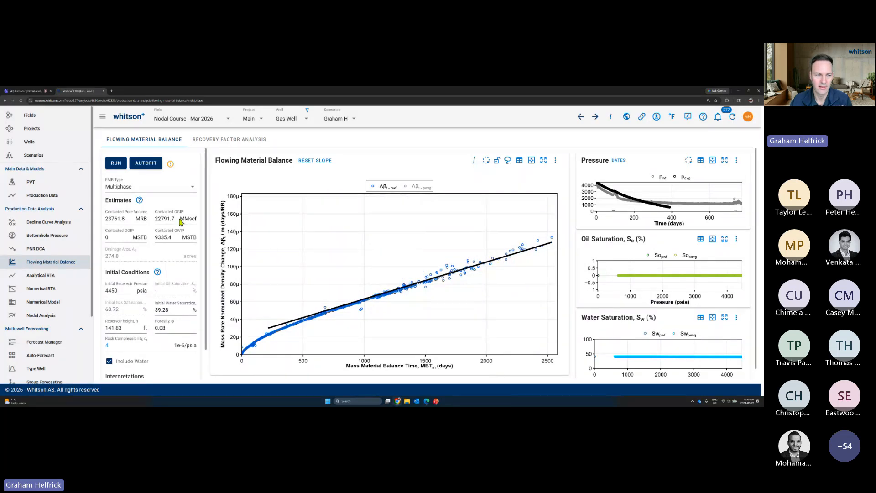
{"action": "double_click", "coordinate": [177, 222]}
{"action": "left_click", "coordinate": [177, 222]}
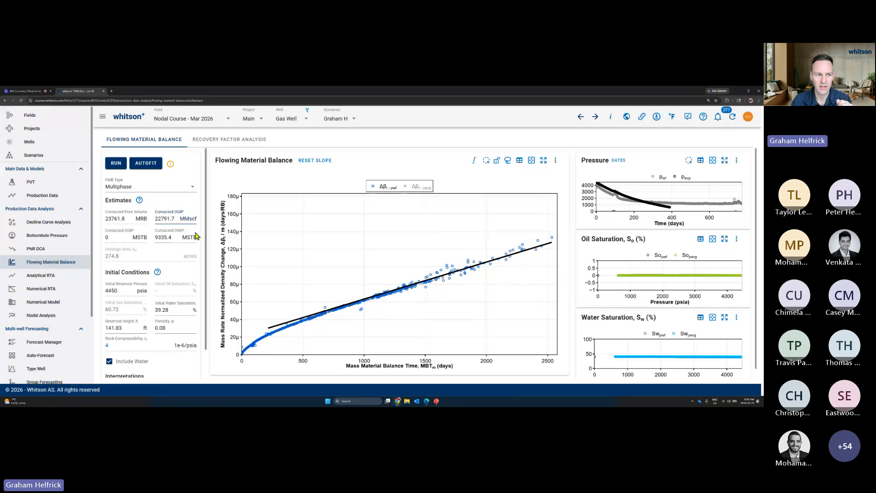
{"action": "left_click", "coordinate": [113, 165]}
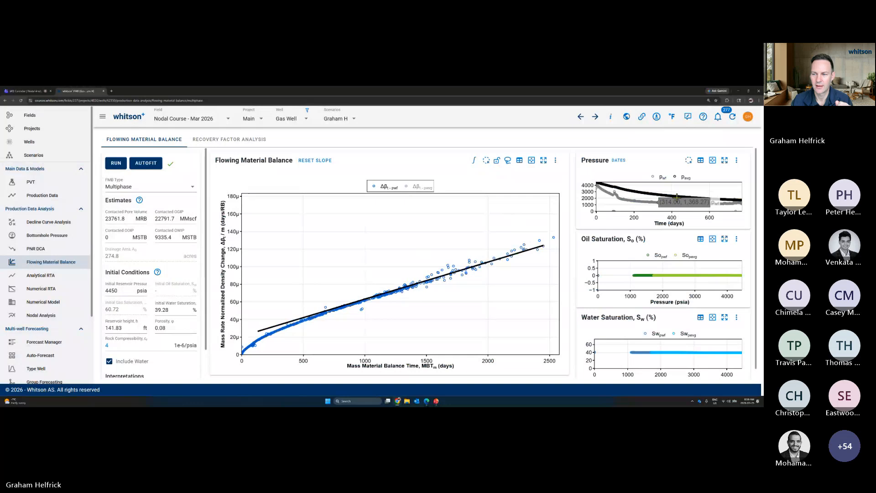
{"action": "mouse_move", "coordinate": [683, 195]}
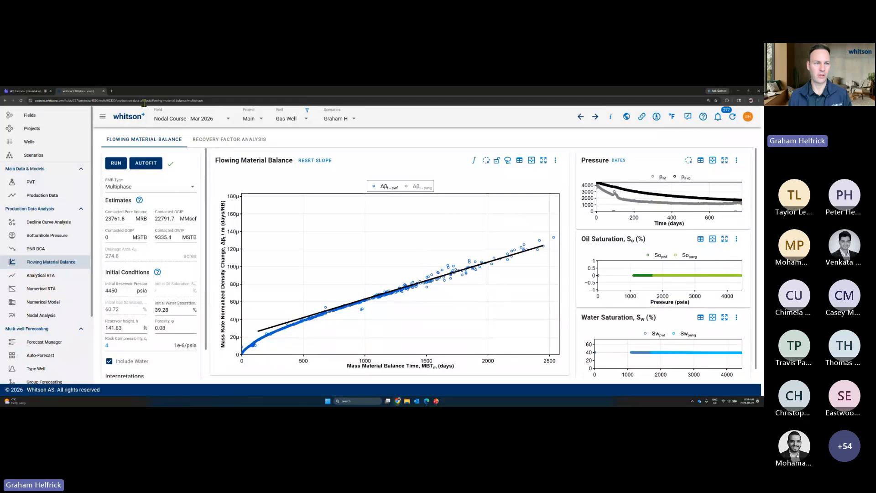
Copy the web address of the Flowing Material Balance page
{"action": "left_click", "coordinate": [91, 100]}
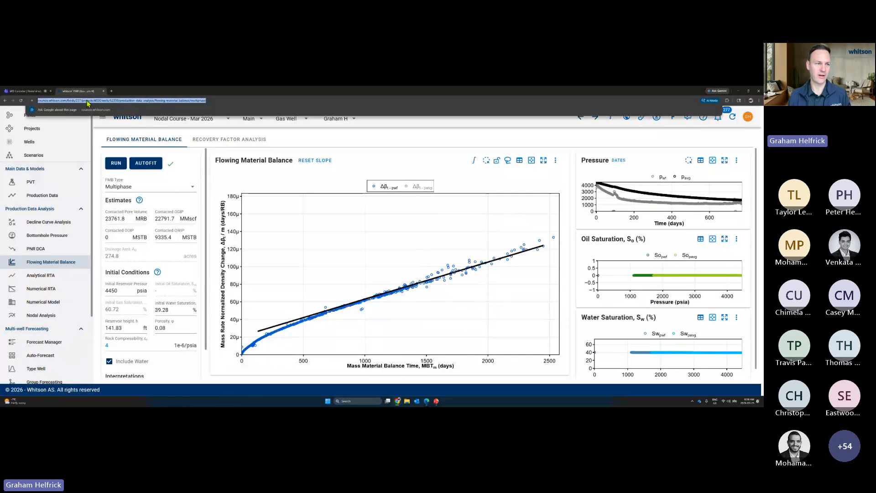
{"action": "right_click", "coordinate": [79, 105]}
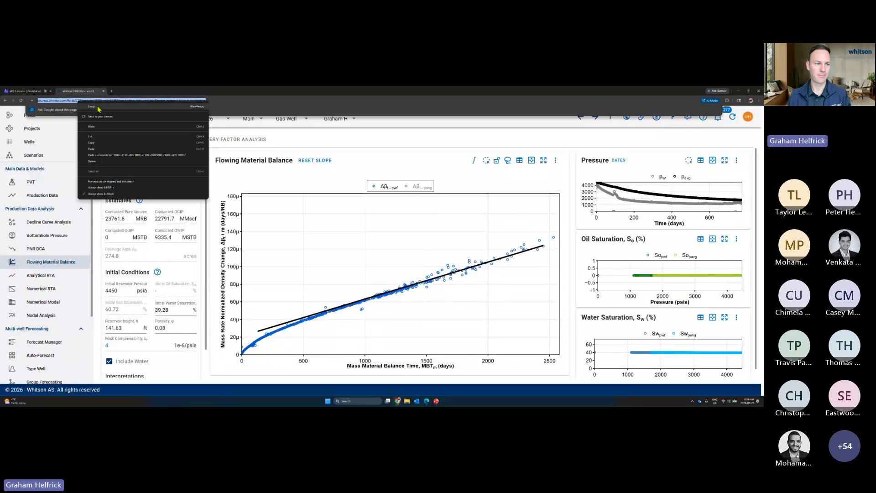
{"action": "left_click", "coordinate": [104, 142]}
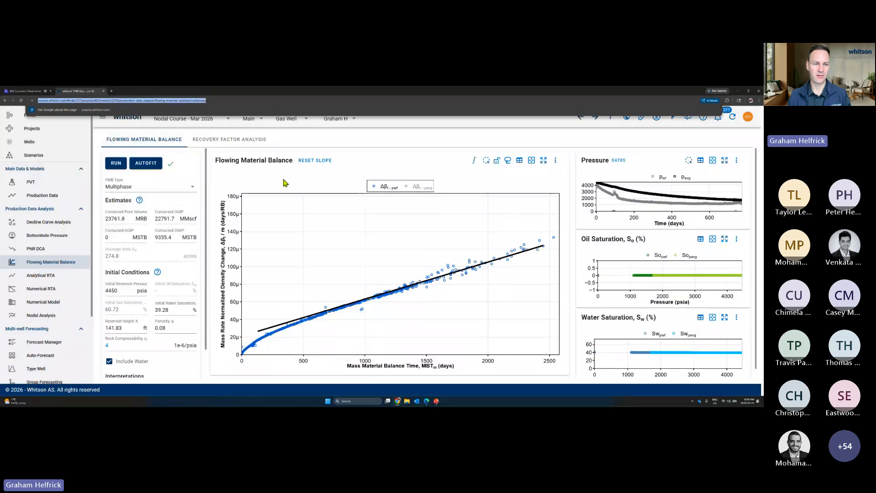
{"action": "left_click", "coordinate": [284, 182]}
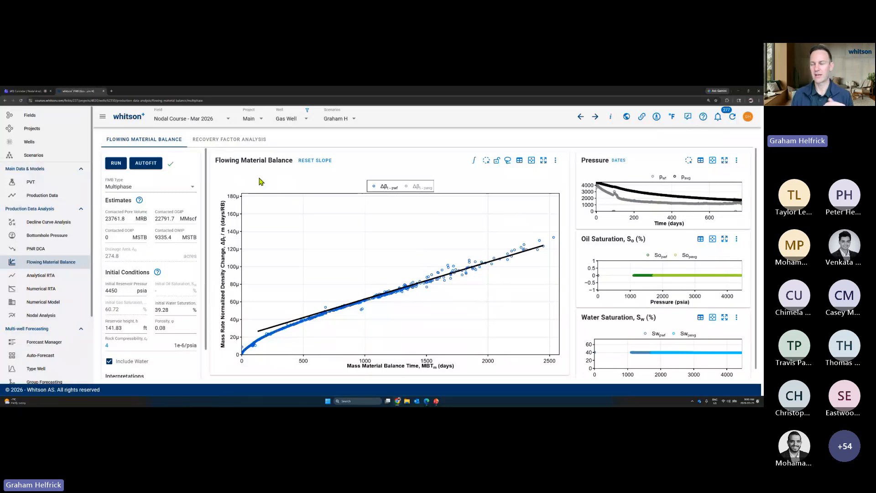
Draft a Feedback / Question entry titled "Call me NOW" with the description "Right now (please)", and close it without saving
{"action": "left_click", "coordinate": [687, 118]}
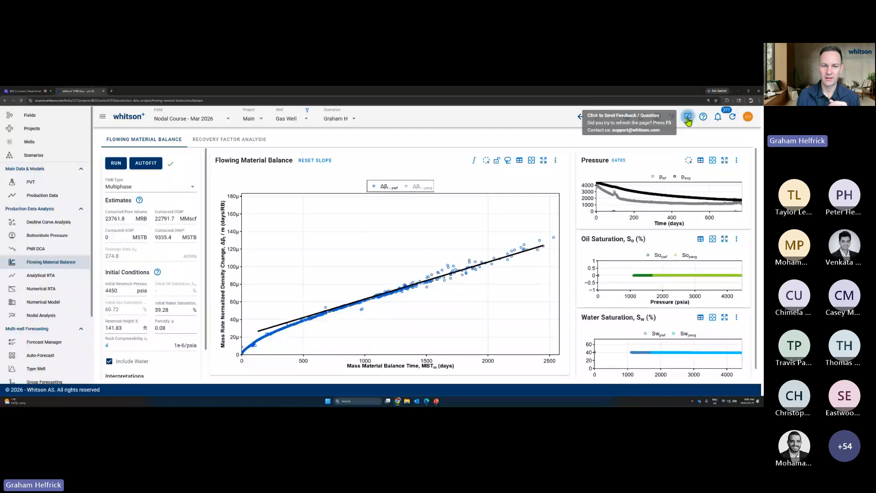
{"action": "type", "text": "Call me NOW"}
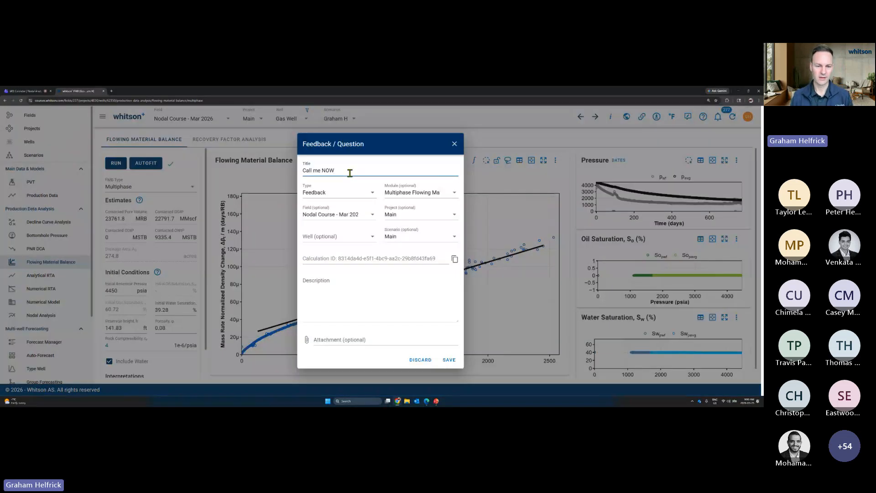
{"action": "left_click", "coordinate": [347, 284]}
{"action": "type", "text": "Right now"}
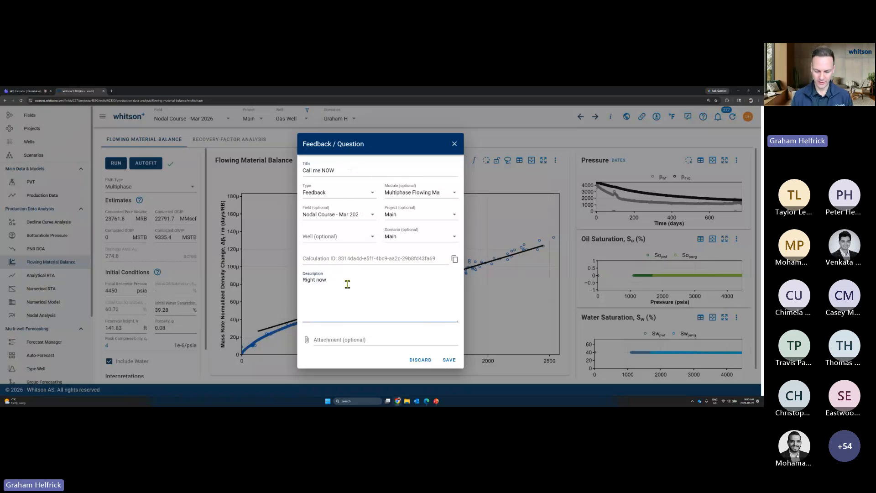
{"action": "type", "text": " (please)"}
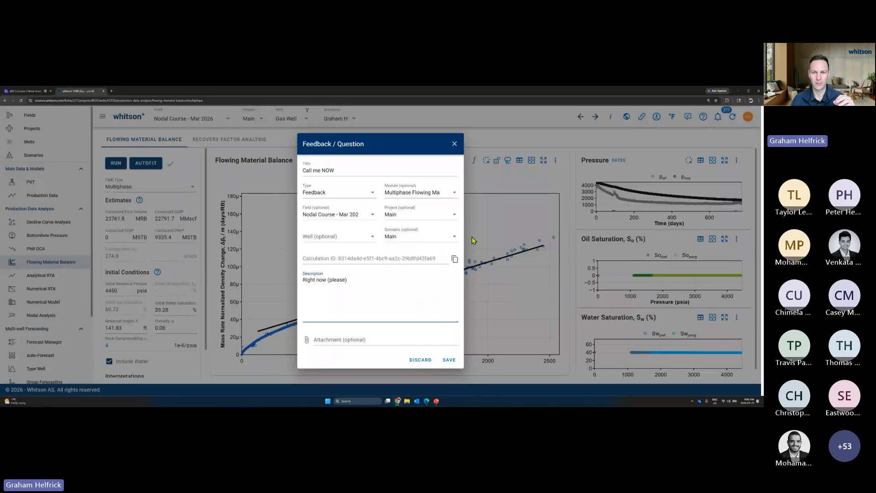
{"action": "left_click", "coordinate": [454, 148]}
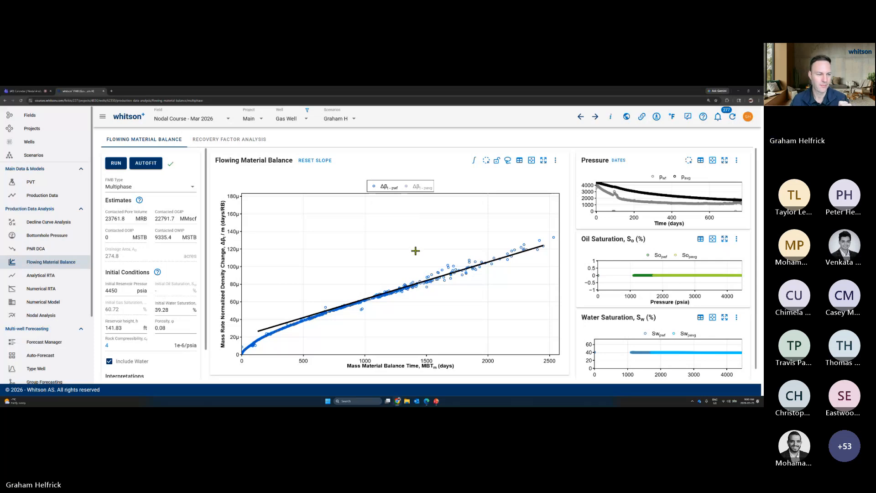
Return to Nodal Analysis, rescale the pressure axis, and examine the reservoir pressure and where the gas IPR and VLP curves intersect
{"action": "left_click", "coordinate": [44, 320]}
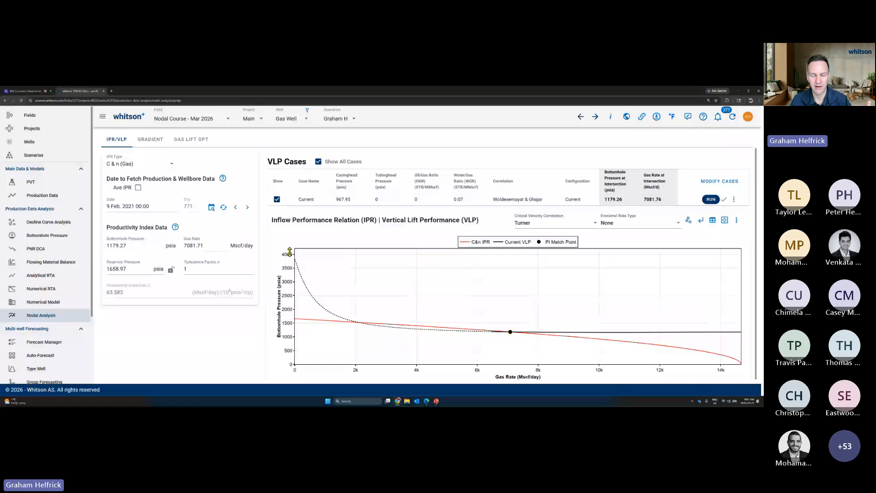
{"action": "left_click_drag", "start_coordinate": [290, 252], "coordinate": [292, 221]}
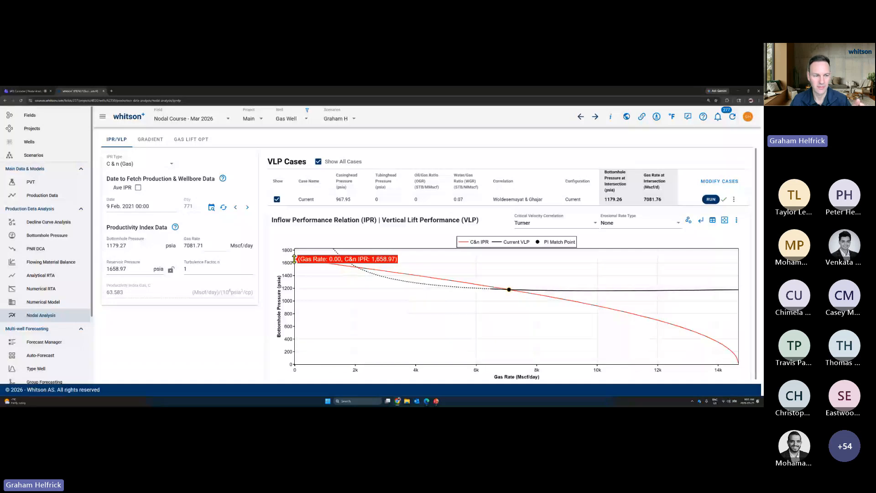
{"action": "double_click", "coordinate": [135, 268]}
{"action": "left_click", "coordinate": [136, 268]}
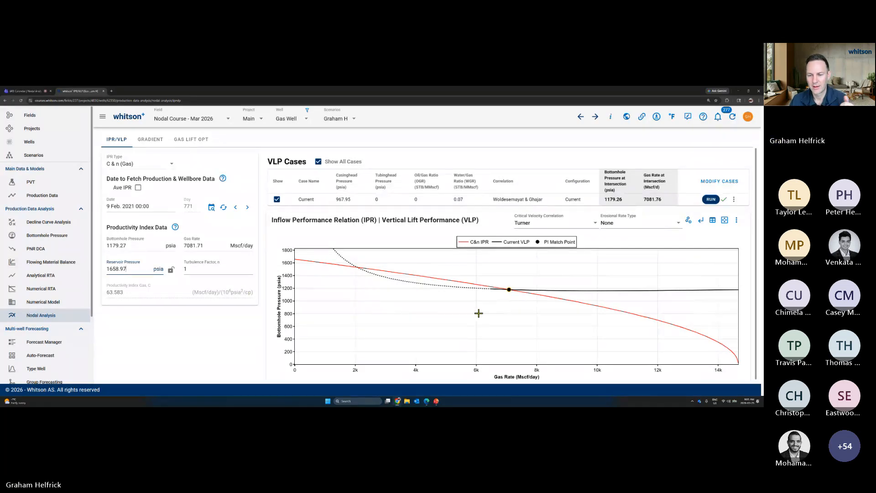
{"action": "mouse_move", "coordinate": [508, 297]}
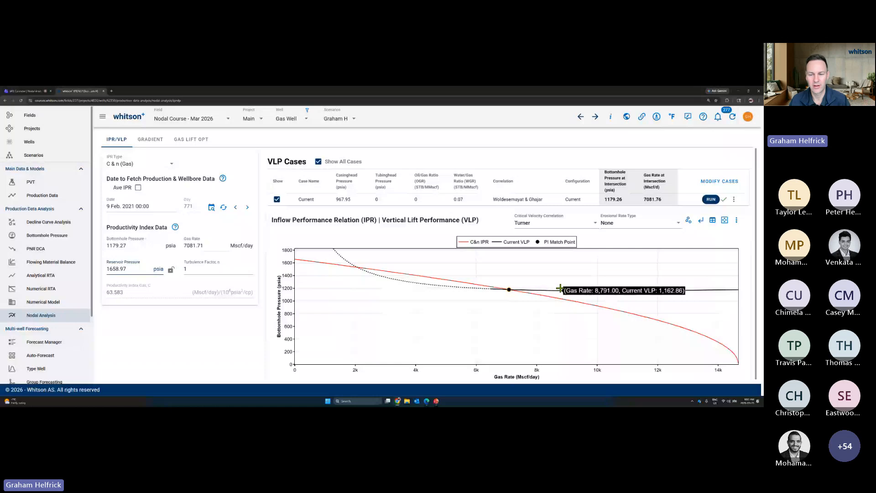
Open the liquid loading plot in Bottomhole Pressure and examine the reservoir gas rate against the Turner critical rate over time
{"action": "left_click", "coordinate": [28, 238]}
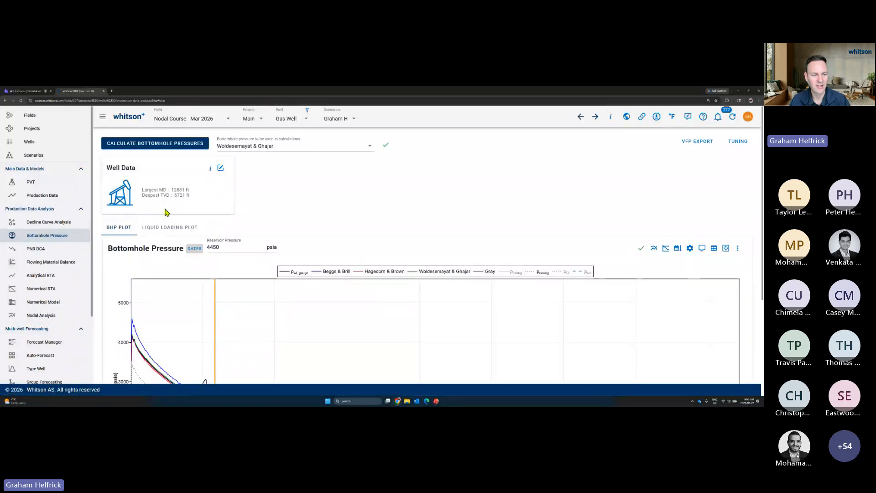
{"action": "scroll", "coordinate": [165, 212], "scroll_direction": "down", "scroll_amount": 1}
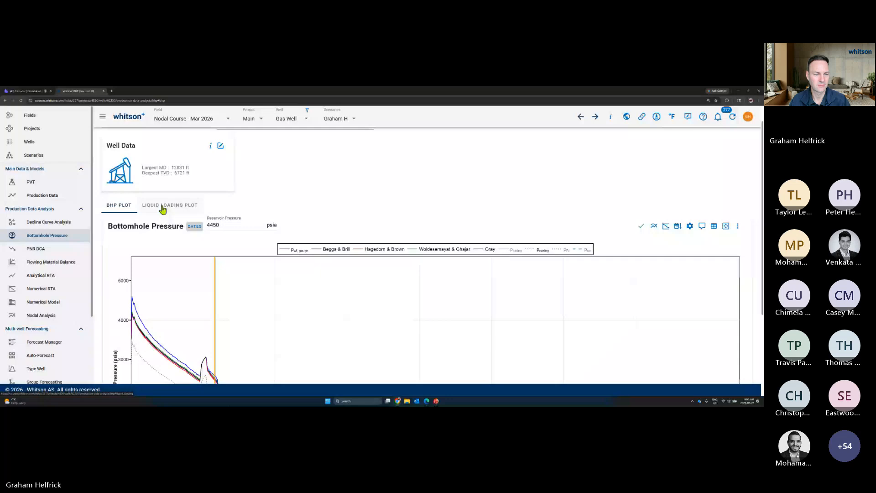
{"action": "left_click", "coordinate": [162, 206]}
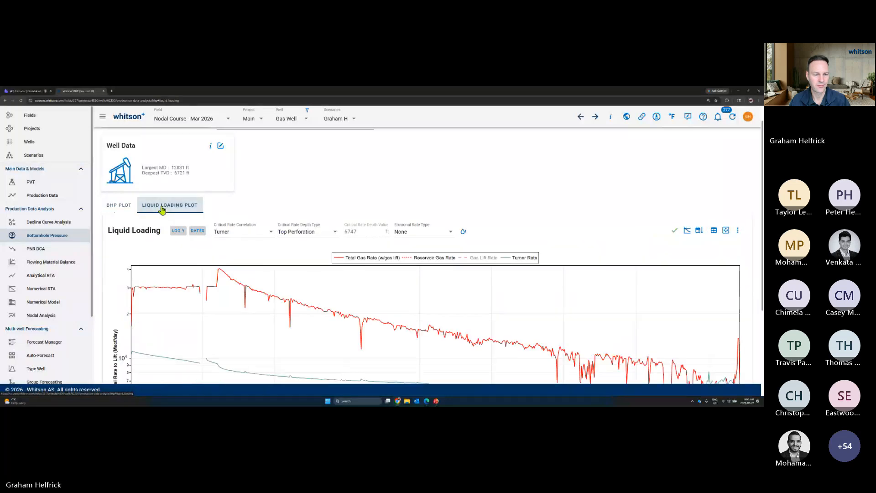
{"action": "scroll", "coordinate": [172, 341], "scroll_direction": "down", "scroll_amount": 3}
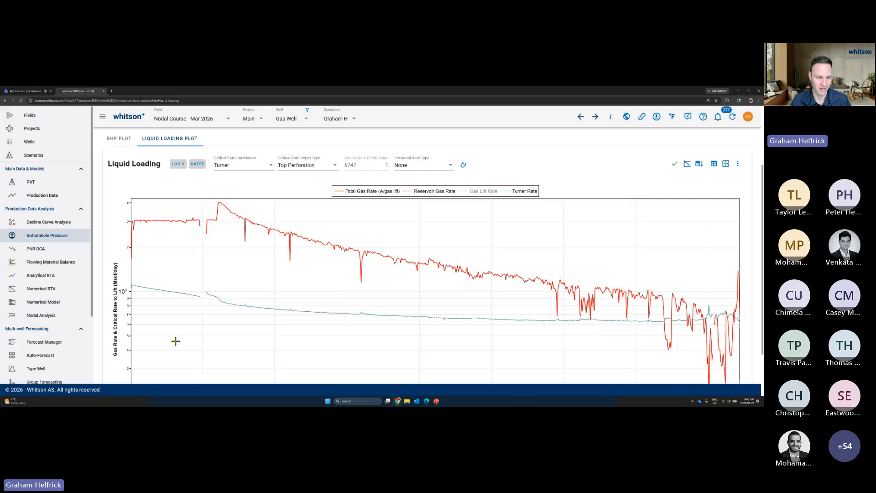
{"action": "mouse_move", "coordinate": [136, 225]}
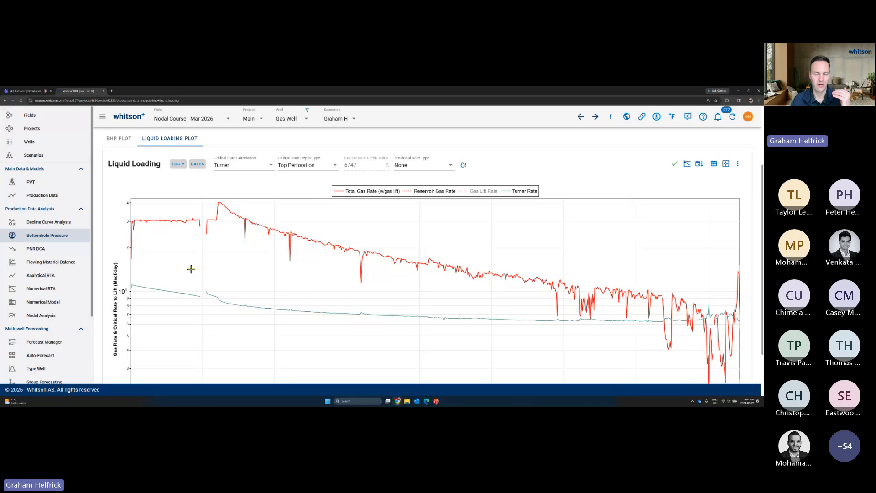
{"action": "mouse_move", "coordinate": [190, 220]}
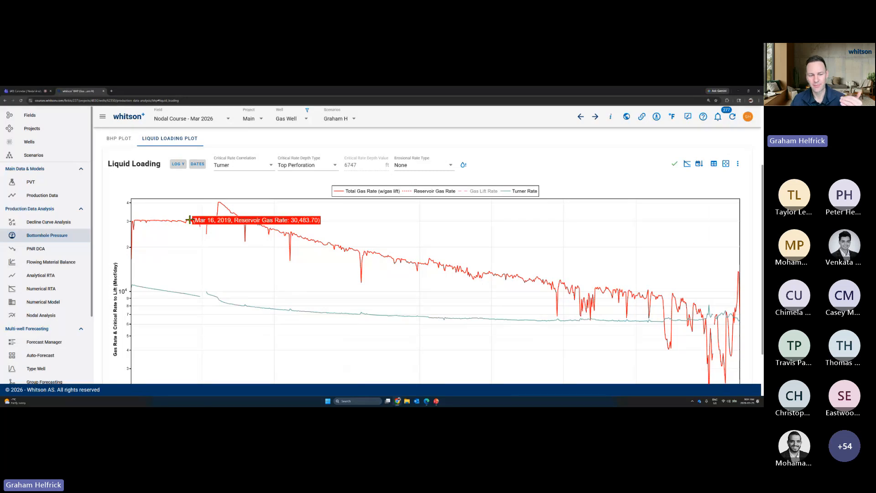
{"action": "mouse_move", "coordinate": [178, 293]}
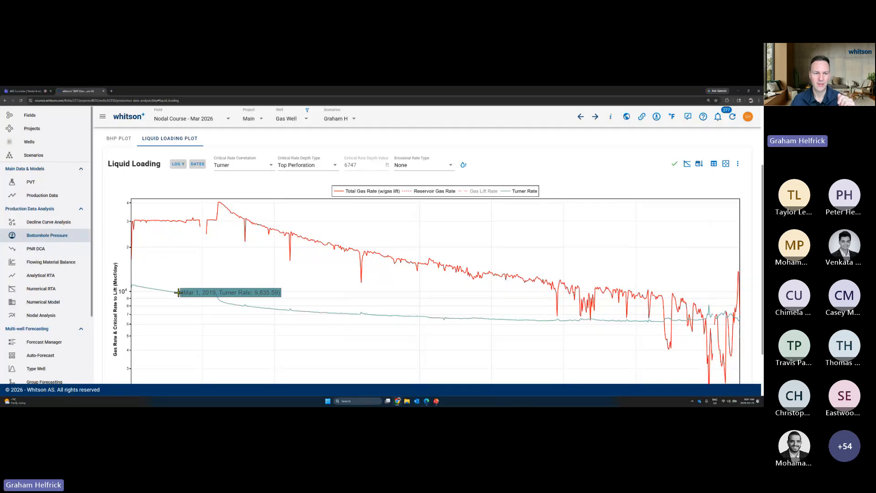
Overlay the Coleman critical rate on the liquid loading plot for comparison, and remove it again to leave only Turner
{"action": "left_click", "coordinate": [238, 166]}
{"action": "left_click", "coordinate": [224, 187]}
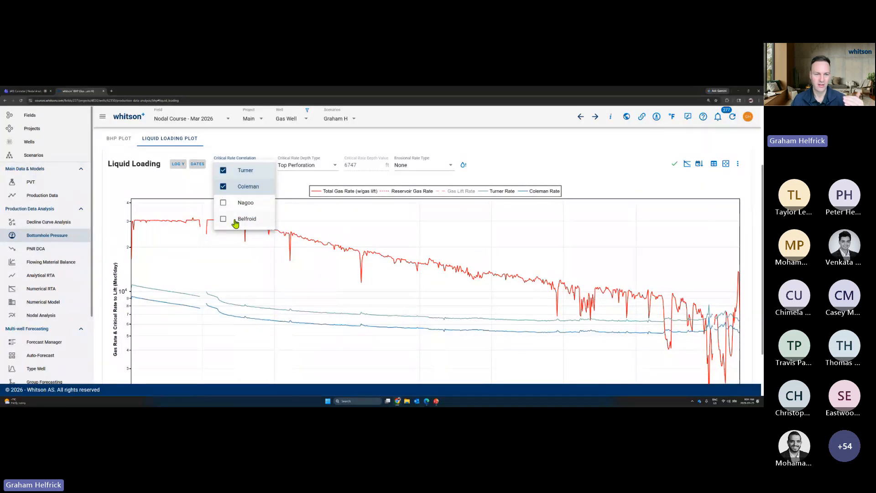
{"action": "left_click", "coordinate": [224, 187]}
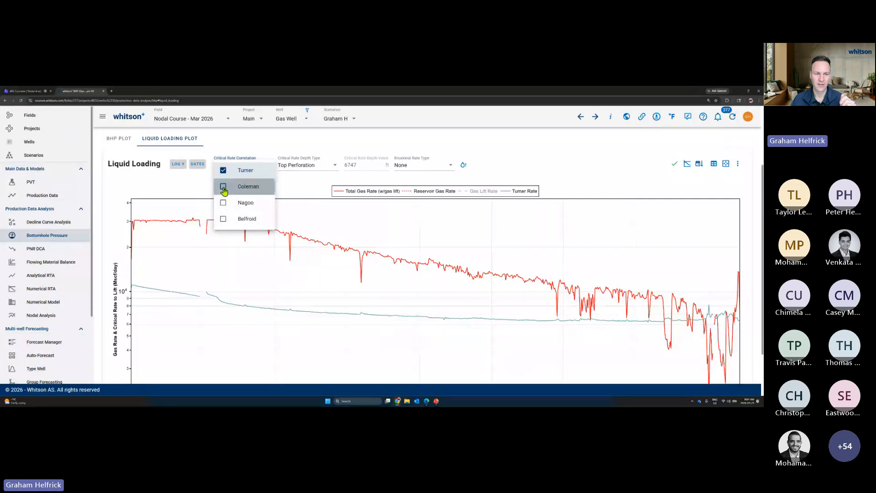
{"action": "left_click", "coordinate": [166, 224]}
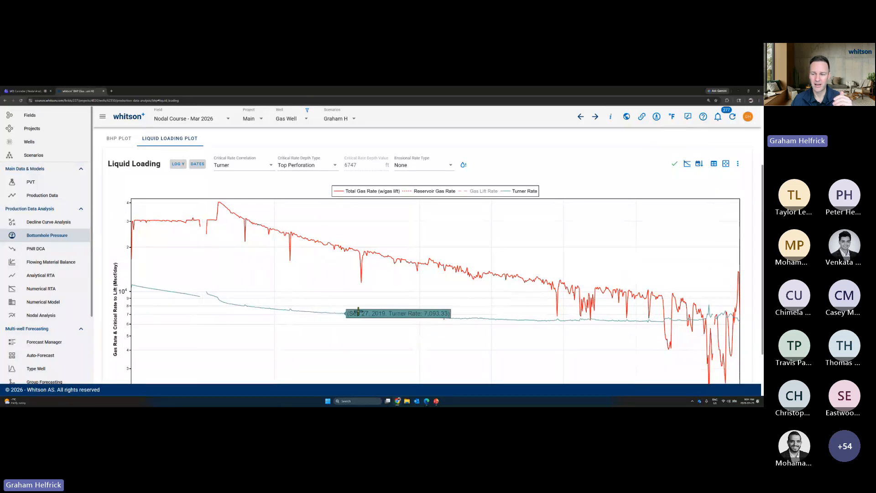
{"action": "scroll", "coordinate": [706, 288], "scroll_direction": "down", "scroll_amount": 1}
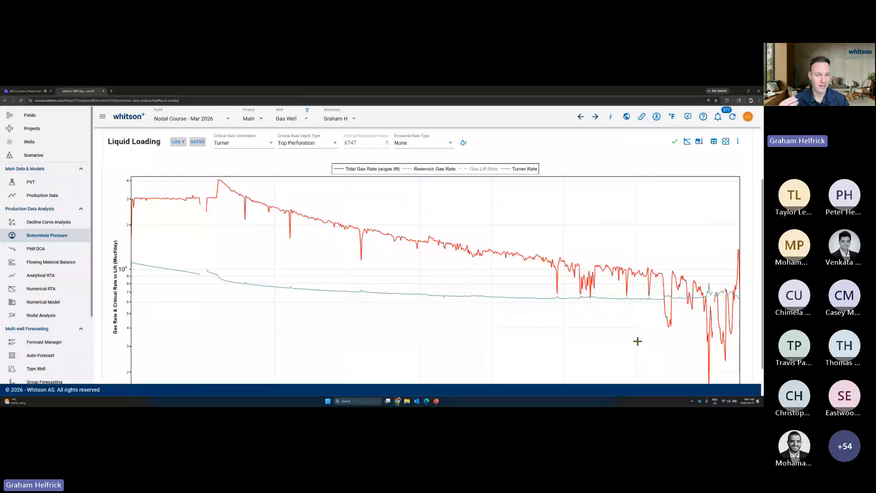
{"action": "scroll", "coordinate": [637, 342], "scroll_direction": "up", "scroll_amount": 1}
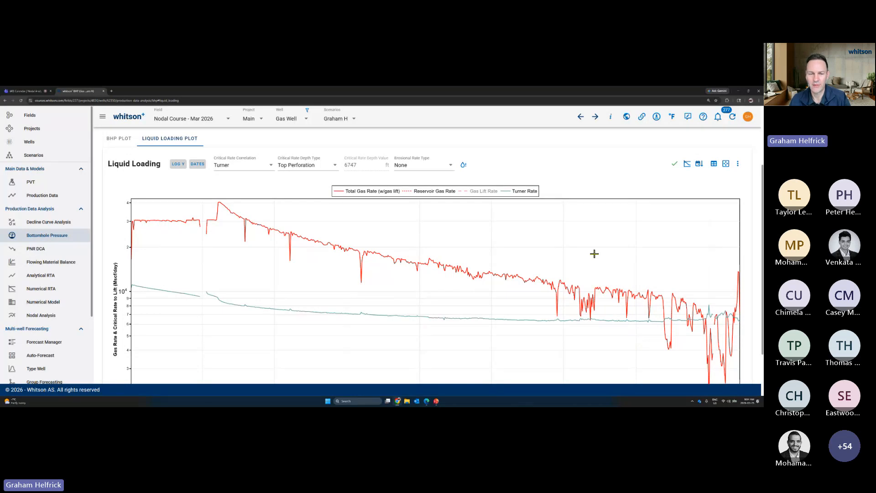
{"action": "mouse_move", "coordinate": [313, 311]}
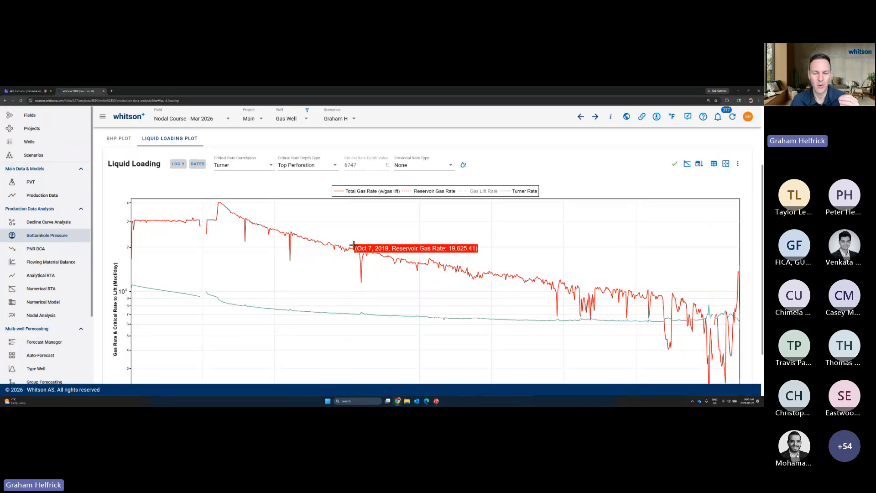
Review the critical rate depth types and toggle the Coleman correlation on and off, keeping Turner at Top Perforation
{"action": "left_click", "coordinate": [312, 168]}
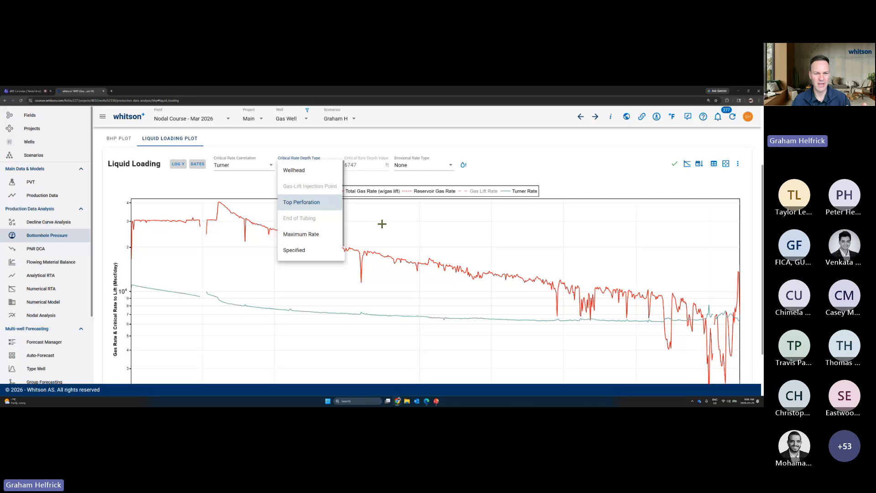
{"action": "left_click", "coordinate": [249, 173]}
{"action": "left_click", "coordinate": [242, 165]}
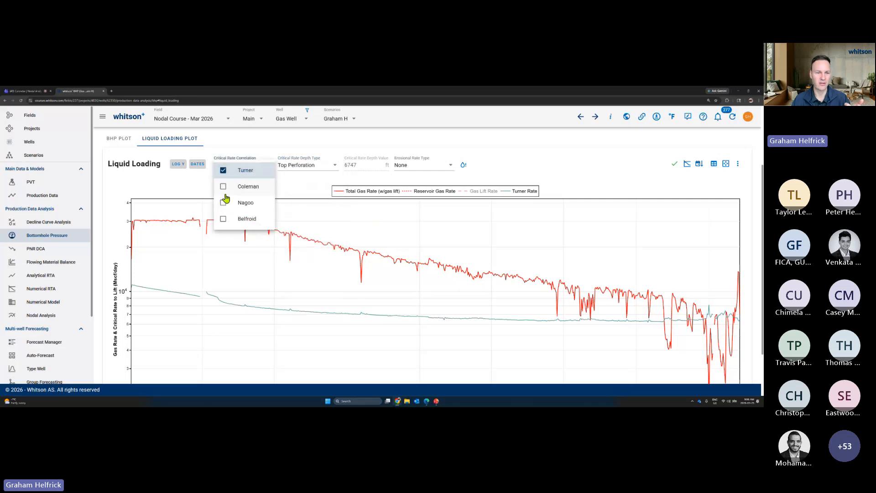
{"action": "left_click", "coordinate": [224, 189]}
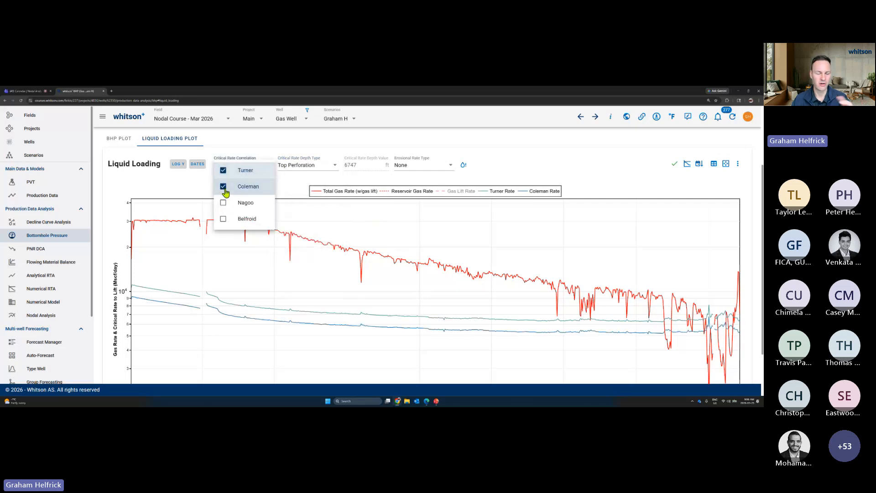
{"action": "left_click", "coordinate": [224, 188]}
{"action": "left_click", "coordinate": [305, 180]}
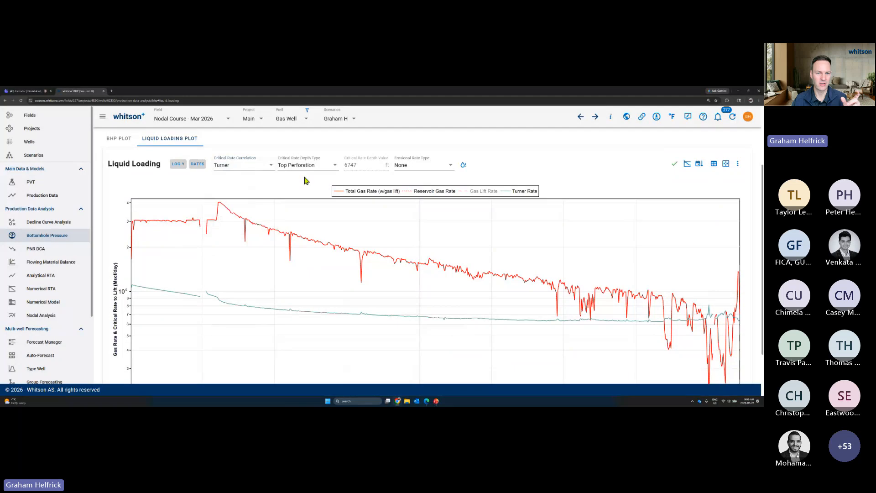
{"action": "left_click", "coordinate": [304, 166]}
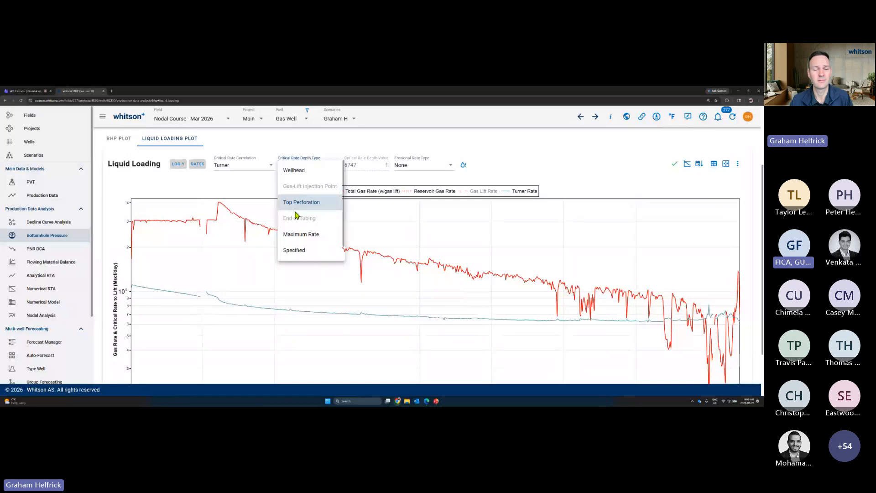
{"action": "left_click", "coordinate": [505, 174]}
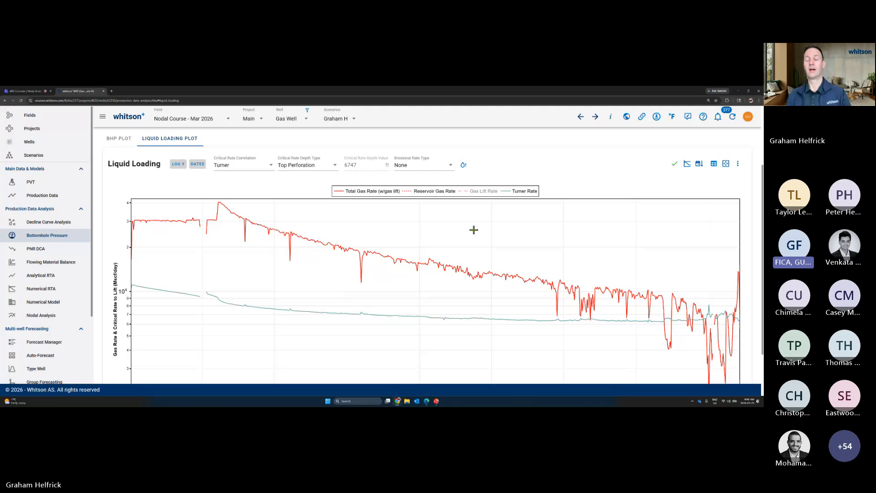
Review the well's casing, tubing and flowpath configuration in the well data, and close it without changes
{"action": "mouse_move", "coordinate": [460, 279]}
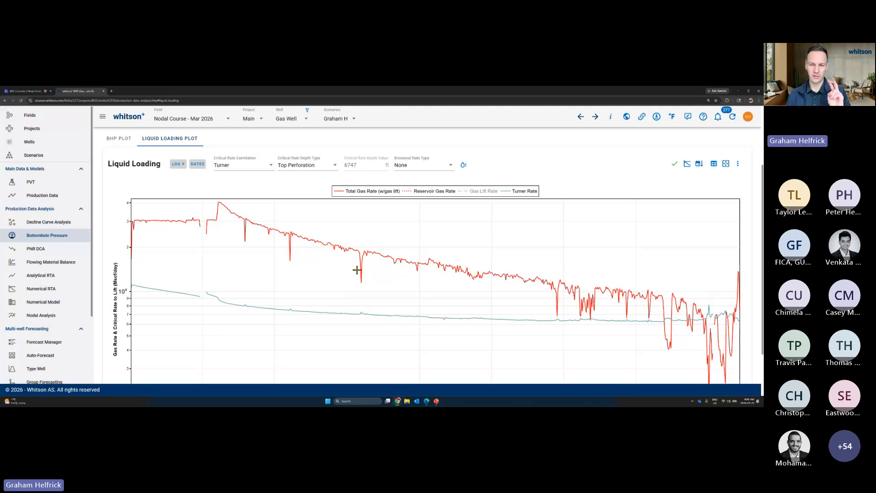
{"action": "scroll", "coordinate": [349, 269], "scroll_direction": "up", "scroll_amount": 3}
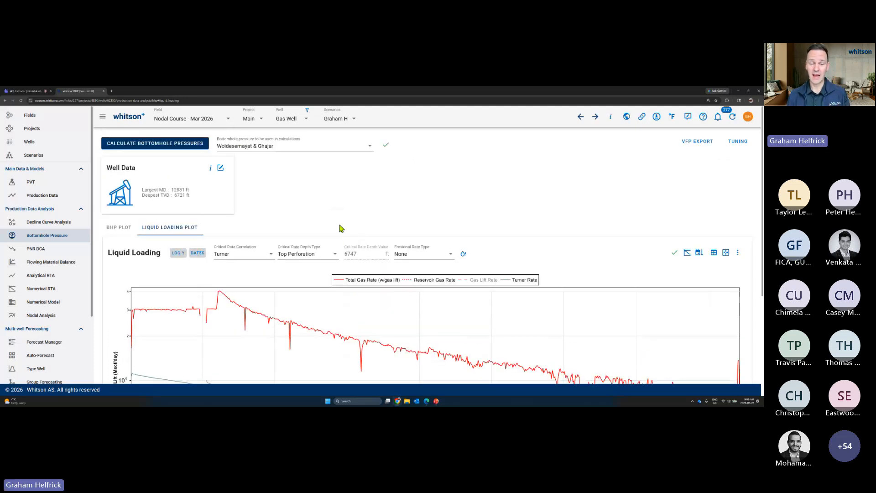
{"action": "left_click", "coordinate": [221, 168]}
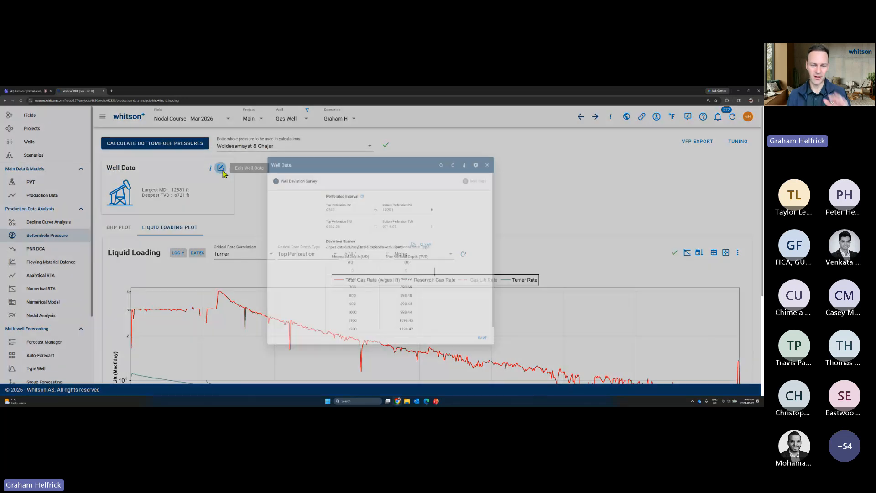
{"action": "left_click", "coordinate": [520, 156]}
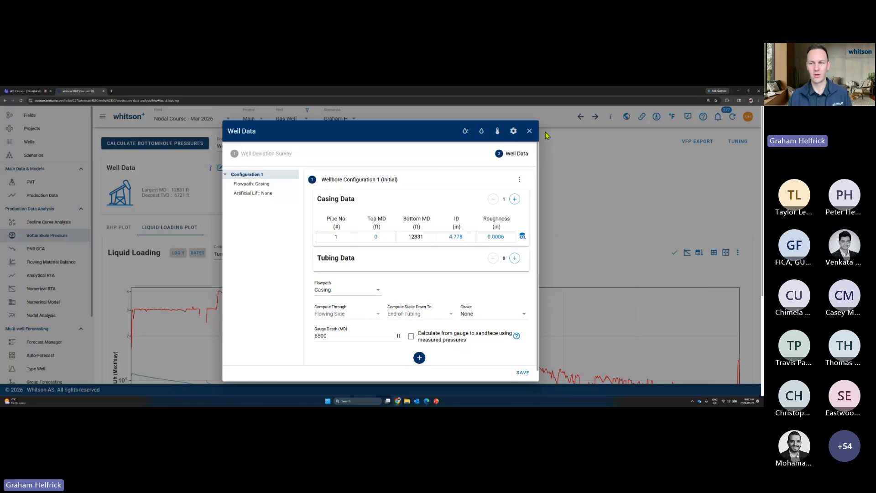
{"action": "left_click", "coordinate": [529, 132]}
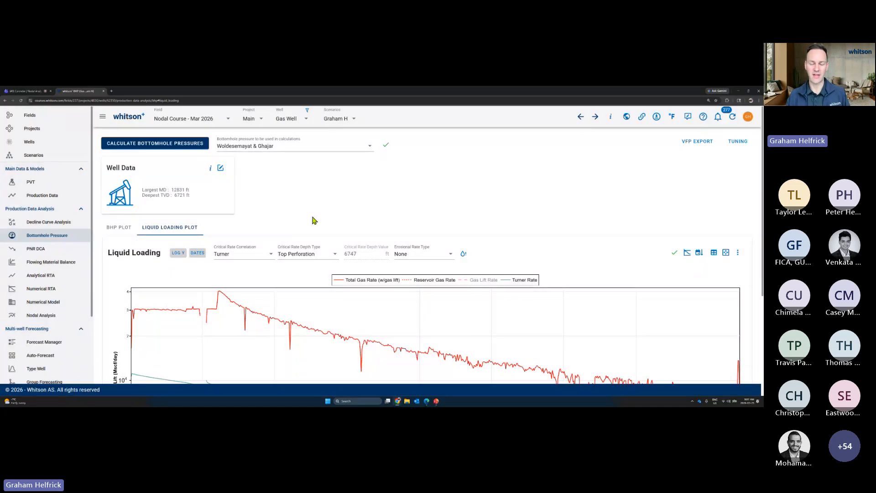
Examine the critical rate multiplier in the liquid loading options and close them without saving
{"action": "scroll", "coordinate": [313, 220], "scroll_direction": "down", "scroll_amount": 3}
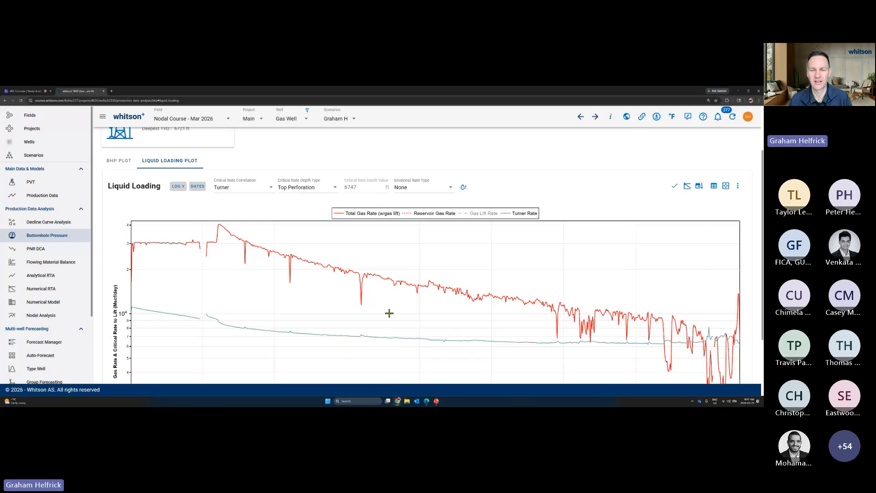
{"action": "left_click", "coordinate": [463, 188]}
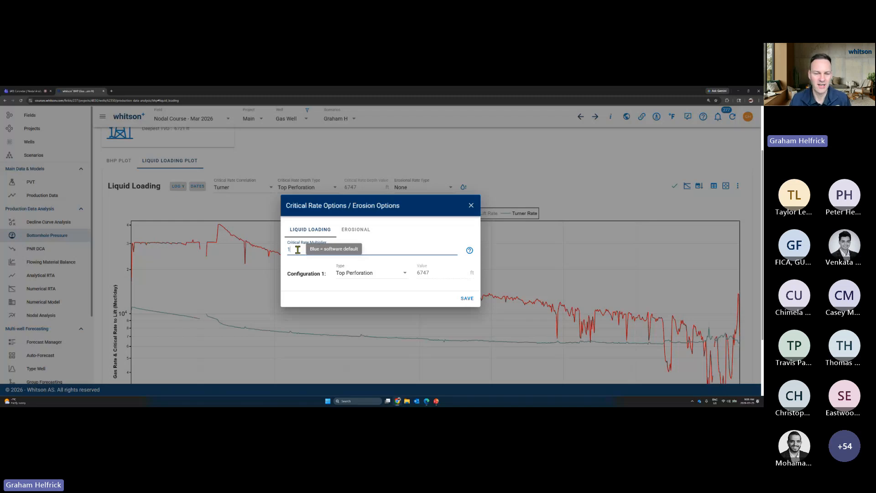
{"action": "double_click", "coordinate": [293, 250]}
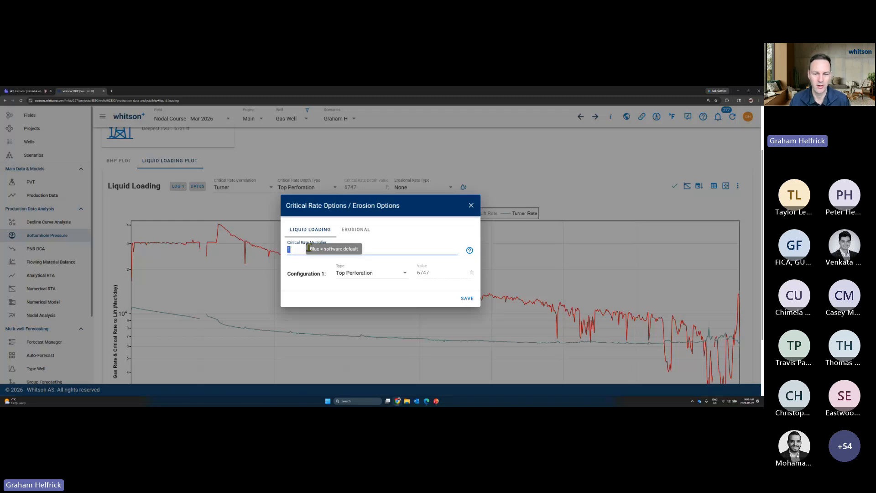
{"action": "left_click", "coordinate": [472, 207]}
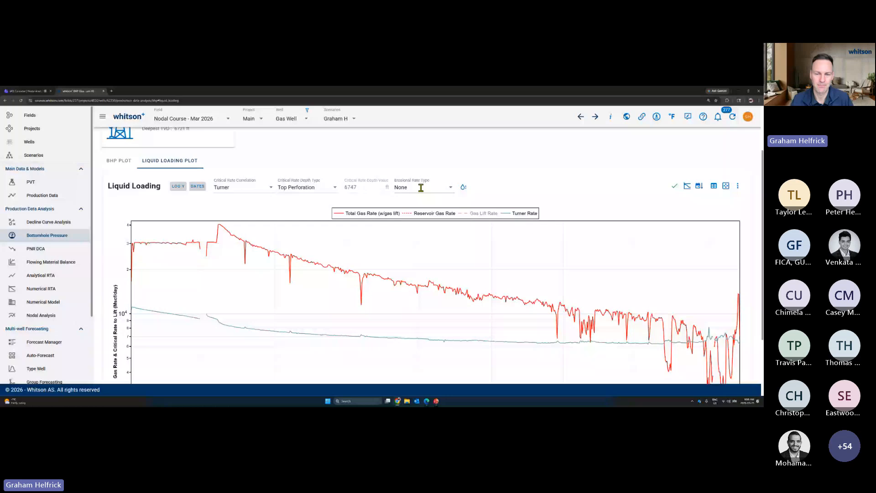
Set the erosional rate type to Api 14E on the liquid loading plot and compare it with the peak gas rate
{"action": "left_click", "coordinate": [419, 188]}
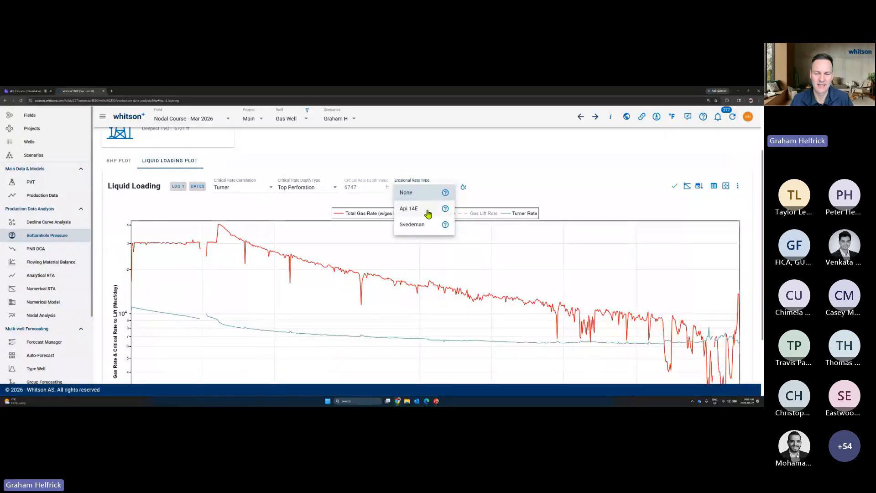
{"action": "left_click", "coordinate": [417, 210]}
{"action": "mouse_move", "coordinate": [475, 250]}
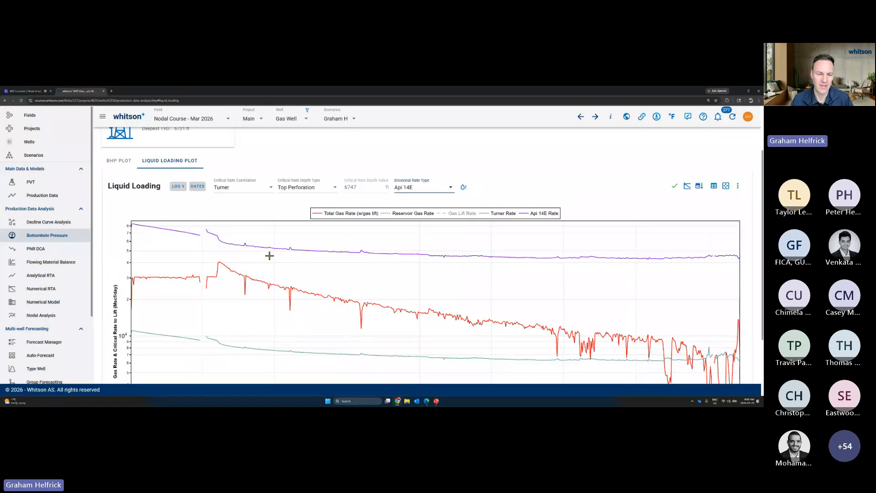
{"action": "mouse_move", "coordinate": [218, 262]}
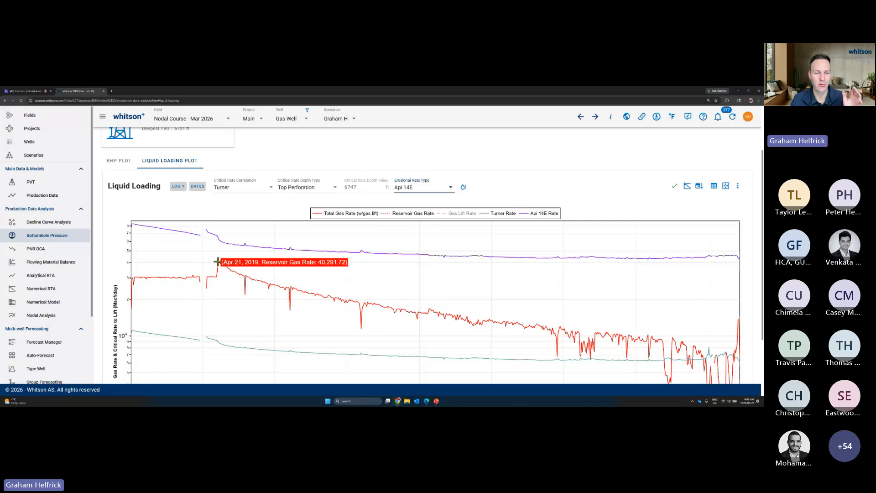
Check the available erosional rate types, keep Api 14E, and examine the late-life gas rate against the Turner rate
{"action": "mouse_move", "coordinate": [235, 246]}
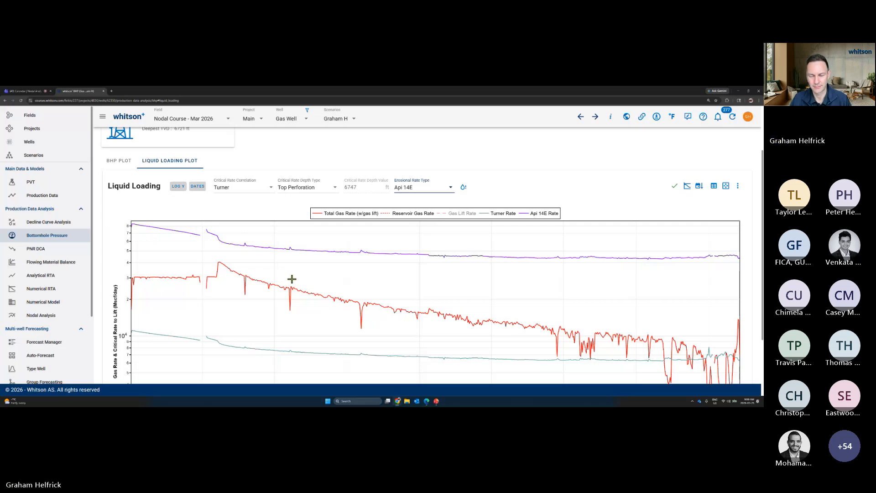
{"action": "left_click", "coordinate": [418, 188]}
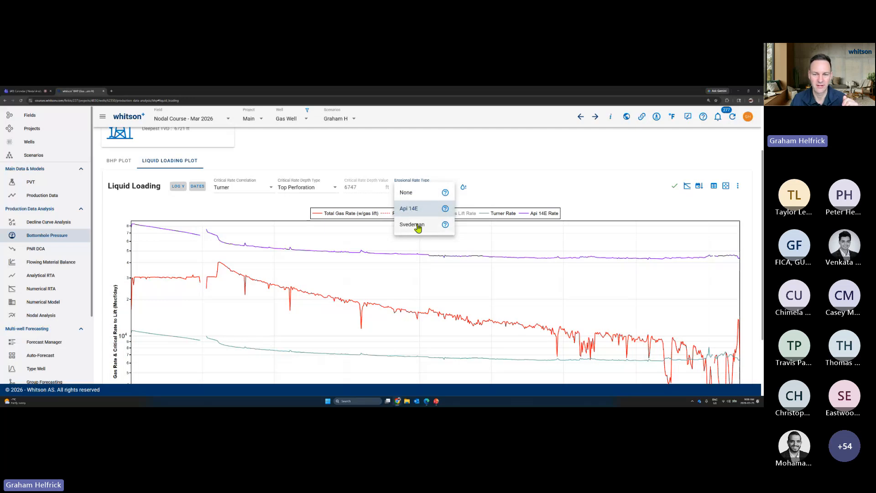
{"action": "left_click", "coordinate": [487, 233]}
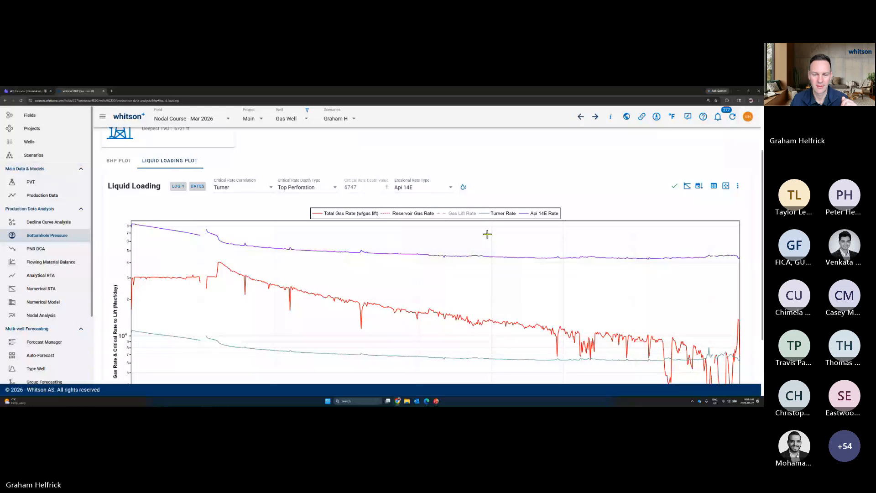
{"action": "scroll", "coordinate": [498, 279], "scroll_direction": "down", "scroll_amount": 1}
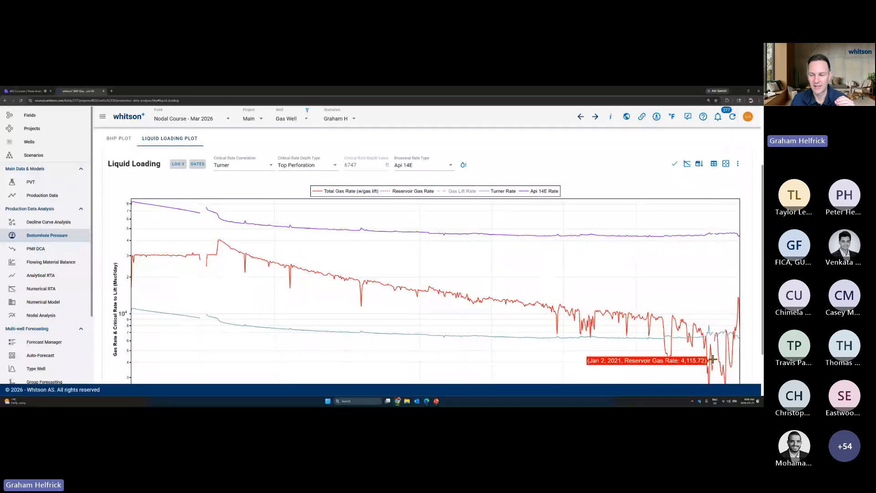
{"action": "scroll", "coordinate": [721, 320], "scroll_direction": "down", "scroll_amount": 1}
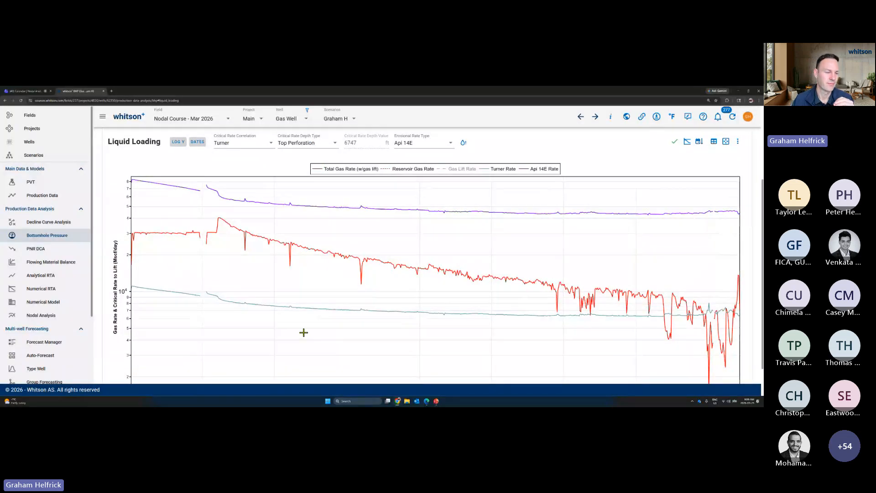
Open the nodal analysis for the well and rescale the bottomhole pressure axis to just above 2000 psia around the operating point
{"action": "left_click", "coordinate": [41, 319]}
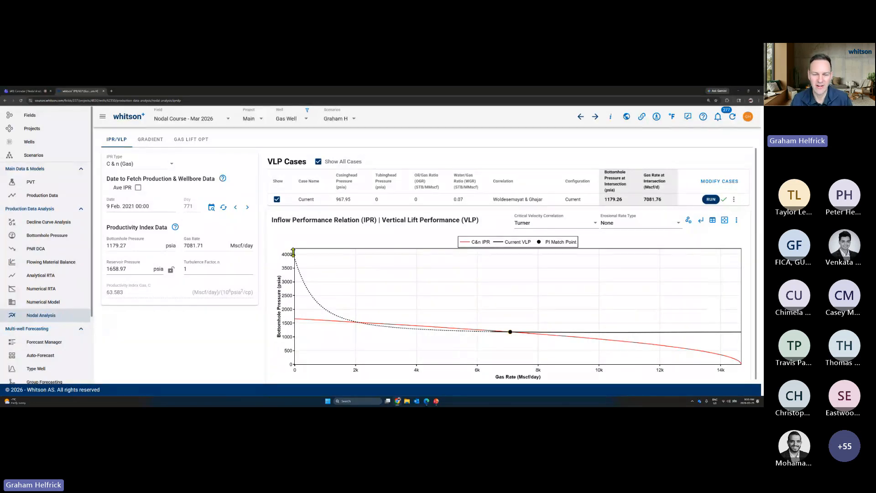
{"action": "left_click_drag", "start_coordinate": [293, 252], "coordinate": [293, 228]}
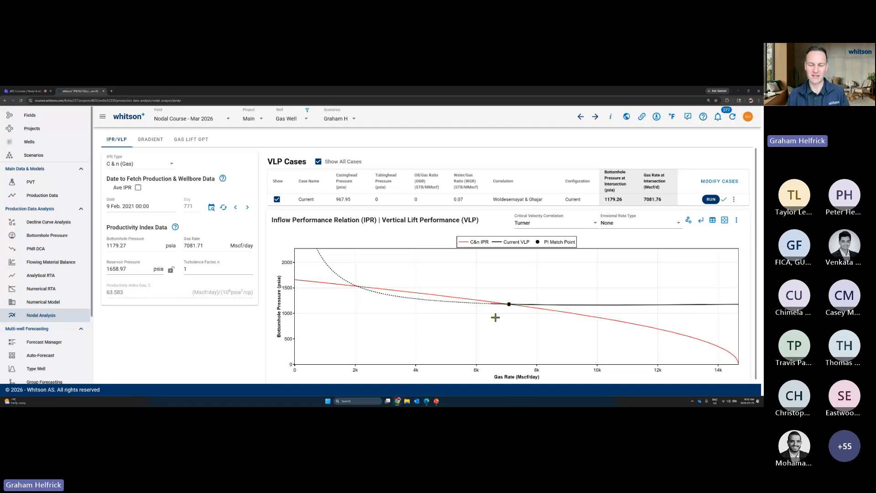
{"action": "mouse_move", "coordinate": [504, 305]}
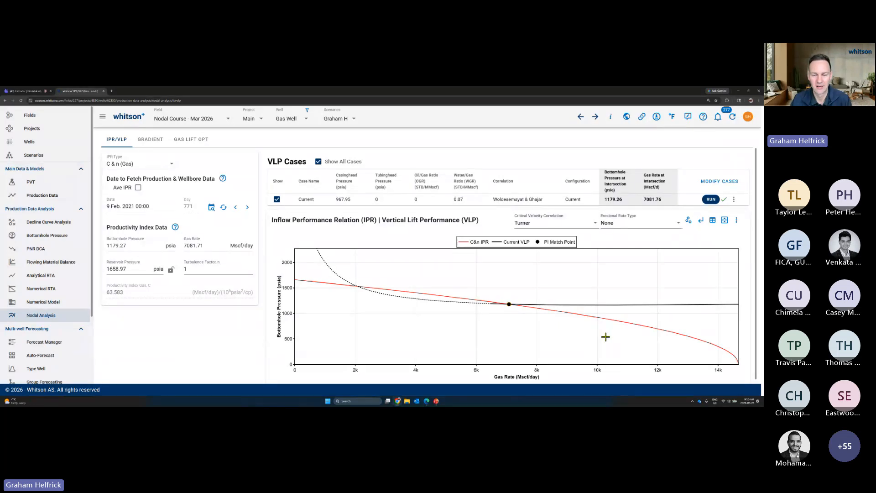
Set the production and wellbore data date to 01/28/2021 from the production data chart and save it
{"action": "left_click", "coordinate": [213, 210]}
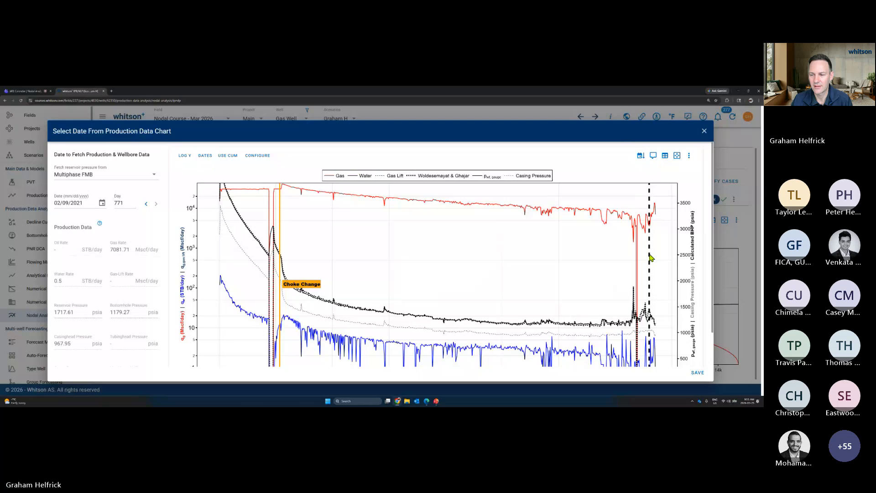
{"action": "left_click", "coordinate": [657, 255]}
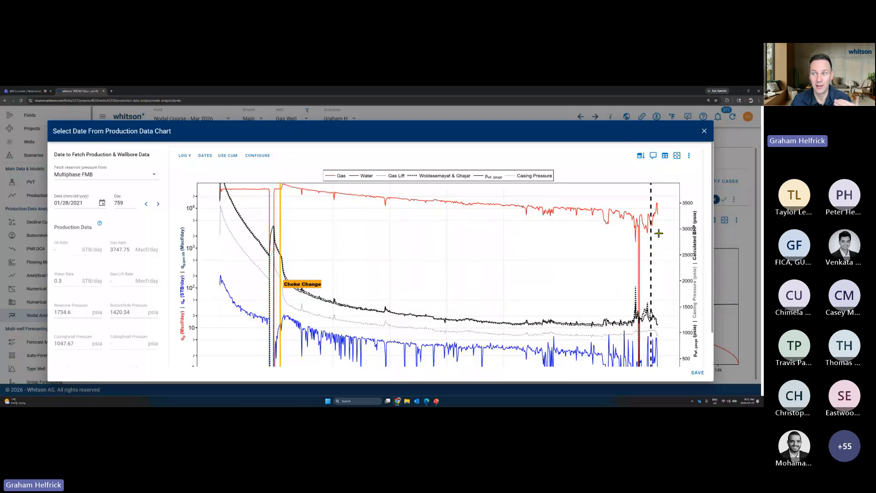
{"action": "mouse_move", "coordinate": [658, 227]}
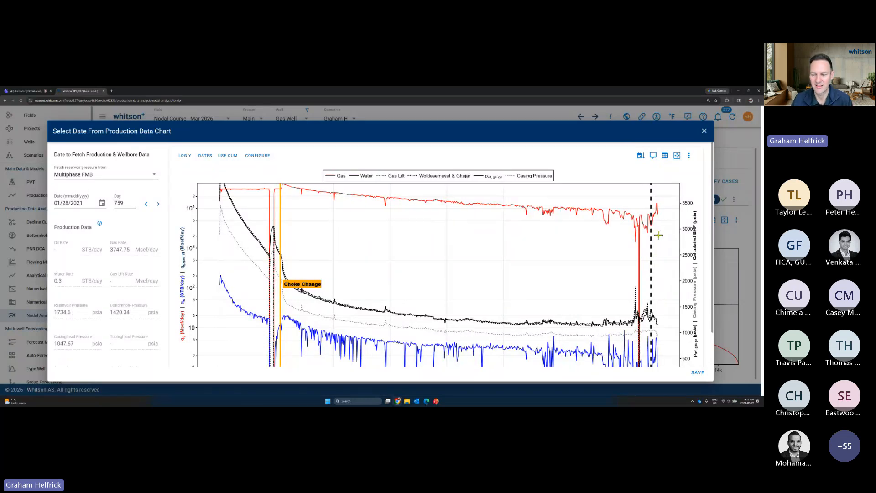
{"action": "left_click", "coordinate": [698, 374]}
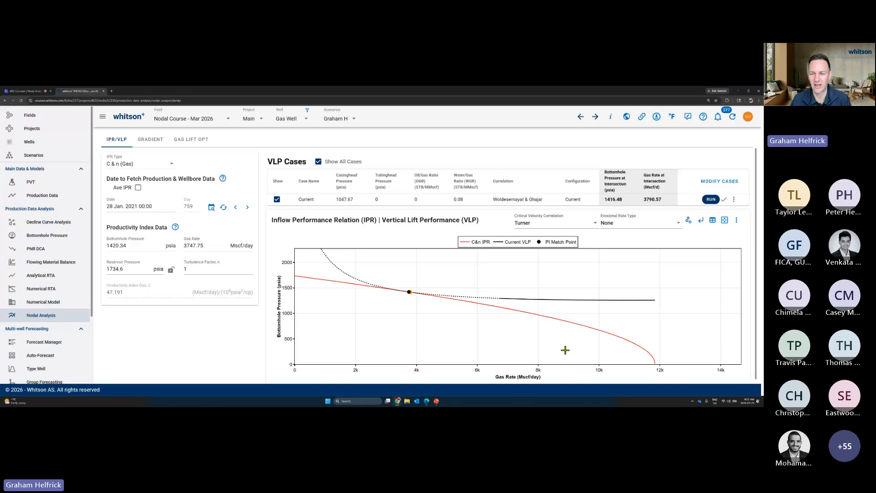
Show the surrounding production points on the IPR/VLP plot and bring the accompanying rate and pressure chart into view
{"action": "left_click", "coordinate": [689, 221]}
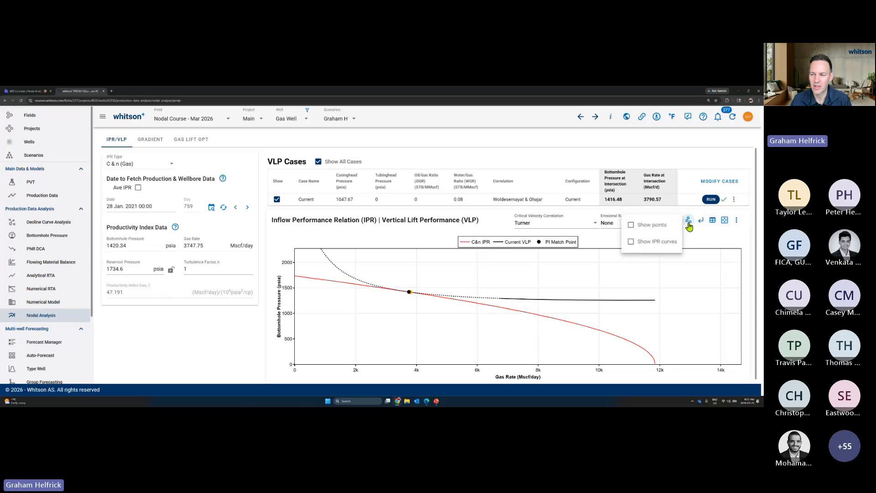
{"action": "left_click", "coordinate": [631, 226]}
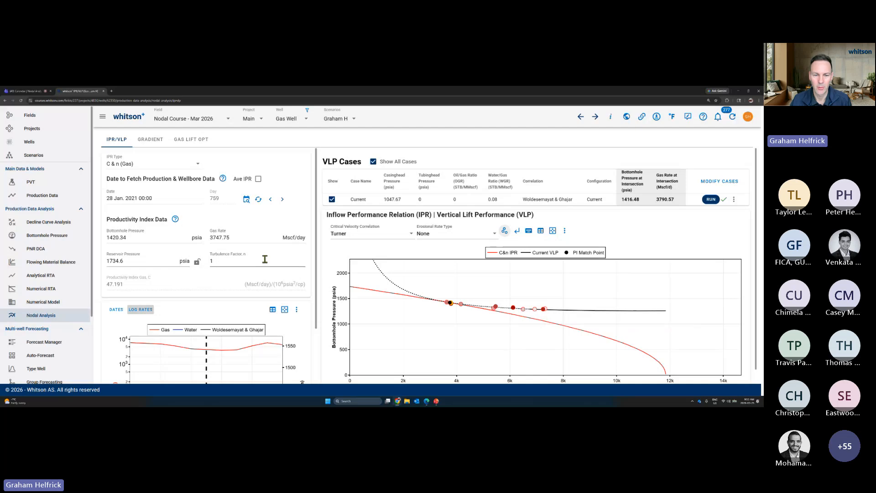
{"action": "left_click_drag", "start_coordinate": [317, 237], "coordinate": [318, 313]}
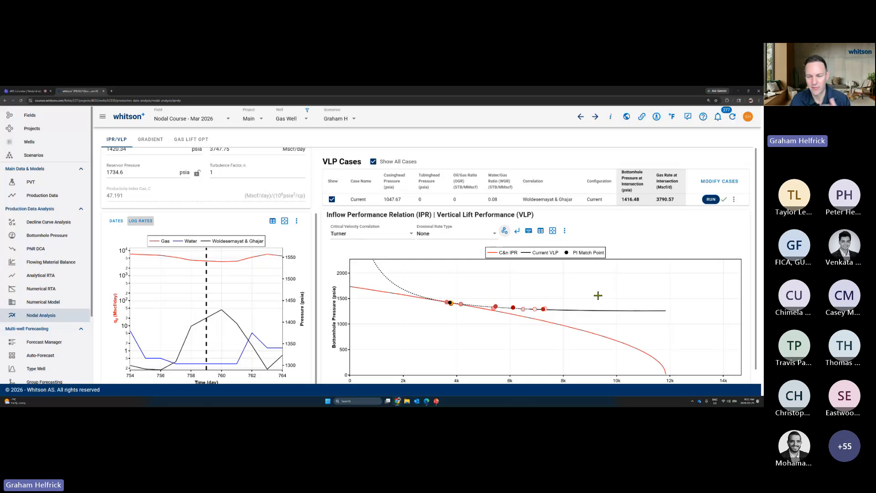
Compare IPR match points by moving the selected date through days 754, 760 and 755, ending on day 763
{"action": "mouse_move", "coordinate": [546, 308]}
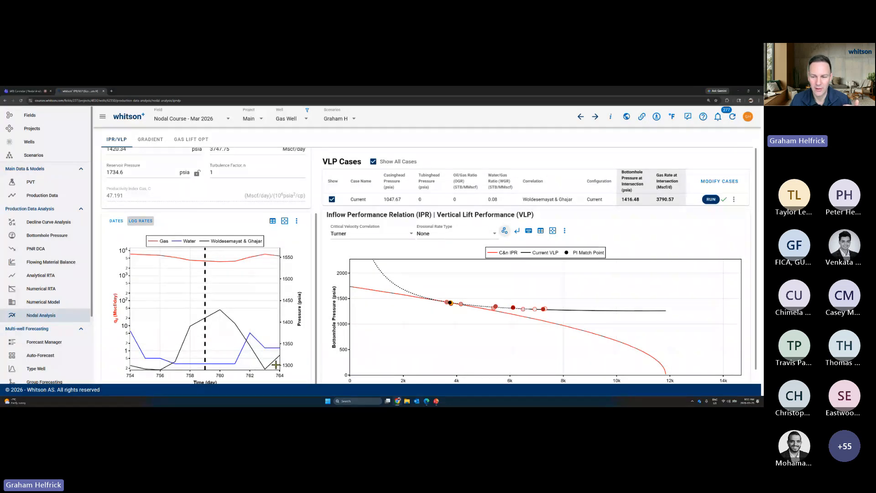
{"action": "left_click", "coordinate": [546, 309]}
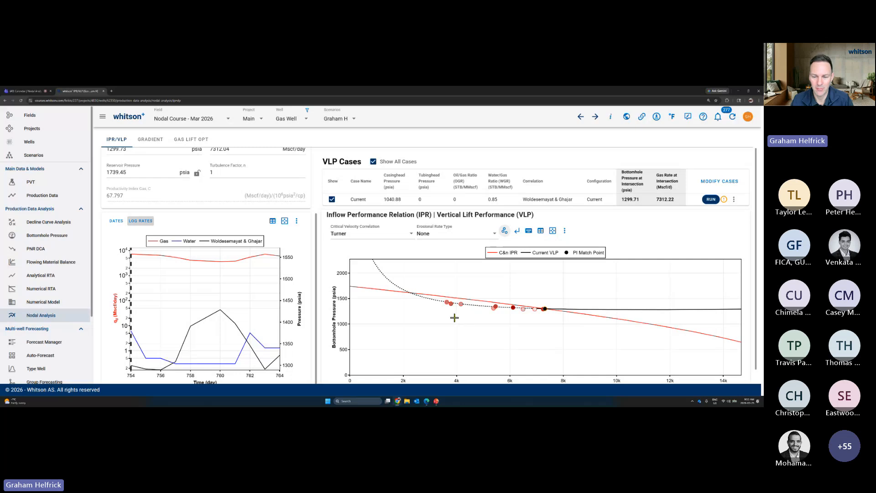
{"action": "left_click", "coordinate": [446, 302]}
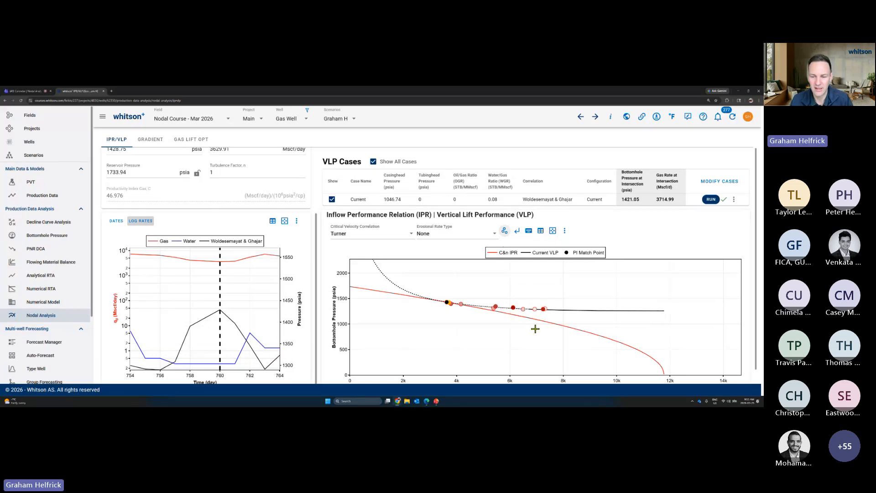
{"action": "mouse_move", "coordinate": [547, 308]}
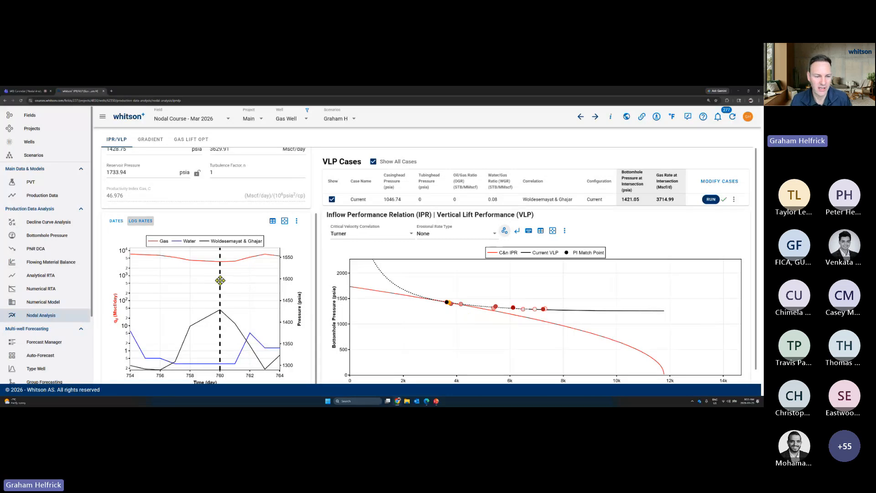
{"action": "left_click_drag", "start_coordinate": [220, 275], "coordinate": [148, 277]}
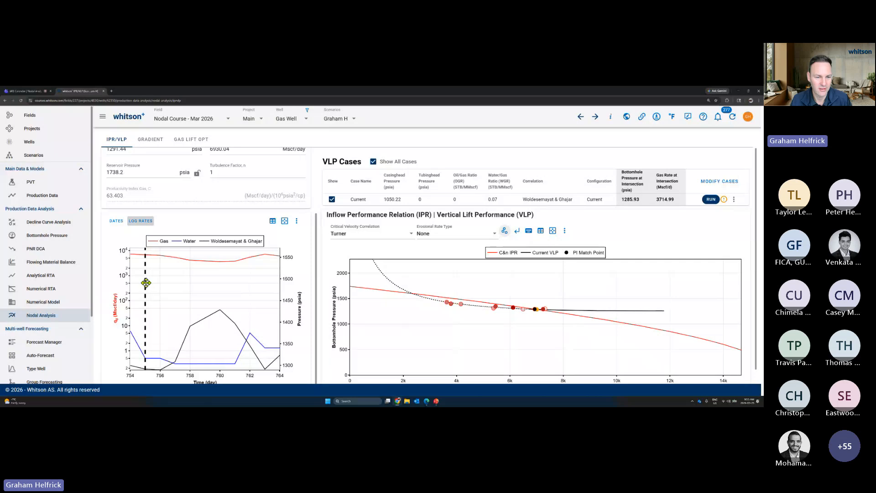
{"action": "left_click", "coordinate": [272, 283]}
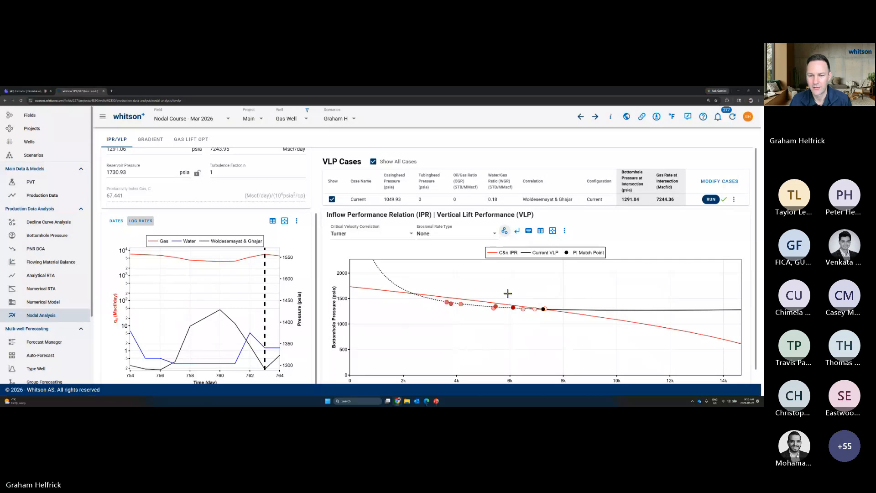
Show the IPR curves for all displayed points and extend the gas rate axis to 18k Mscf/day
{"action": "left_click", "coordinate": [505, 231]}
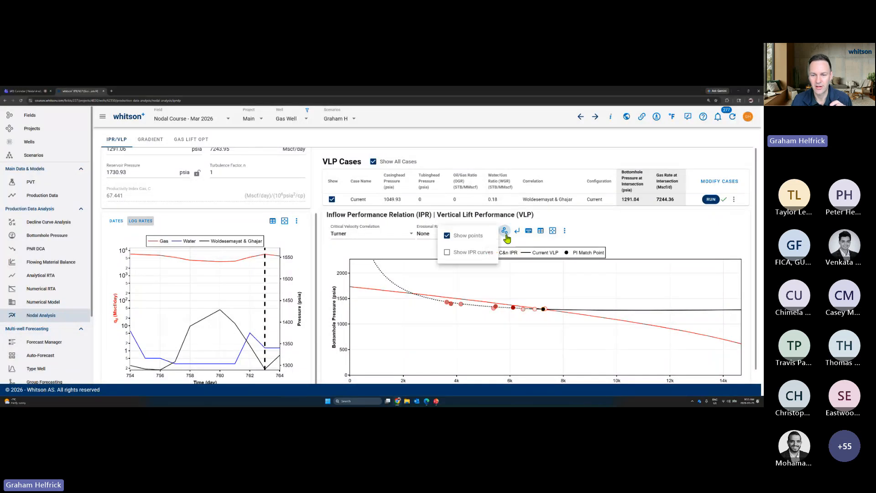
{"action": "left_click", "coordinate": [452, 253]}
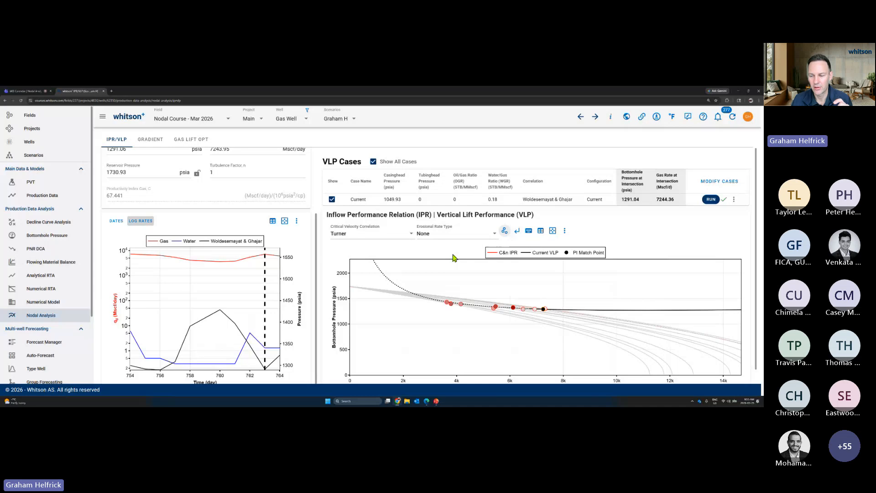
{"action": "left_click_drag", "start_coordinate": [737, 379], "coordinate": [655, 383]}
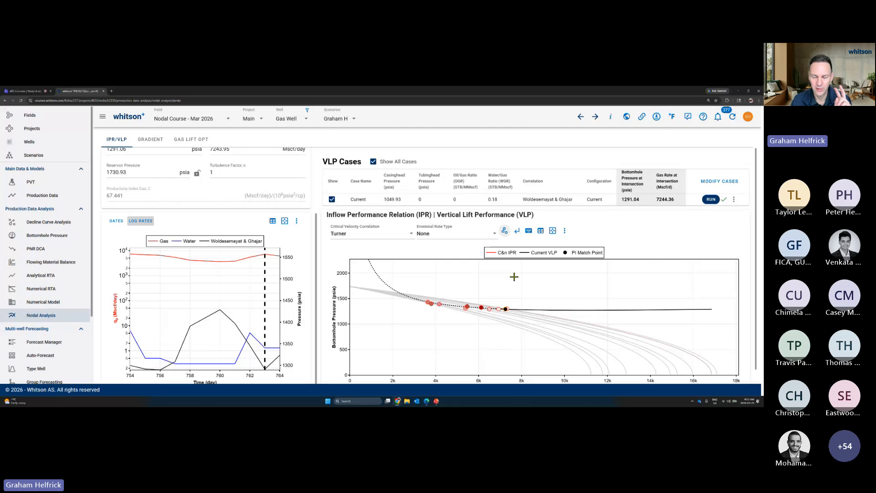
Hide both the production points and the multiple IPR curves on the IPR/VLP plot
{"action": "left_click", "coordinate": [505, 236]}
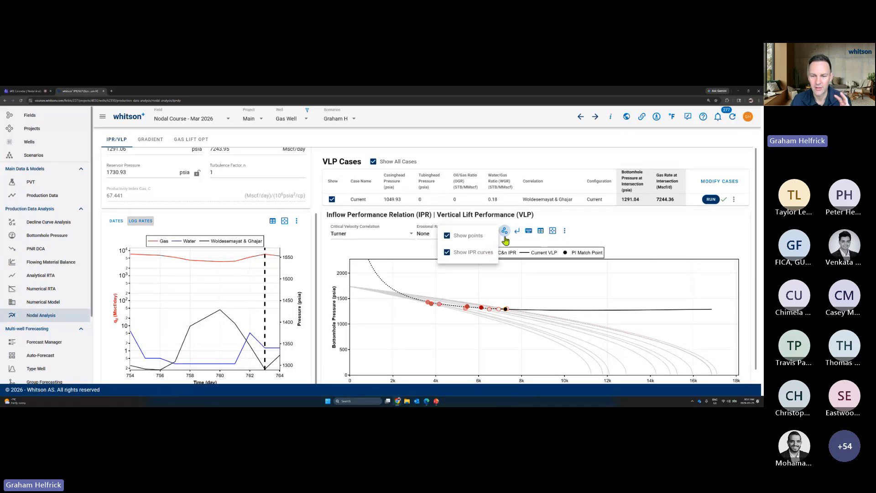
{"action": "left_click", "coordinate": [448, 237]}
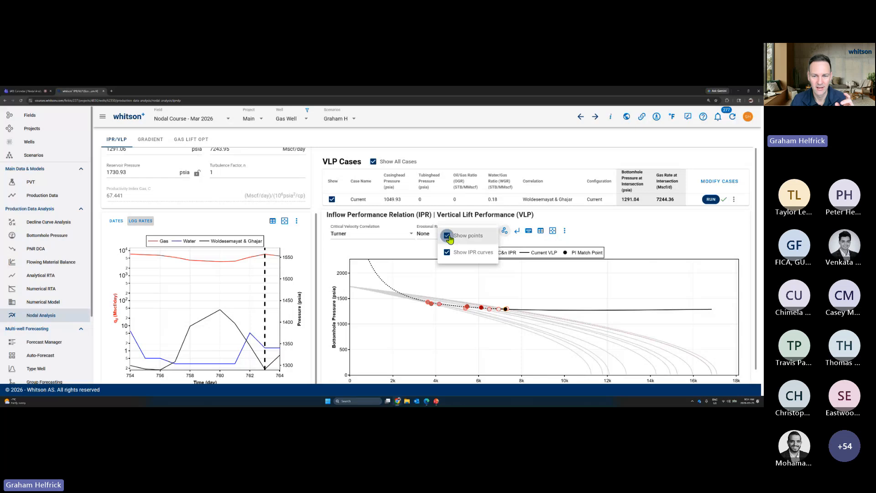
{"action": "left_click", "coordinate": [694, 226]}
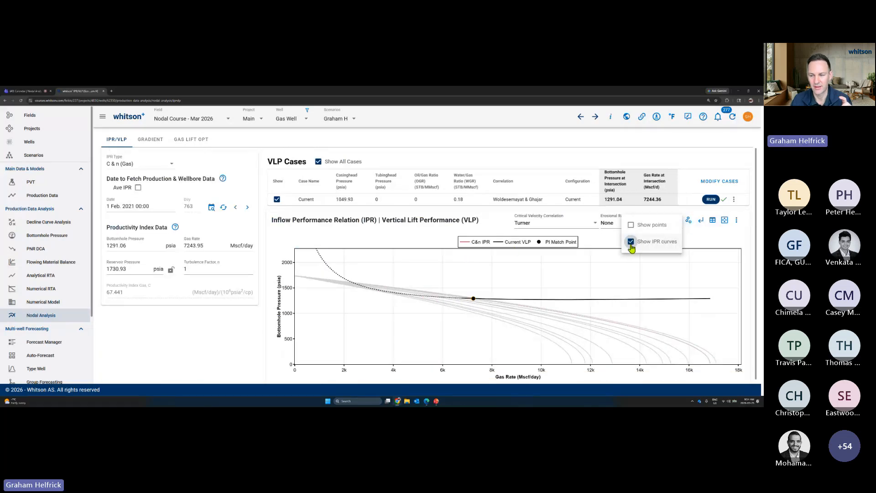
{"action": "left_click", "coordinate": [631, 242]}
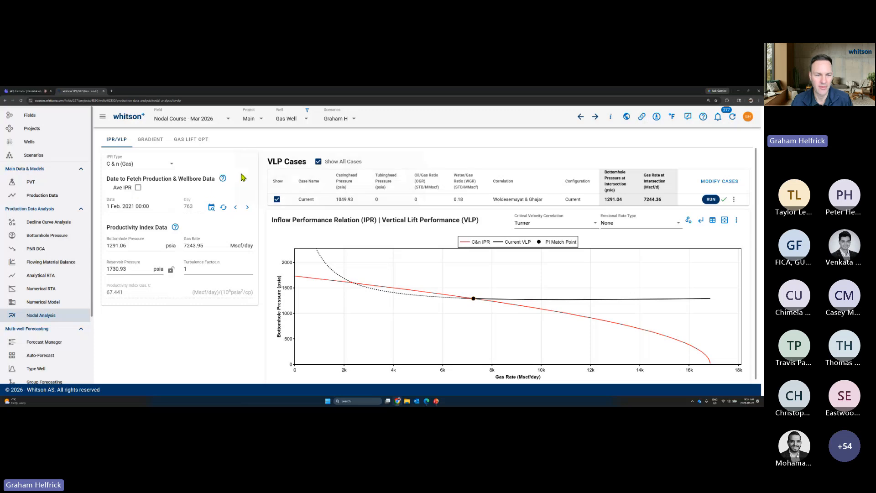
Average the IPR over 01/23/2021 to 02/09/2021 using the production data chart, save it, and turn averaging off again
{"action": "left_click", "coordinate": [138, 189]}
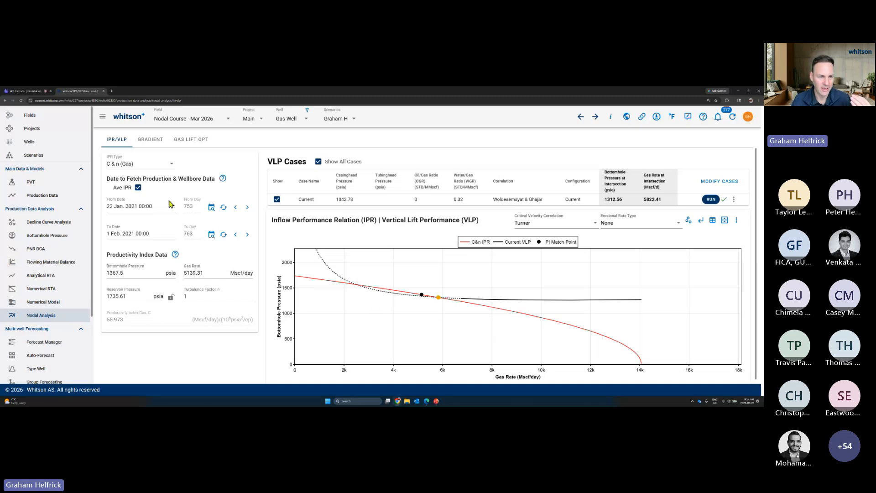
{"action": "left_click", "coordinate": [211, 208]}
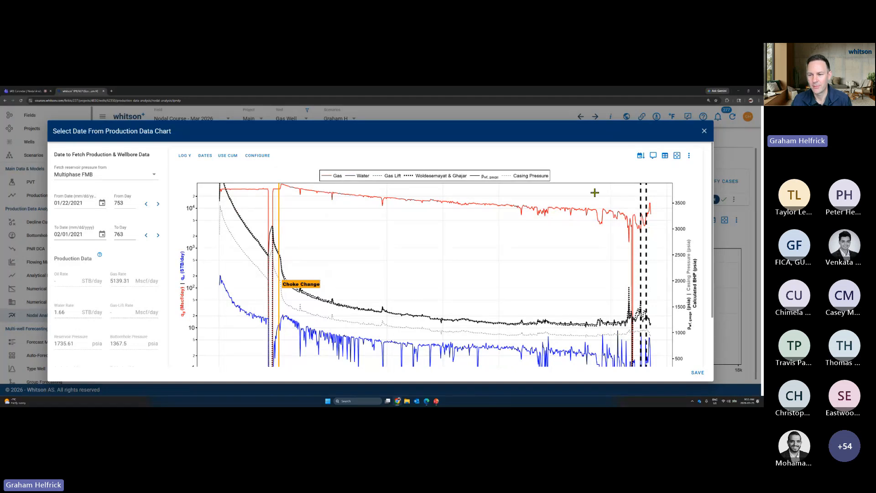
{"action": "left_click_drag", "start_coordinate": [594, 193], "coordinate": [662, 352]}
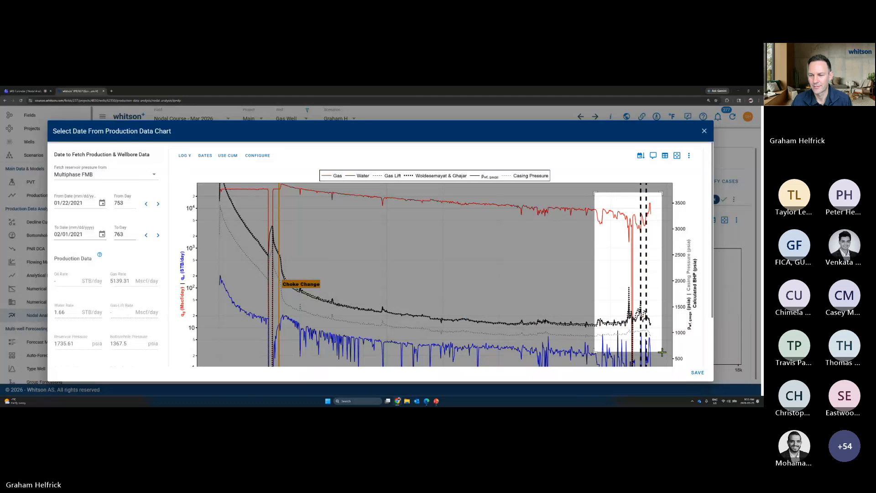
{"action": "left_click_drag", "start_coordinate": [663, 352], "coordinate": [662, 351]}
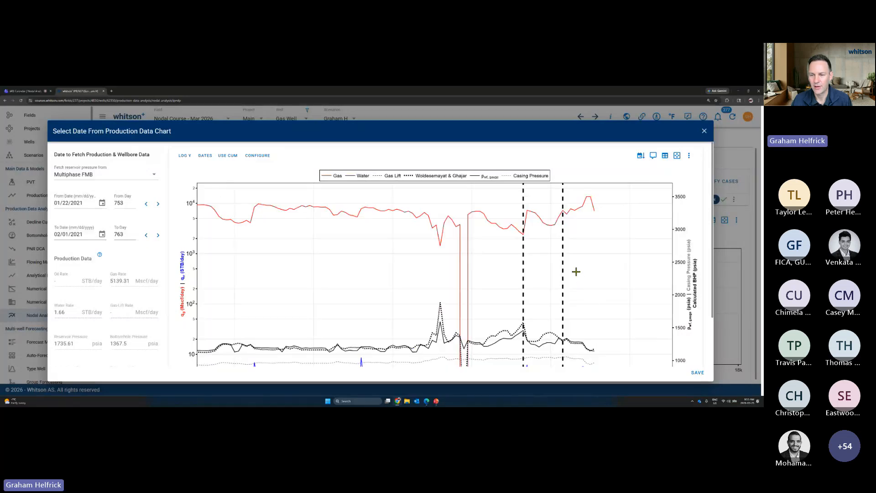
{"action": "left_click_drag", "start_coordinate": [579, 253], "coordinate": [593, 251]}
{"action": "left_click_drag", "start_coordinate": [524, 255], "coordinate": [527, 250]}
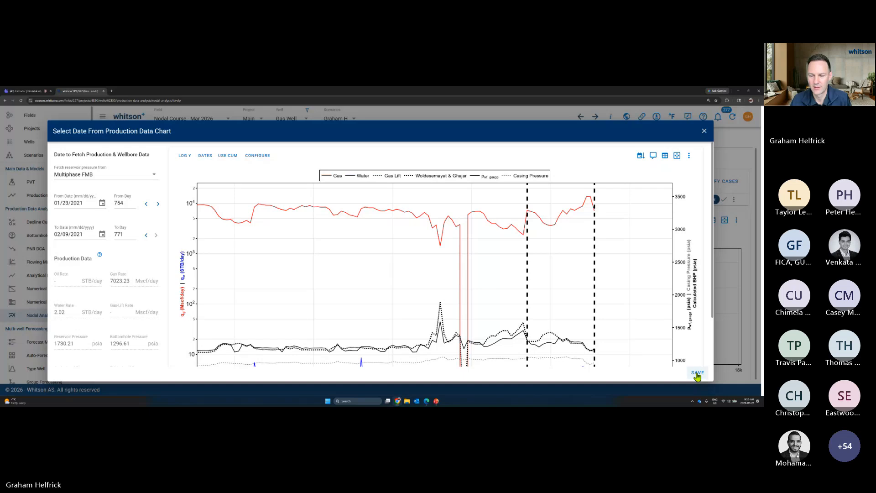
{"action": "left_click", "coordinate": [698, 373]}
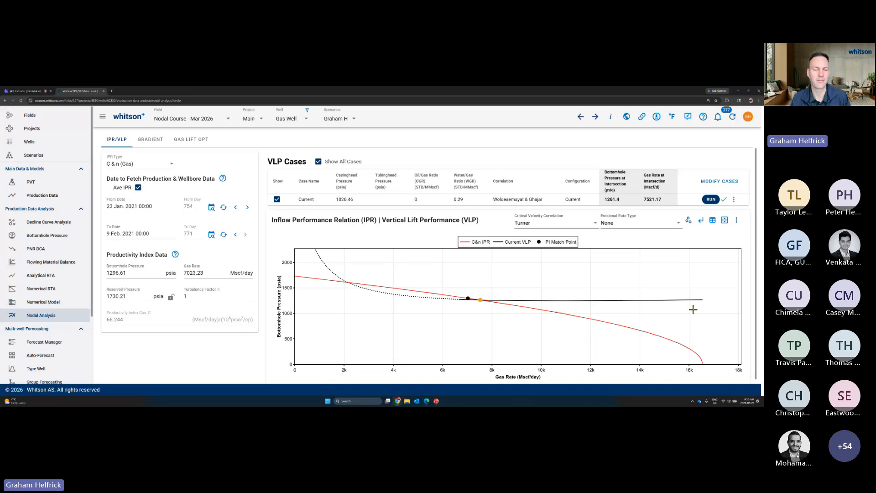
{"action": "left_click", "coordinate": [138, 189]}
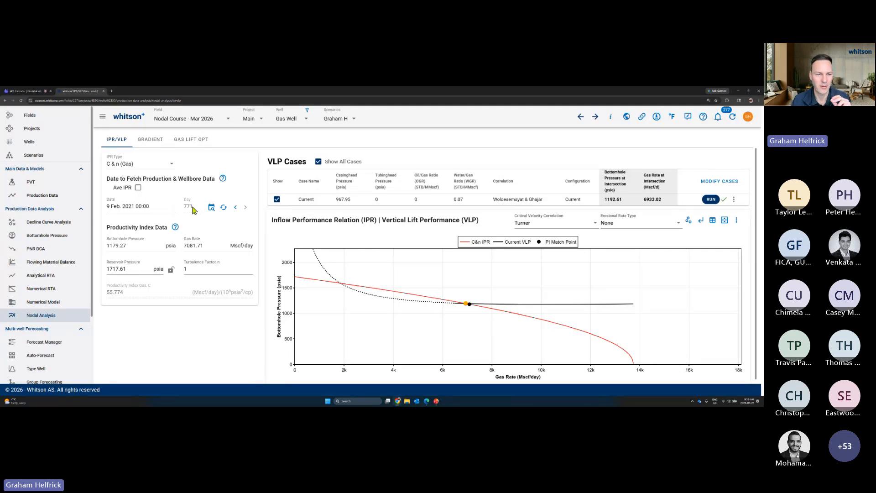
Step the fetch date back two days, return it to day 771 (9 Feb. 2021), and rerun the Current VLP case
{"action": "left_click", "coordinate": [236, 207]}
{"action": "left_click", "coordinate": [235, 207]}
{"action": "left_click", "coordinate": [247, 207]}
{"action": "left_click", "coordinate": [247, 207]}
{"action": "left_click", "coordinate": [247, 207]}
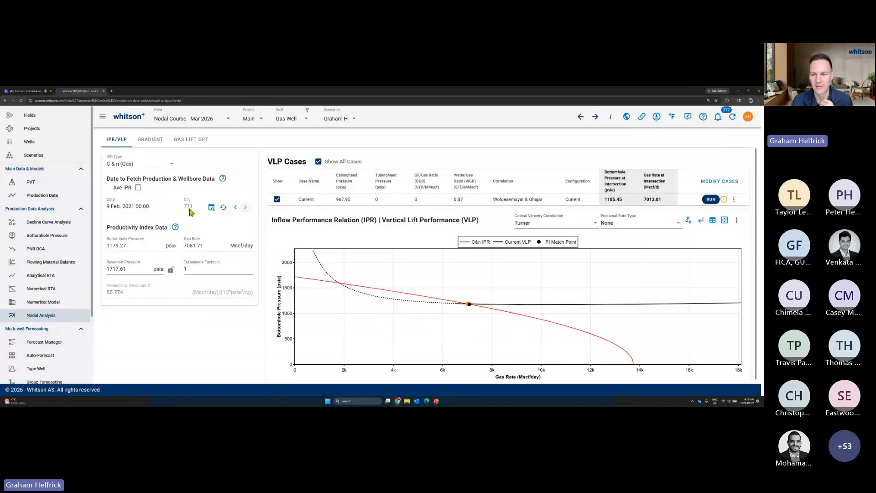
{"action": "left_click", "coordinate": [710, 199]}
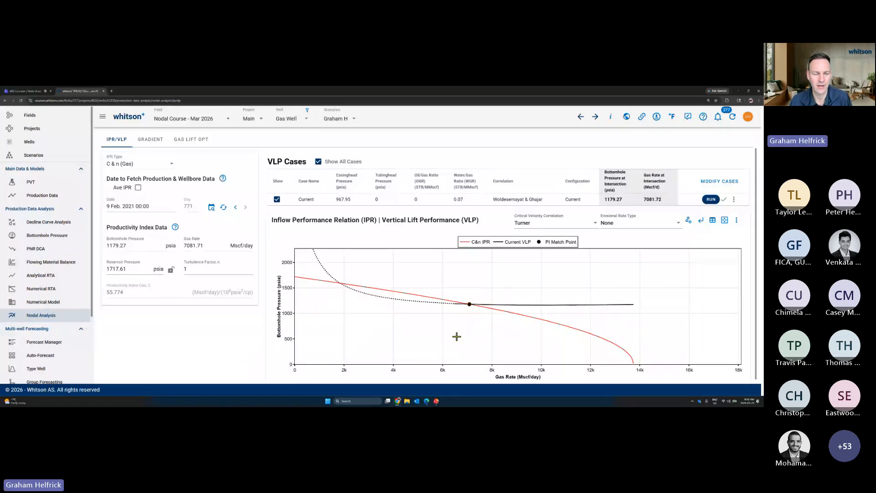
{"action": "mouse_move", "coordinate": [473, 307]}
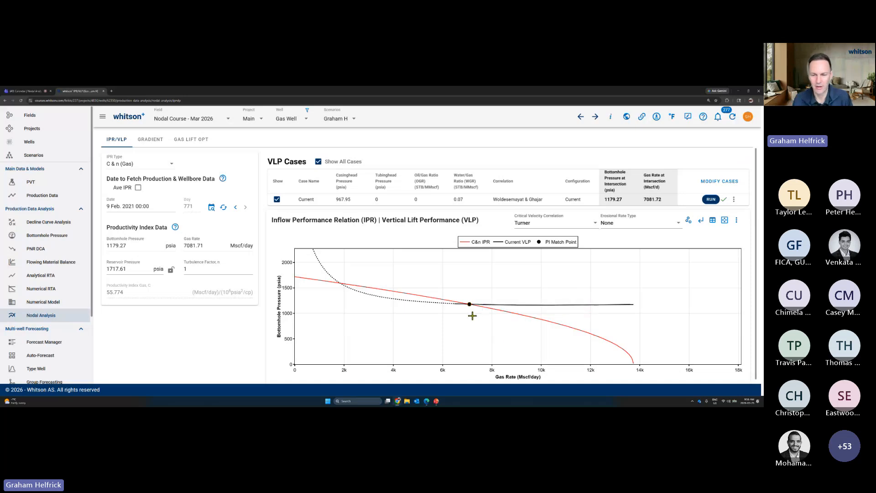
{"action": "left_click", "coordinate": [711, 200]}
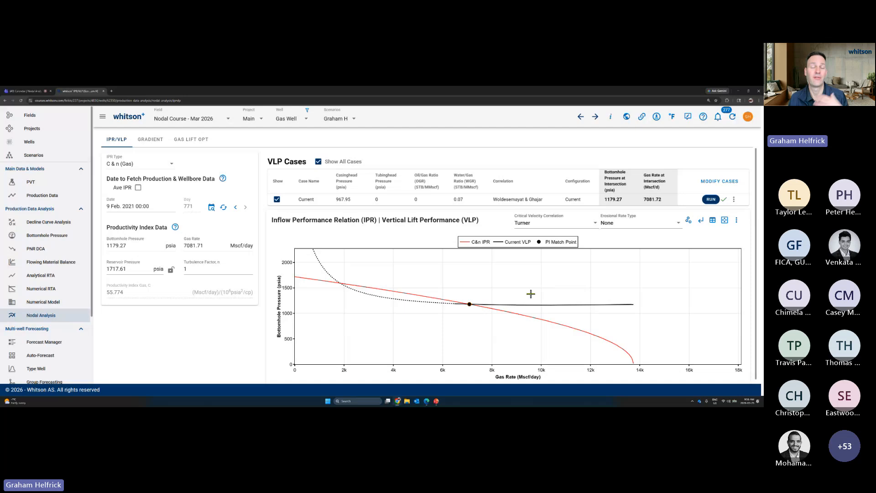
{"action": "mouse_move", "coordinate": [519, 308]}
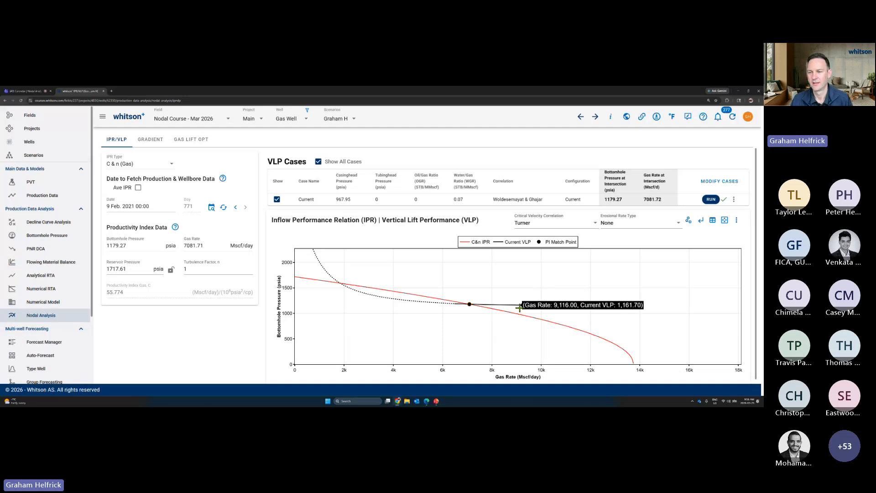
In the VLP case inputs, give case 2 a casinghead pressure of 500 psia and a water/gas ratio of 0.07 STB/MMscf
{"action": "left_click", "coordinate": [720, 182]}
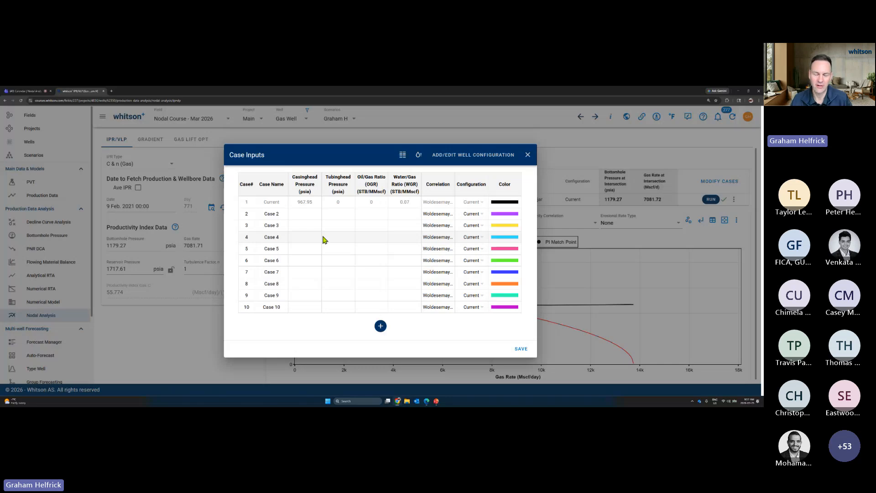
{"action": "left_click", "coordinate": [304, 215]}
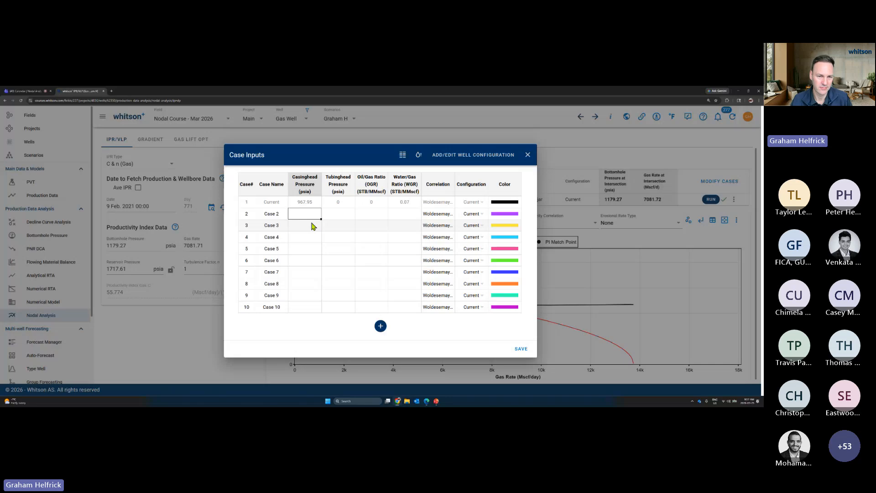
{"action": "type", "text": "500"}
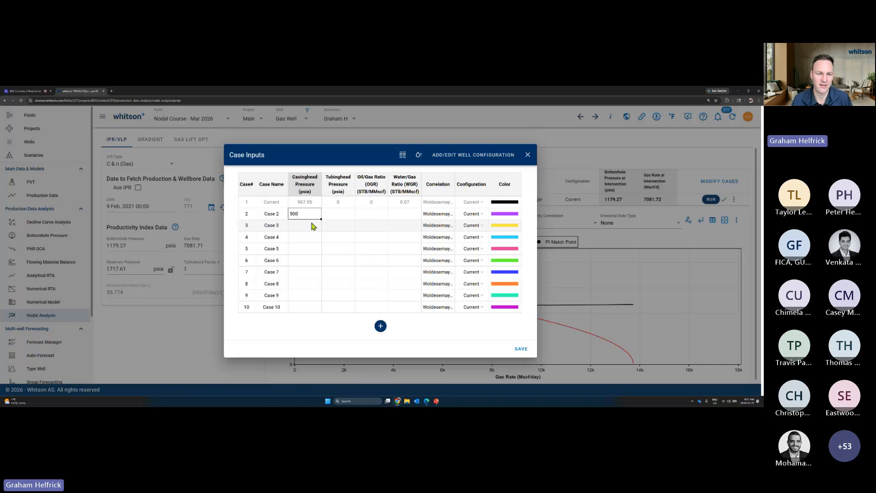
{"action": "key", "text": "Return"}
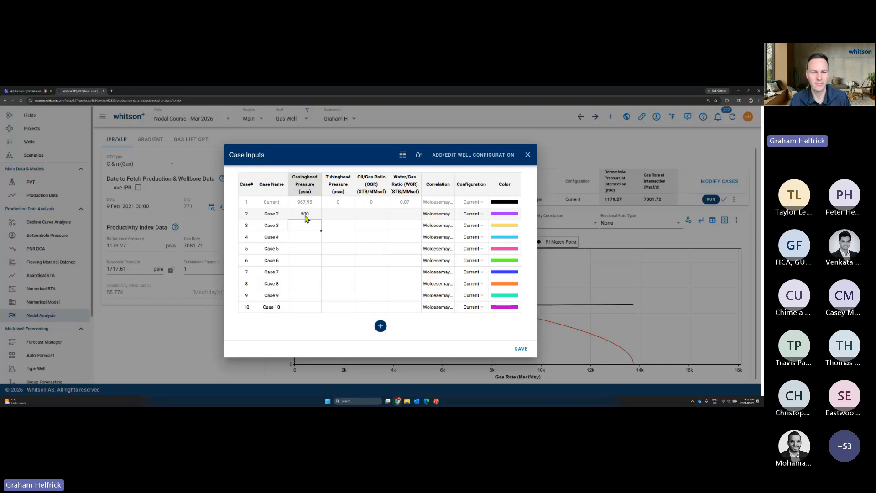
{"action": "left_click", "coordinate": [412, 205]}
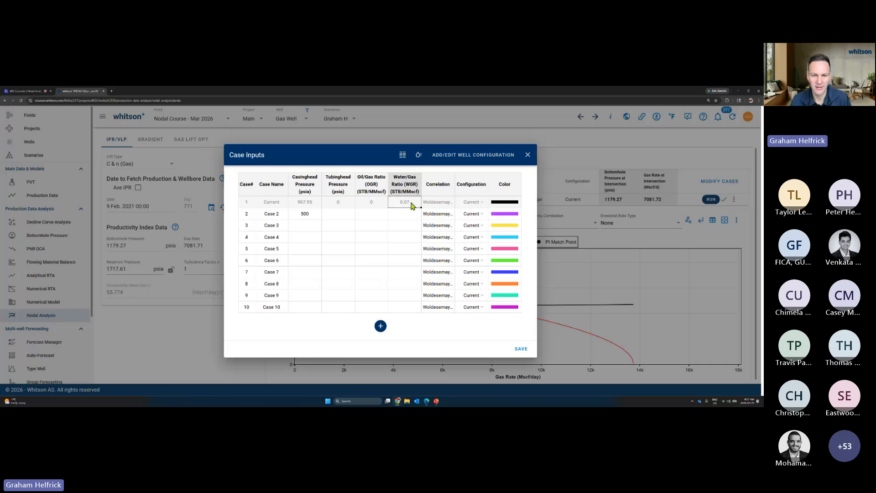
{"action": "left_click", "coordinate": [406, 216]}
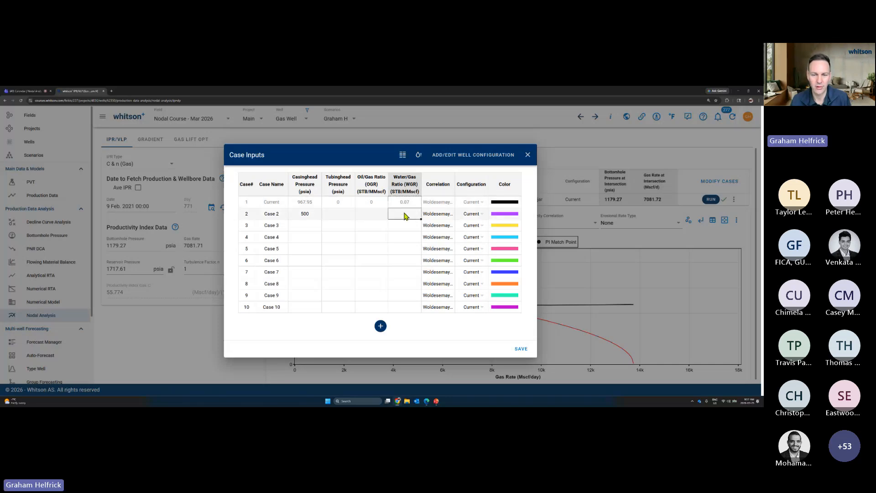
{"action": "type", "text": "0.07"}
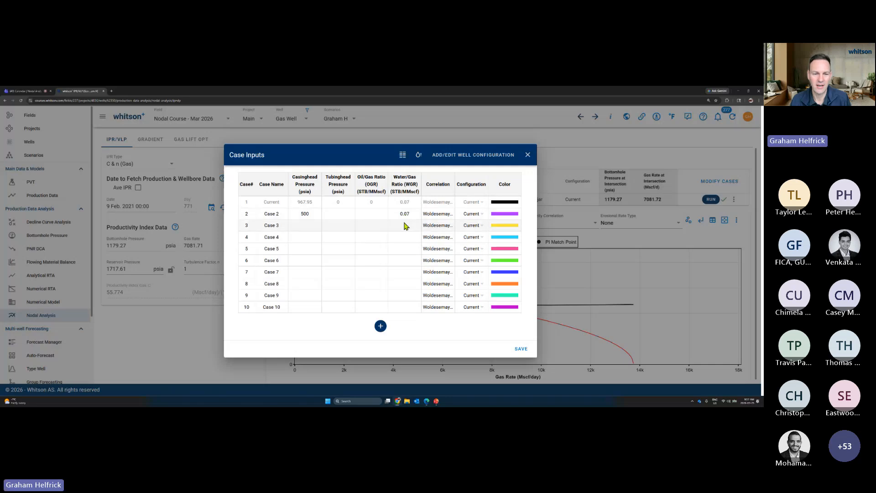
Save case 2 under the name Lower CHP and compare its VLP curve with the Current one on the plot
{"action": "left_click", "coordinate": [275, 216]}
{"action": "type", "text": "Lower CHP"}
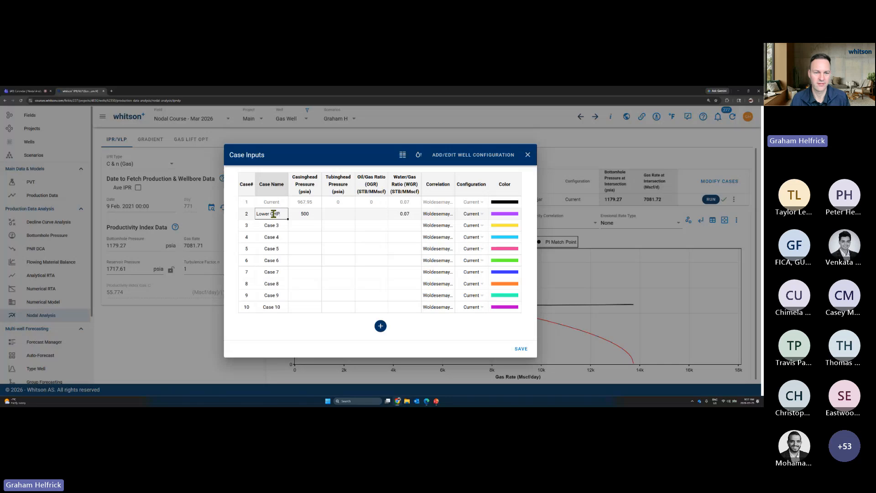
{"action": "key", "text": "Return"}
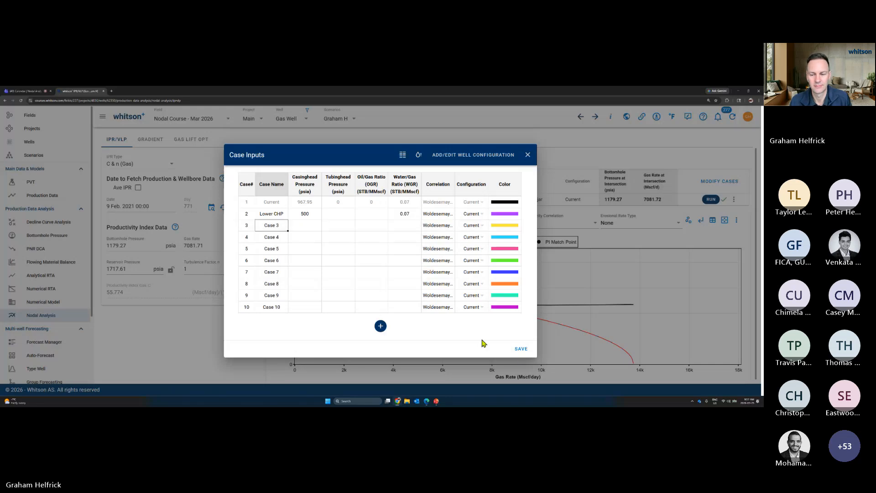
{"action": "left_click", "coordinate": [521, 350]}
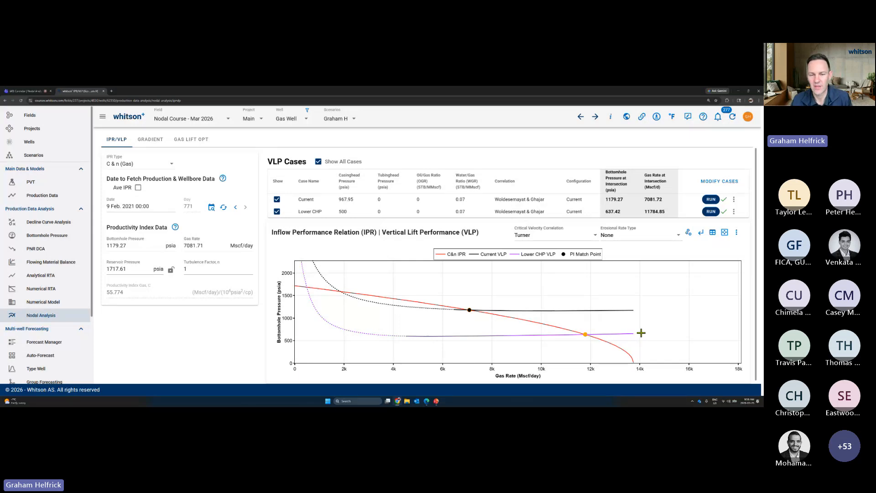
{"action": "mouse_move", "coordinate": [585, 335]}
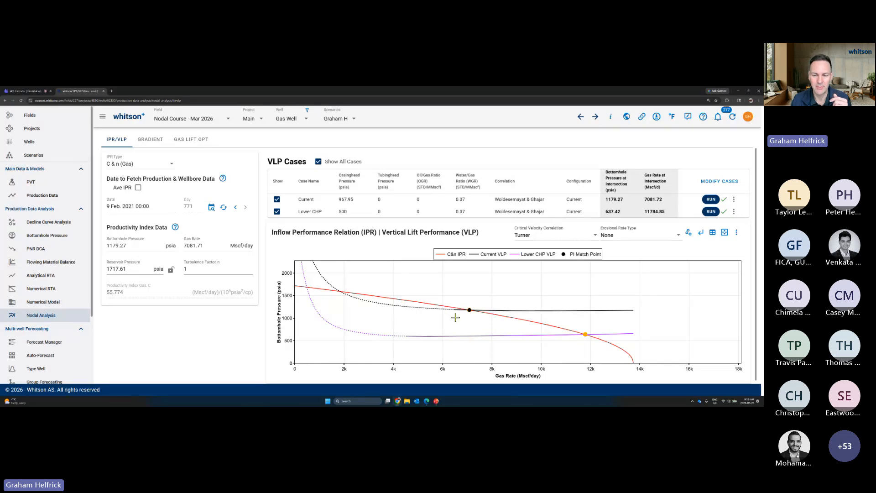
{"action": "mouse_move", "coordinate": [454, 310]}
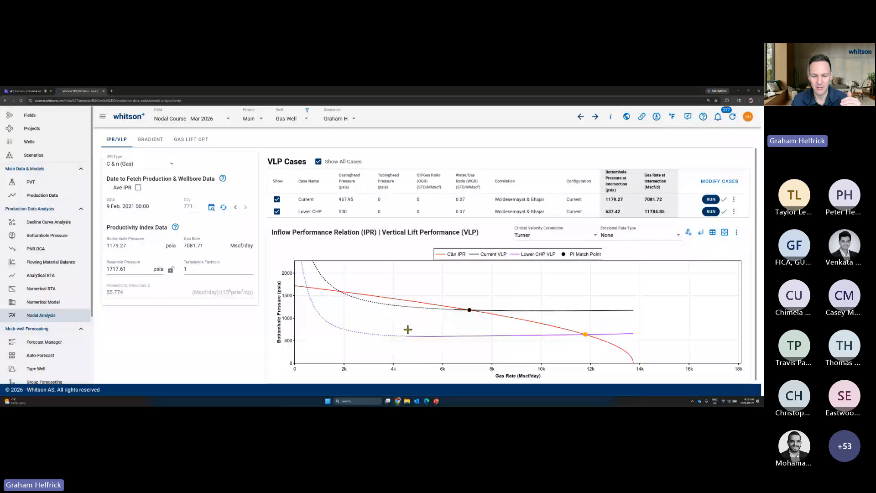
{"action": "mouse_move", "coordinate": [406, 337]}
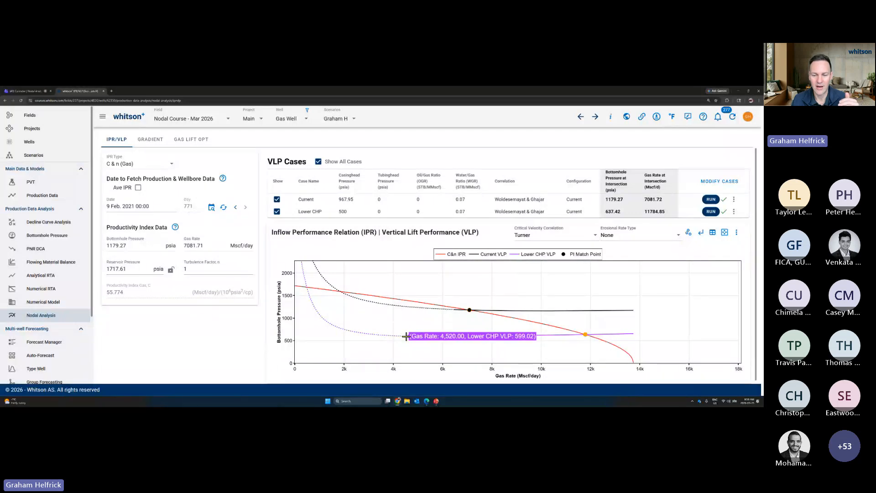
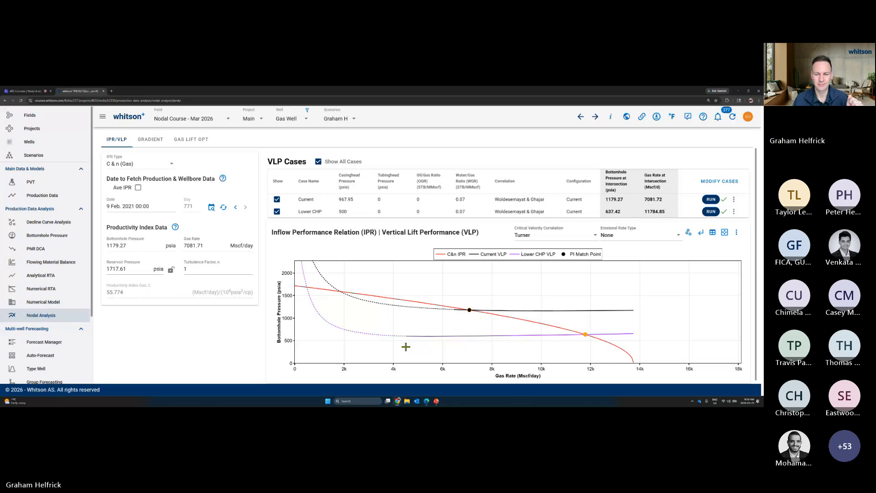
{"action": "mouse_move", "coordinate": [542, 305]}
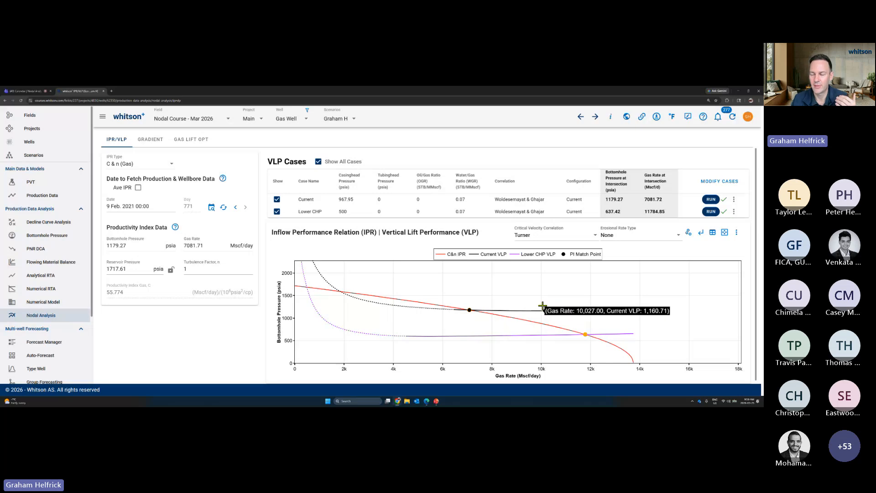
Start a new well configuration from the VLP case inputs and name it 2-7/8
{"action": "left_click", "coordinate": [730, 183]}
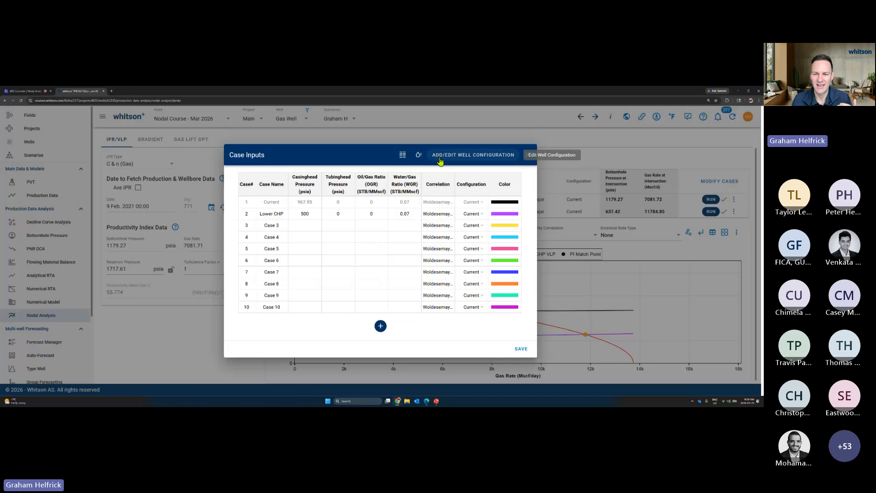
{"action": "left_click", "coordinate": [474, 156]}
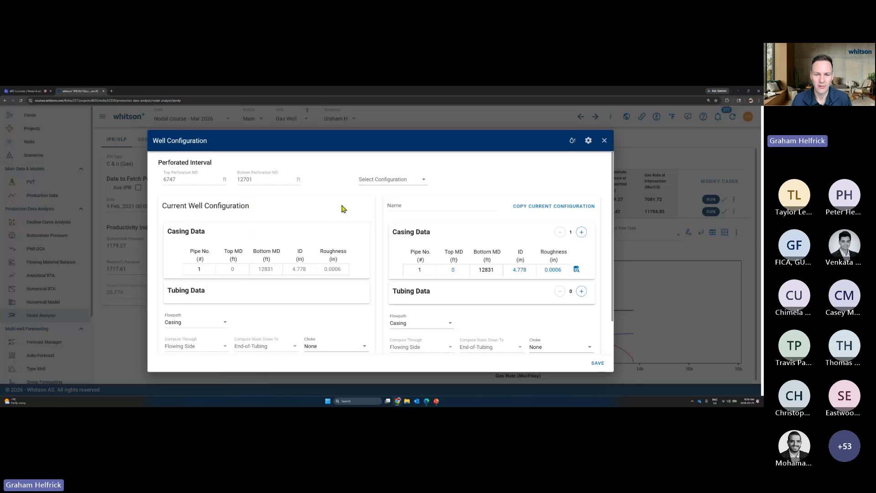
{"action": "left_click", "coordinate": [409, 205]}
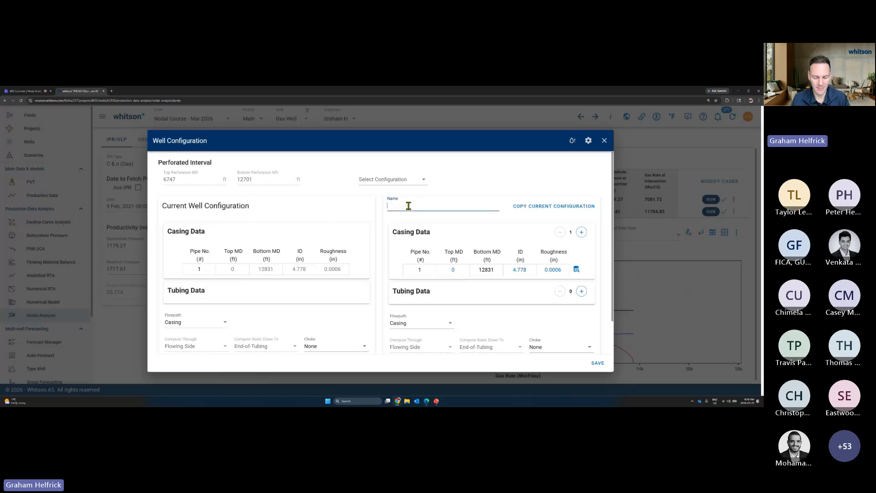
{"action": "type", "text": "2-7/8"}
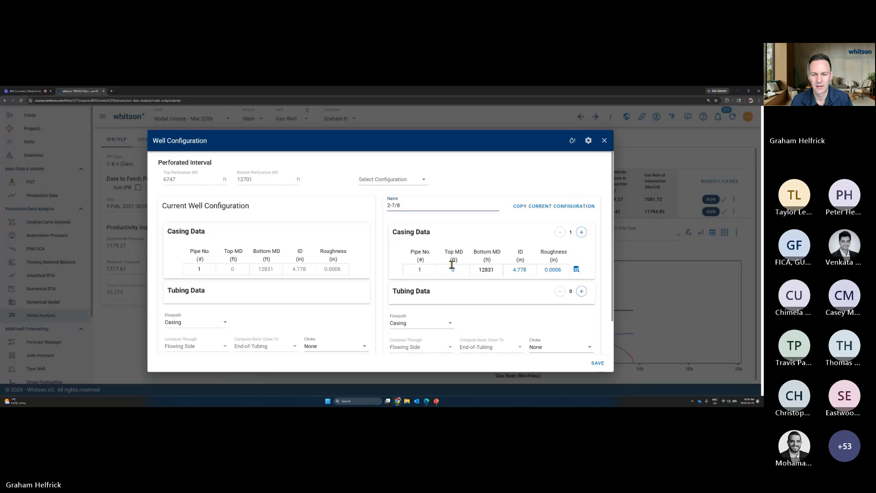
{"action": "left_click", "coordinate": [399, 292]}
{"action": "left_click_drag", "start_coordinate": [399, 292], "coordinate": [429, 293]}
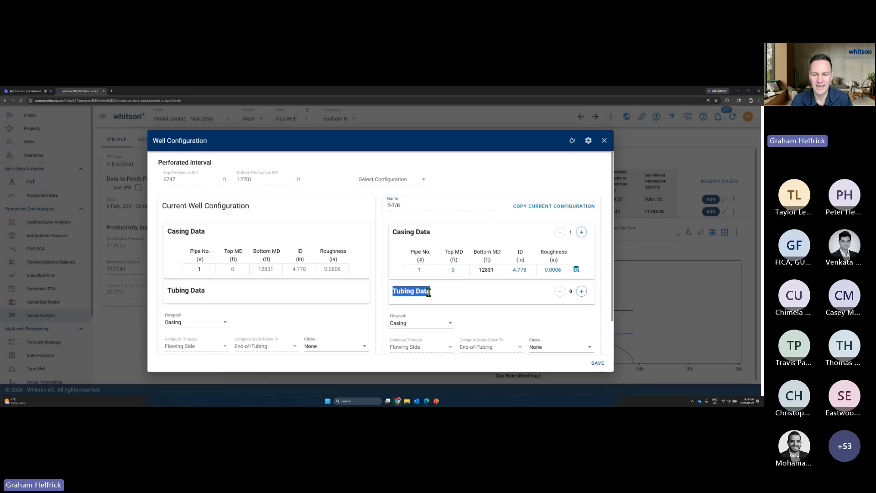
{"action": "left_click", "coordinate": [440, 296]}
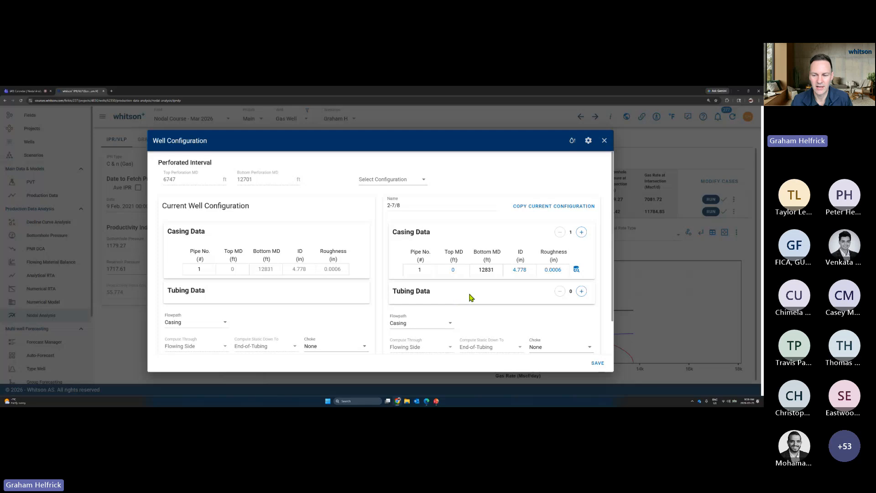
Add one tubing string with a bottom MD of 6500 ft, using the 2.875 in OD, 6.4 lb/ft size from the tubing catalogue
{"action": "left_click", "coordinate": [582, 295]}
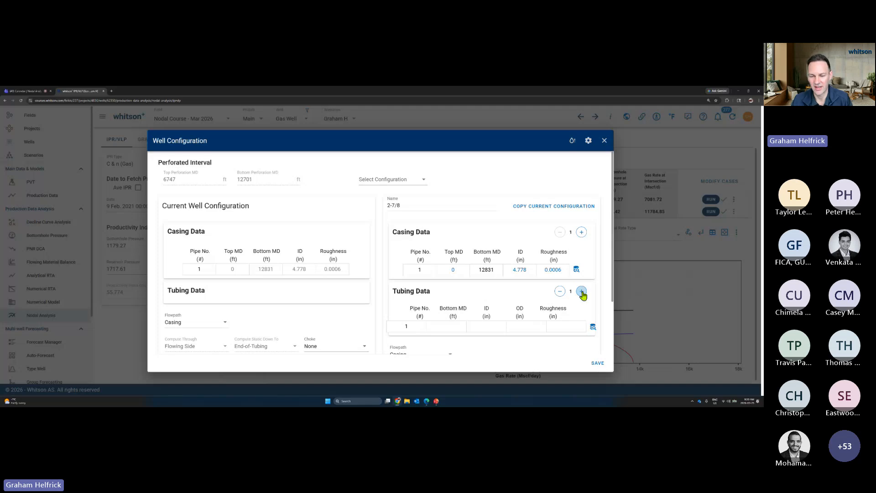
{"action": "left_click", "coordinate": [452, 328]}
{"action": "type", "text": "6500"}
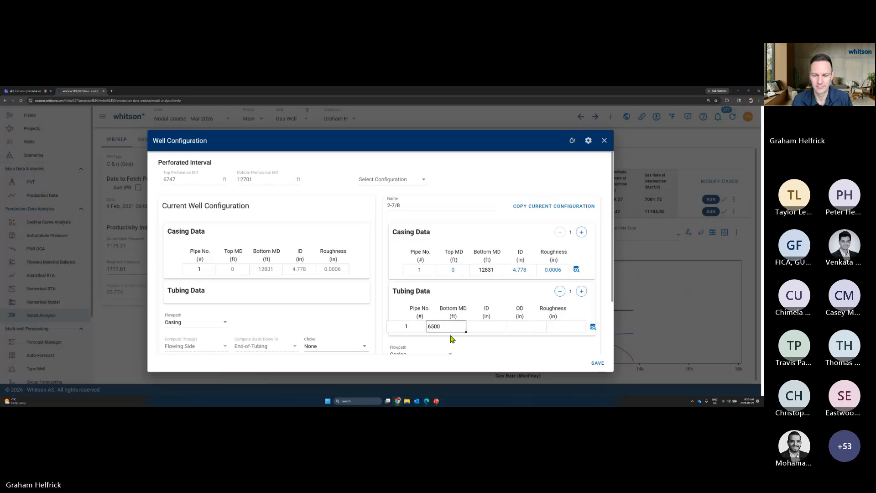
{"action": "left_click", "coordinate": [476, 326]}
{"action": "scroll", "coordinate": [476, 328], "scroll_direction": "down", "scroll_amount": 2}
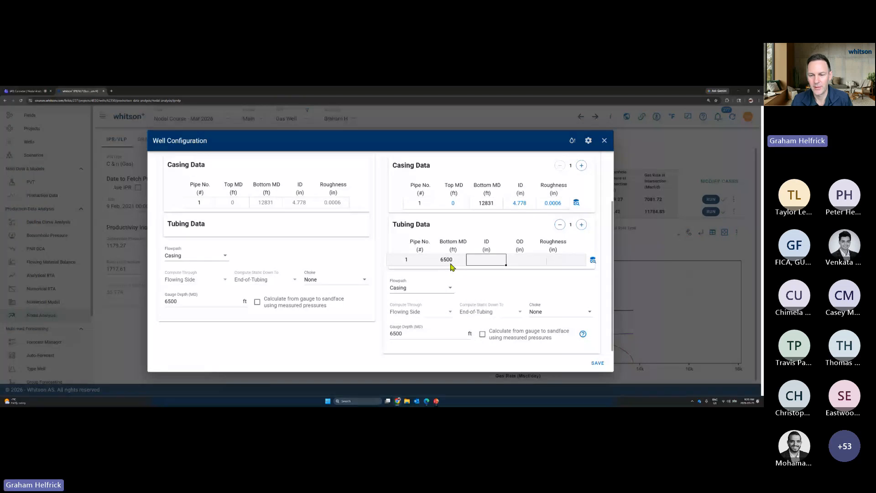
{"action": "left_click", "coordinate": [593, 261]}
{"action": "scroll", "coordinate": [358, 282], "scroll_direction": "down", "scroll_amount": 4}
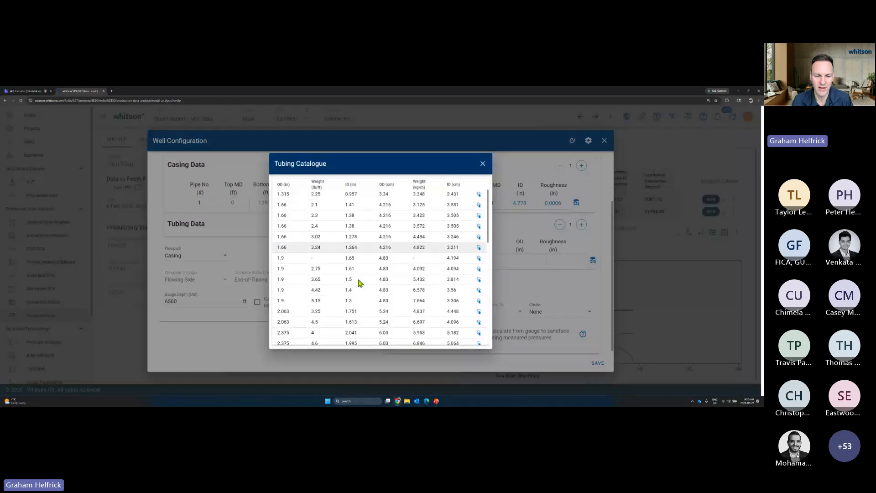
{"action": "scroll", "coordinate": [359, 282], "scroll_direction": "down", "scroll_amount": 2}
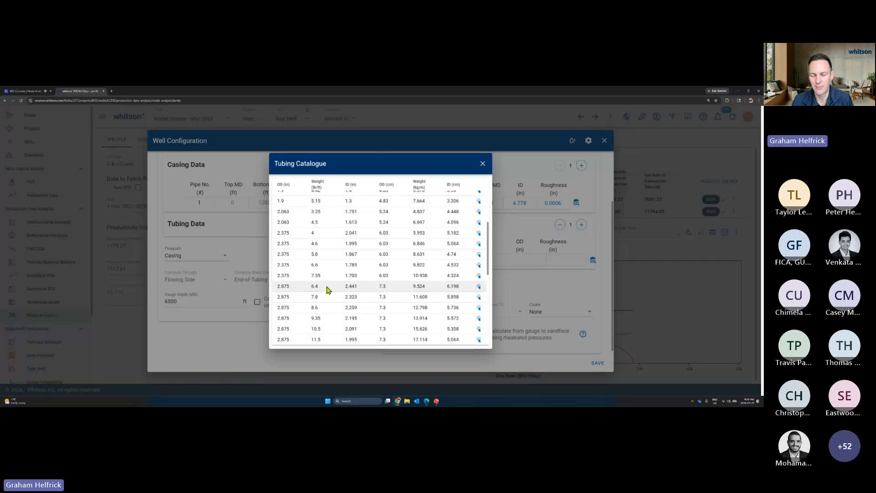
{"action": "left_click", "coordinate": [326, 290]}
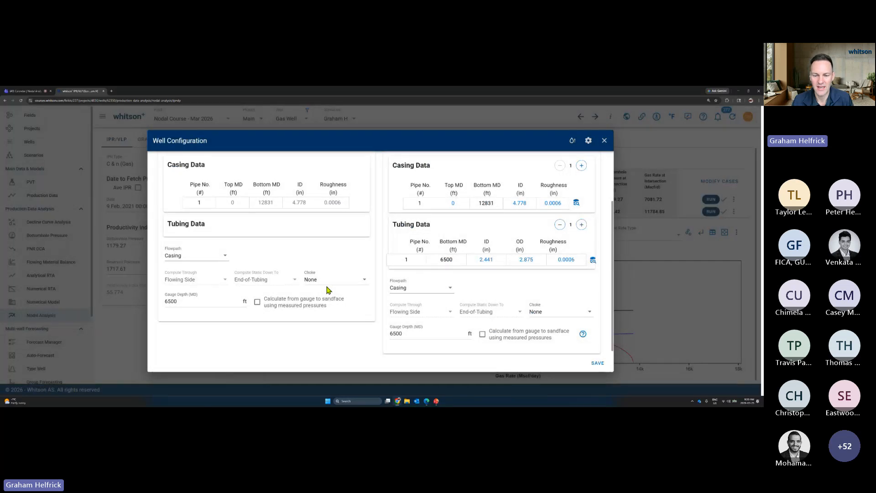
Set the flowpath of the 2-7/8 configuration to Tubing and save the configuration
{"action": "left_click", "coordinate": [418, 288]}
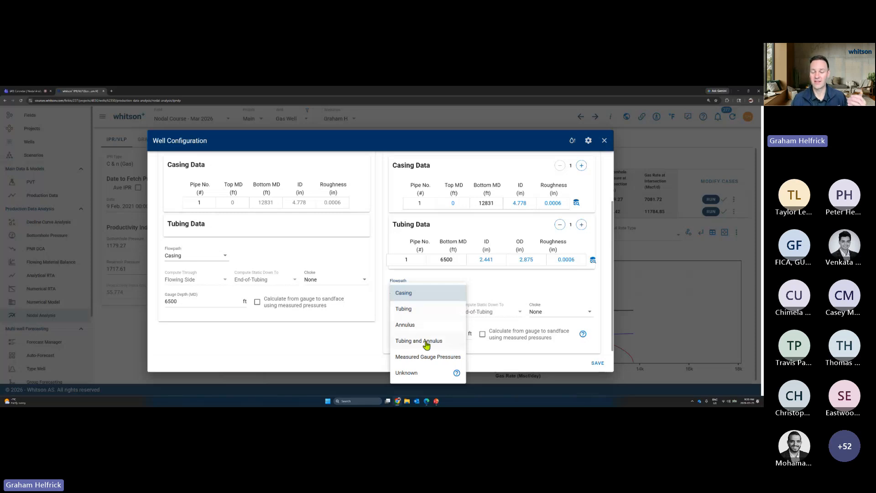
{"action": "left_click", "coordinate": [421, 312]}
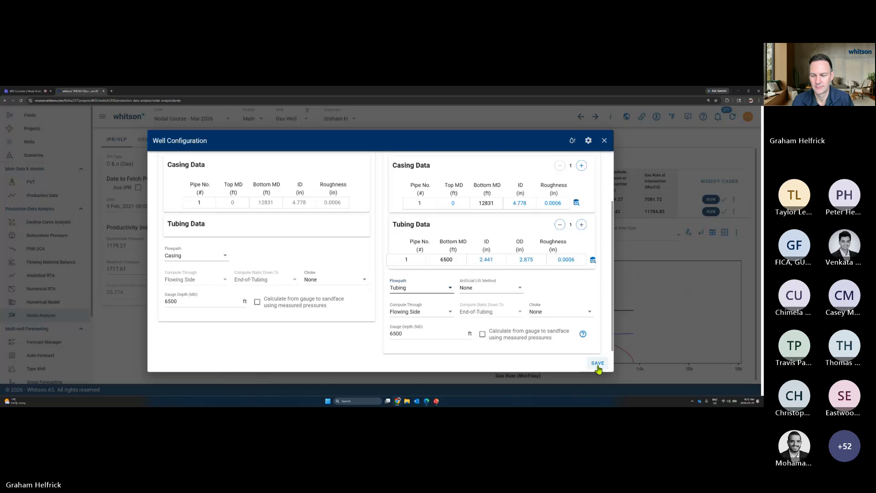
{"action": "left_click", "coordinate": [597, 363]}
{"action": "left_click", "coordinate": [598, 363]}
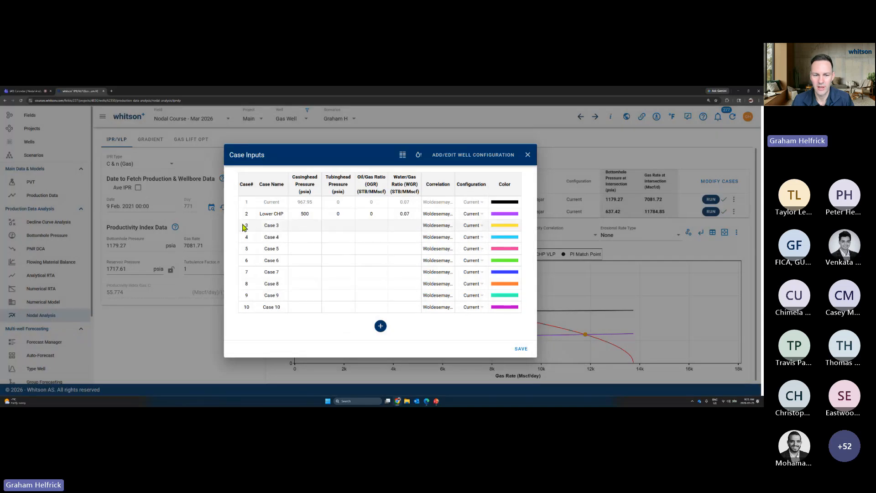
Assign the 2-7/8 configuration to case 3 and set its tubinghead pressure to 967.95 psia
{"action": "left_click", "coordinate": [482, 226]}
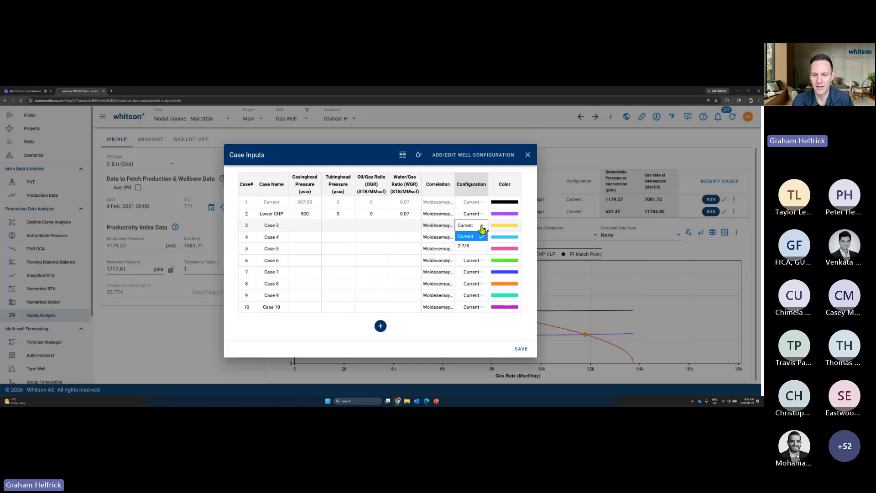
{"action": "left_click", "coordinate": [463, 246]}
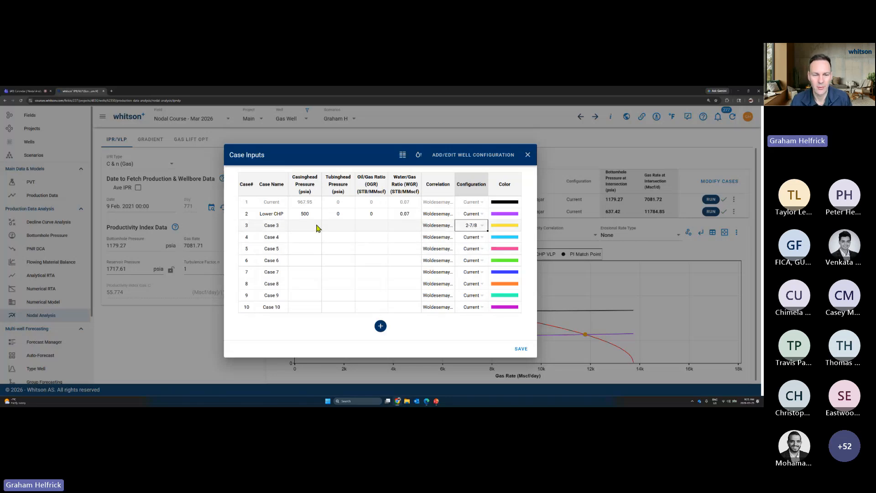
{"action": "left_click", "coordinate": [306, 204]}
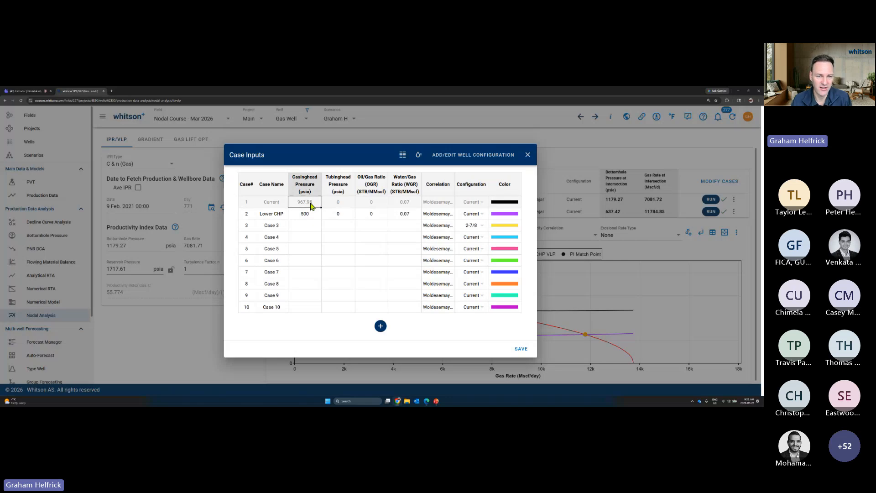
{"action": "left_click", "coordinate": [337, 227]}
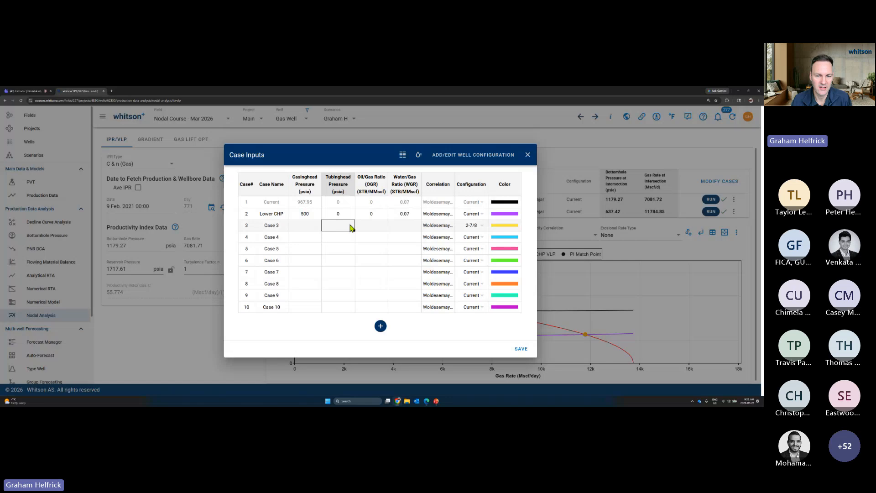
{"action": "type", "text": "967.95"}
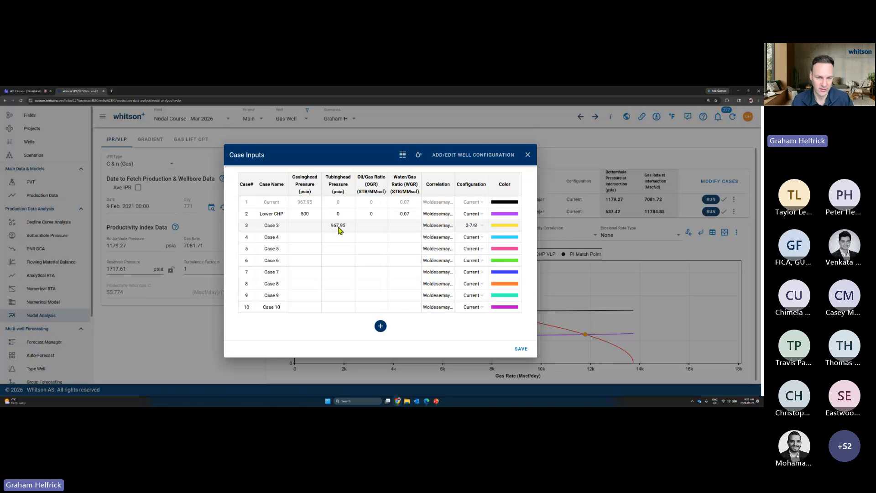
{"action": "left_click", "coordinate": [309, 228]}
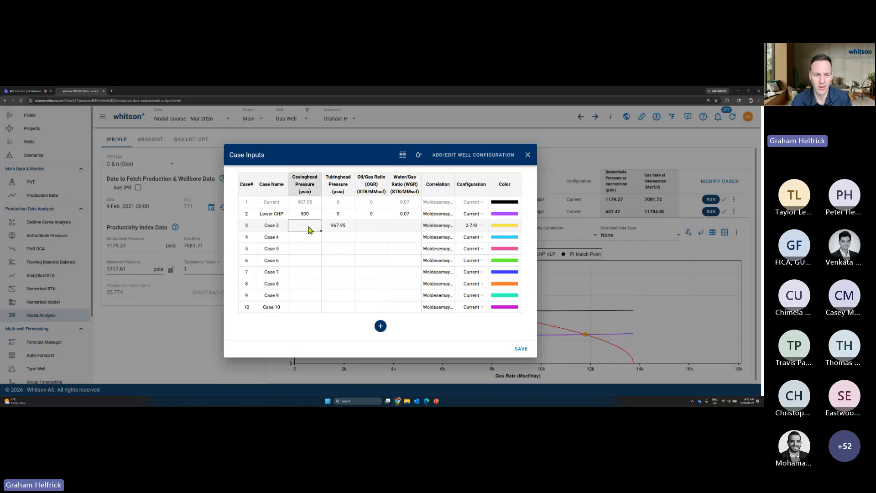
{"action": "left_click", "coordinate": [342, 228]}
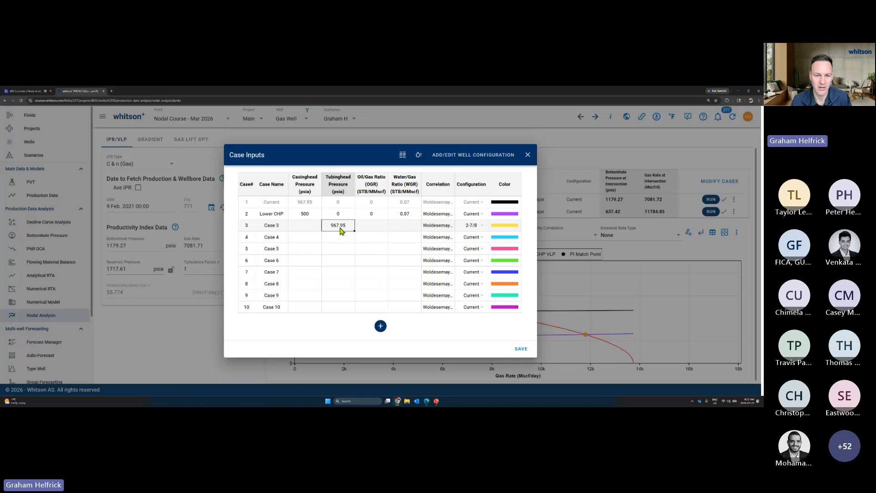
Copy the Lower CHP case's 0.07 water/gas ratio into case 3 and name the case 2-7/8
{"action": "left_click", "coordinate": [397, 215]}
{"action": "key", "text": "ctrl+c"}
{"action": "left_click", "coordinate": [398, 226]}
{"action": "key", "text": "ctrl+v"}
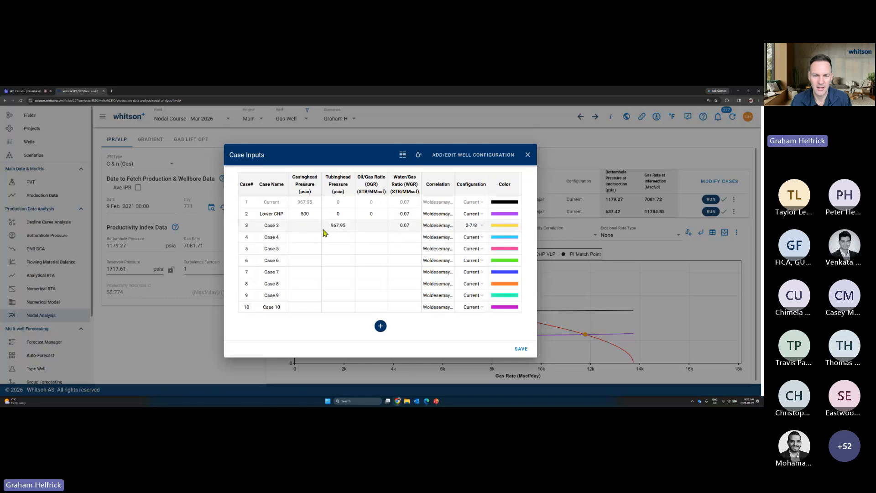
{"action": "left_click", "coordinate": [273, 226]}
{"action": "type", "text": "2-7/8"}
{"action": "key", "text": "Return"}
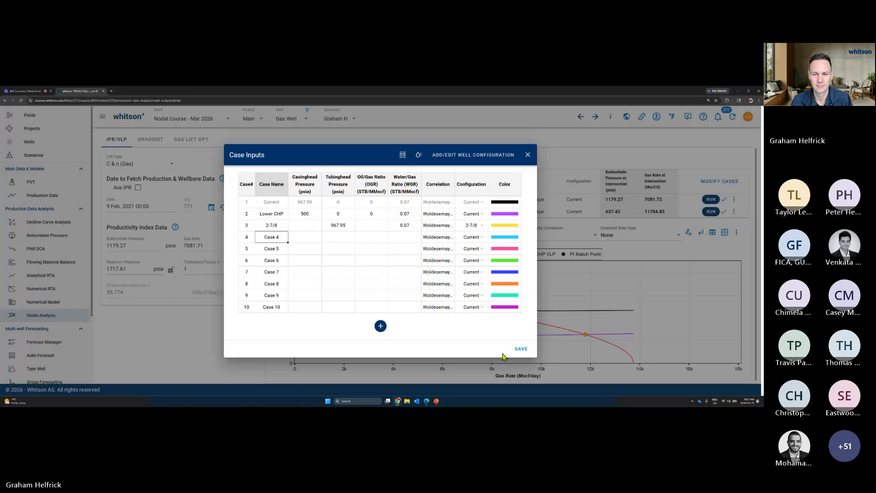
Save the case inputs and compare the 2-7/8 VLP curve and its IPR intersection with the Current one on the plot
{"action": "left_click", "coordinate": [521, 348]}
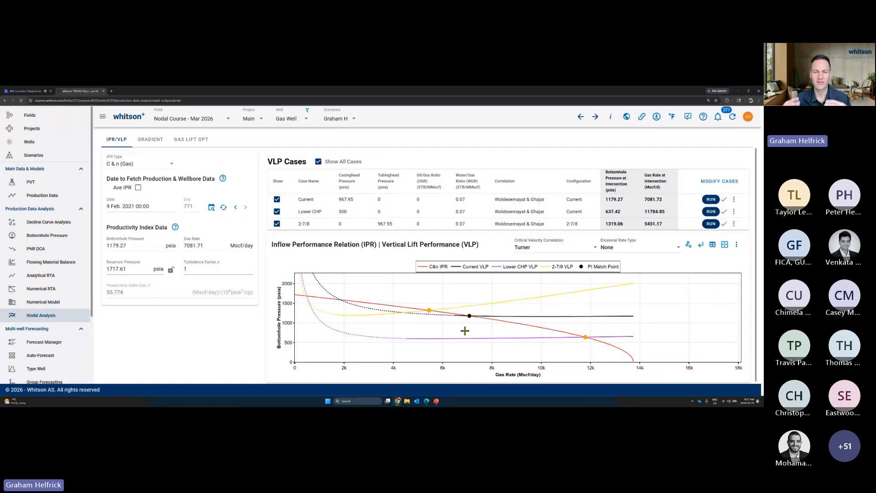
{"action": "mouse_move", "coordinate": [429, 310]}
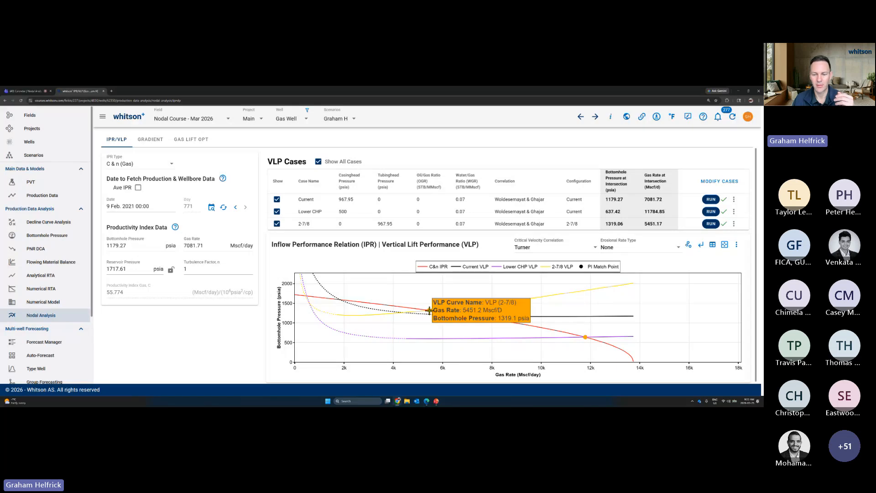
{"action": "mouse_move", "coordinate": [470, 322]}
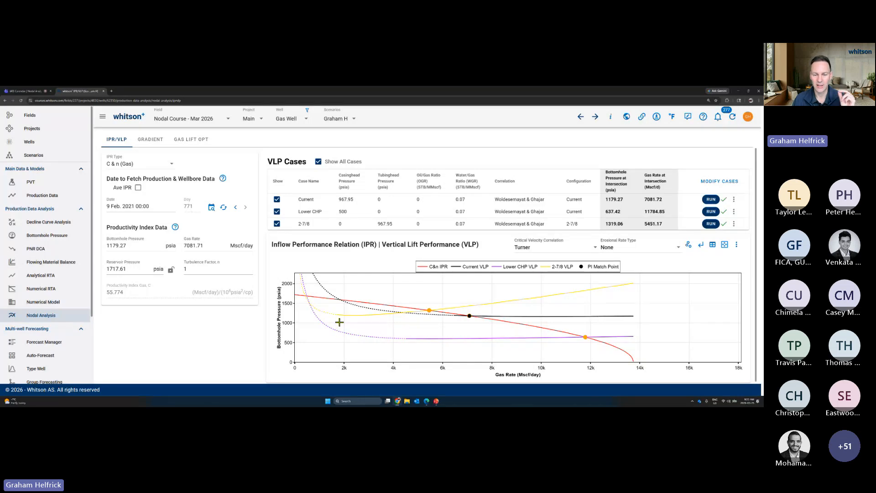
{"action": "mouse_move", "coordinate": [336, 322]}
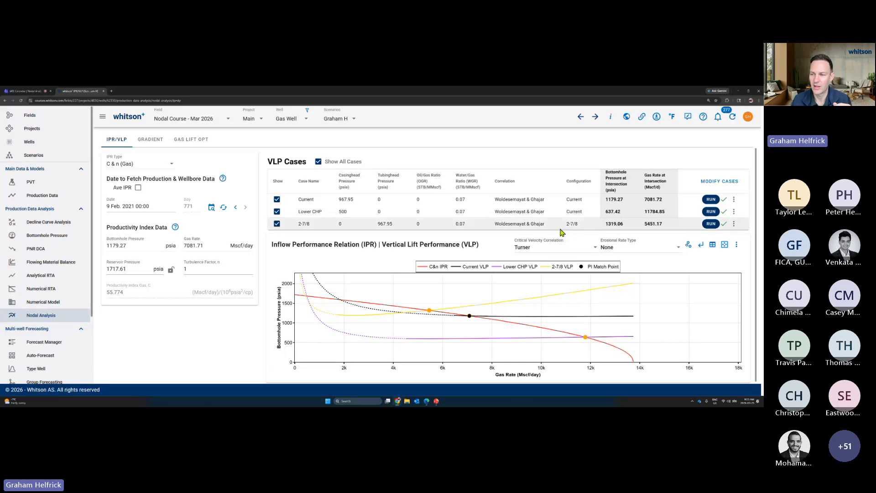
Start another new well configuration from the VLP case inputs and name it 2-3/8
{"action": "left_click", "coordinate": [715, 183]}
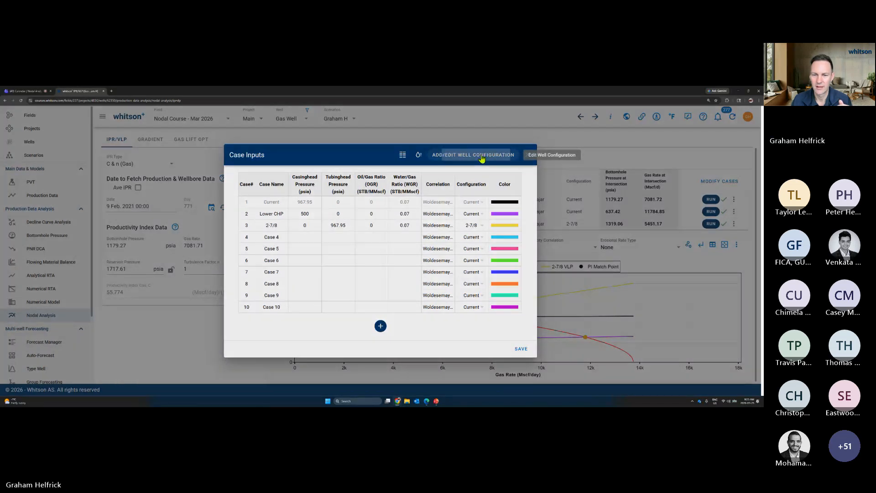
{"action": "left_click", "coordinate": [481, 159]}
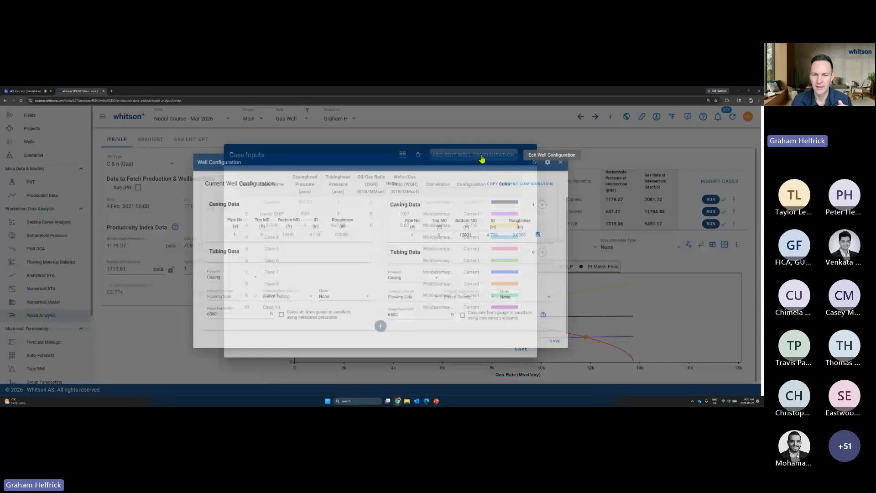
{"action": "left_click", "coordinate": [409, 207]}
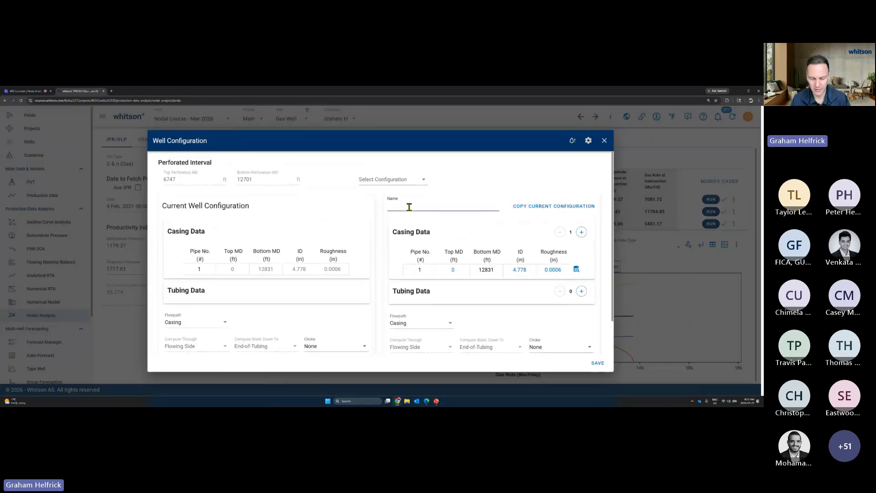
{"action": "type", "text": "2-3/8"}
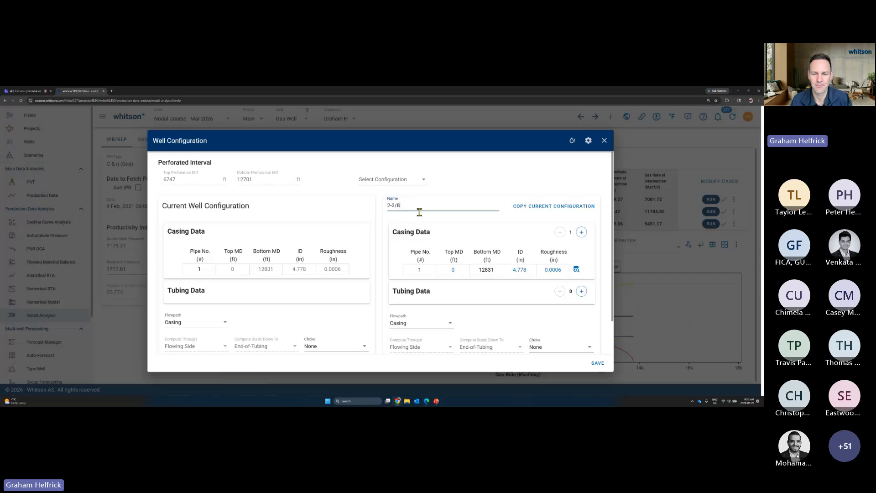
{"action": "left_click", "coordinate": [462, 243]}
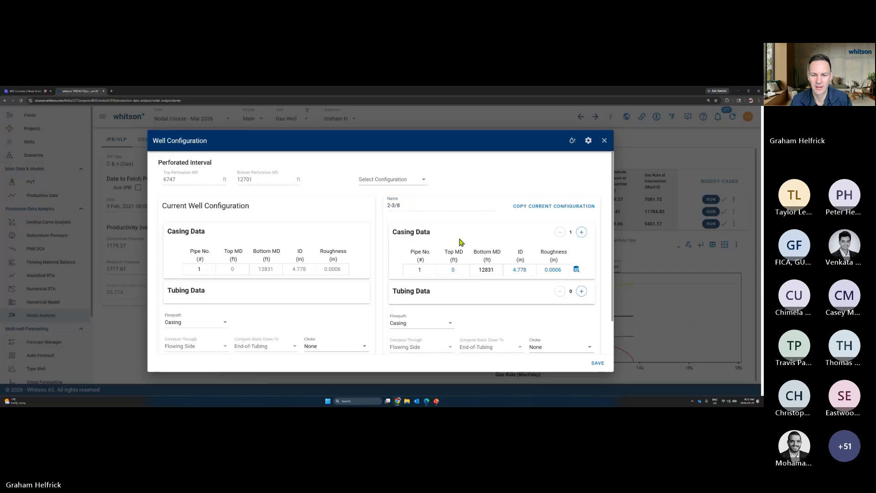
Add one tubing string with a bottom MD of 6500 ft, using the 2.375 in OD, 4.6 lb/ft size from the tubing catalogue
{"action": "scroll", "coordinate": [458, 244], "scroll_direction": "down", "scroll_amount": 1}
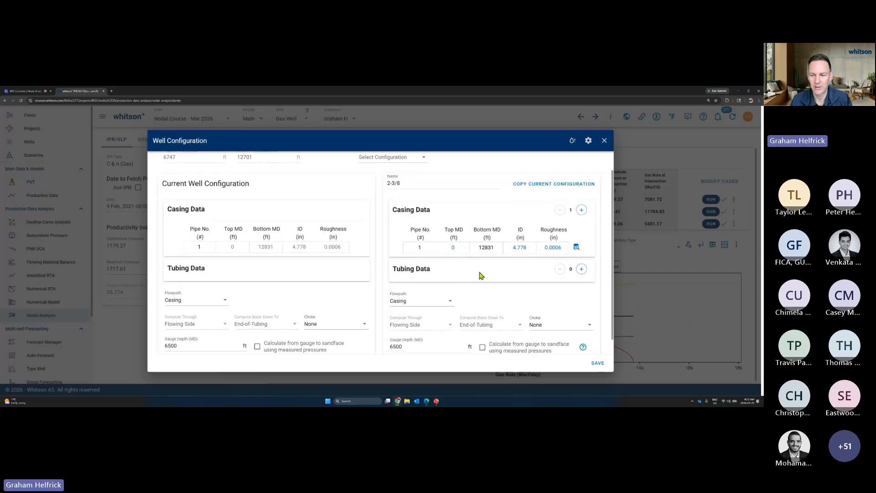
{"action": "left_click", "coordinate": [581, 270]}
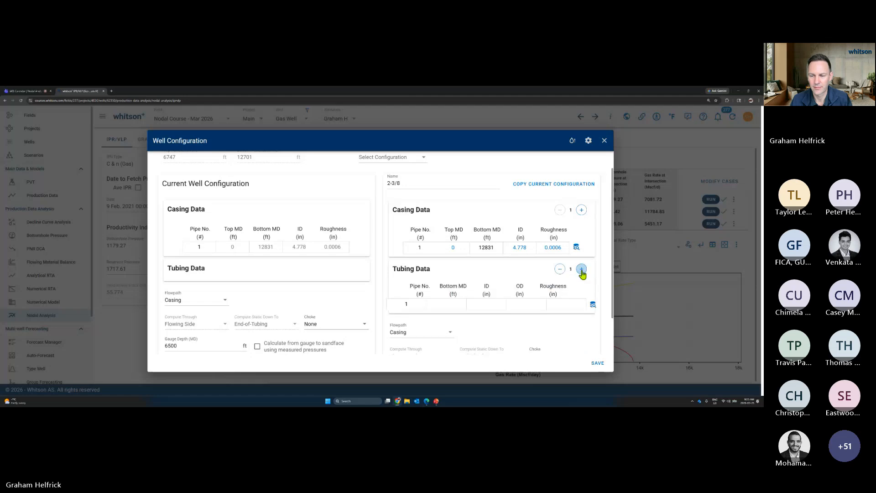
{"action": "left_click", "coordinate": [445, 304]}
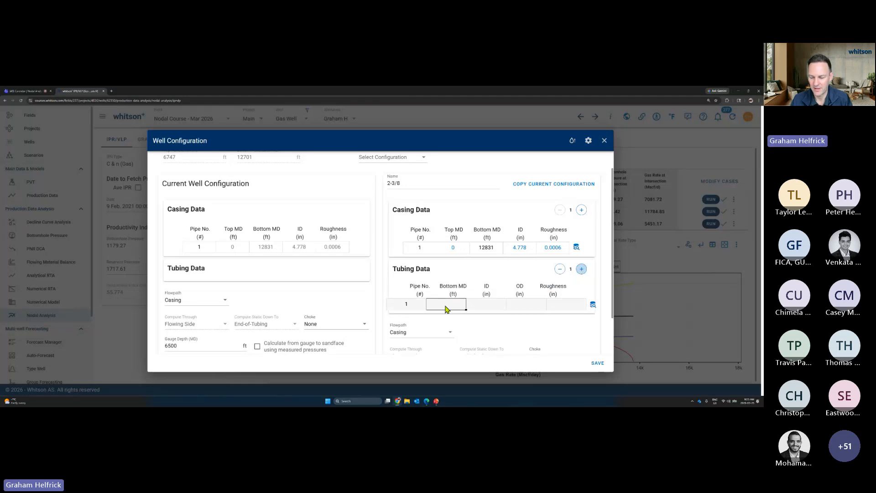
{"action": "type", "text": "6500"}
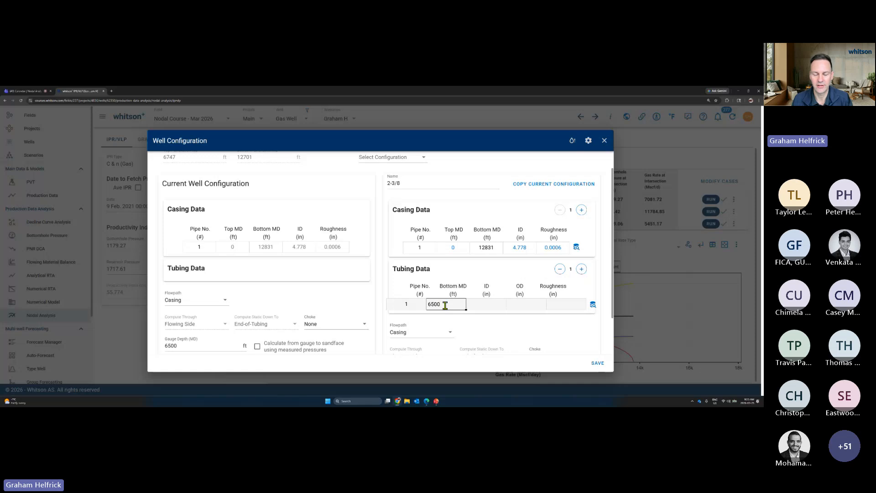
{"action": "key", "text": "Return"}
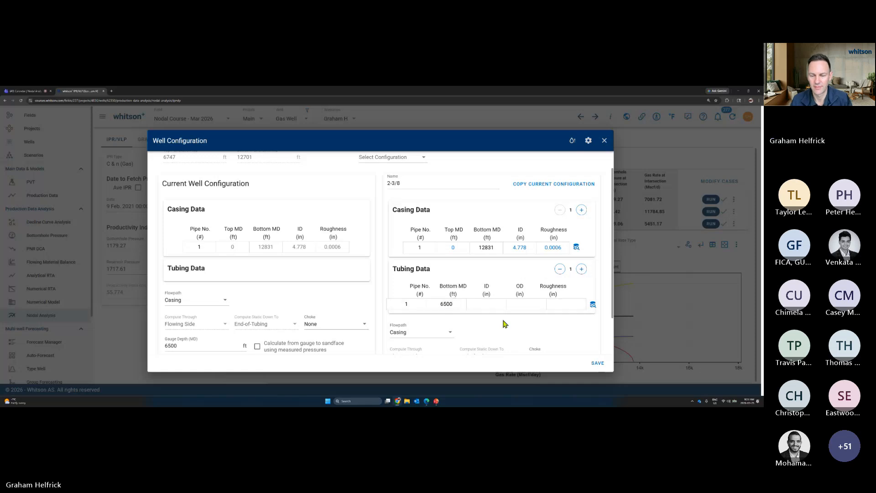
{"action": "left_click", "coordinate": [593, 304]}
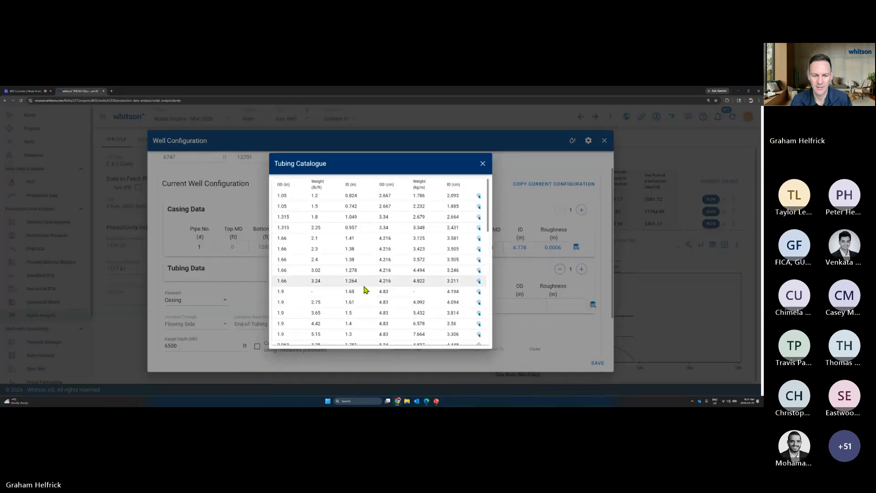
{"action": "scroll", "coordinate": [366, 289], "scroll_direction": "down", "scroll_amount": 3}
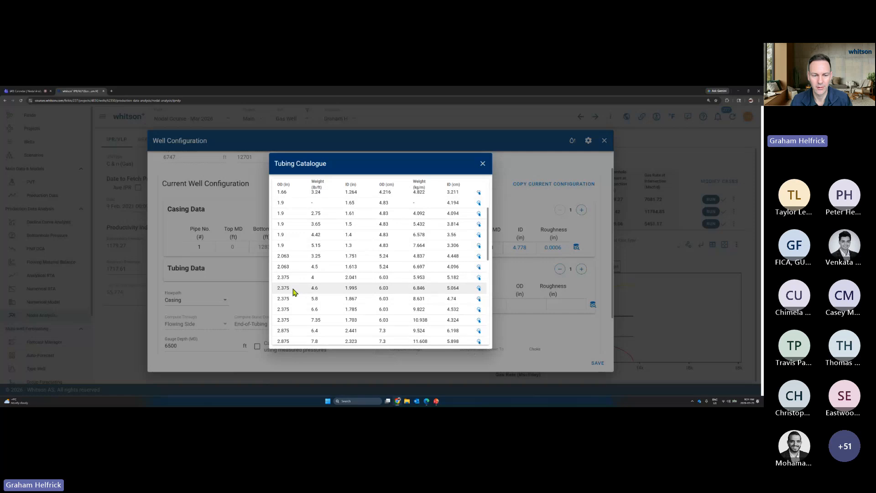
{"action": "left_click", "coordinate": [330, 294]}
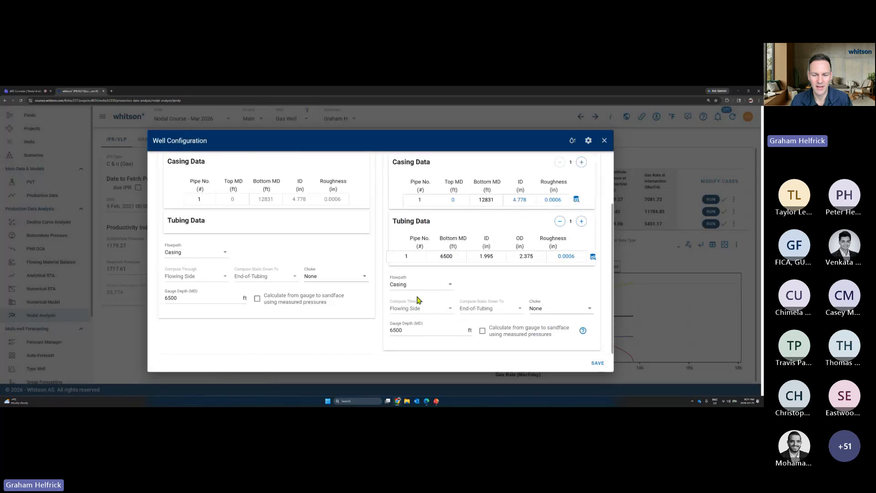
Set the flowpath of the 2-3/8 configuration to Tubing and save the configuration
{"action": "left_click", "coordinate": [416, 288]}
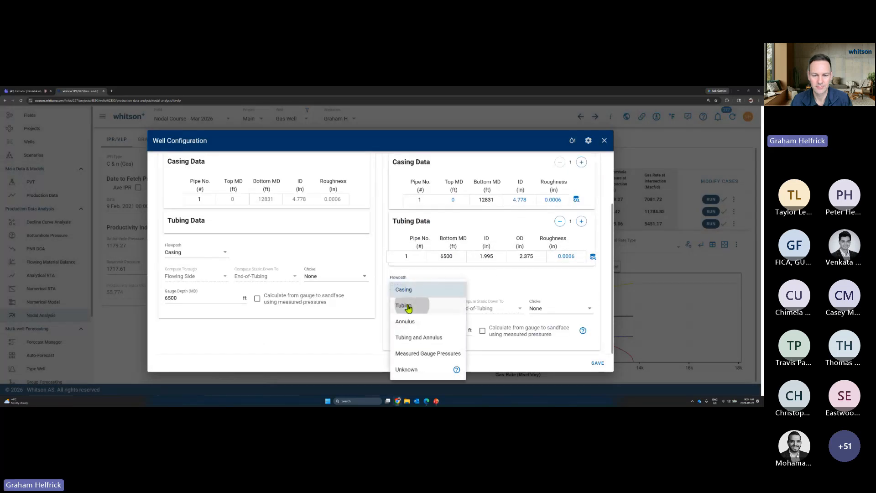
{"action": "left_click", "coordinate": [408, 307]}
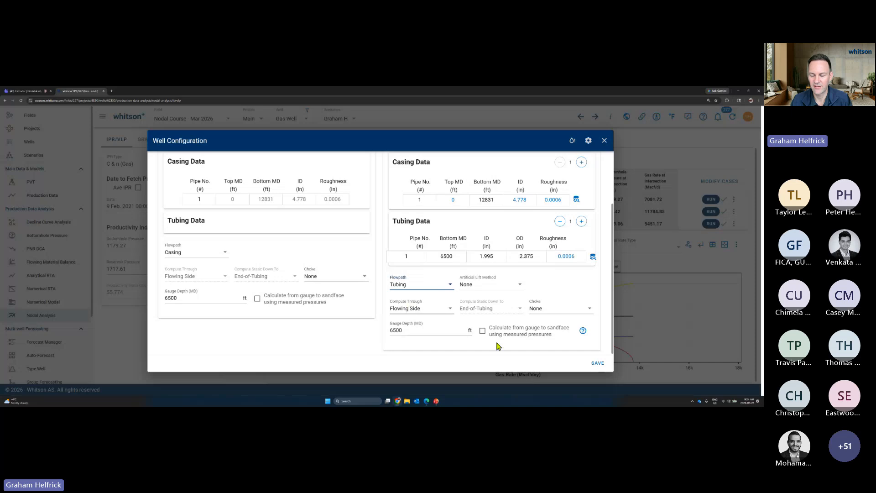
{"action": "left_click", "coordinate": [598, 363]}
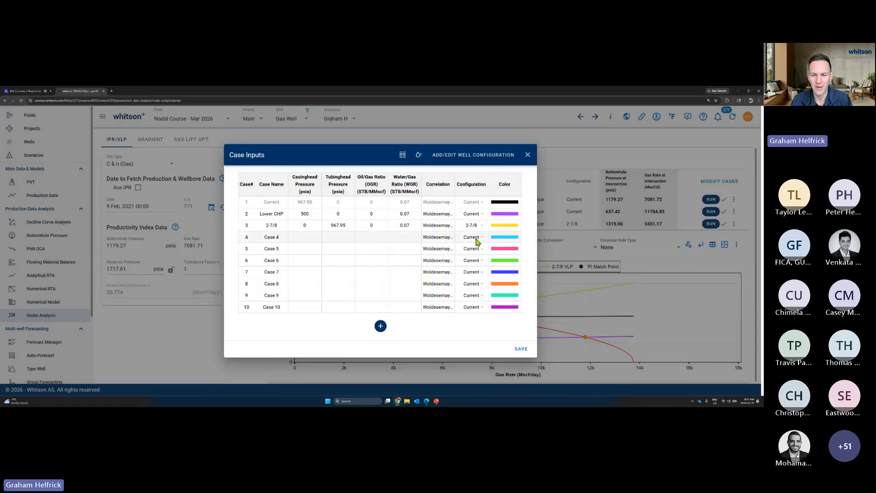
Assign the 2-3/8 configuration to case 4 and copy the pressures and fluid ratios from the 2-7/8 case into it
{"action": "left_click", "coordinate": [476, 241]}
{"action": "left_click", "coordinate": [474, 272]}
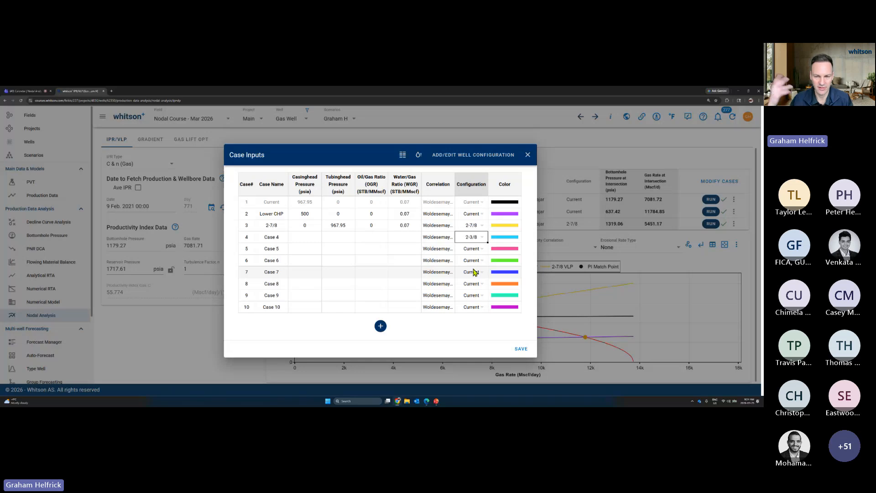
{"action": "left_click_drag", "start_coordinate": [307, 228], "coordinate": [393, 229]}
{"action": "key", "text": "ctrl+c"}
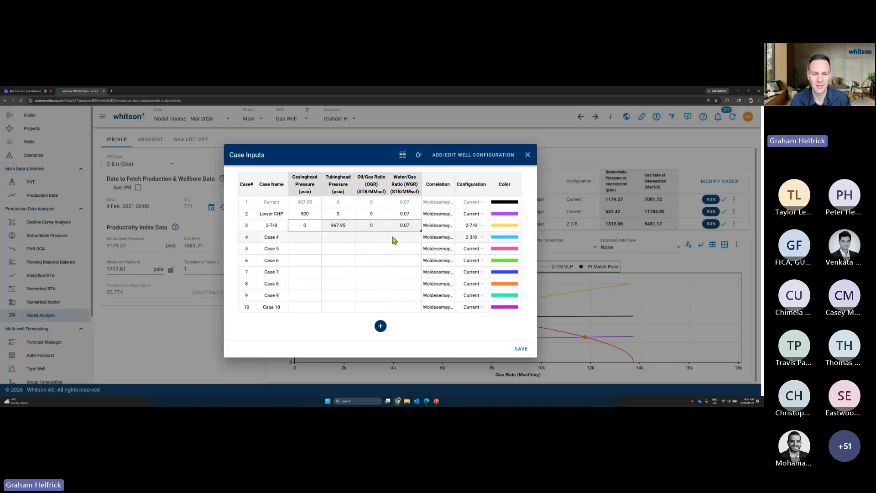
{"action": "left_click", "coordinate": [312, 237]}
{"action": "key", "text": "ctrl+v"}
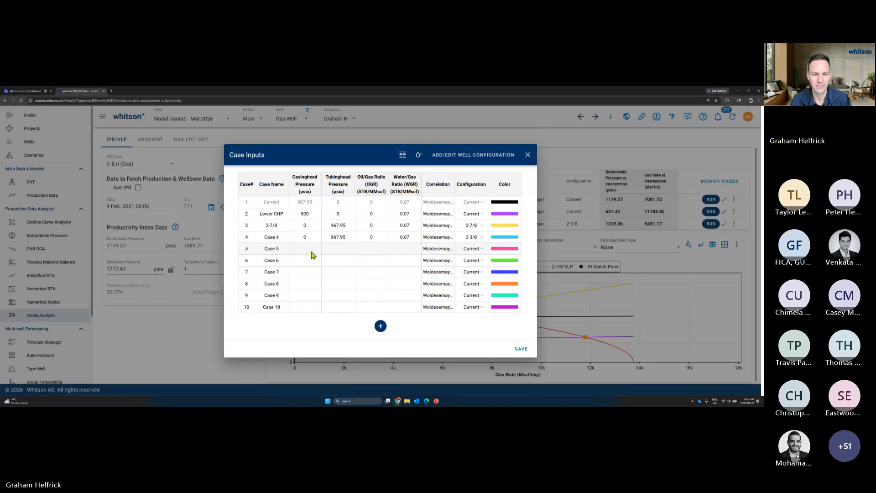
Name case 4 2-3/8 and save the case inputs to plot its VLP curve
{"action": "left_click", "coordinate": [276, 238]}
{"action": "type", "text": "2-3/8"}
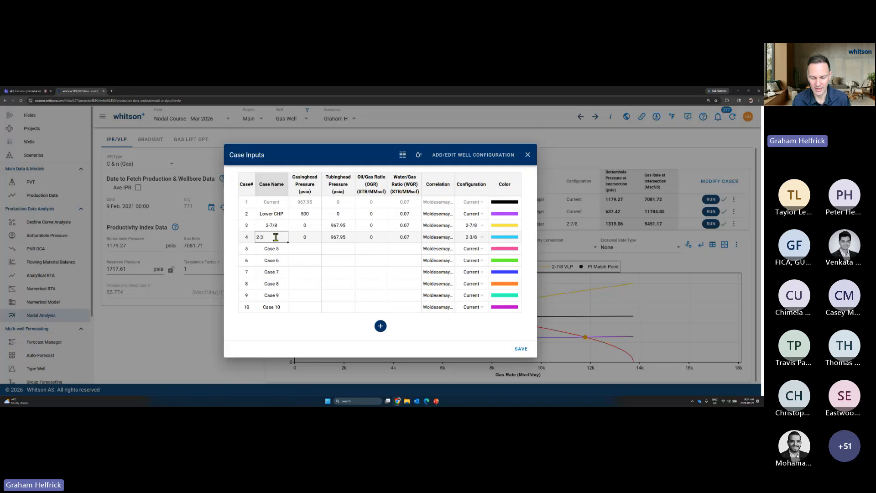
{"action": "key", "text": "Return"}
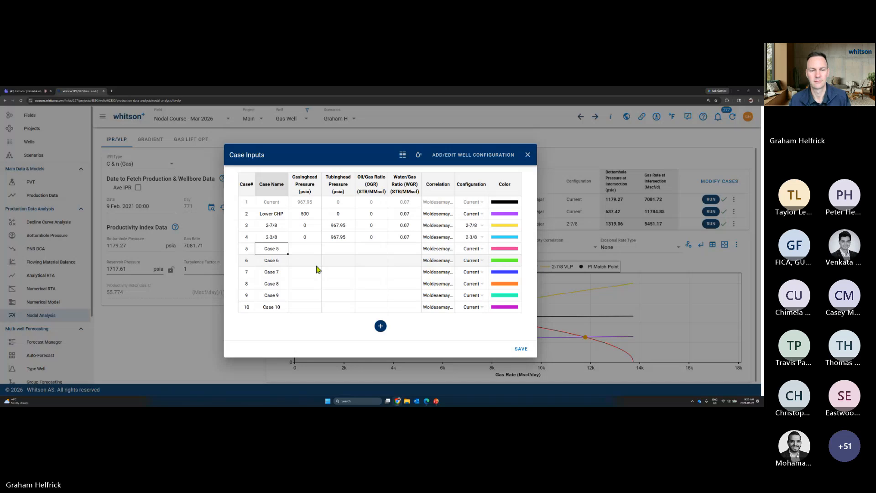
{"action": "left_click", "coordinate": [525, 352]}
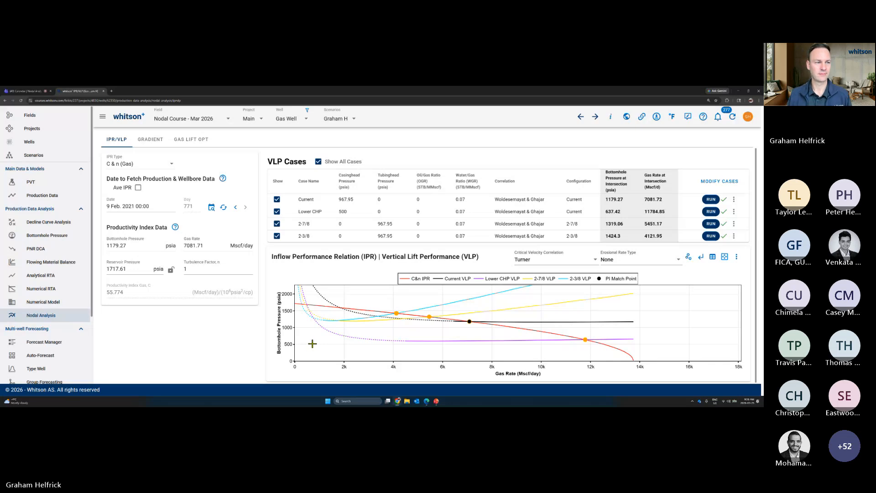
Check the meeting chat in Teams, and in whitson+ switch the Gas Well scenario back to the presenter's own
{"action": "left_click", "coordinate": [26, 91]}
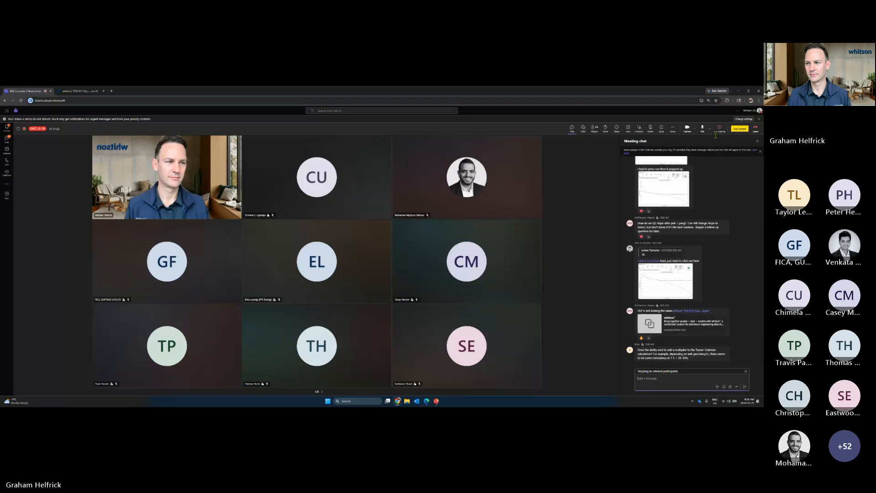
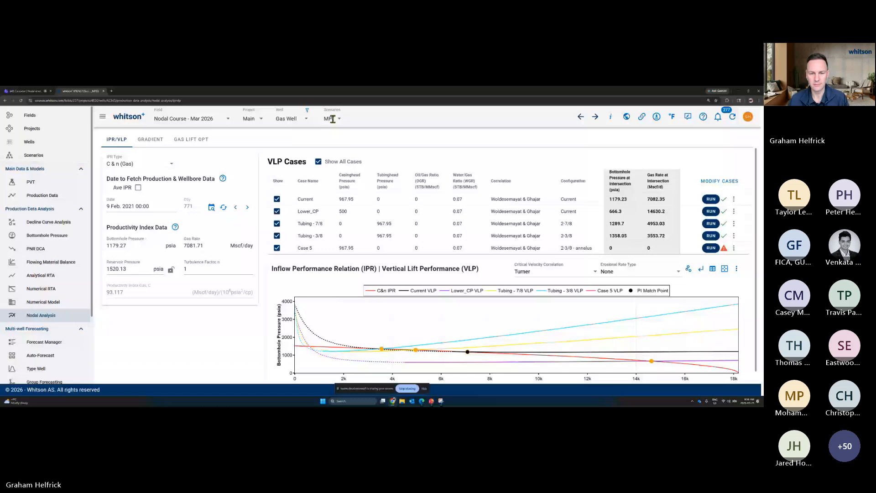
{"action": "left_click", "coordinate": [333, 119]}
{"action": "left_click", "coordinate": [347, 217]}
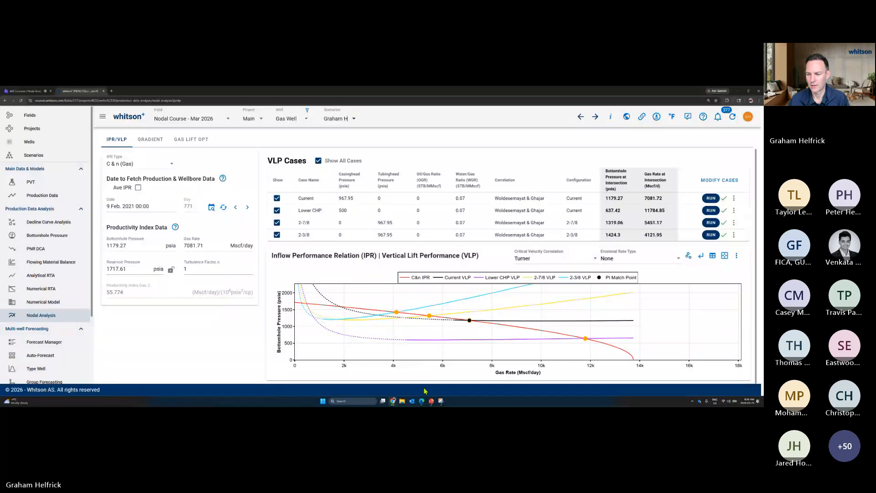
{"action": "mouse_move", "coordinate": [320, 319]}
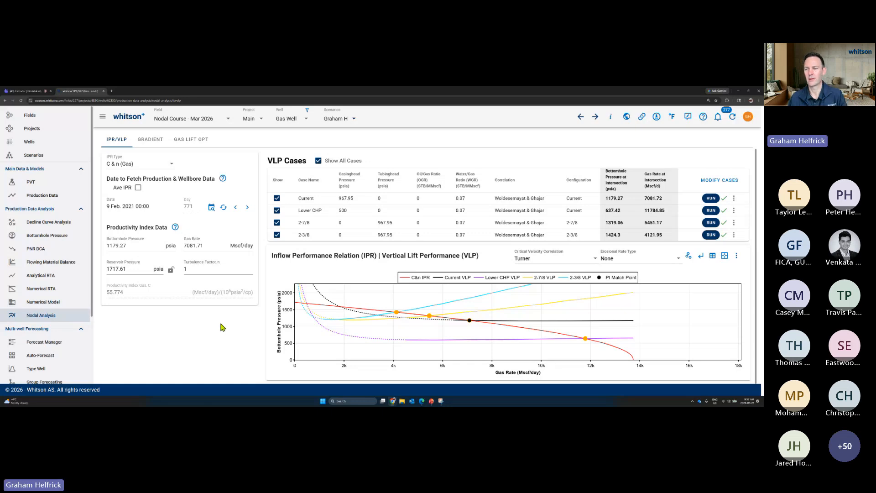
Start a new well configuration from the VLP case inputs and name it WH Choke
{"action": "left_click", "coordinate": [729, 182]}
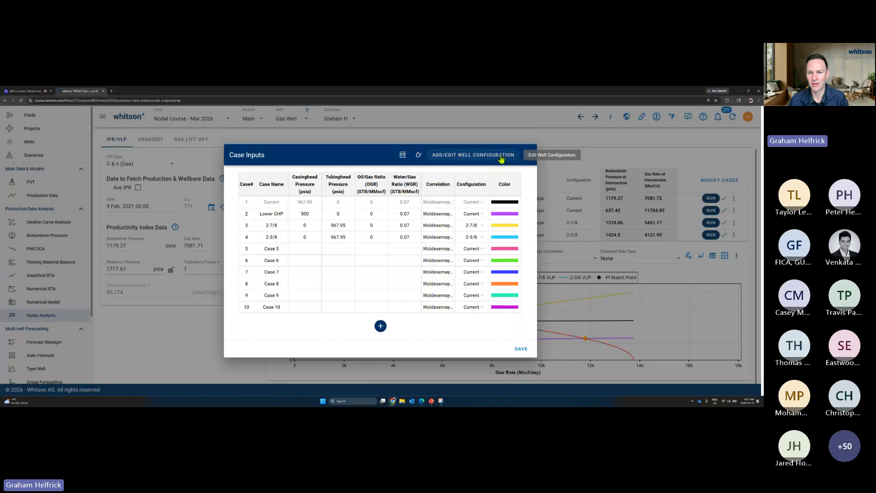
{"action": "left_click", "coordinate": [459, 156]}
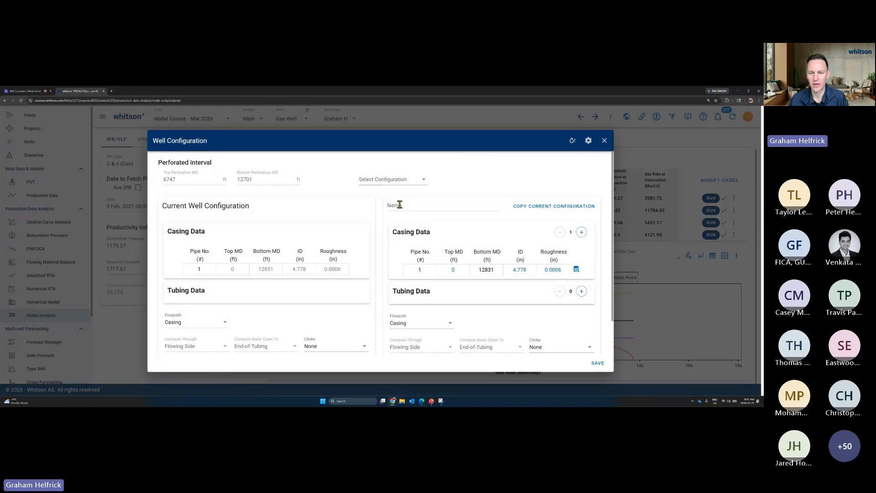
{"action": "left_click", "coordinate": [400, 205]}
{"action": "type", "text": "WH"}
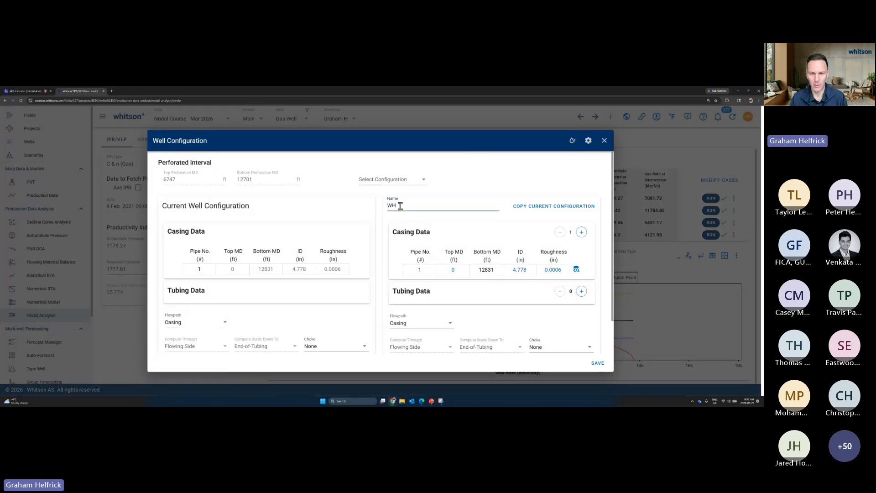
{"action": "type", "text": " Choke"}
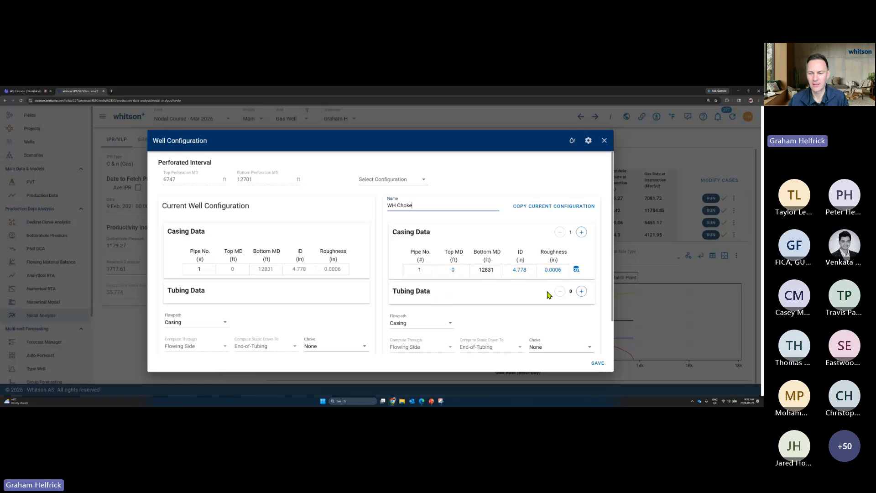
Add one tubing string with a bottom MD of 6500 ft, using the 2.875 in OD, 6.4 lb/ft size from the tubing catalogue
{"action": "left_click", "coordinate": [582, 292]}
{"action": "scroll", "coordinate": [505, 318], "scroll_direction": "down", "scroll_amount": 1}
{"action": "left_click", "coordinate": [447, 284]}
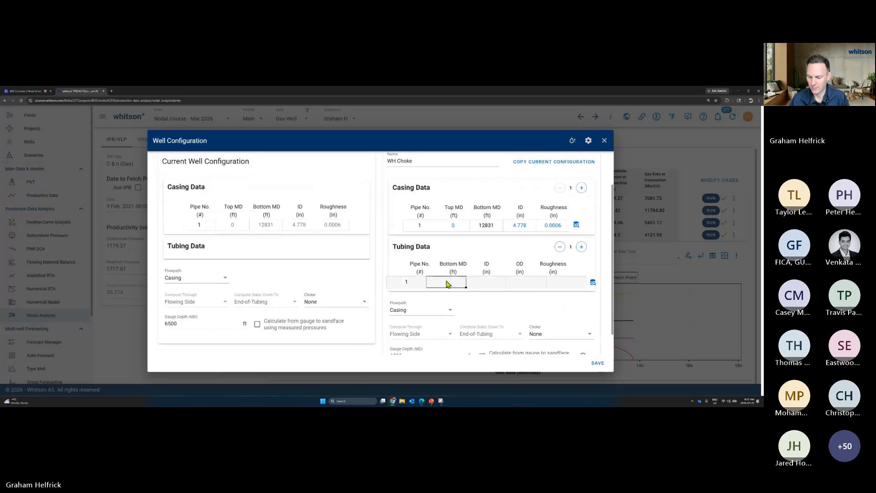
{"action": "type", "text": "6500"}
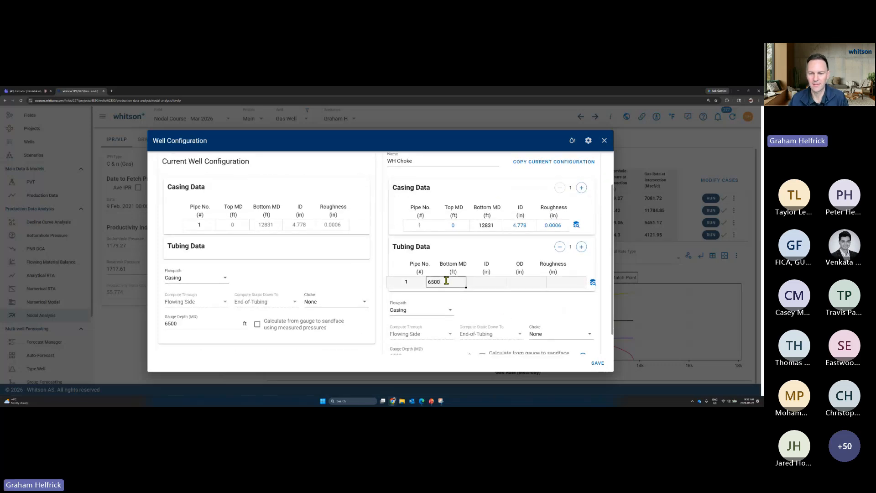
{"action": "left_click", "coordinate": [494, 299]}
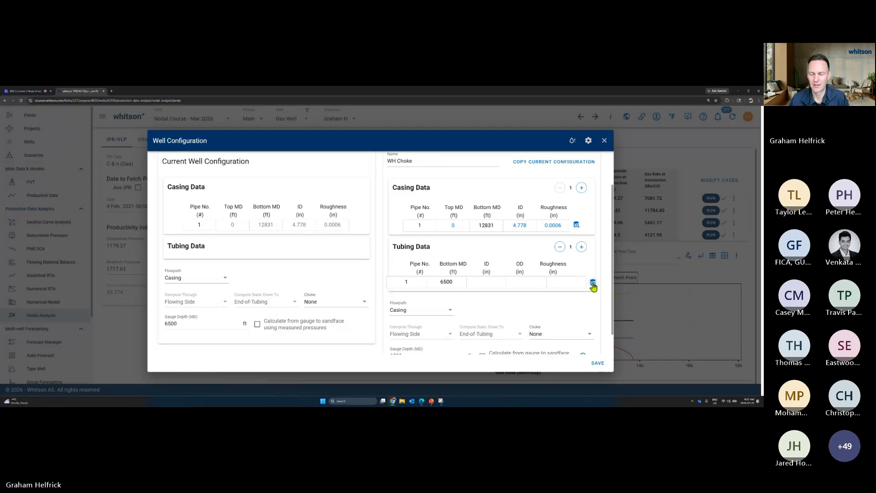
{"action": "left_click", "coordinate": [593, 284]}
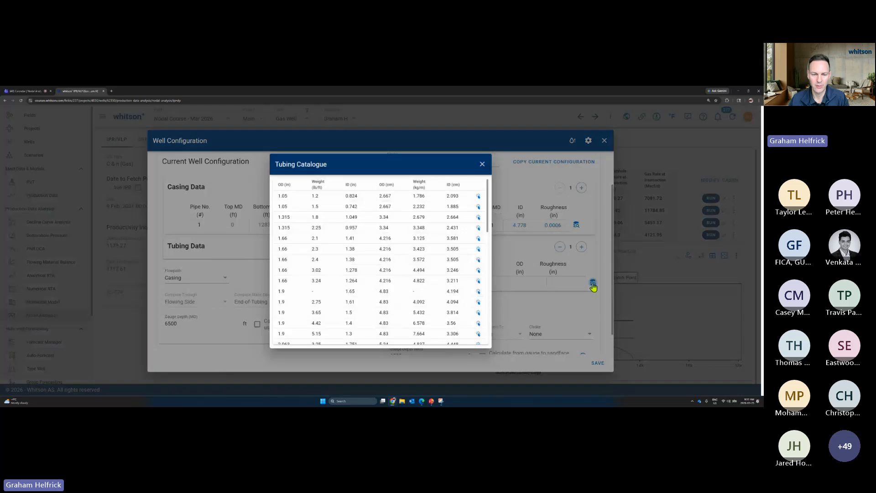
{"action": "scroll", "coordinate": [388, 297], "scroll_direction": "down", "scroll_amount": 3}
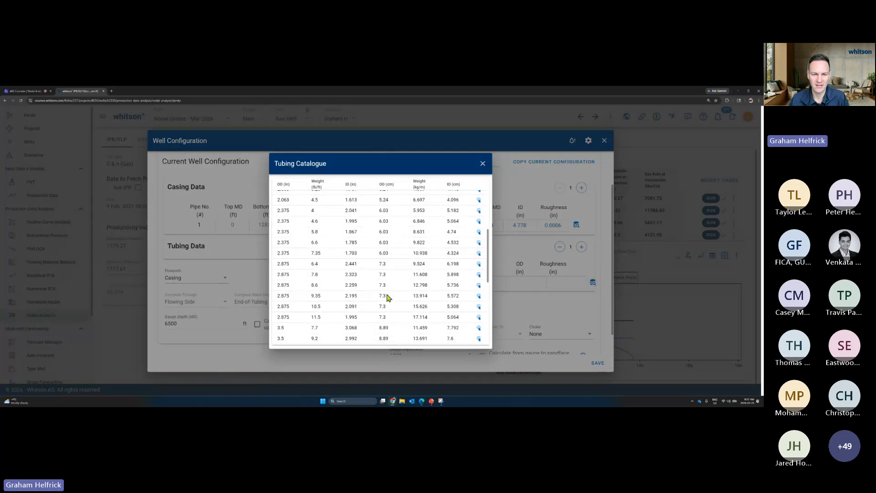
{"action": "left_click", "coordinate": [324, 267]}
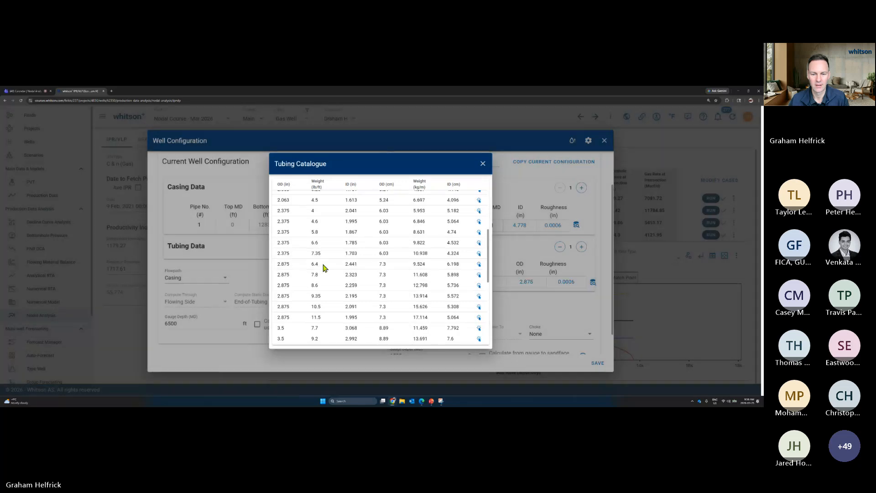
Set the WH Choke configuration's flowpath to Tubing and its choke type to Wellhead Choke, keeping the default choke data
{"action": "scroll", "coordinate": [418, 284], "scroll_direction": "down", "scroll_amount": 1}
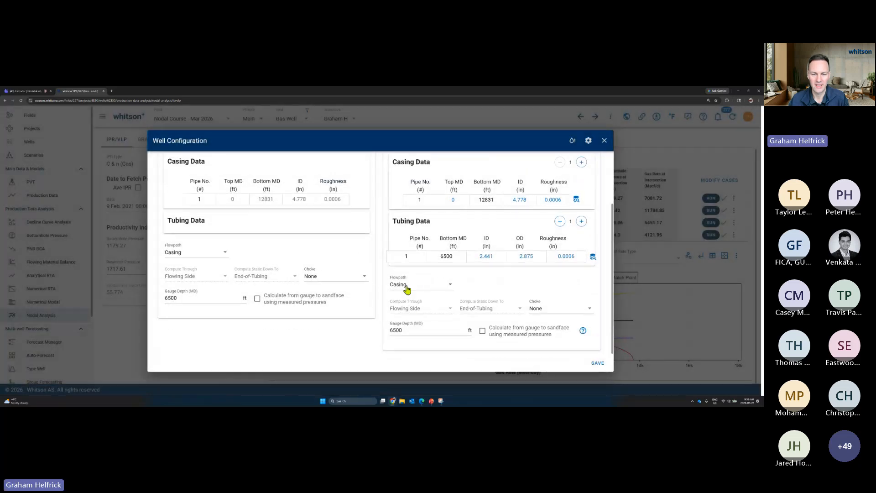
{"action": "left_click", "coordinate": [414, 284]}
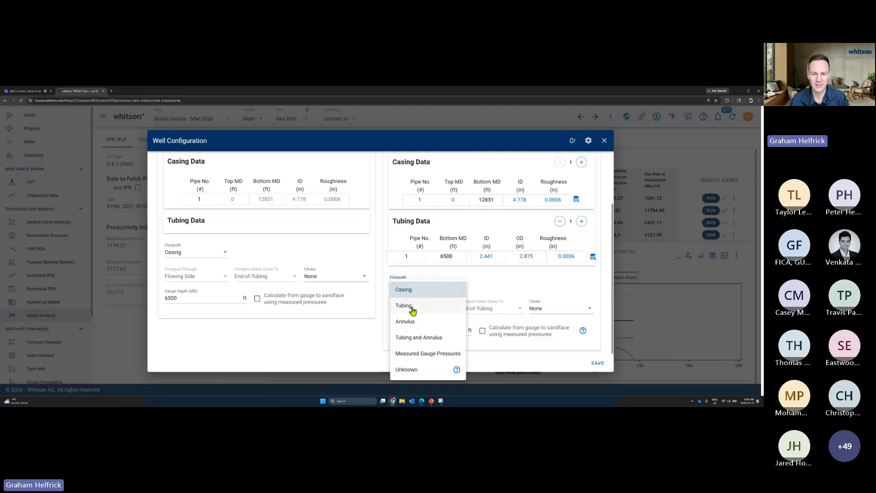
{"action": "left_click", "coordinate": [404, 306]}
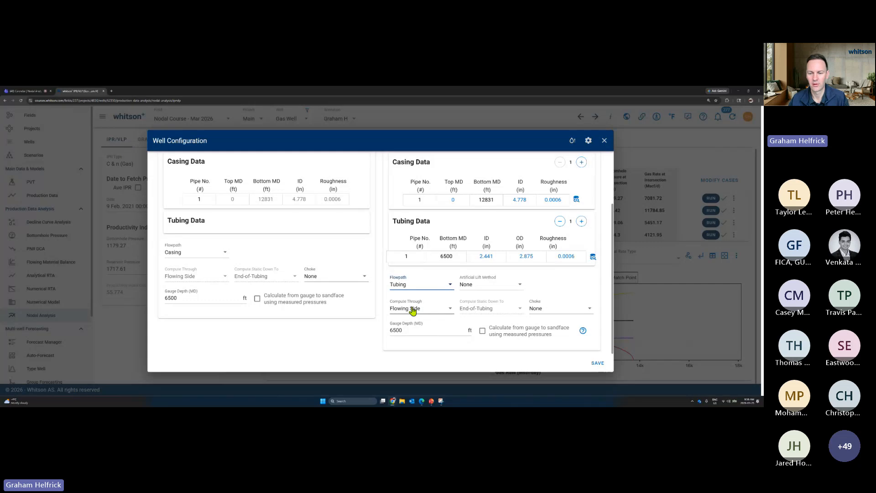
{"action": "left_click", "coordinate": [555, 309]}
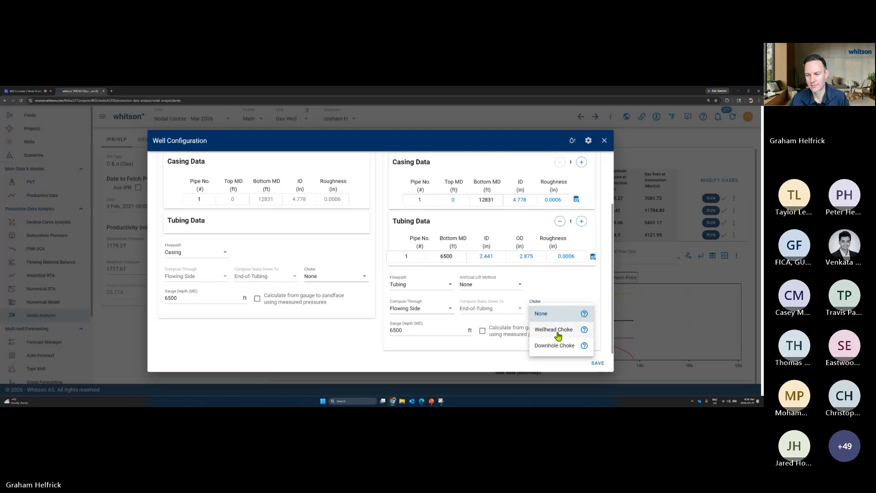
{"action": "left_click", "coordinate": [558, 335]}
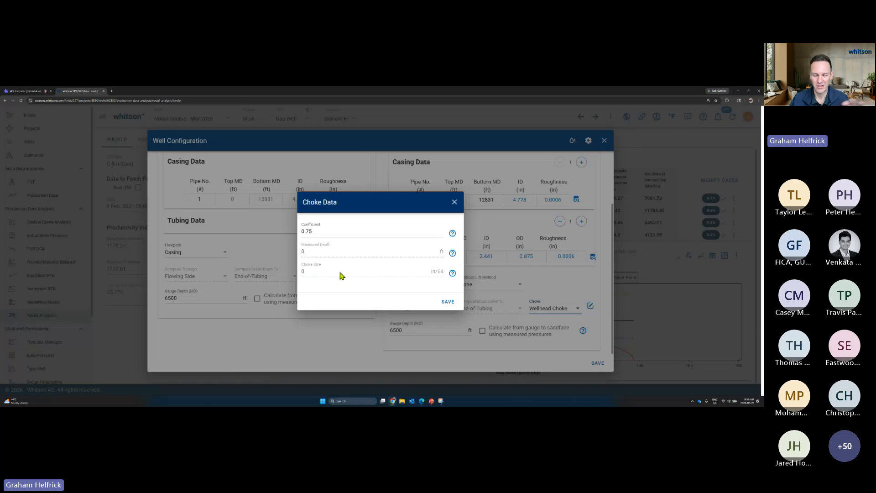
{"action": "left_click", "coordinate": [454, 203]}
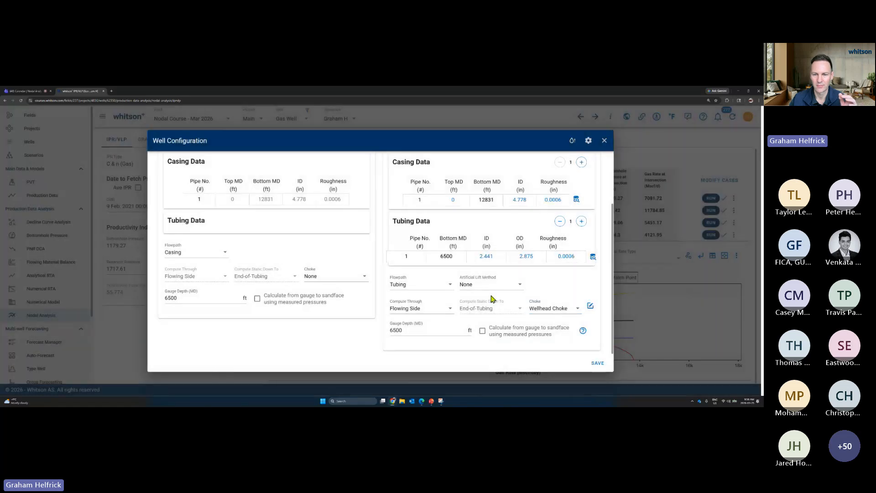
Review the WH Choke configuration and its choke data, and save the configuration to return to the case inputs
{"action": "scroll", "coordinate": [492, 299], "scroll_direction": "up", "scroll_amount": 2}
{"action": "scroll", "coordinate": [491, 299], "scroll_direction": "up", "scroll_amount": 1}
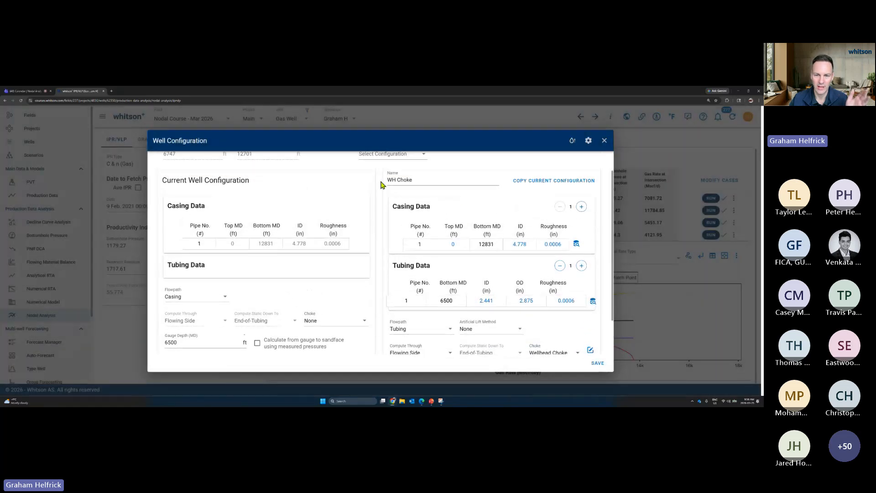
{"action": "scroll", "coordinate": [433, 256], "scroll_direction": "down", "scroll_amount": 2}
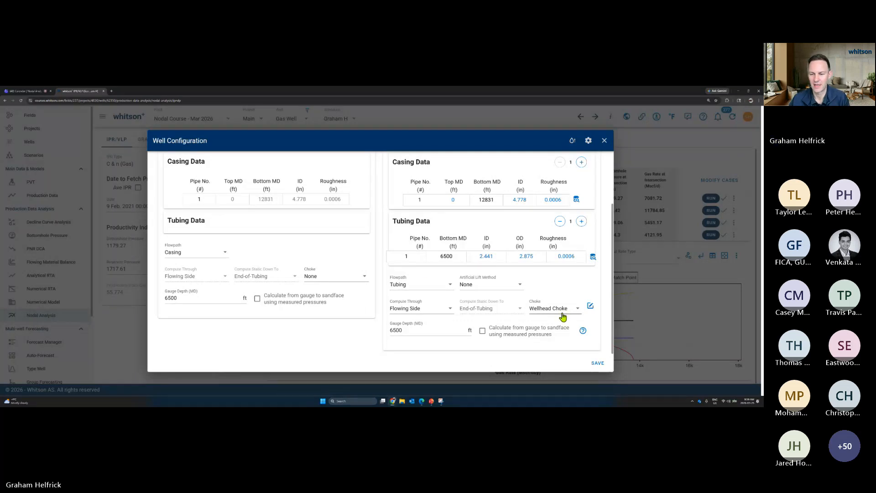
{"action": "left_click", "coordinate": [590, 306]}
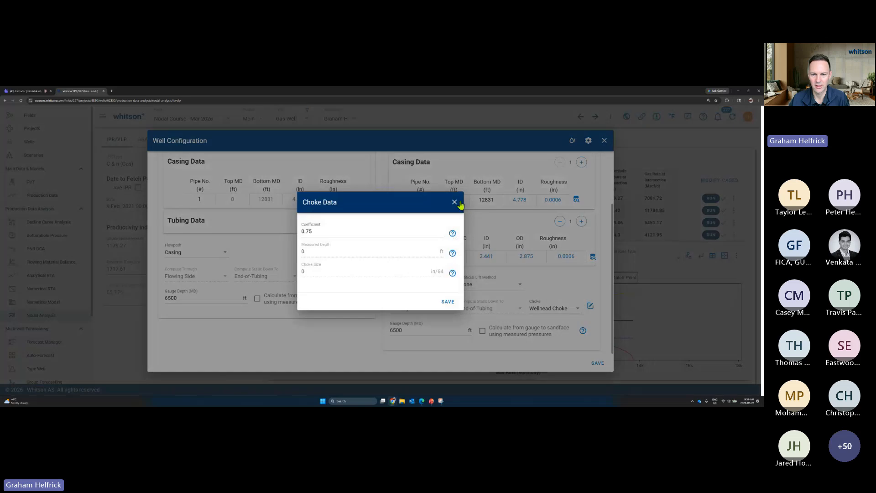
{"action": "left_click", "coordinate": [449, 206]}
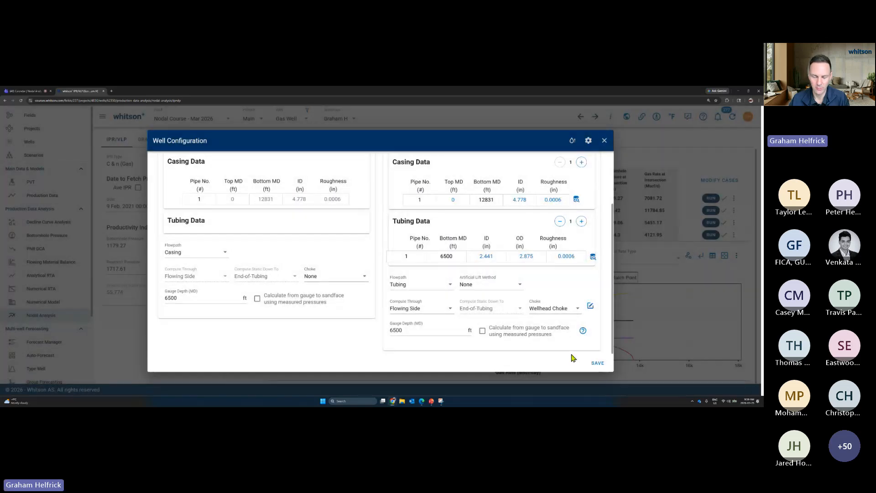
{"action": "left_click", "coordinate": [602, 365]}
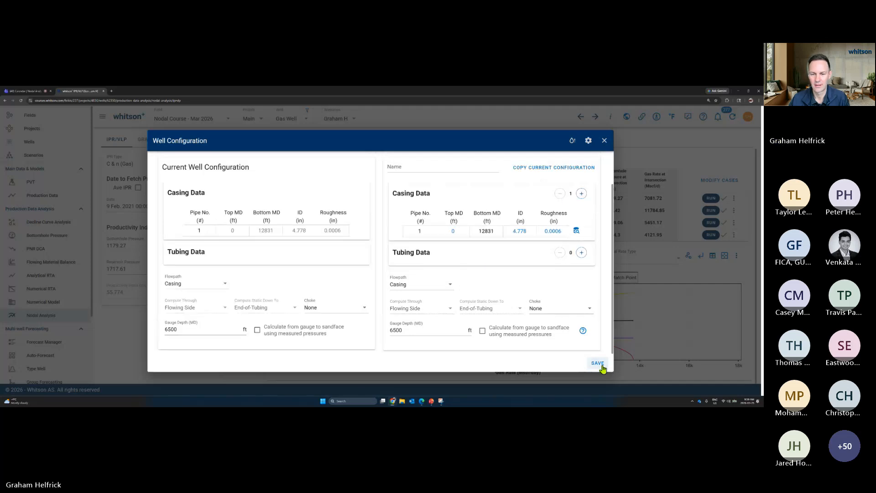
{"action": "left_click", "coordinate": [601, 365]}
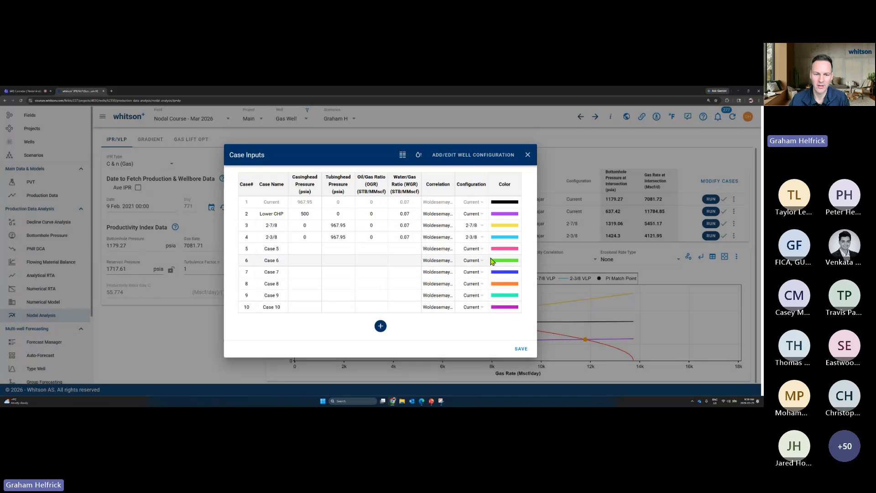
Assign the WH Choke configuration to cases 5, 6 and 7
{"action": "left_click", "coordinate": [477, 250]}
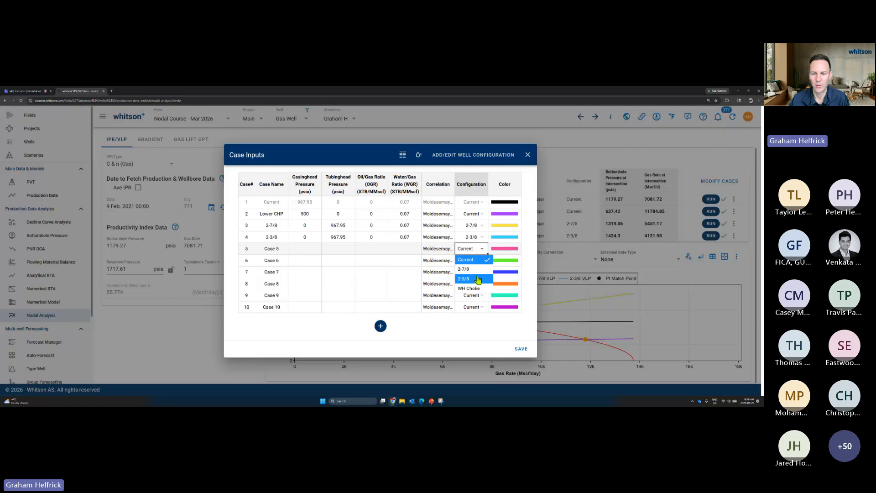
{"action": "left_click", "coordinate": [472, 288]}
{"action": "left_click", "coordinate": [504, 261]}
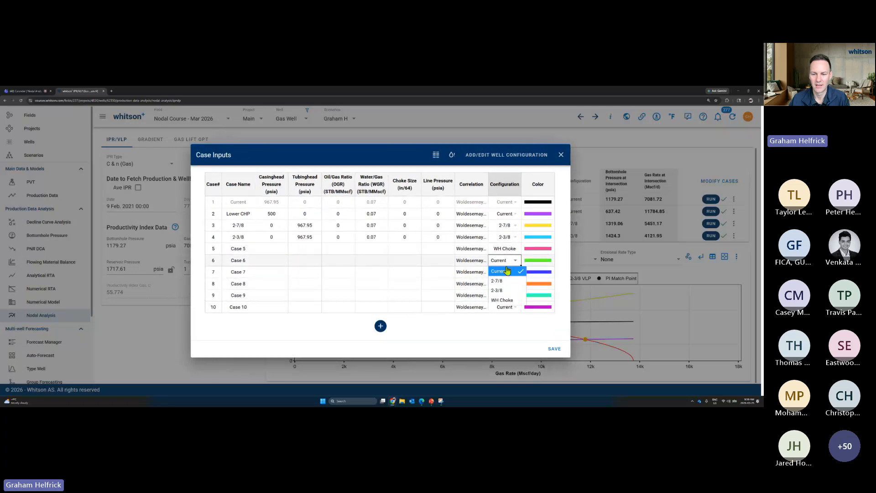
{"action": "left_click", "coordinate": [501, 300]}
{"action": "left_click", "coordinate": [507, 272]}
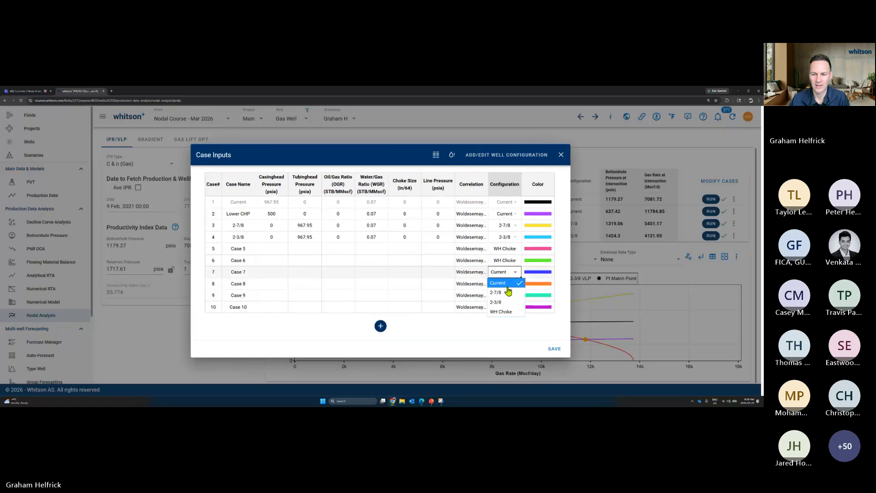
{"action": "left_click", "coordinate": [501, 312]}
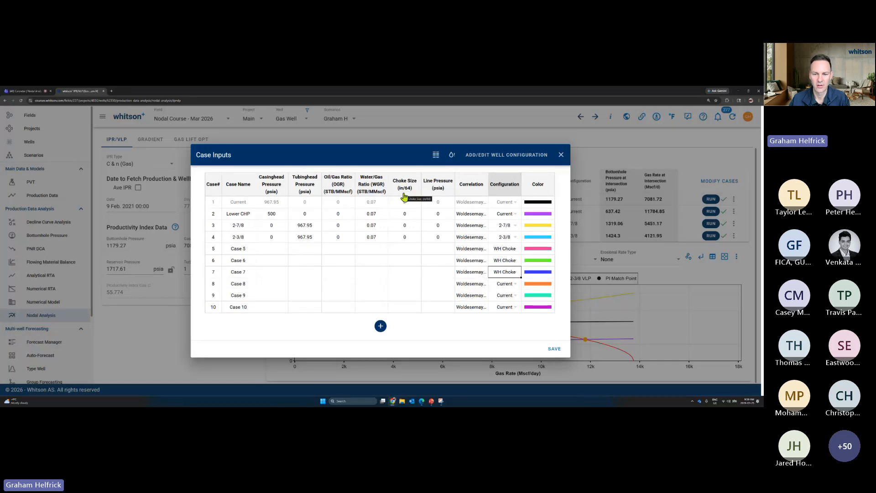
Set the choke sizes to 40, 32 and 24 (in/64) for cases 5, 6 and 7 respectively
{"action": "left_click", "coordinate": [404, 250]}
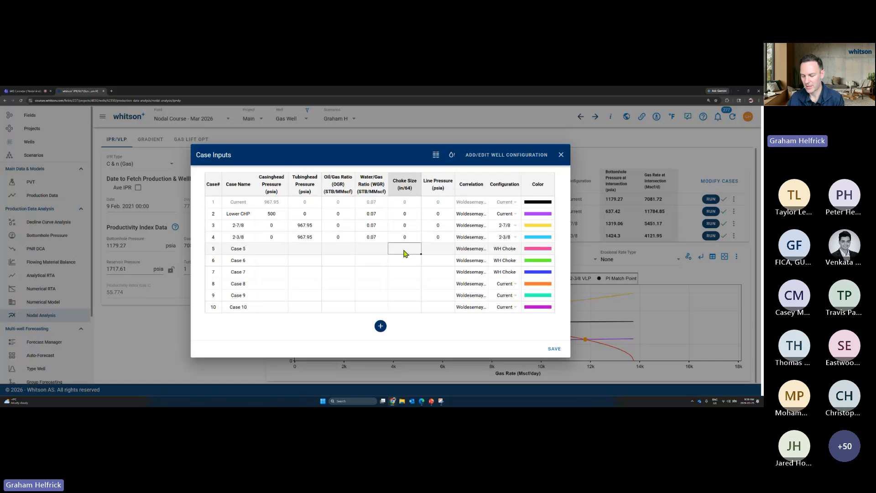
{"action": "type", "text": "40"}
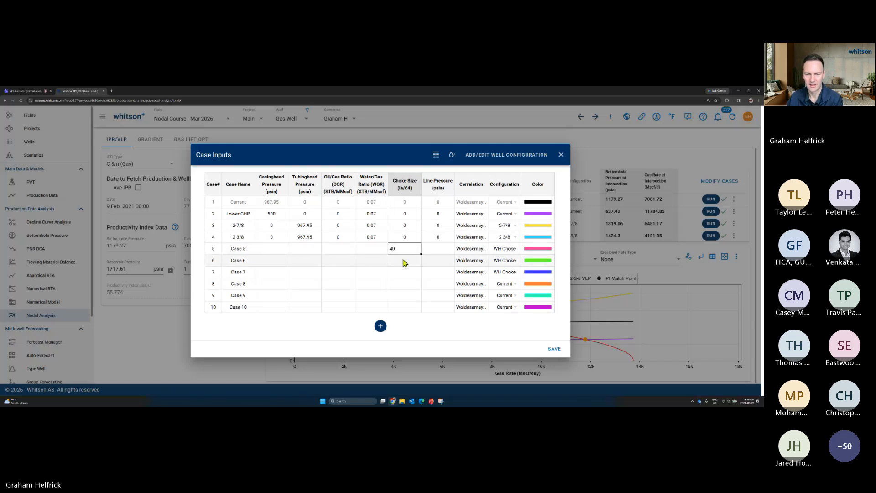
{"action": "left_click", "coordinate": [403, 260]}
{"action": "type", "text": "3"}
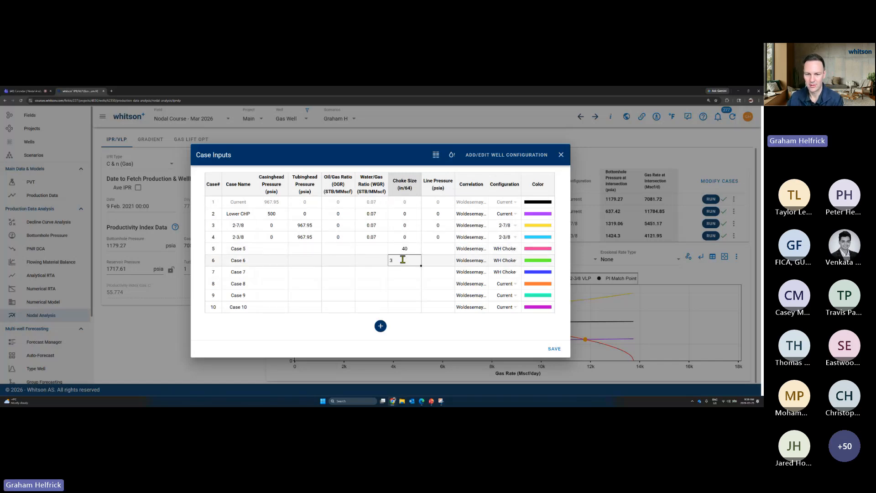
{"action": "type", "text": "2"}
{"action": "left_click", "coordinate": [406, 271]}
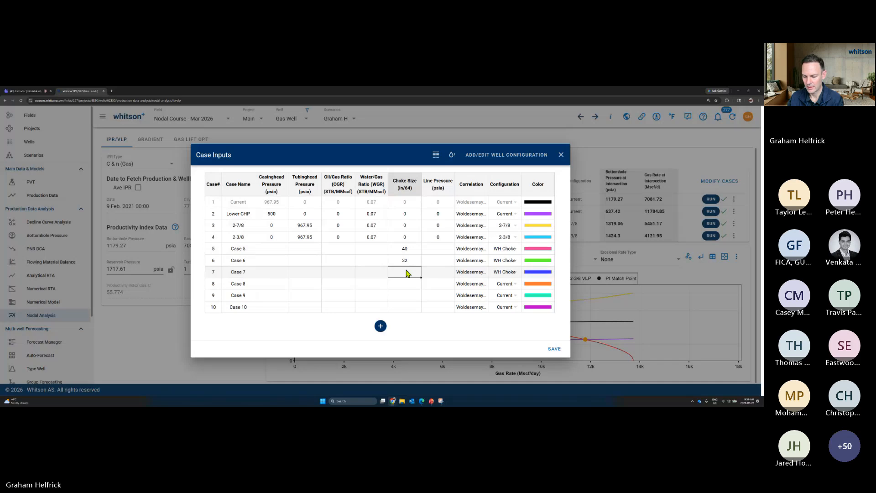
{"action": "type", "text": "24"}
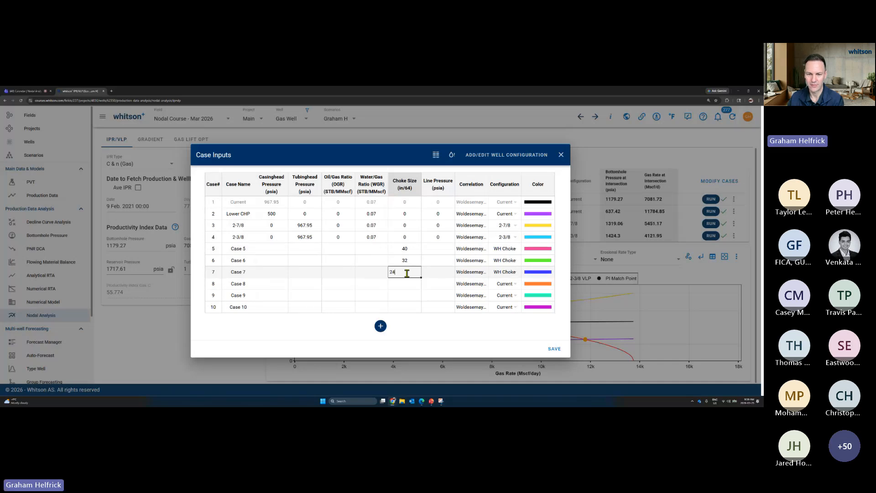
Set the line pressure to 967.95 psia for cases 5, 6 and 7
{"action": "left_click", "coordinate": [406, 282]}
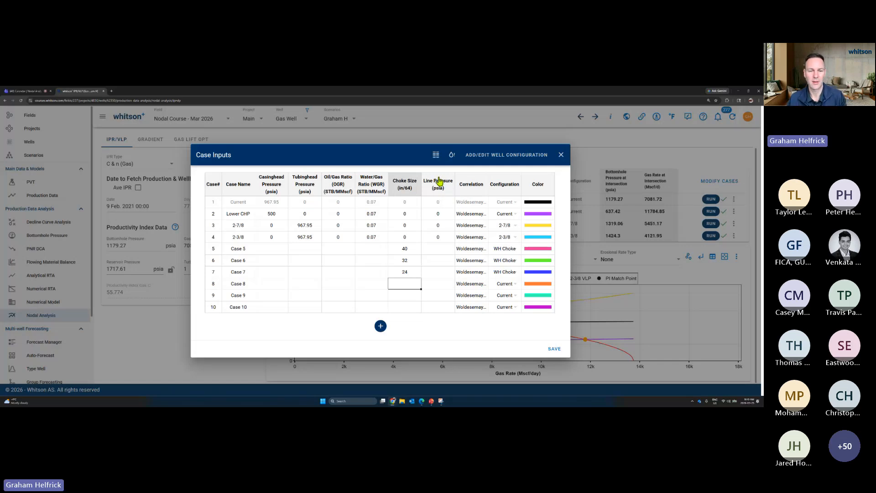
{"action": "left_click", "coordinate": [310, 239]}
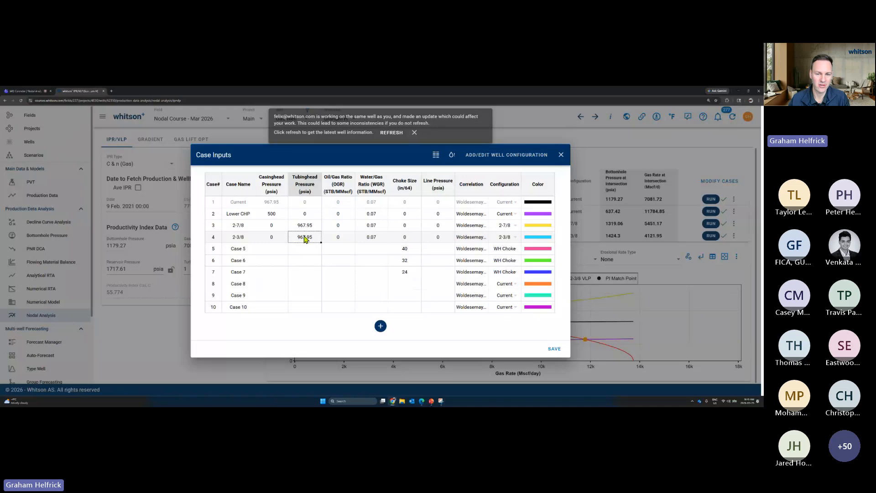
{"action": "left_click", "coordinate": [445, 252]}
{"action": "type", "text": "967.95"}
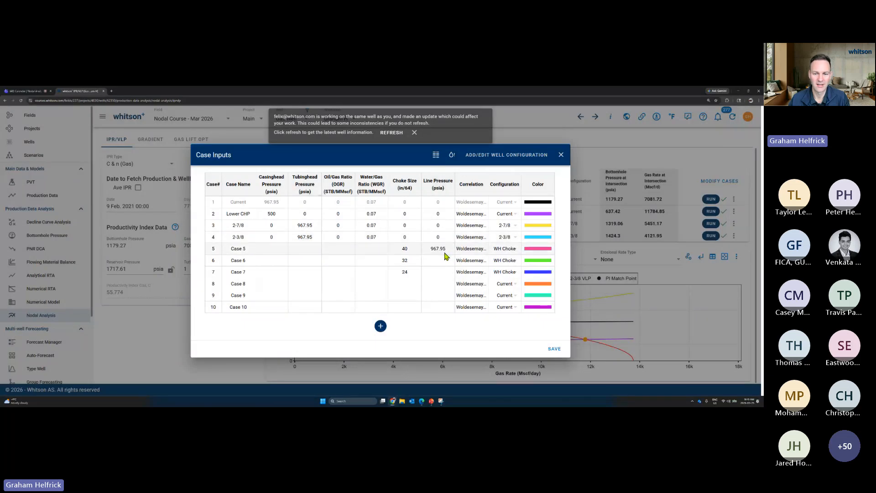
{"action": "left_click", "coordinate": [445, 259]}
{"action": "type", "text": "967.95"}
{"action": "left_click", "coordinate": [439, 272]}
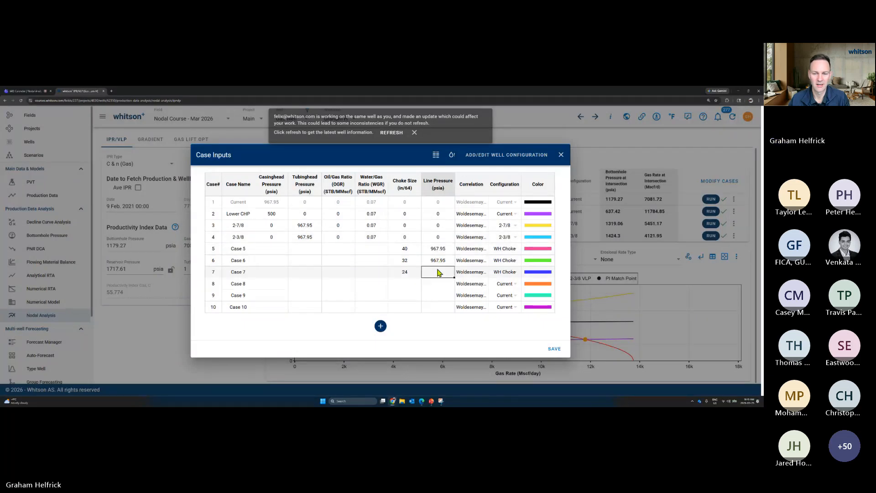
{"action": "type", "text": "967.95"}
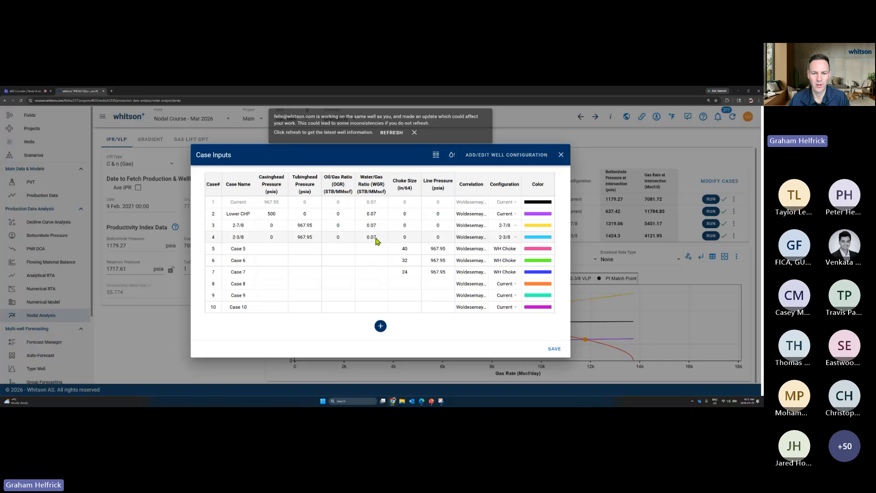
Fill the 0.07 water/gas ratio into cases 5 to 7, name them 40, 32 and 24 after their choke sizes, and save the case inputs
{"action": "left_click_drag", "start_coordinate": [377, 240], "coordinate": [379, 275]}
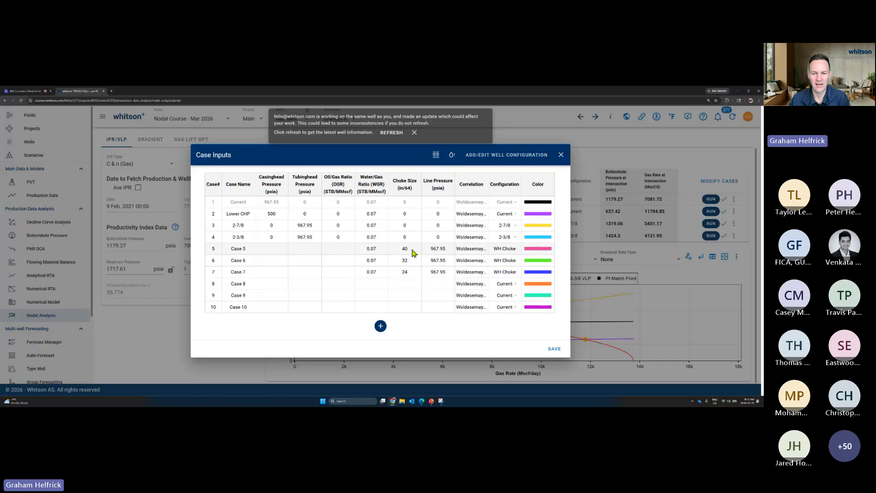
{"action": "left_click_drag", "start_coordinate": [412, 253], "coordinate": [410, 273]}
{"action": "key", "text": "ctrl+c"}
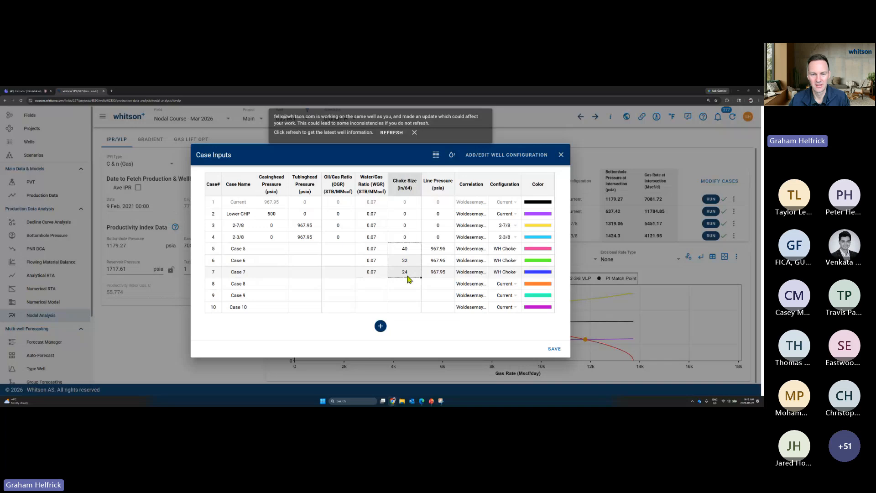
{"action": "left_click", "coordinate": [235, 251]}
{"action": "key", "text": "ctrl+v"}
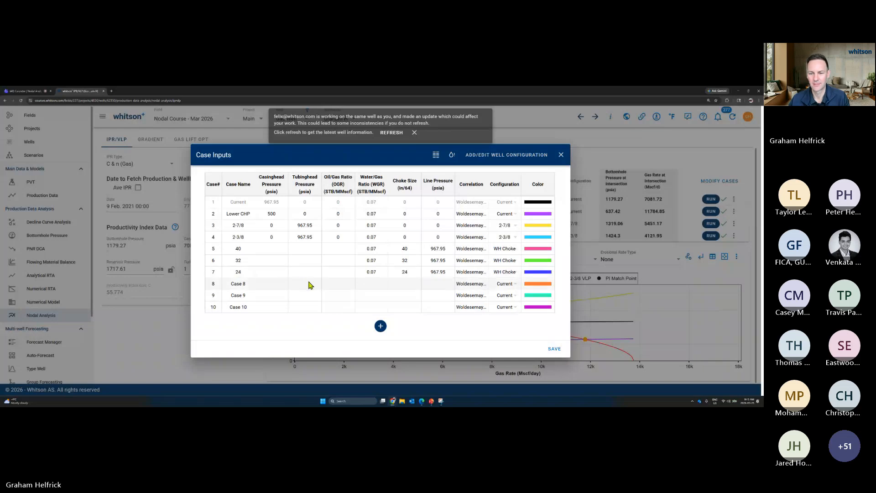
{"action": "left_click", "coordinate": [555, 350]}
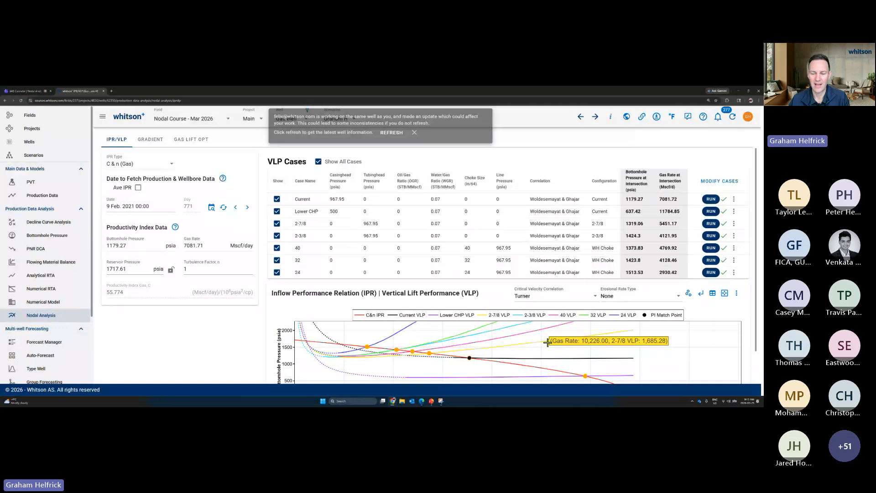
Hide the Lower CHP case from the IPR/VLP plot
{"action": "scroll", "coordinate": [545, 342], "scroll_direction": "down", "scroll_amount": 2}
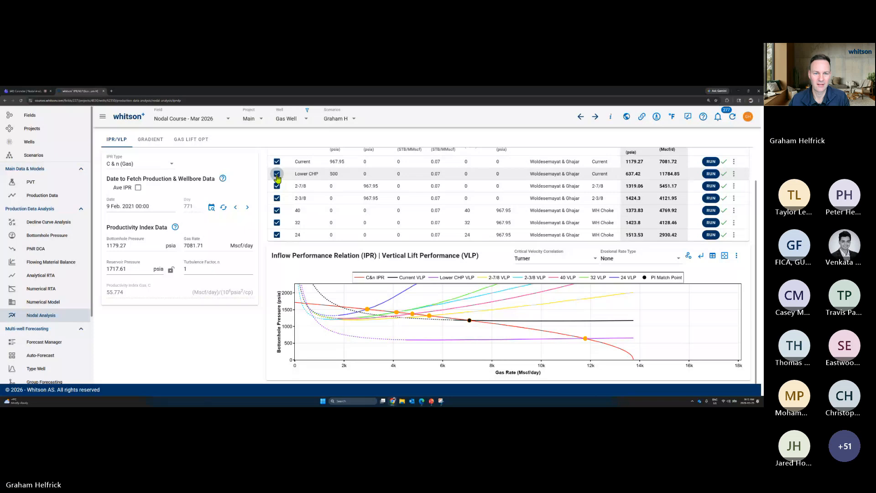
{"action": "scroll", "coordinate": [277, 177], "scroll_direction": "up", "scroll_amount": 1}
{"action": "left_click", "coordinate": [277, 212]}
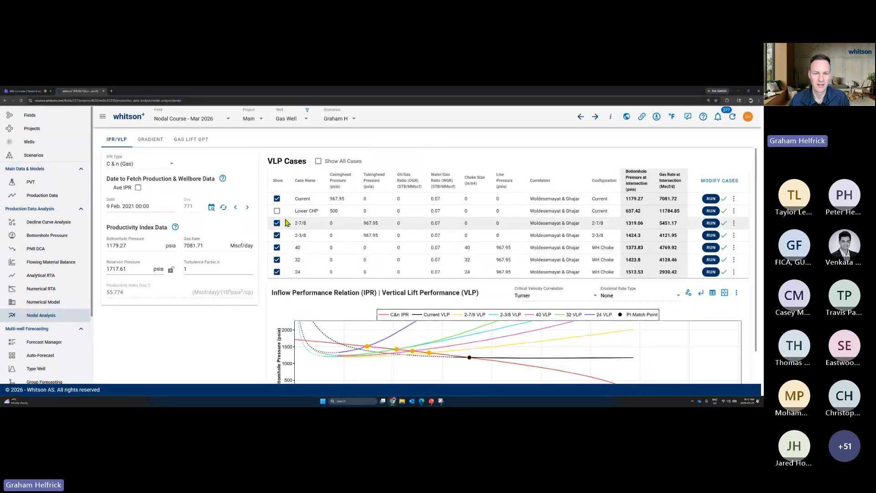
Hide the 2-3/8 case from the IPR/VLP plot
{"action": "scroll", "coordinate": [281, 214], "scroll_direction": "down", "scroll_amount": 1}
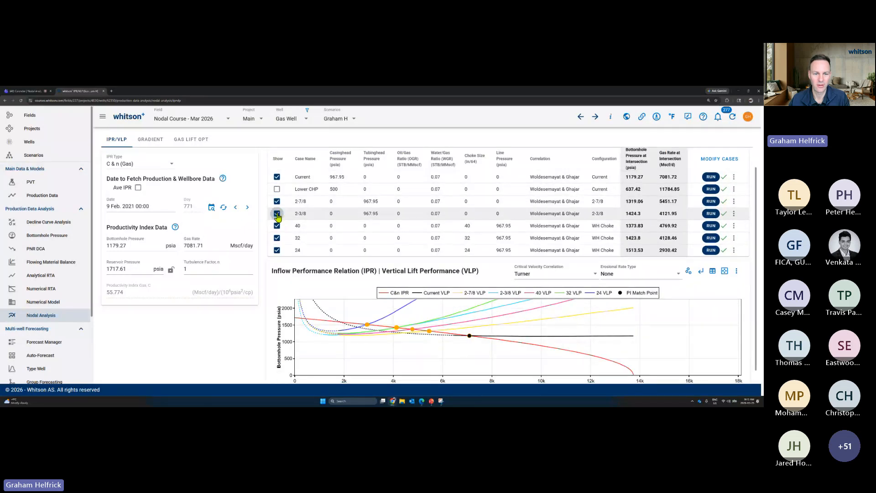
{"action": "left_click", "coordinate": [277, 214]}
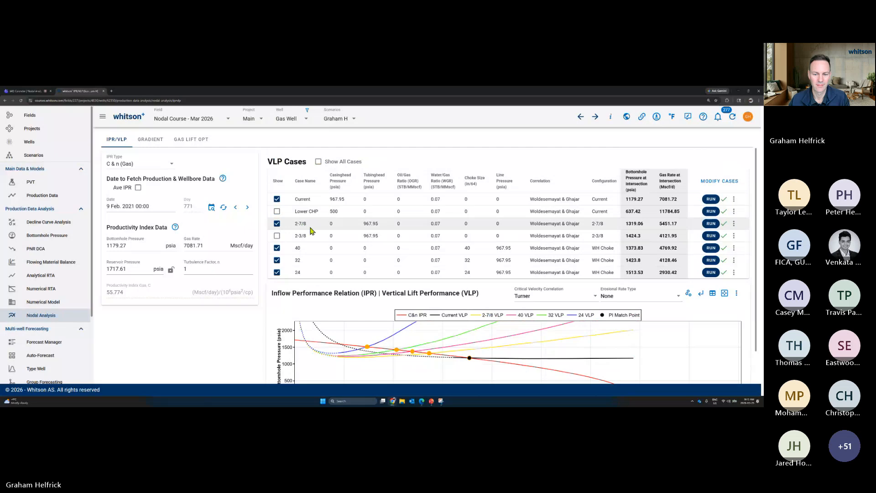
{"action": "scroll", "coordinate": [324, 242], "scroll_direction": "down", "scroll_amount": 1}
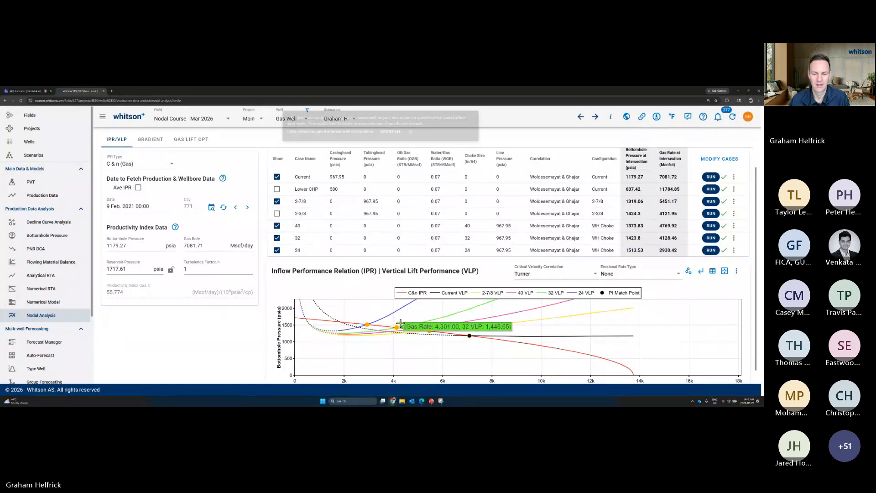
Examine where the remaining VLP curves intersect the IPR curve, and dismiss the well update notice
{"action": "scroll", "coordinate": [452, 335], "scroll_direction": "down", "scroll_amount": 1}
{"action": "mouse_move", "coordinate": [470, 322]}
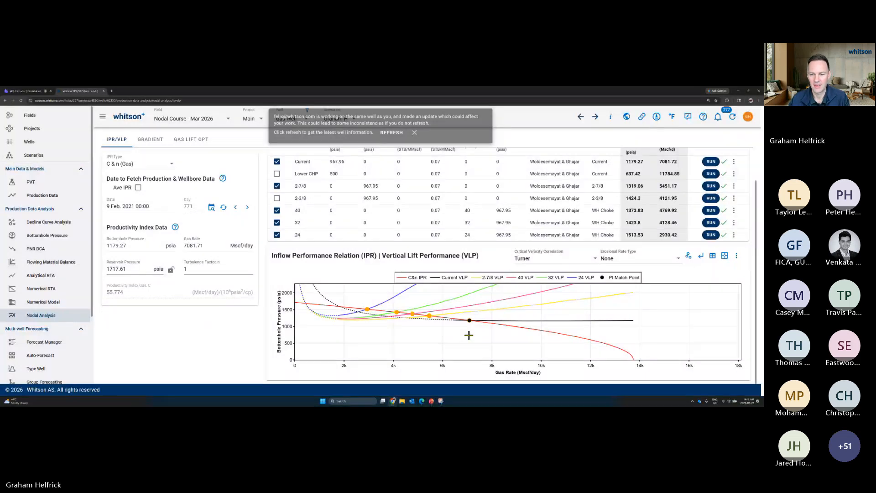
{"action": "mouse_move", "coordinate": [442, 314]}
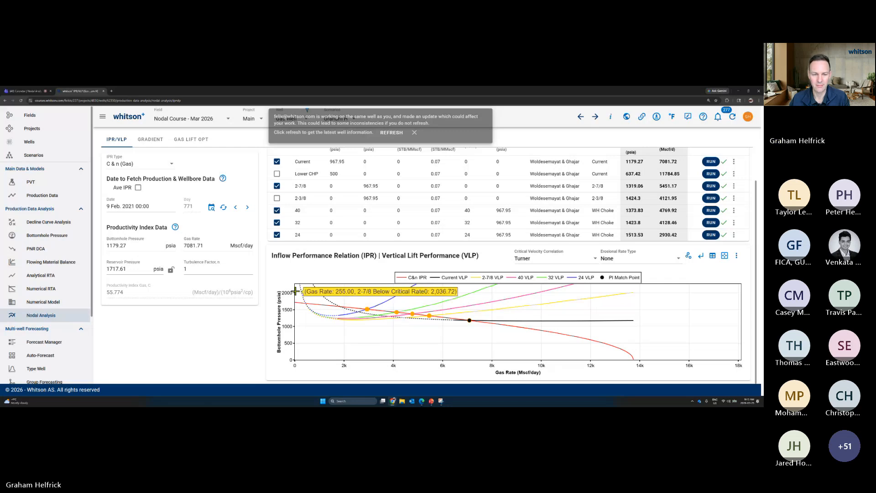
{"action": "left_click_drag", "start_coordinate": [292, 291], "coordinate": [293, 285]}
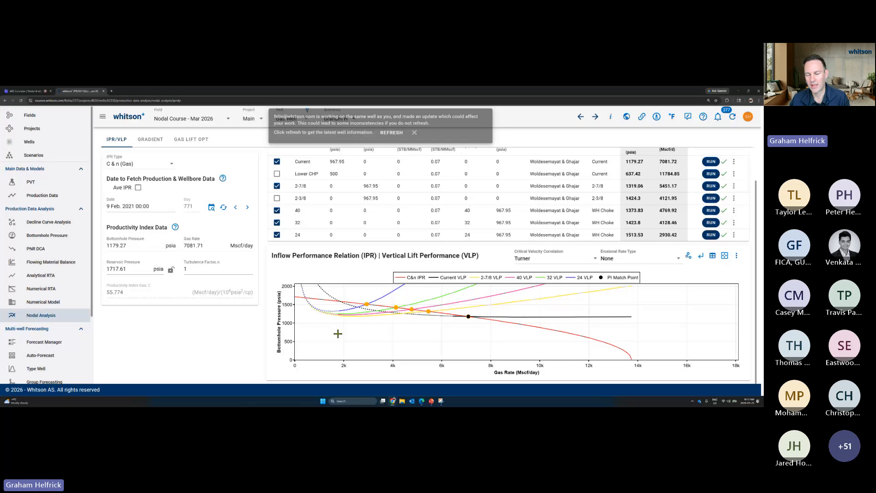
{"action": "left_click", "coordinate": [414, 132]}
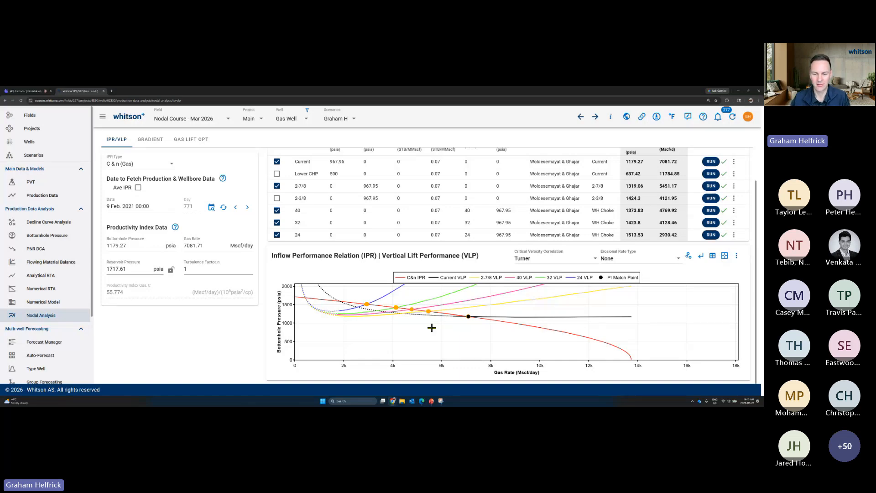
{"action": "mouse_move", "coordinate": [421, 320]}
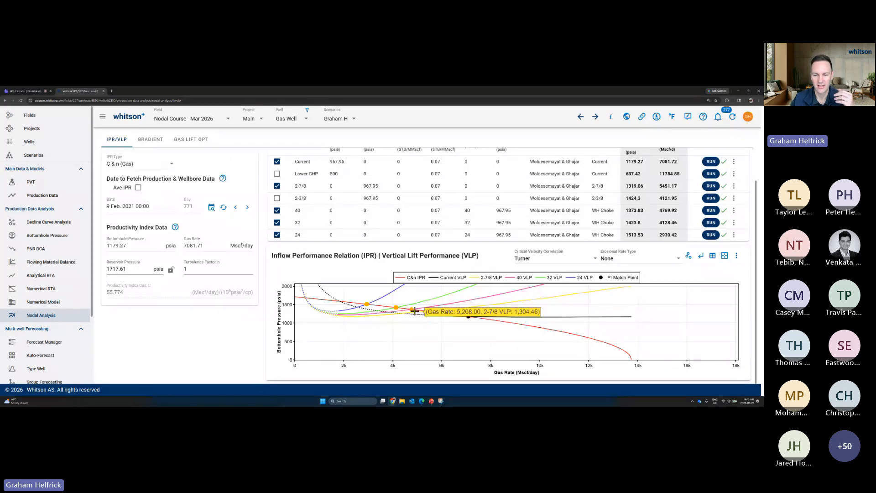
{"action": "mouse_move", "coordinate": [367, 305]}
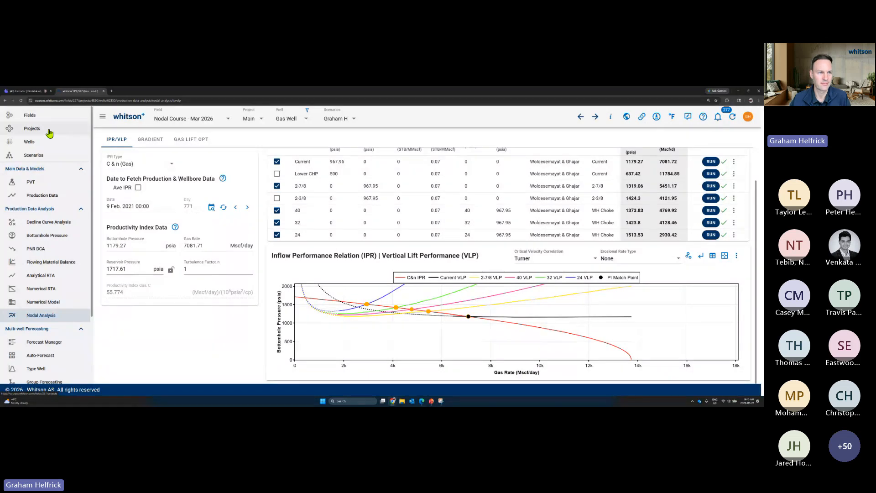
Open the Mass Well Liquid Loading project with all of its wells selected
{"action": "left_click", "coordinate": [49, 133]}
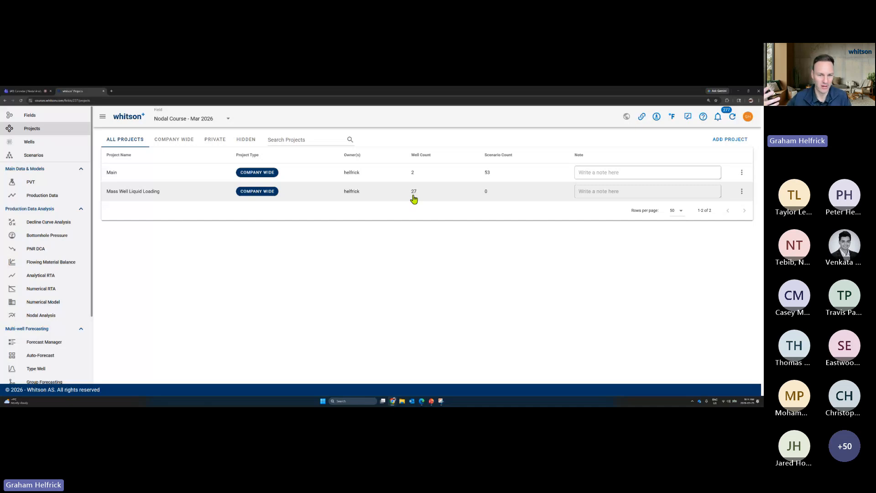
{"action": "left_click", "coordinate": [177, 197]}
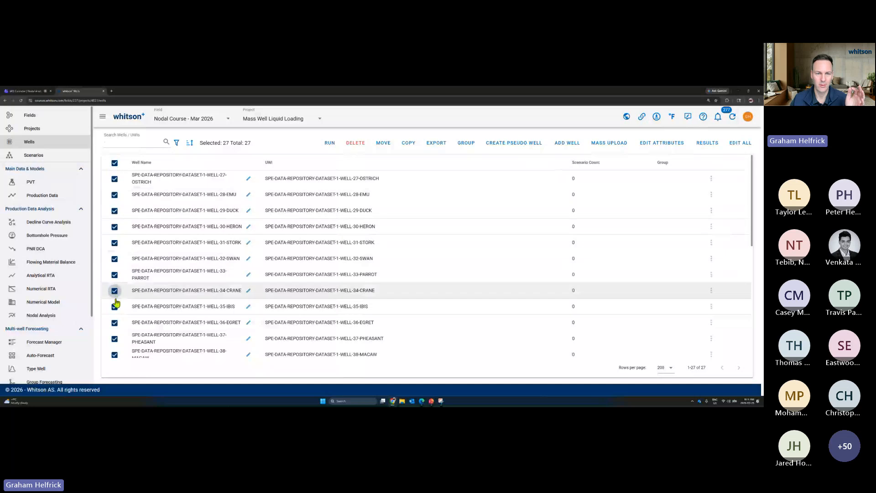
{"action": "left_click", "coordinate": [331, 146]}
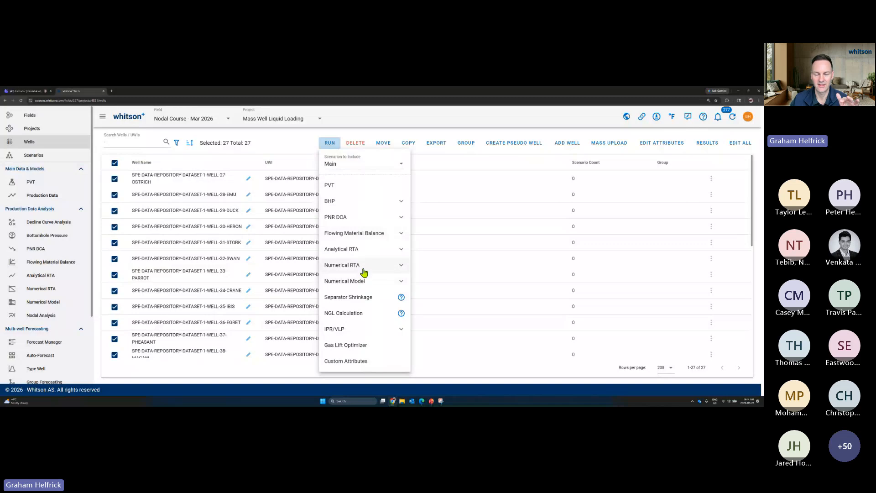
{"action": "left_click", "coordinate": [297, 147]}
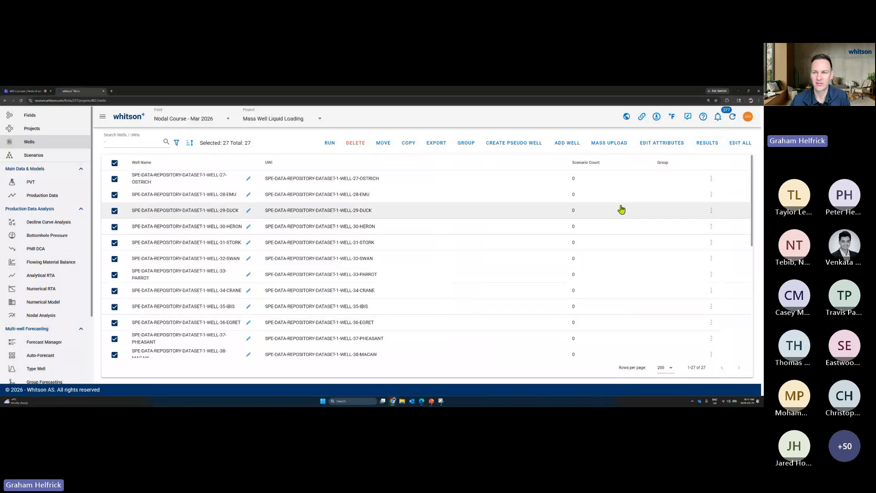
{"action": "key", "text": "ctrl+plus"}
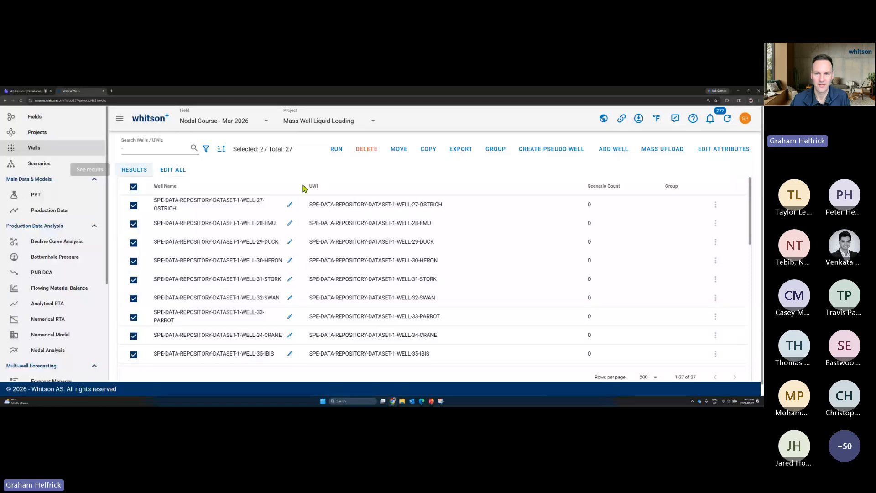
{"action": "key", "text": "ctrl+minus"}
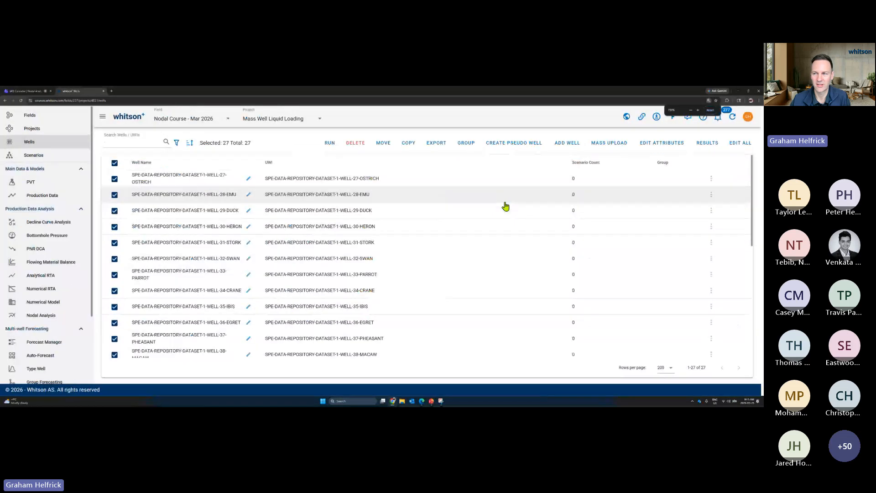
Open the Liquid Loading results for the selected wells and review the available columns
{"action": "left_click", "coordinate": [708, 145]}
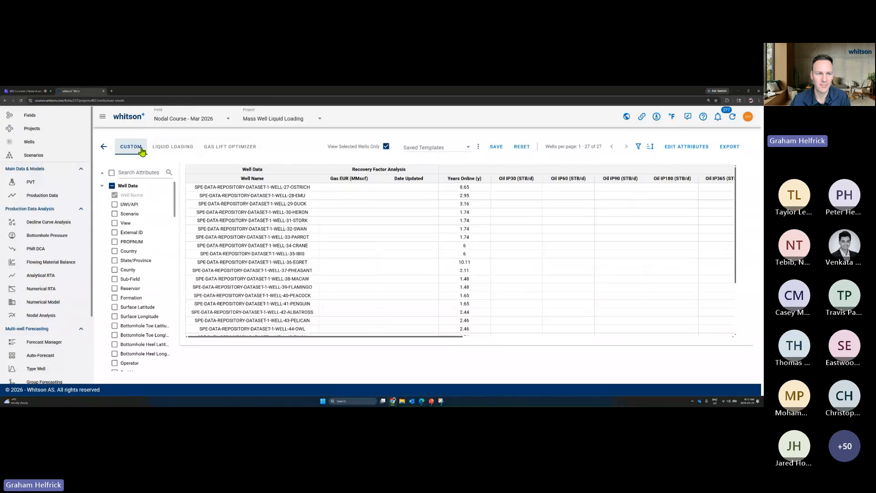
{"action": "left_click", "coordinate": [177, 150]}
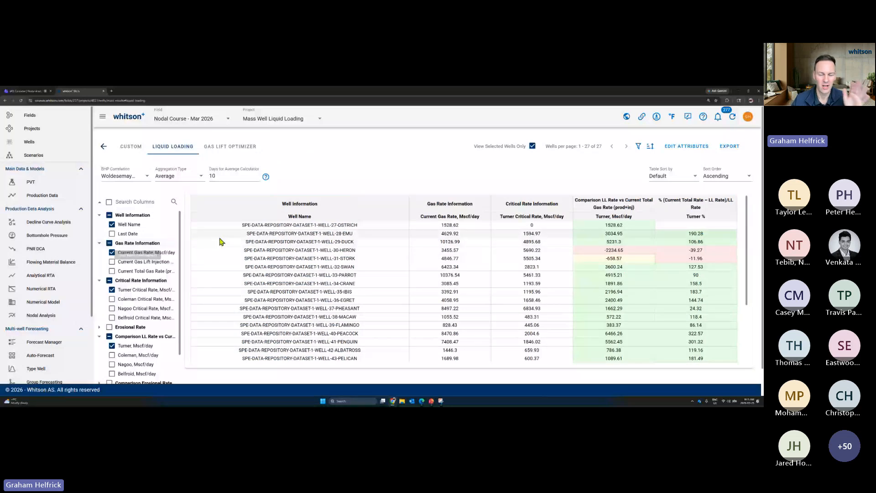
{"action": "scroll", "coordinate": [118, 261], "scroll_direction": "down", "scroll_amount": 1}
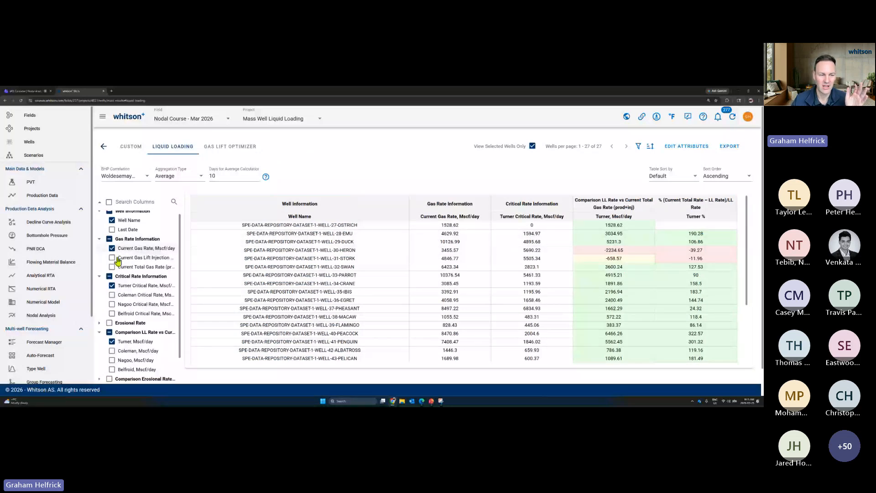
{"action": "scroll", "coordinate": [118, 261], "scroll_direction": "down", "scroll_amount": 1}
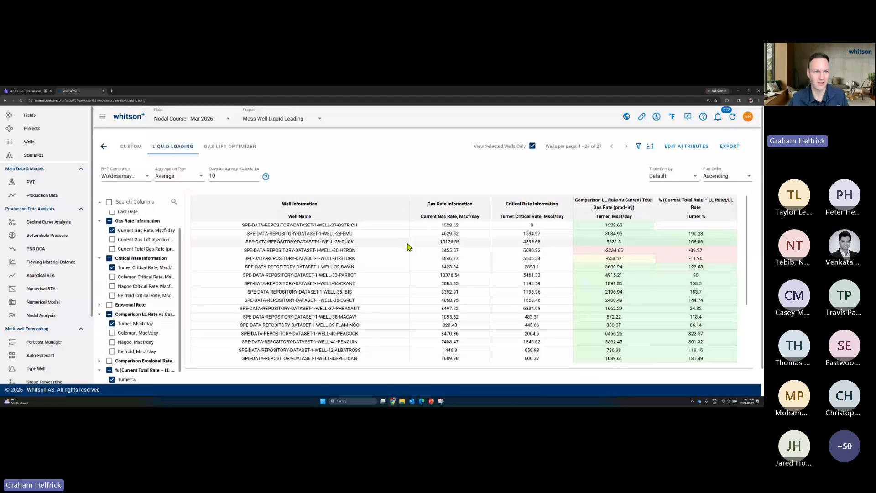
Check the meeting chat in Teams and return to the liquid loading results in whitson+
{"action": "left_click", "coordinate": [19, 92]}
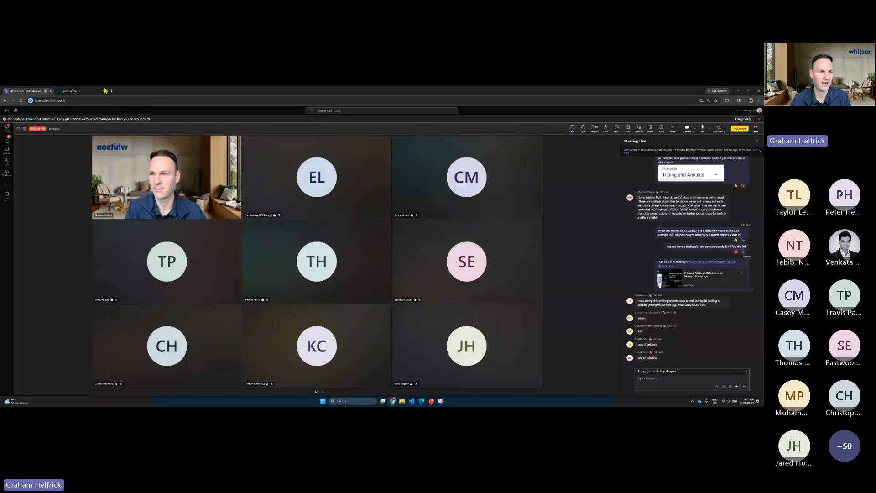
{"action": "left_click", "coordinate": [75, 92]}
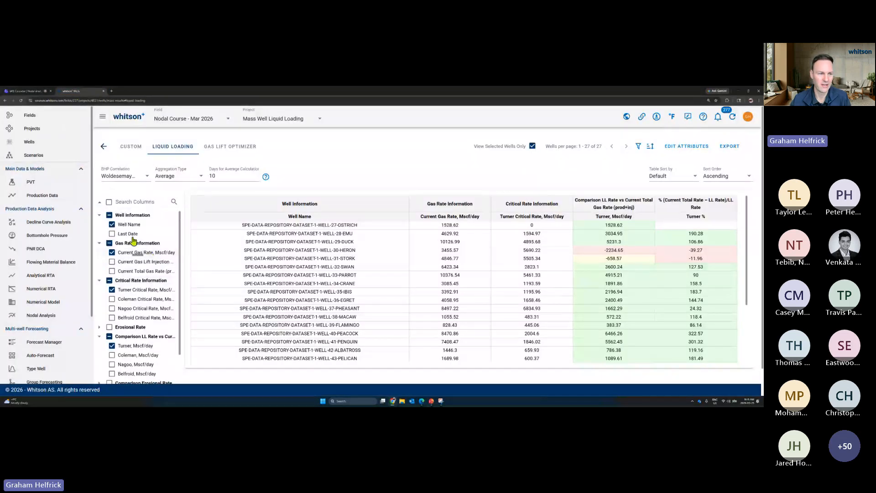
Show every available column in the liquid loading table, then clear the whole column selection
{"action": "left_click", "coordinate": [109, 202]}
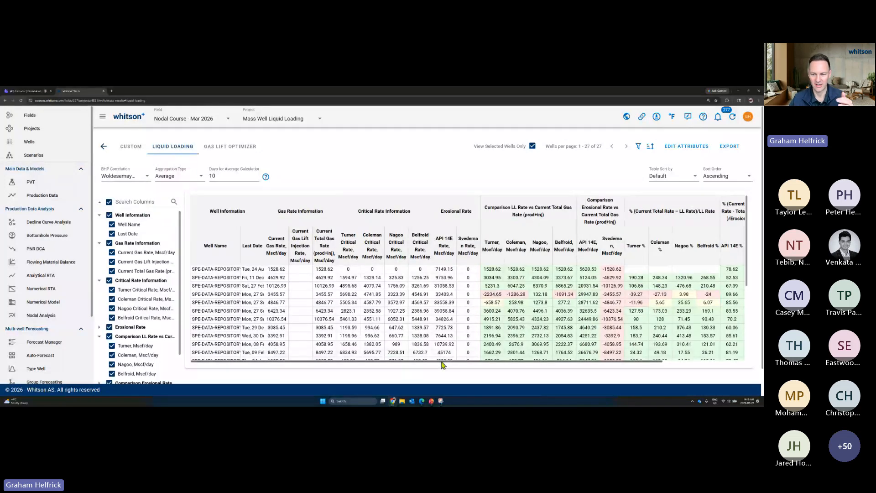
{"action": "mouse_move", "coordinate": [442, 362]}
{"action": "left_mouse_down"}
{"action": "mouse_move", "coordinate": [554, 362]}
{"action": "mouse_move", "coordinate": [427, 362]}
{"action": "left_mouse_up"}
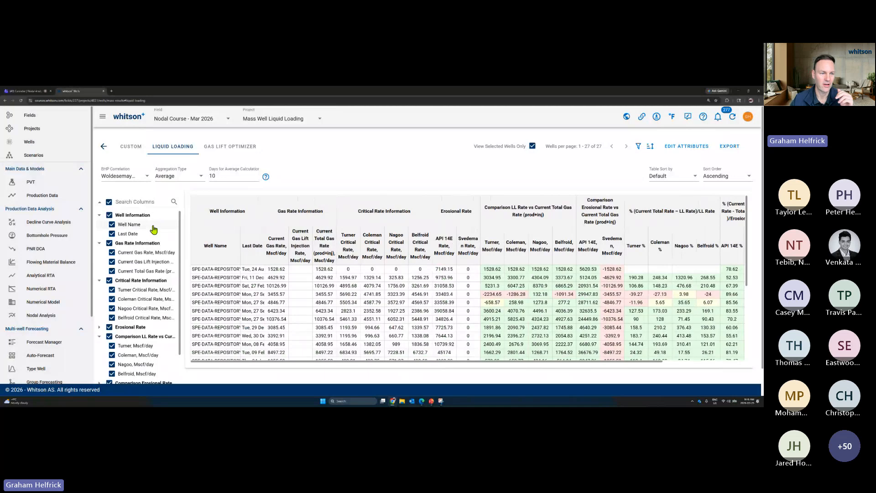
{"action": "left_click", "coordinate": [109, 202]}
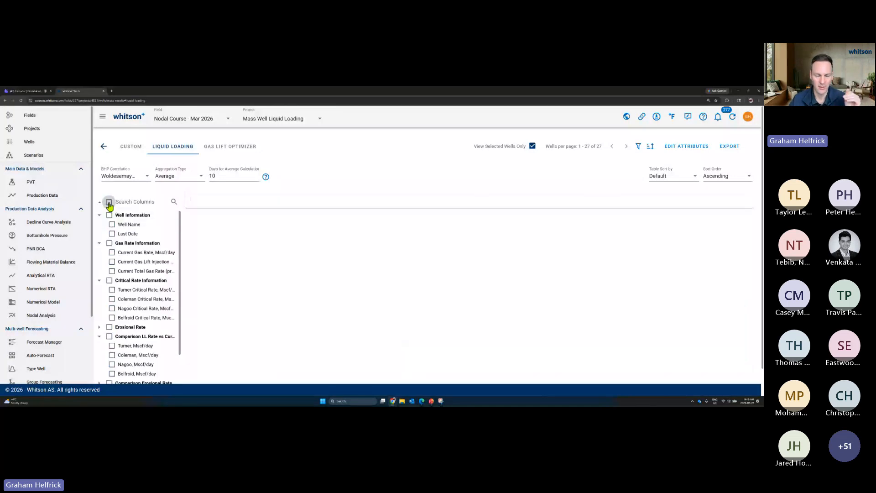
Show only the Well Name, Current Gas Rate, Turner Critical Rate, Turner comparison in Mscf/day and Turner % columns in the liquid loading table
{"action": "left_click", "coordinate": [112, 224]}
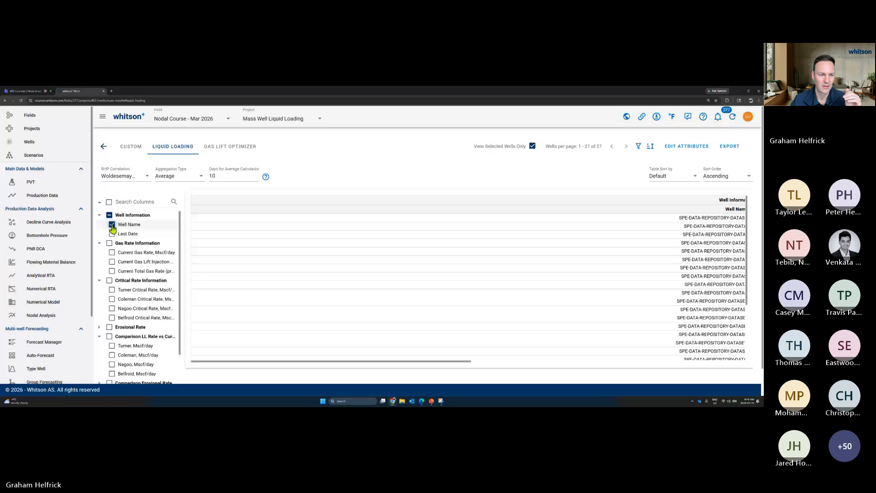
{"action": "left_click", "coordinate": [111, 253]}
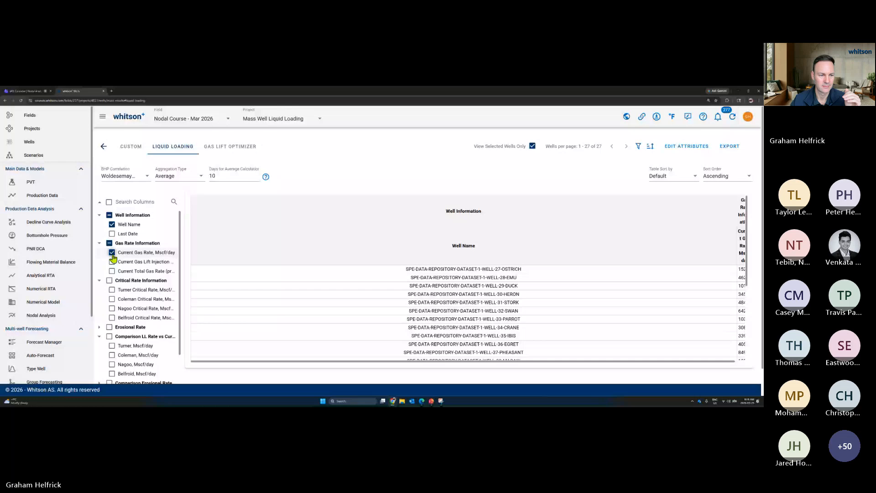
{"action": "left_click", "coordinate": [112, 290]}
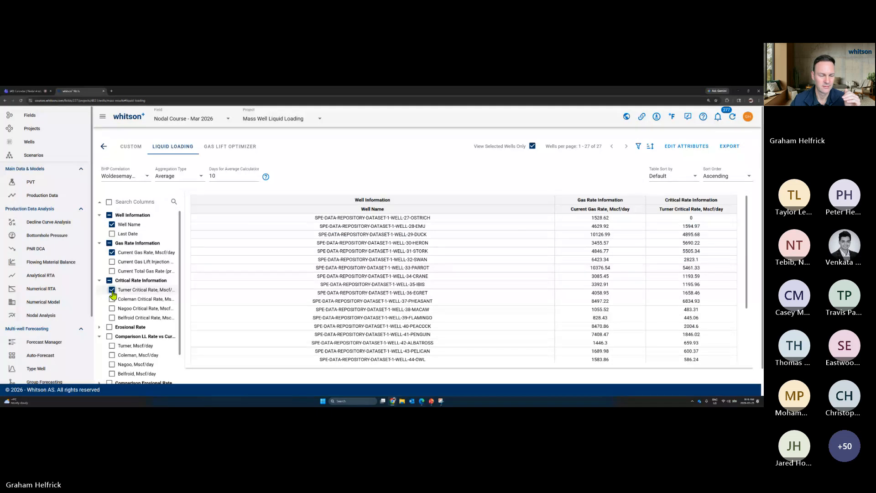
{"action": "scroll", "coordinate": [113, 294], "scroll_direction": "down", "scroll_amount": 3}
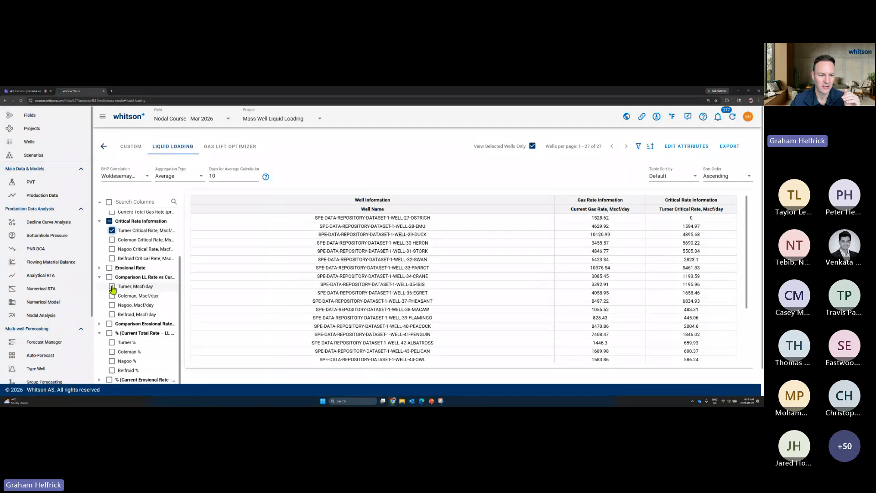
{"action": "left_click", "coordinate": [112, 287]}
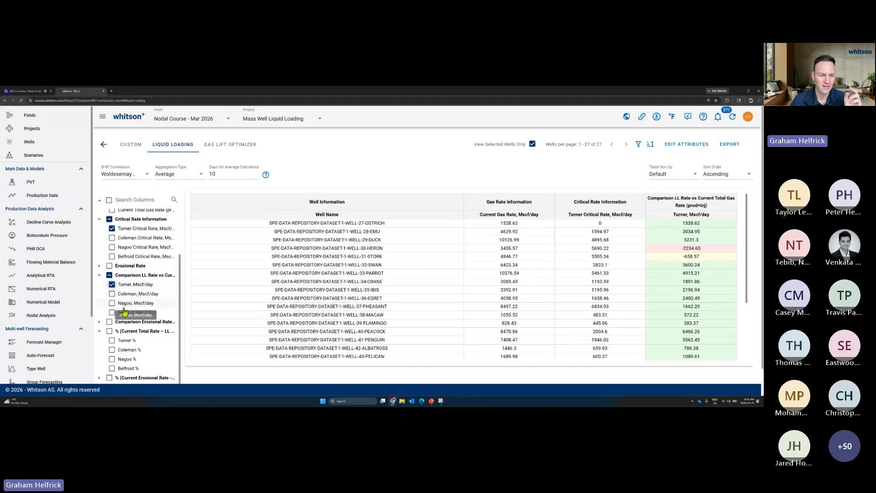
{"action": "scroll", "coordinate": [124, 311], "scroll_direction": "down", "scroll_amount": 1}
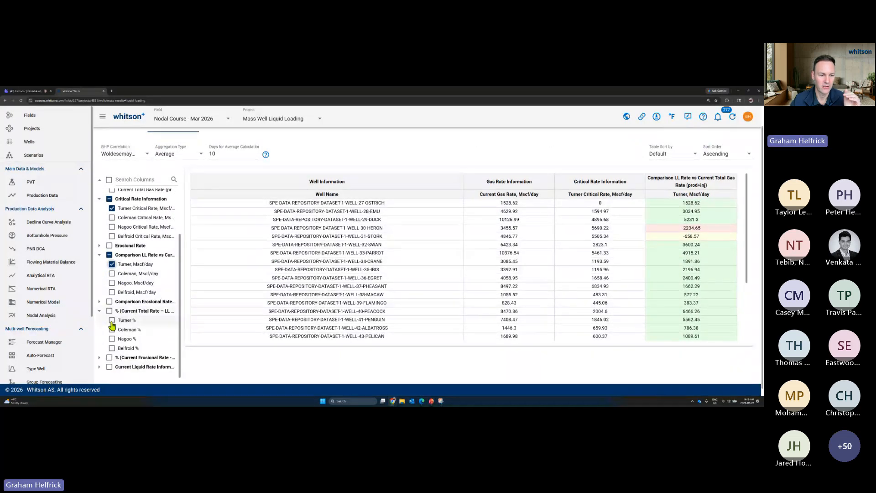
{"action": "left_click", "coordinate": [112, 320]}
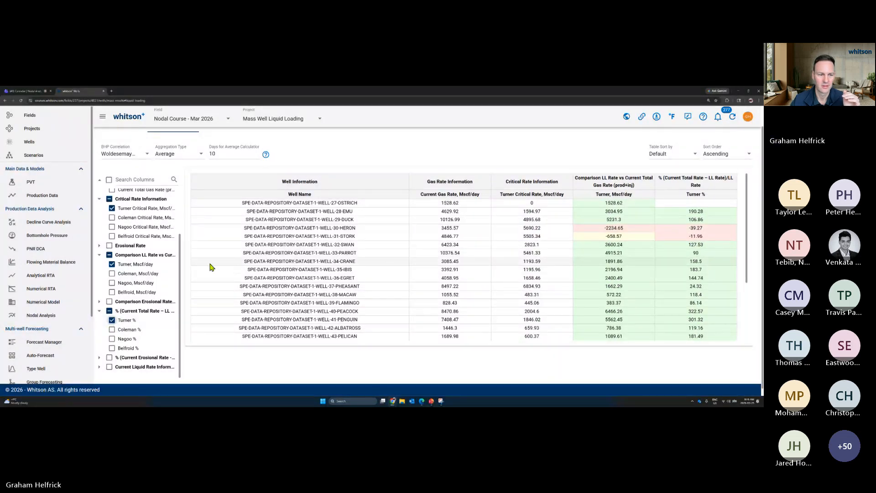
{"action": "left_click_drag", "start_coordinate": [181, 270], "coordinate": [183, 258]}
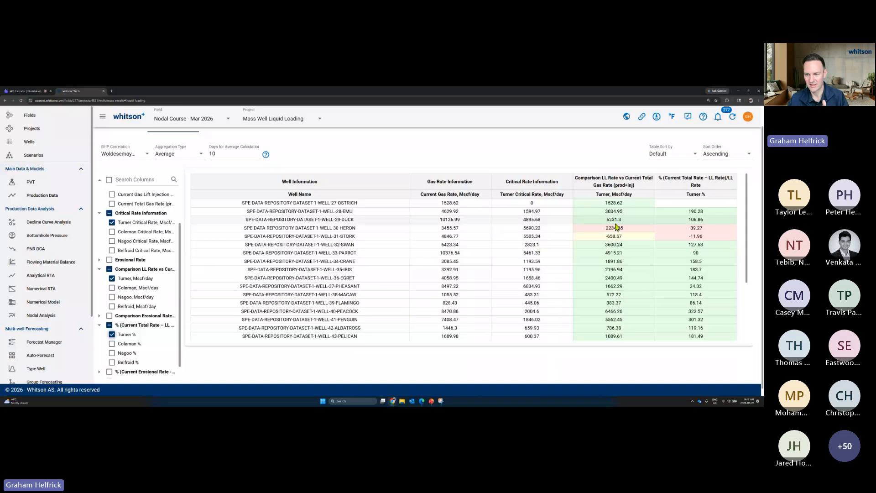
Sort the liquid loading table by Turner %
{"action": "left_click", "coordinate": [670, 160]}
{"action": "scroll", "coordinate": [669, 205], "scroll_direction": "down", "scroll_amount": 5}
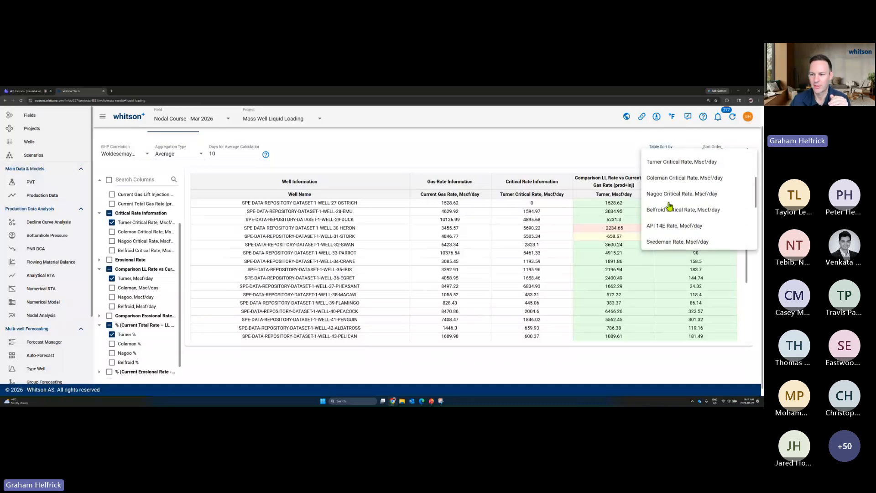
{"action": "scroll", "coordinate": [669, 205], "scroll_direction": "down", "scroll_amount": 2}
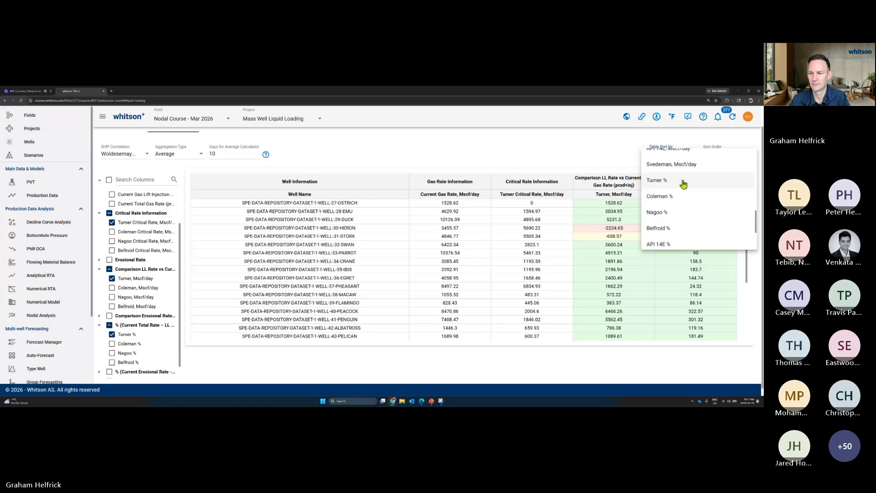
{"action": "left_click", "coordinate": [683, 182]}
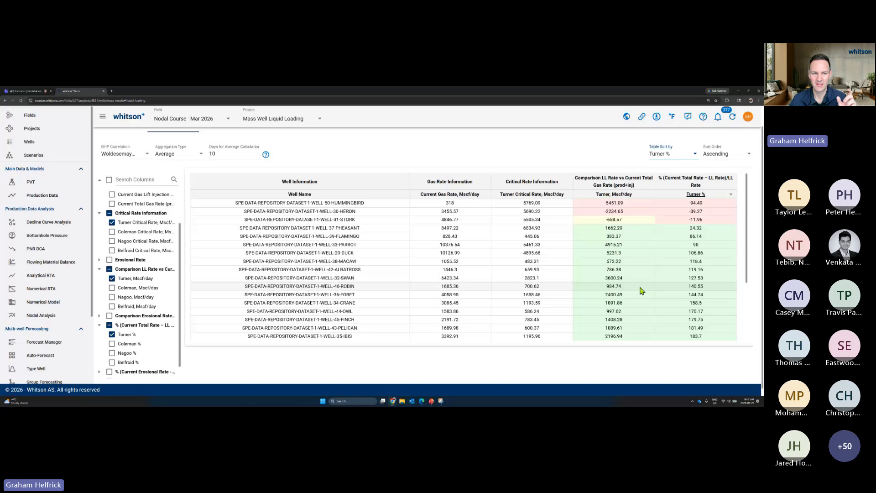
{"action": "double_click", "coordinate": [222, 155]}
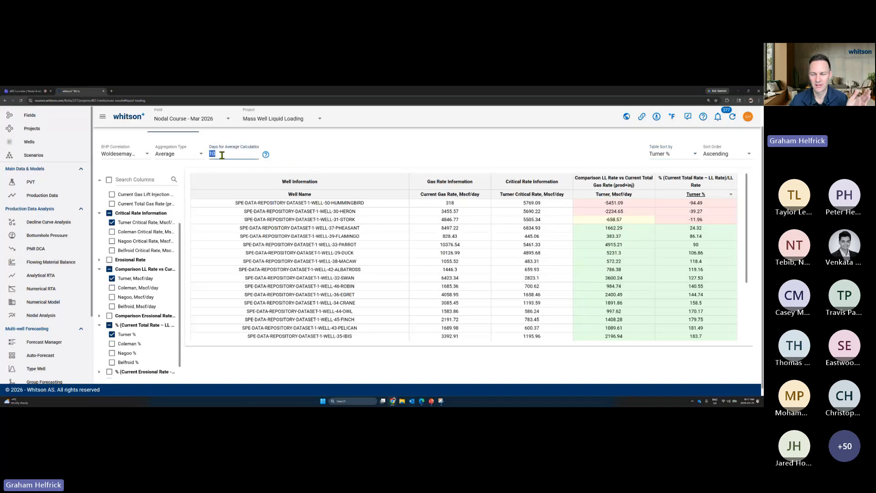
{"action": "left_click", "coordinate": [327, 149]}
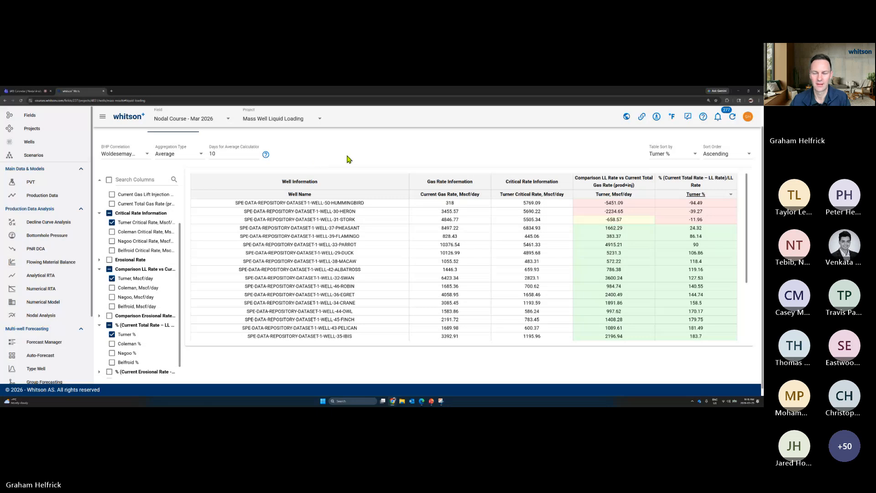
Reopen the Mass Well Liquid Loading project from the project list and open the liquid loading results for all its wells
{"action": "left_click", "coordinate": [40, 133]}
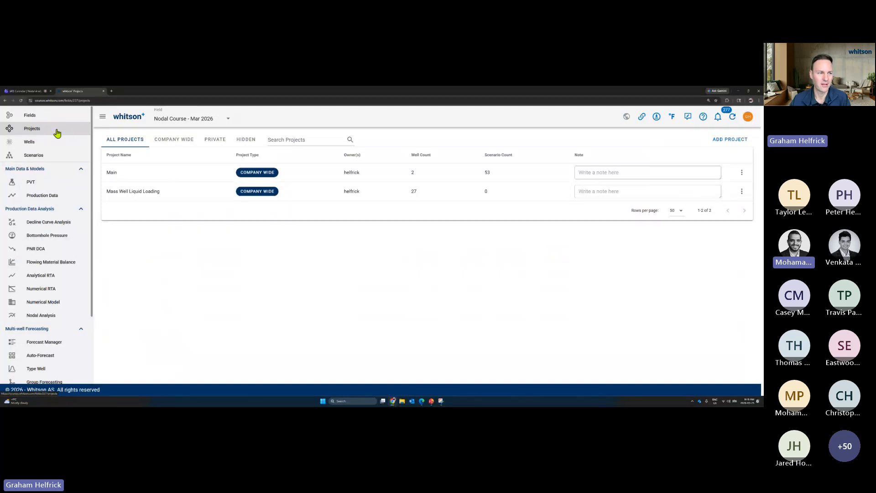
{"action": "left_click", "coordinate": [32, 132]}
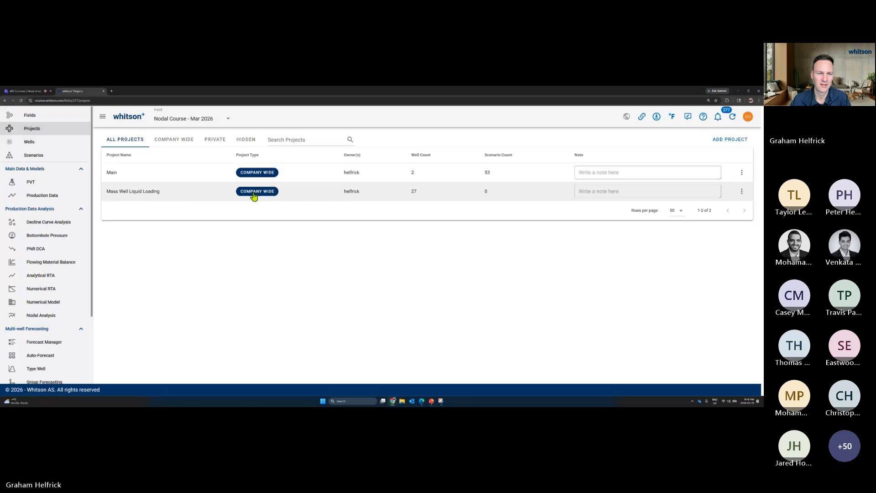
{"action": "left_click", "coordinate": [174, 194]}
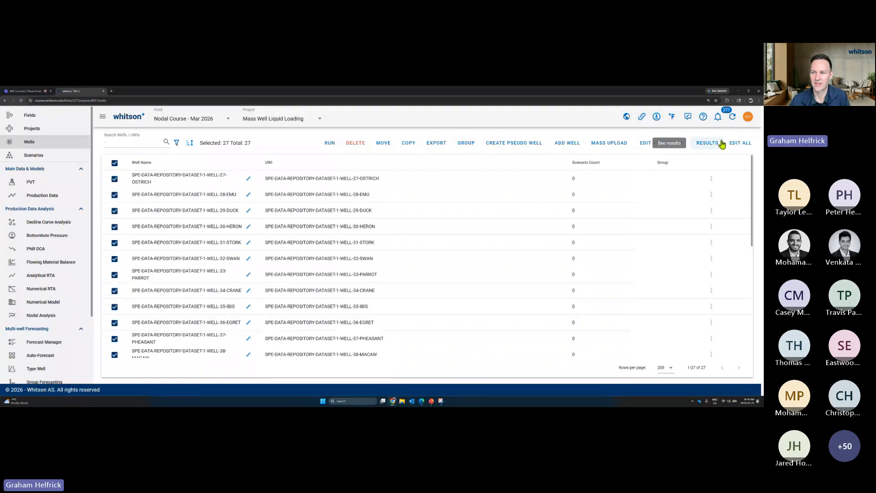
{"action": "key", "text": "ctrl+equal"}
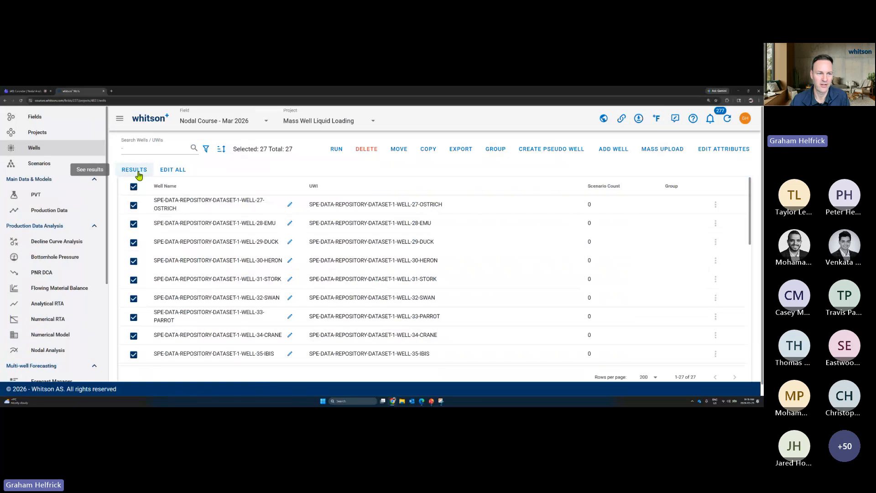
{"action": "key", "text": "ctrl+minus"}
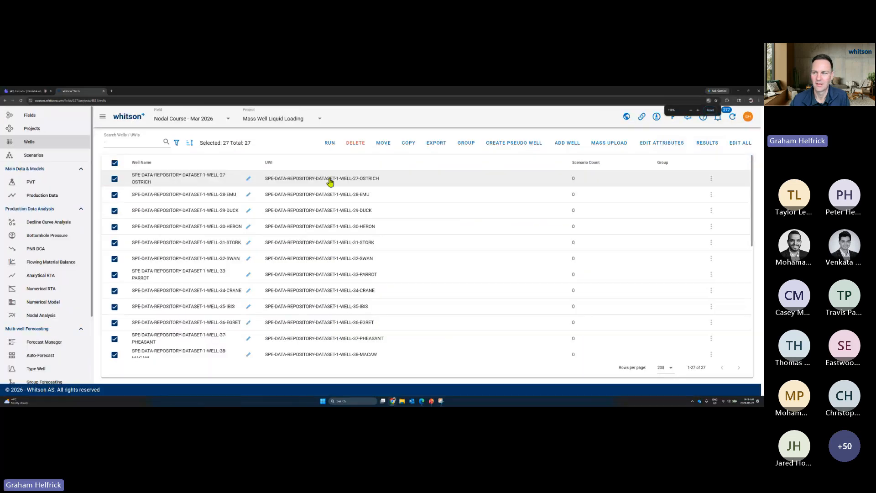
{"action": "left_click", "coordinate": [707, 145]}
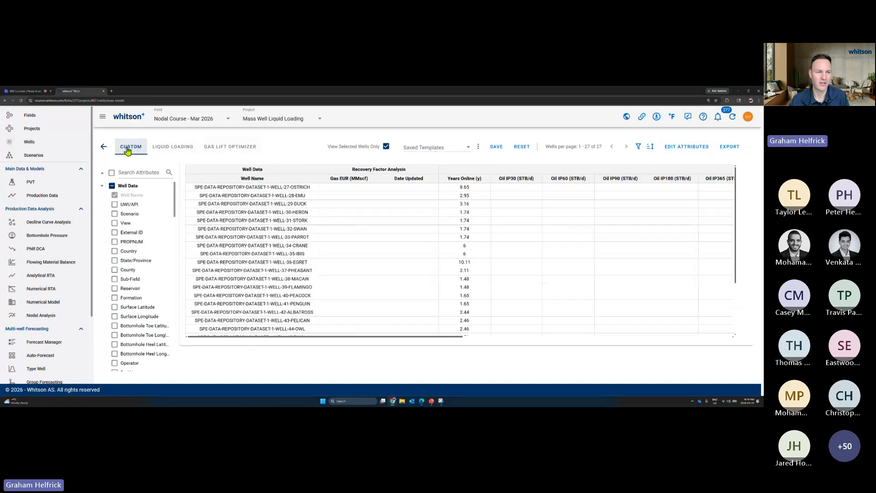
{"action": "left_click", "coordinate": [170, 148]}
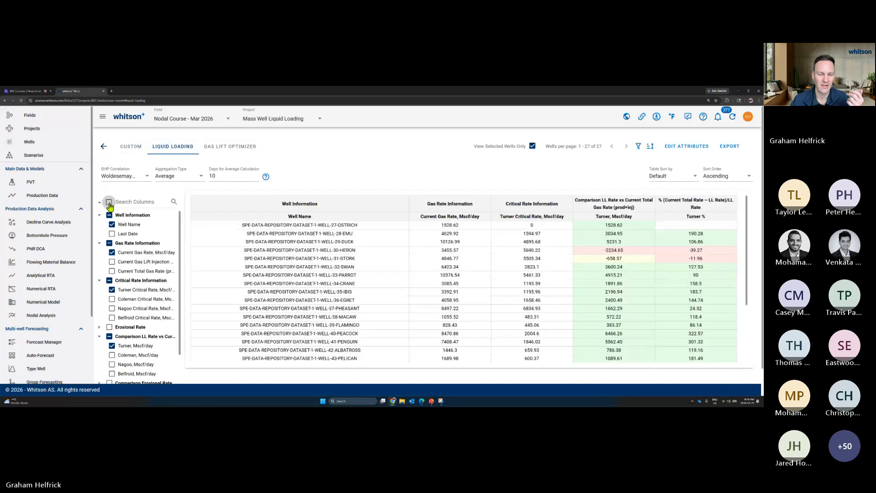
Reset the liquid loading table's columns and show only Well Name, Current Gas Rate, Turner Critical Rate, Turner comparison in Mscf/day and Turner %
{"action": "left_click", "coordinate": [109, 203]}
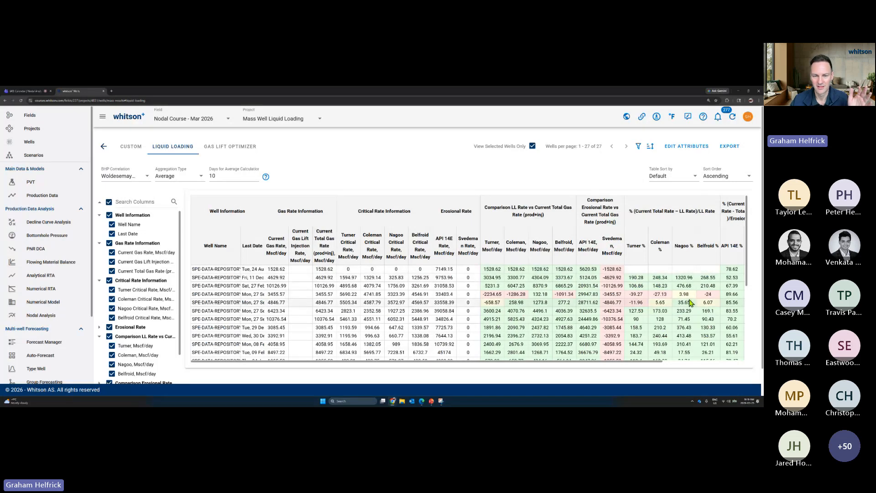
{"action": "left_click", "coordinate": [108, 203]}
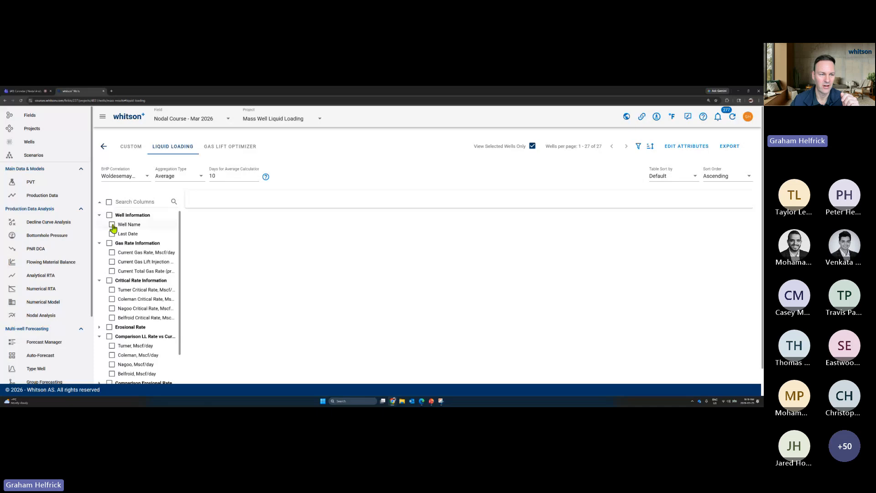
{"action": "left_click", "coordinate": [112, 226]}
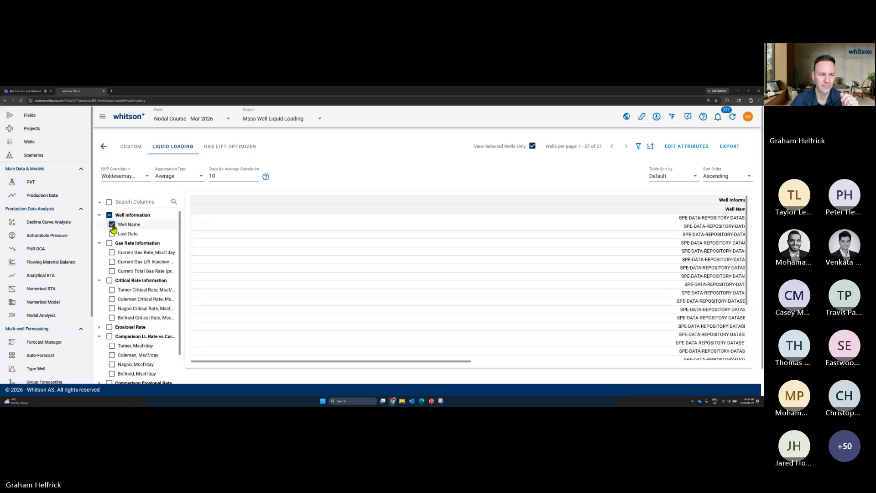
{"action": "left_click", "coordinate": [112, 253]}
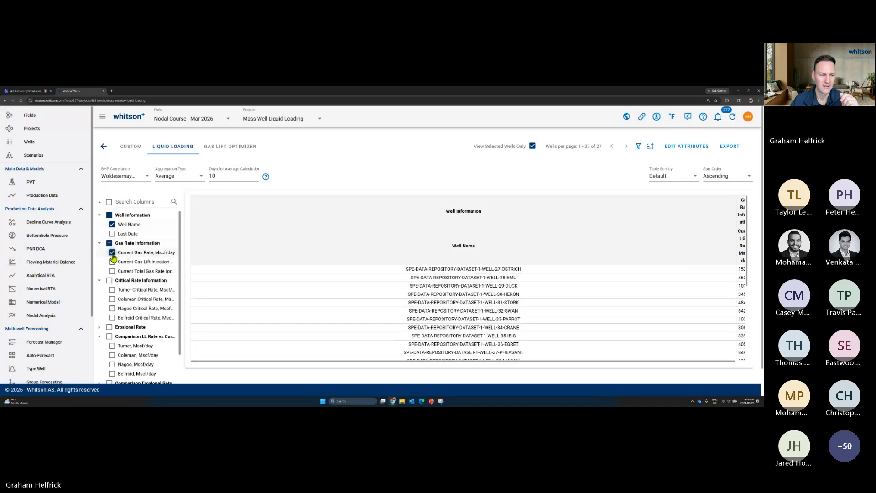
{"action": "left_click", "coordinate": [112, 291]}
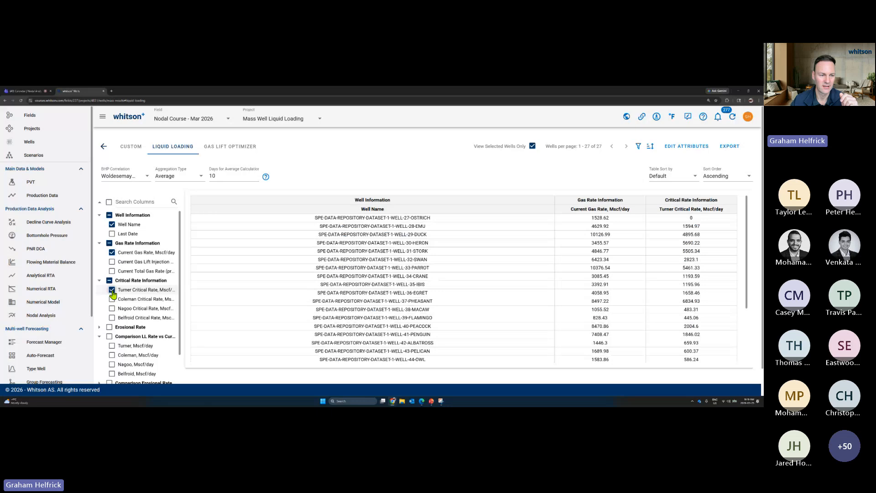
{"action": "scroll", "coordinate": [113, 295], "scroll_direction": "down", "scroll_amount": 1}
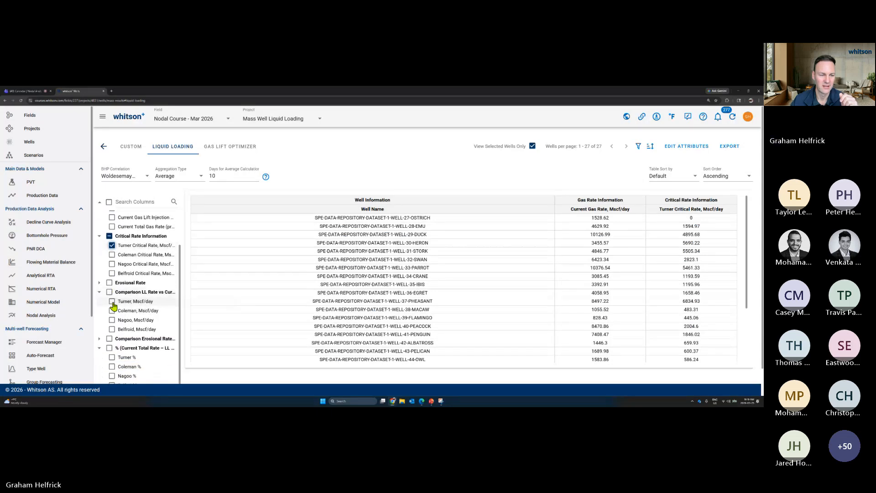
{"action": "left_click", "coordinate": [113, 302]}
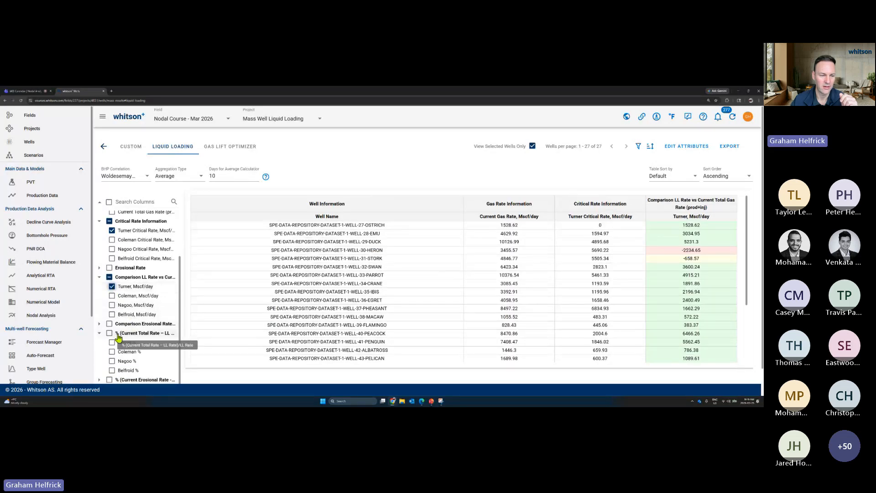
{"action": "left_click", "coordinate": [113, 343]}
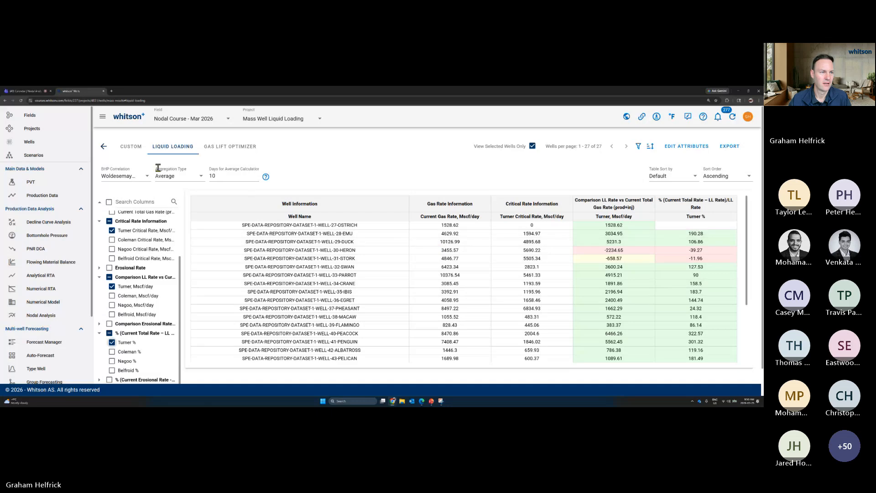
Switch to the Main project and open the Oil Well's main scenario
{"action": "left_click", "coordinate": [23, 130]}
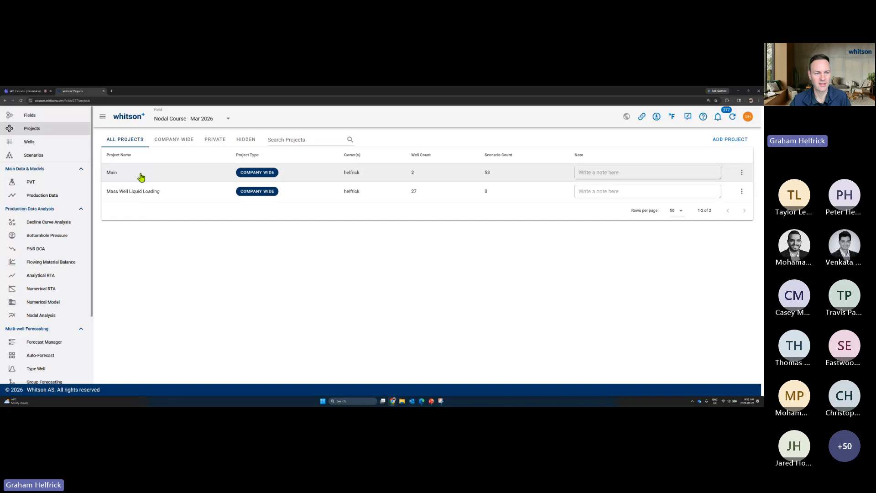
{"action": "left_click", "coordinate": [191, 175]}
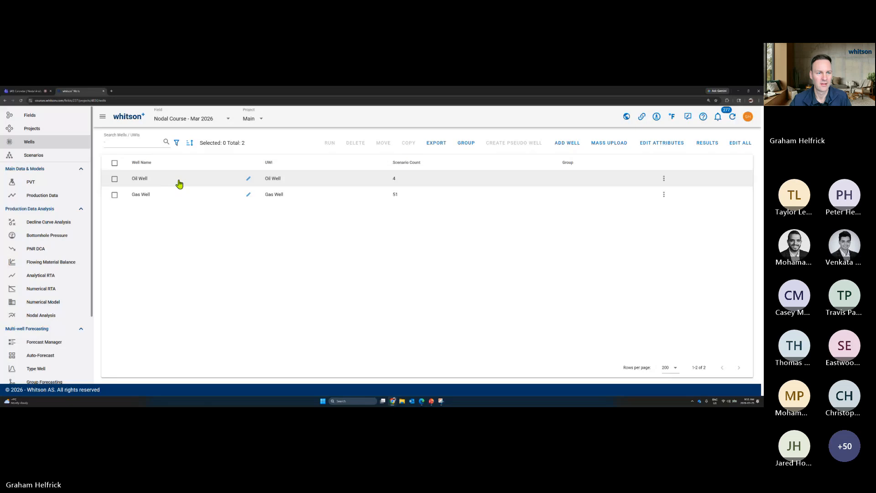
{"action": "left_click", "coordinate": [179, 183]}
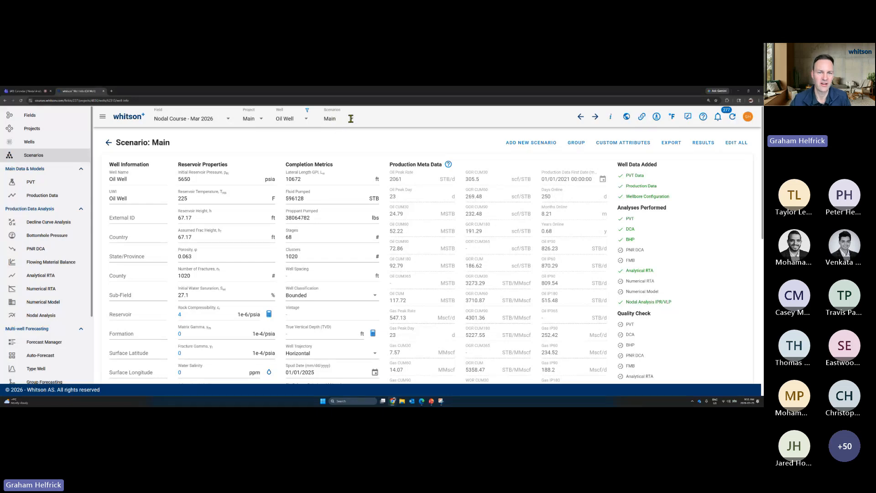
Add a Company Wide scenario to the Oil Well, entering the presenter's own name as the scenario name, and dismiss the notification
{"action": "left_click", "coordinate": [333, 118]}
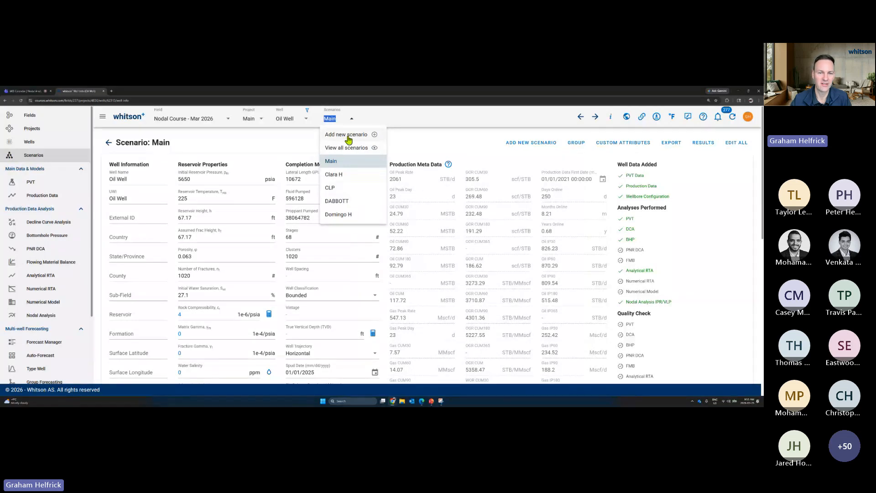
{"action": "left_click", "coordinate": [349, 136]}
{"action": "type", "text": "Graha"}
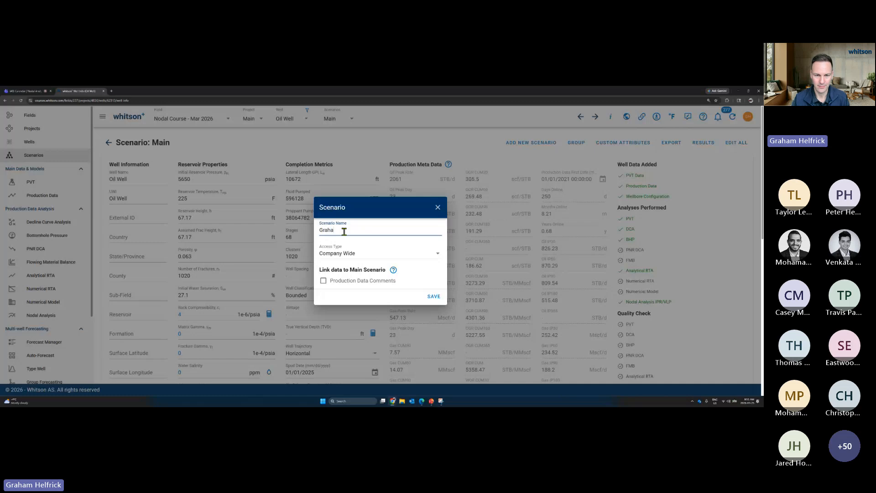
{"action": "type", "text": "m H"}
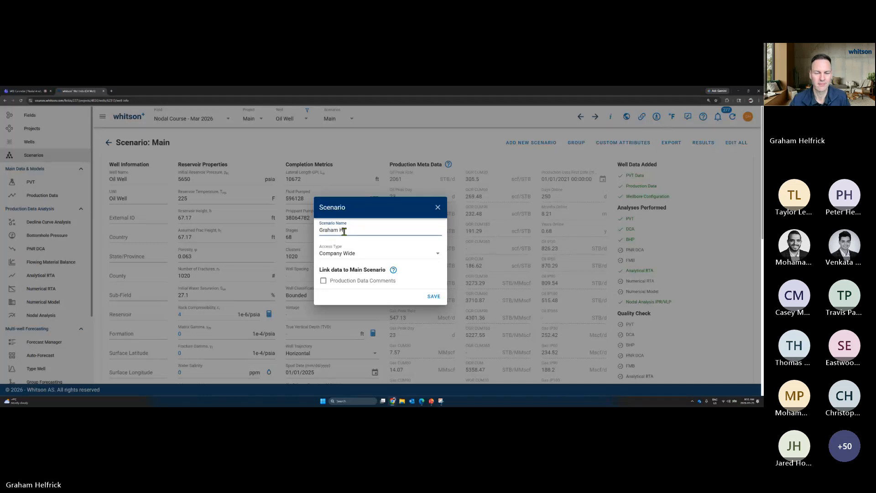
{"action": "left_click", "coordinate": [434, 296]}
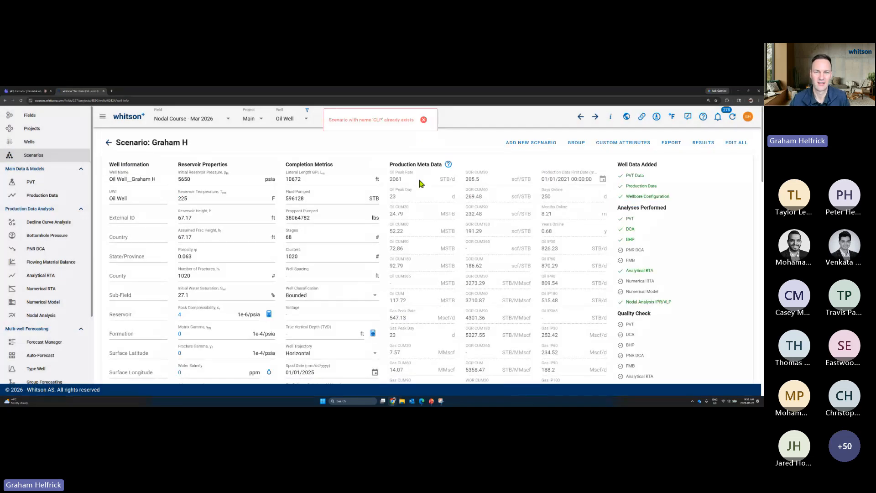
{"action": "left_click", "coordinate": [424, 120]}
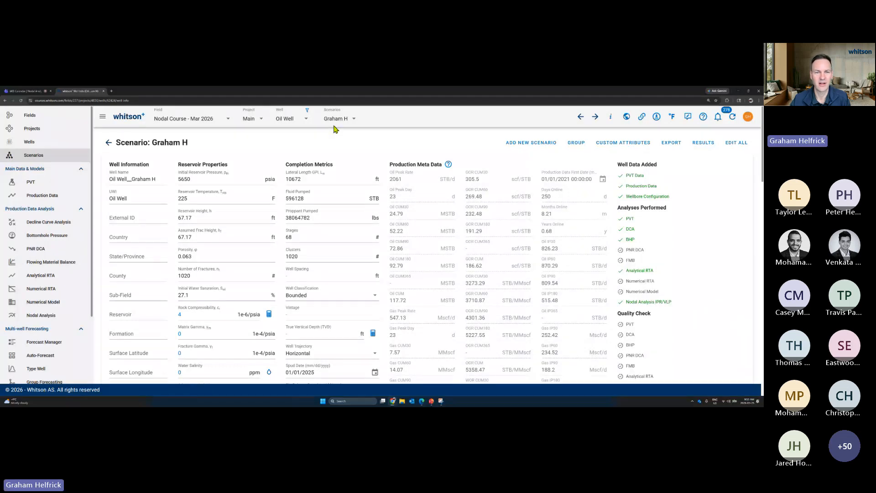
Review and save the Oil Well's reservoir fluid composition using the GOR method with 225 F, 5650 psia and 275 scf/STB initial total GOR
{"action": "left_click", "coordinate": [46, 186]}
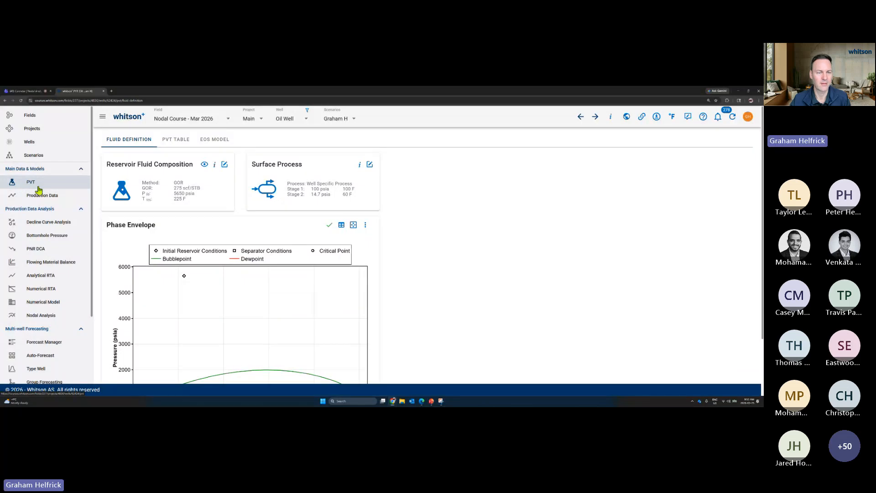
{"action": "left_click", "coordinate": [224, 165]}
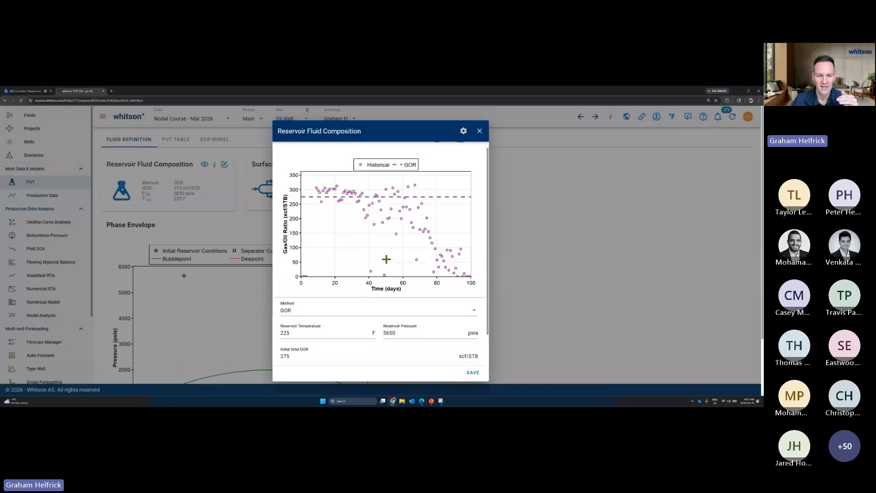
{"action": "scroll", "coordinate": [386, 259], "scroll_direction": "down", "scroll_amount": 2}
{"action": "double_click", "coordinate": [296, 325]}
{"action": "left_click", "coordinate": [298, 326]}
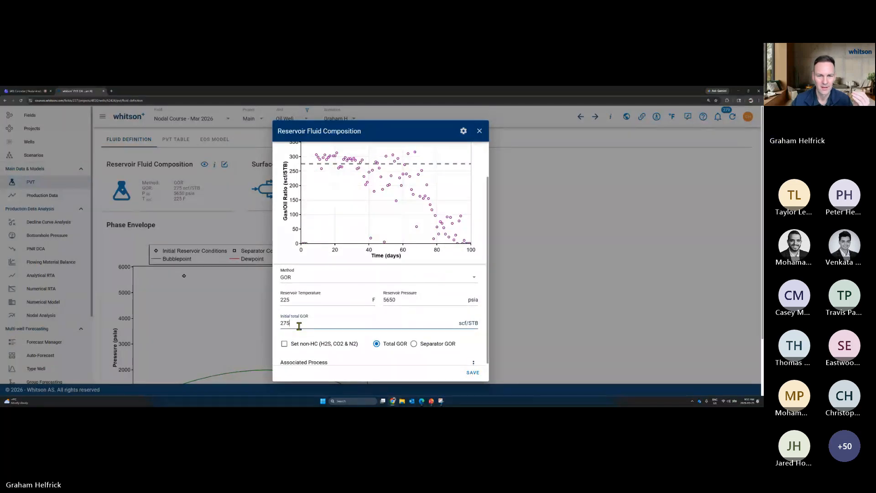
{"action": "double_click", "coordinate": [294, 301]}
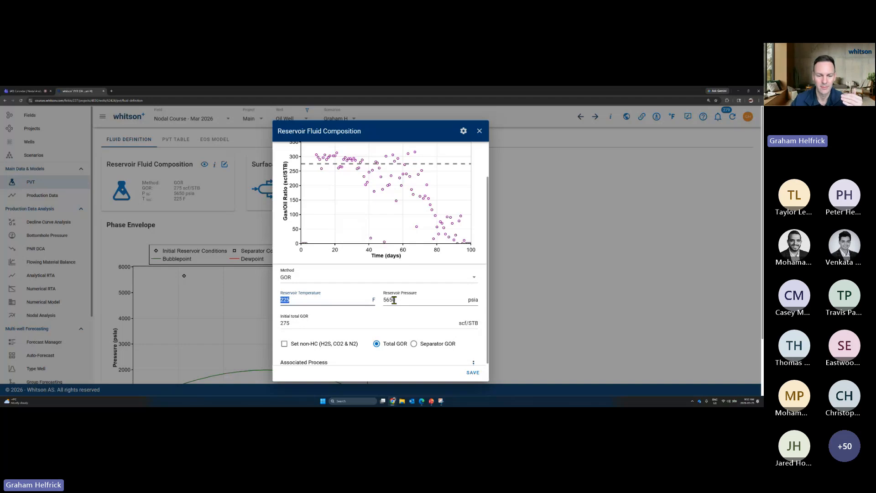
{"action": "left_click", "coordinate": [307, 324]}
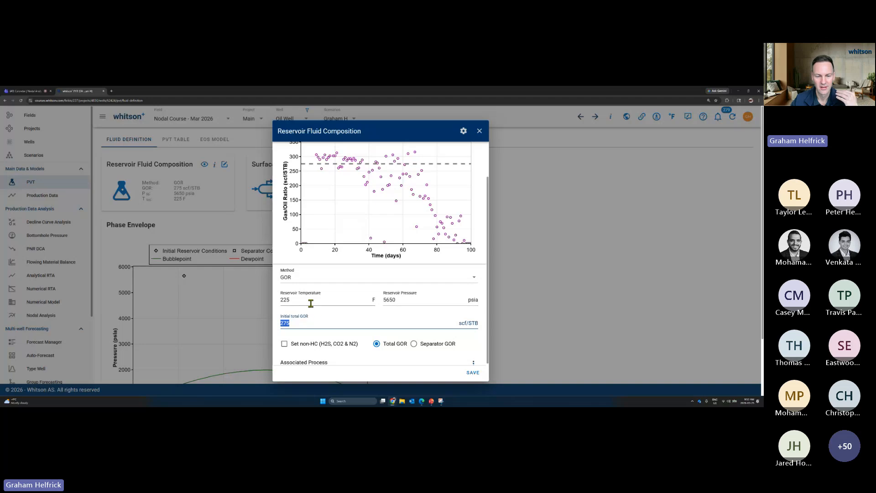
{"action": "scroll", "coordinate": [310, 303], "scroll_direction": "up", "scroll_amount": 1}
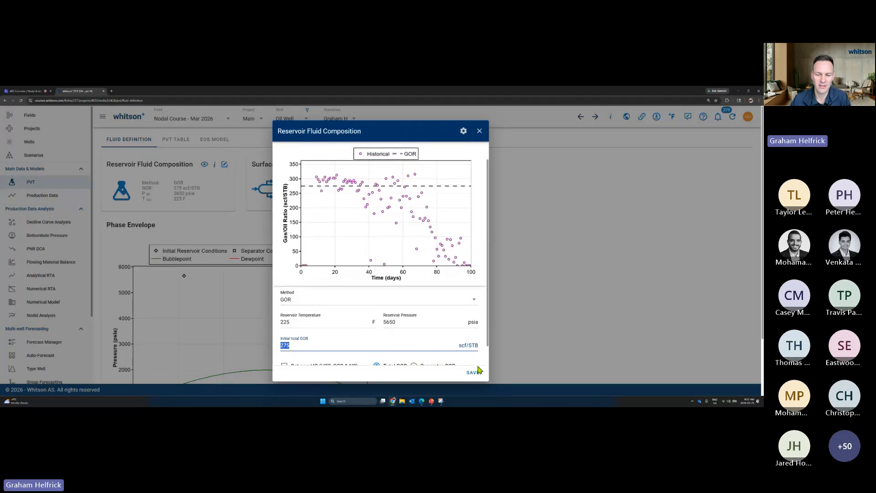
{"action": "left_click", "coordinate": [473, 374]}
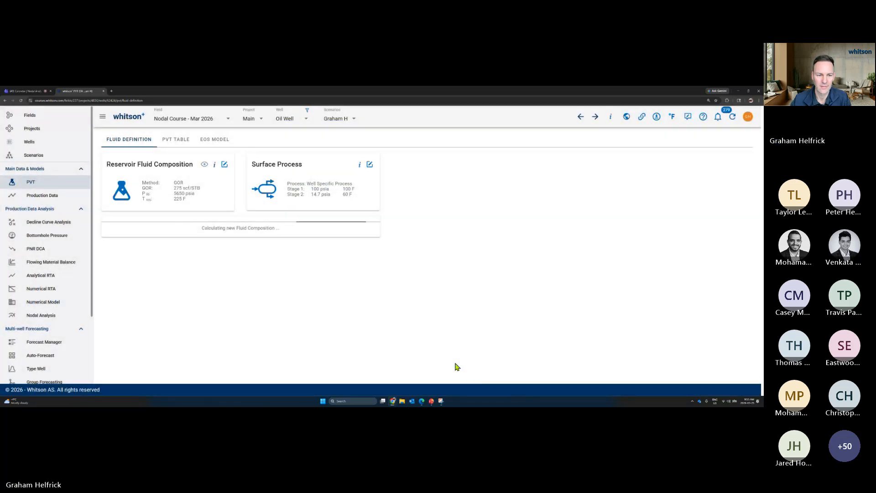
Examine the initial reservoir conditions relative to the bubblepoint curve in the phase envelope plot
{"action": "scroll", "coordinate": [447, 362], "scroll_direction": "down", "scroll_amount": 3}
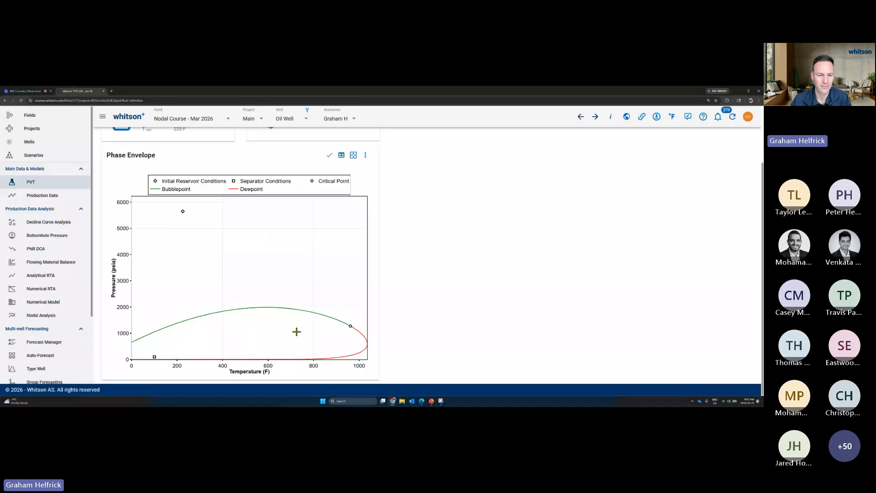
{"action": "mouse_move", "coordinate": [188, 213]}
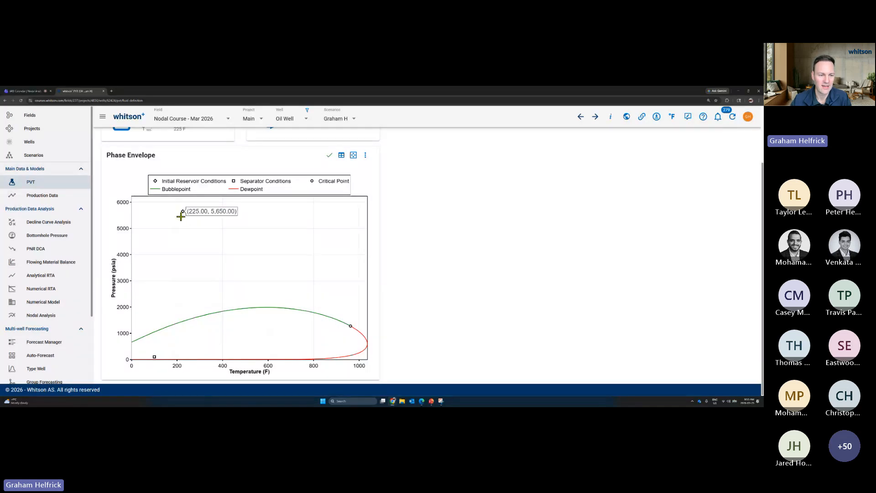
{"action": "mouse_move", "coordinate": [185, 319]}
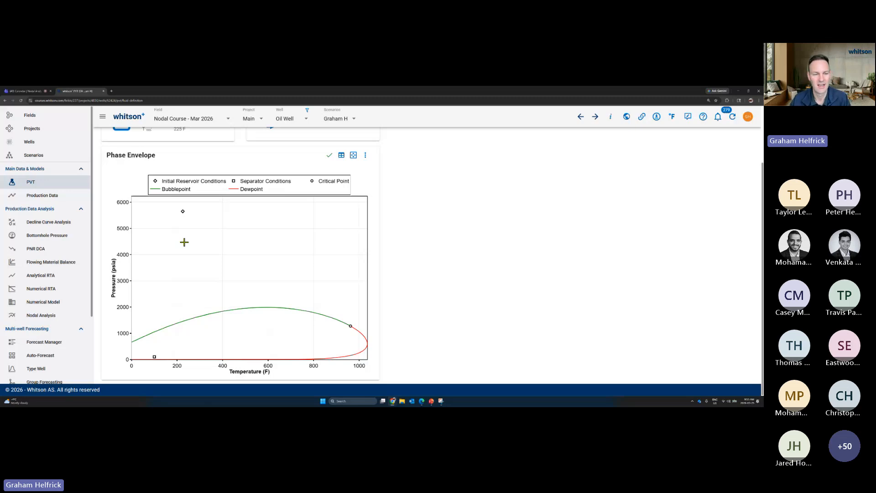
Open the Oil Well's production data and isolate the Oil curve to examine the oil rate over time
{"action": "scroll", "coordinate": [352, 260], "scroll_direction": "up", "scroll_amount": 1}
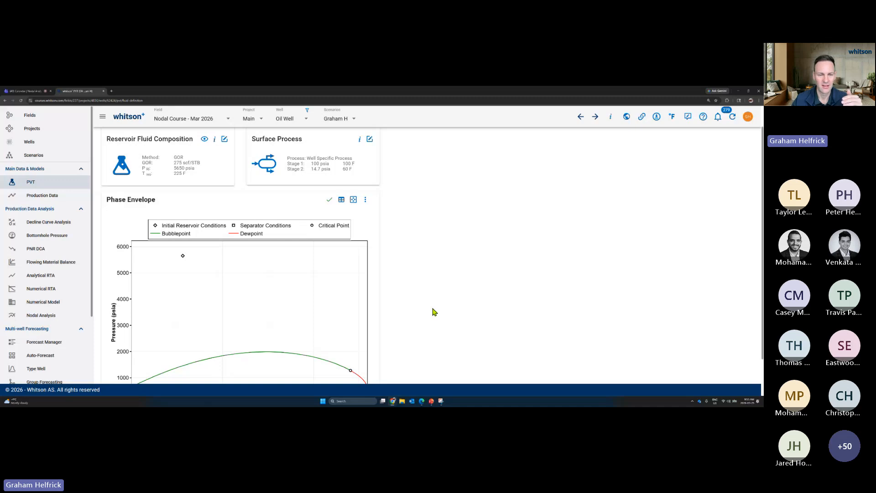
{"action": "scroll", "coordinate": [425, 315], "scroll_direction": "down", "scroll_amount": 1}
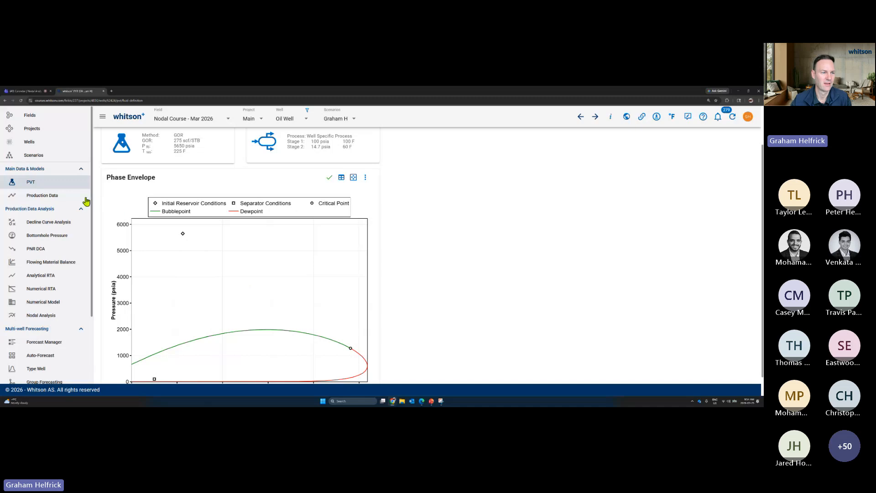
{"action": "left_click", "coordinate": [39, 200]}
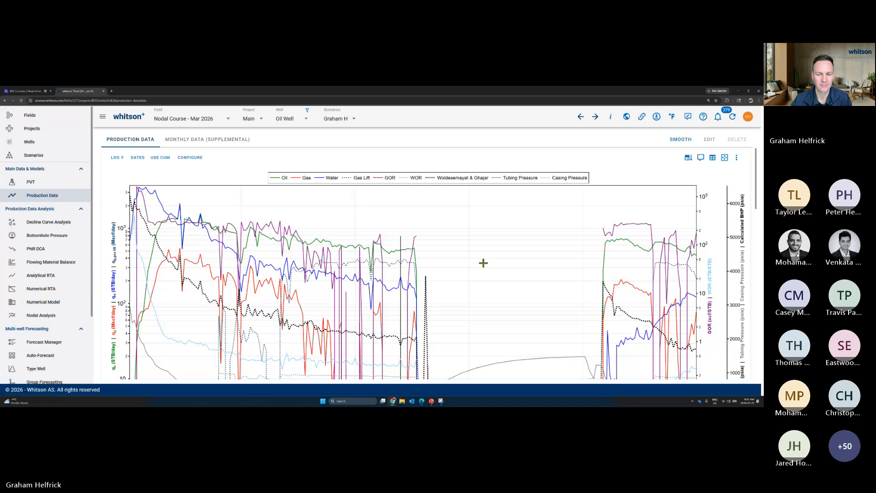
{"action": "scroll", "coordinate": [483, 263], "scroll_direction": "down", "scroll_amount": 3}
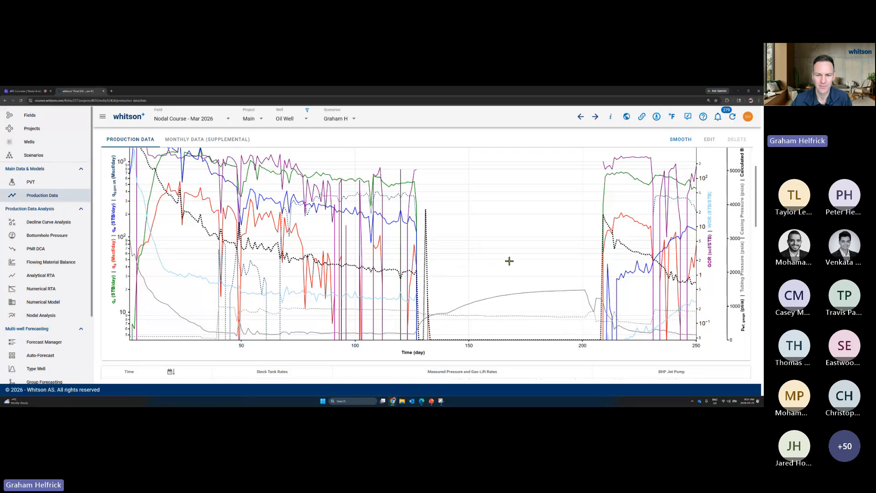
{"action": "scroll", "coordinate": [509, 261], "scroll_direction": "up", "scroll_amount": 1}
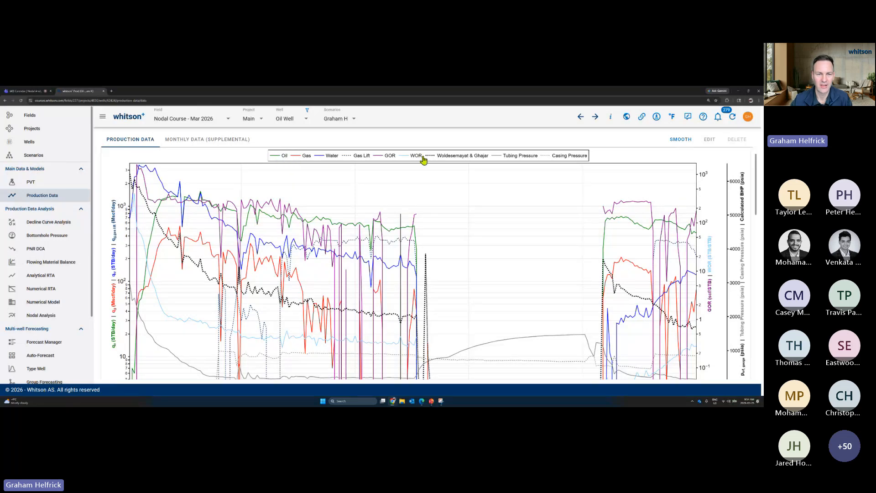
{"action": "double_click", "coordinate": [279, 157]}
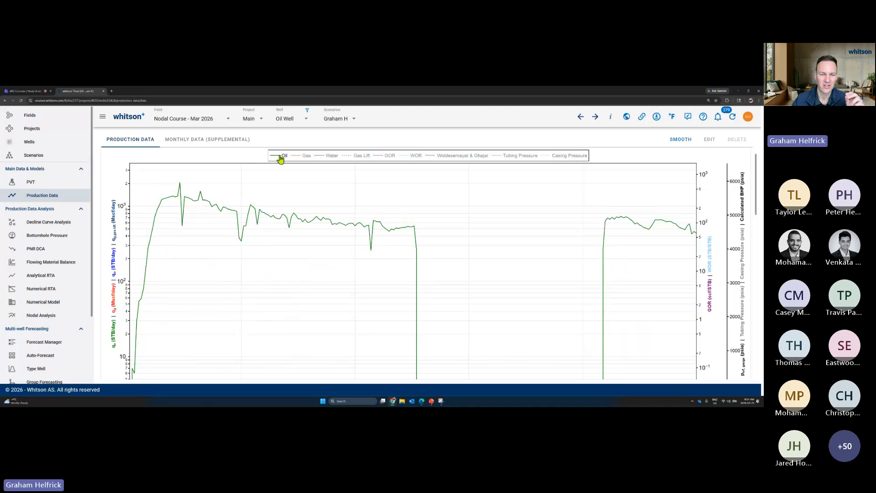
{"action": "mouse_move", "coordinate": [176, 193]}
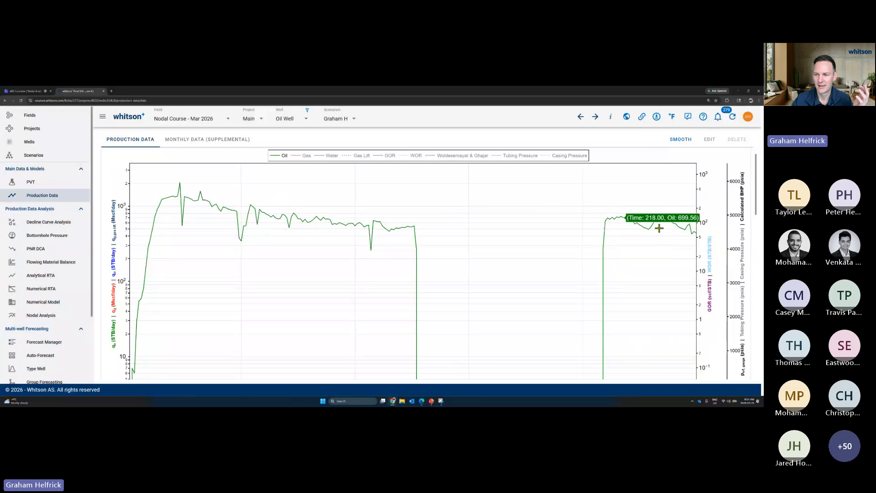
{"action": "mouse_move", "coordinate": [694, 233]}
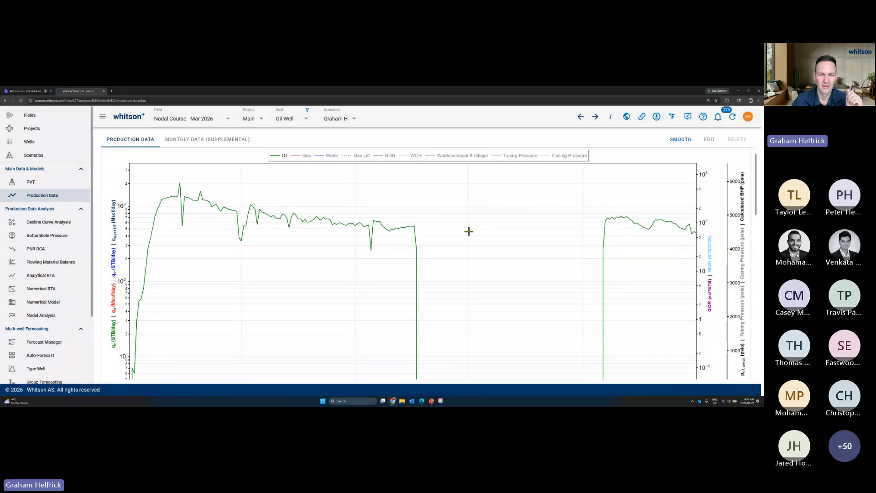
Add the Gas, Water, Tubing Pressure and Casing Pressure curves to the production plot and compare them with the oil rate
{"action": "left_click", "coordinate": [299, 157]}
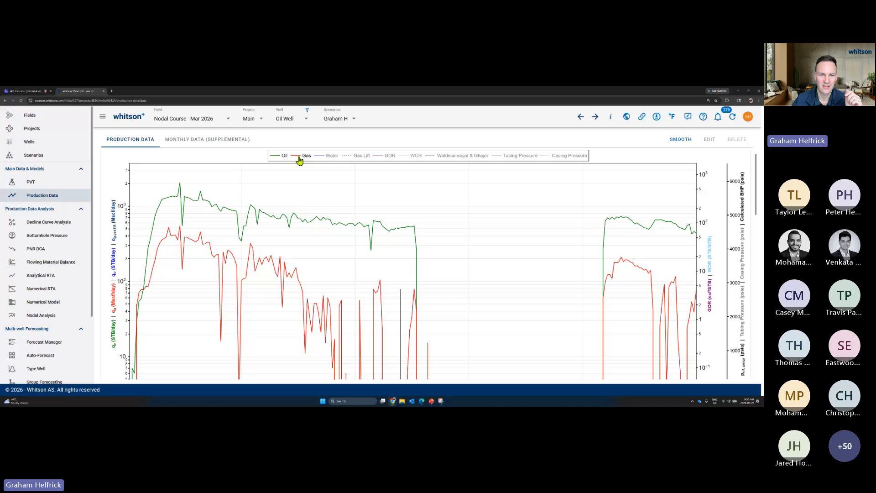
{"action": "left_click", "coordinate": [324, 157]}
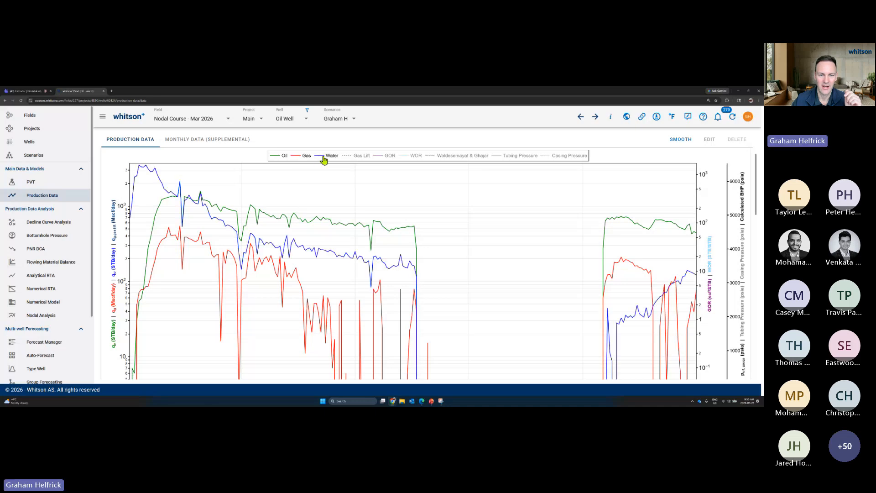
{"action": "left_click", "coordinate": [516, 157]}
{"action": "scroll", "coordinate": [511, 194], "scroll_direction": "down", "scroll_amount": 1}
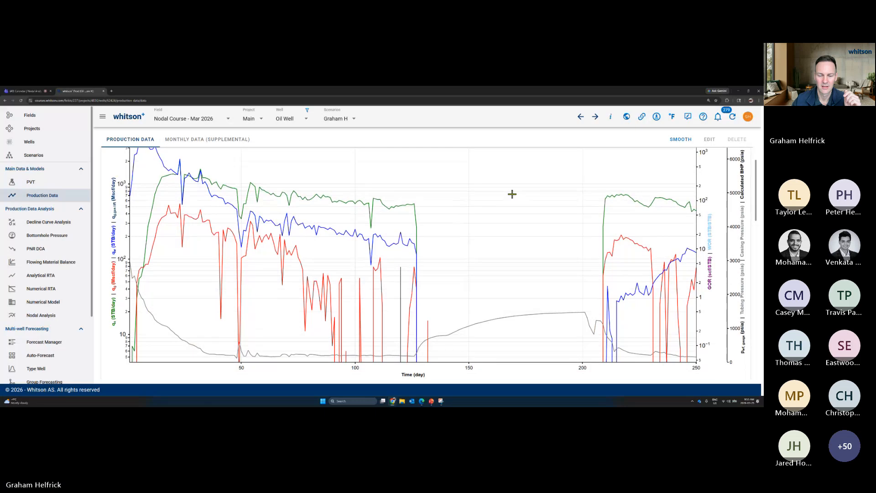
{"action": "scroll", "coordinate": [512, 193], "scroll_direction": "up", "scroll_amount": 1}
{"action": "left_click", "coordinate": [562, 157]}
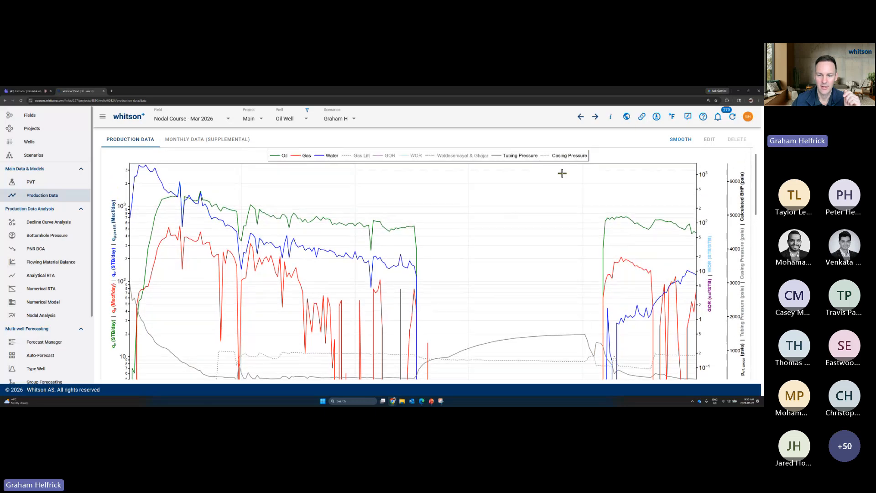
{"action": "scroll", "coordinate": [537, 203], "scroll_direction": "down", "scroll_amount": 1}
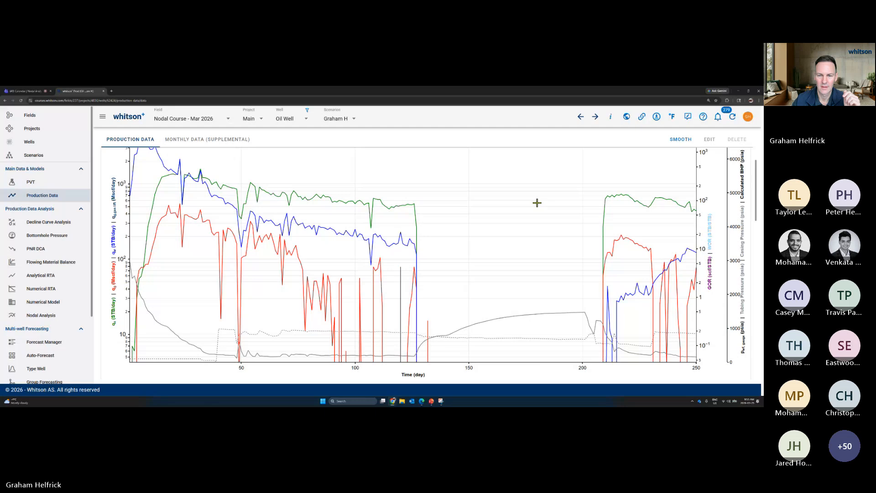
{"action": "scroll", "coordinate": [536, 202], "scroll_direction": "up", "scroll_amount": 2}
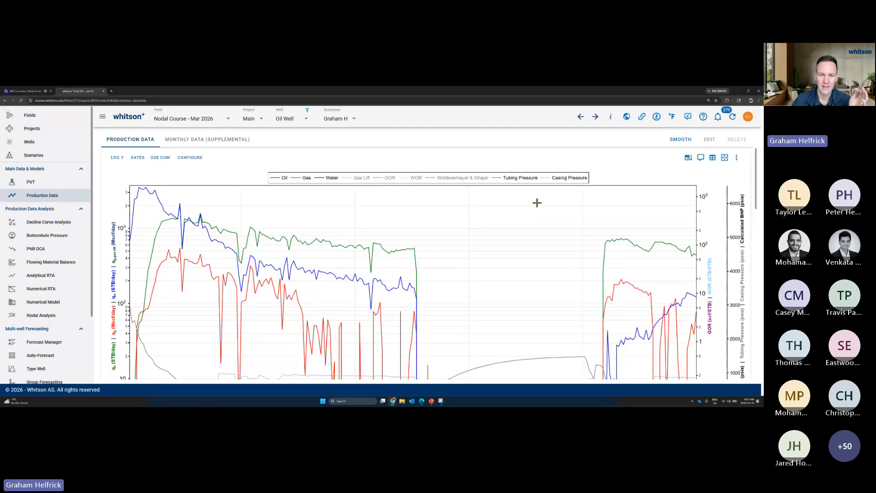
Isolate the Gas Lift curve in the production plot and examine the injection rates across the producing periods
{"action": "left_click", "coordinate": [361, 180]}
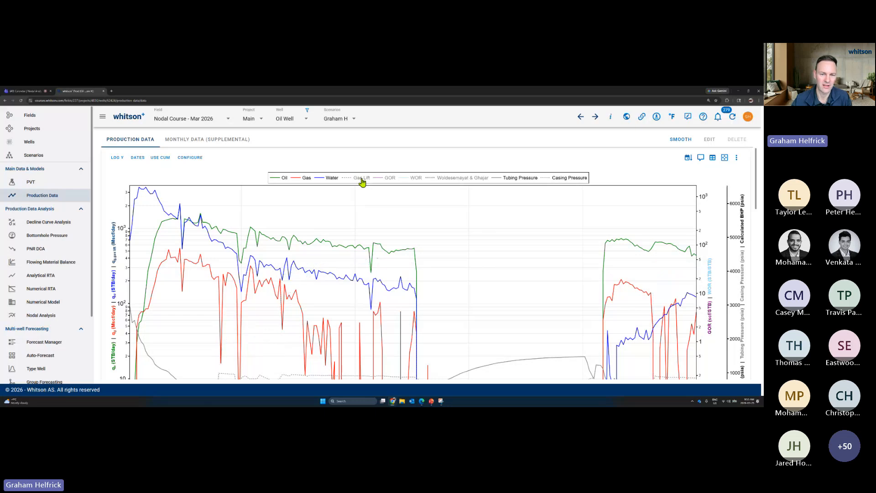
{"action": "double_click", "coordinate": [362, 179]}
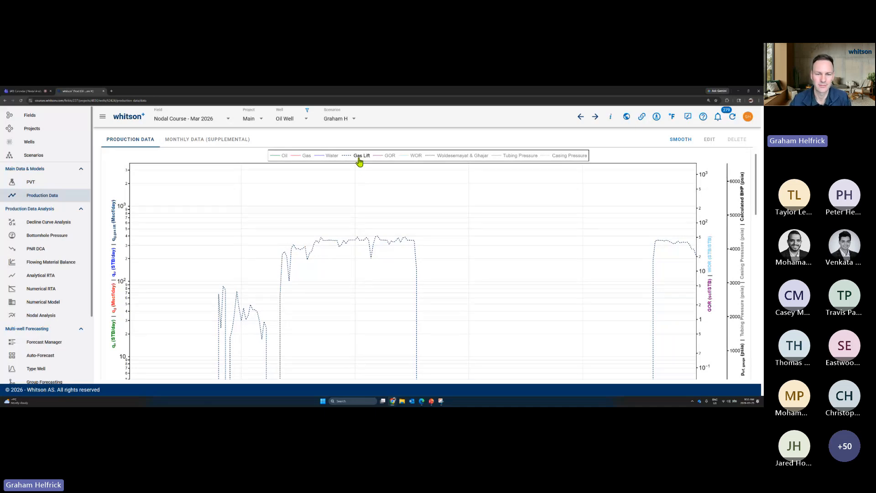
{"action": "scroll", "coordinate": [362, 186], "scroll_direction": "down", "scroll_amount": 1}
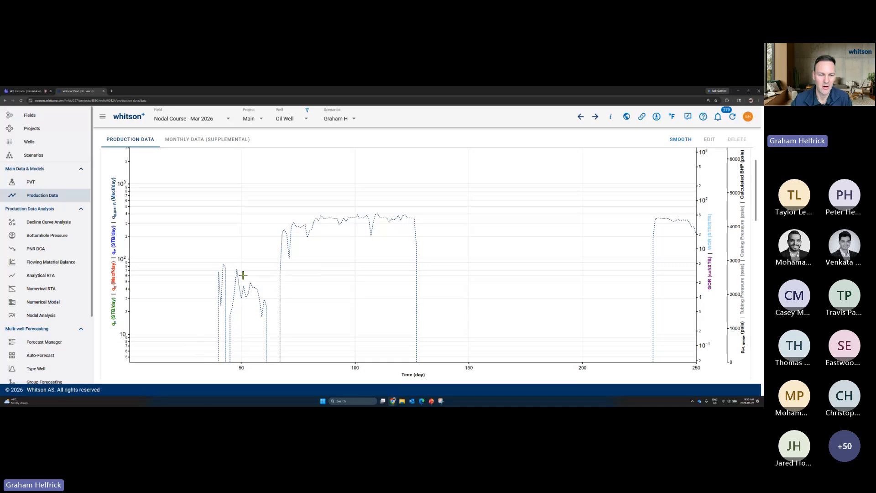
{"action": "mouse_move", "coordinate": [249, 281]}
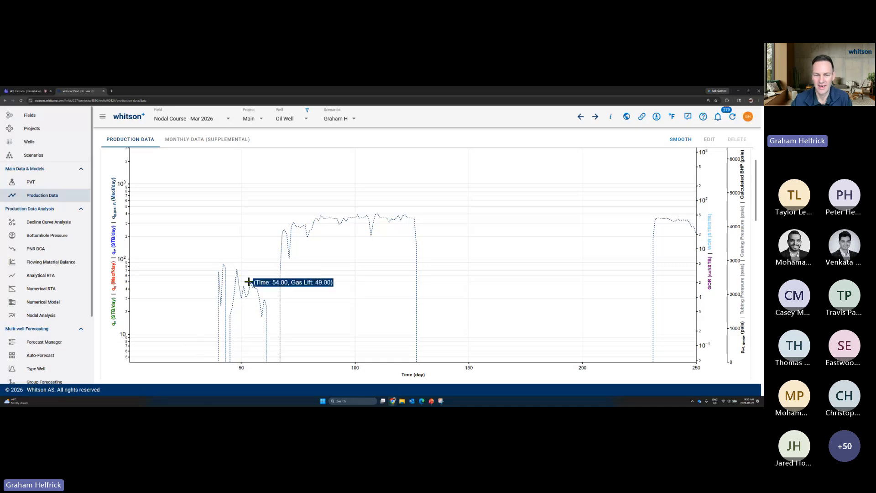
{"action": "mouse_move", "coordinate": [356, 218]}
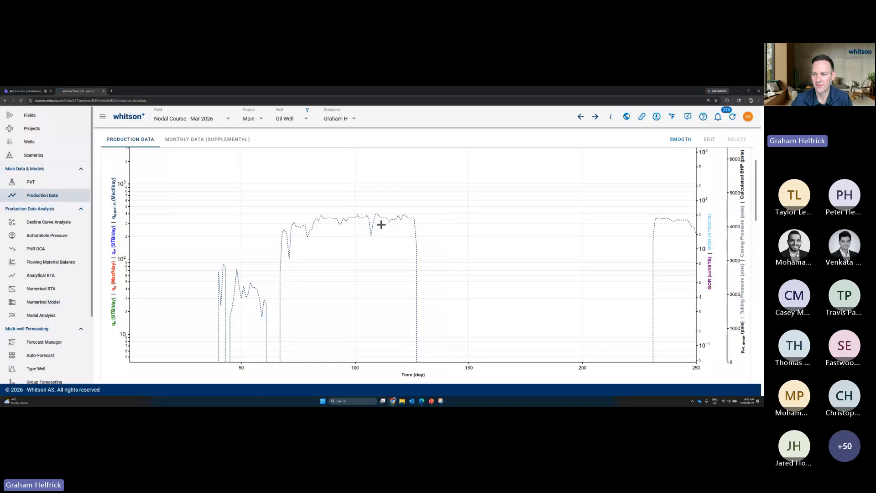
{"action": "mouse_move", "coordinate": [695, 235]}
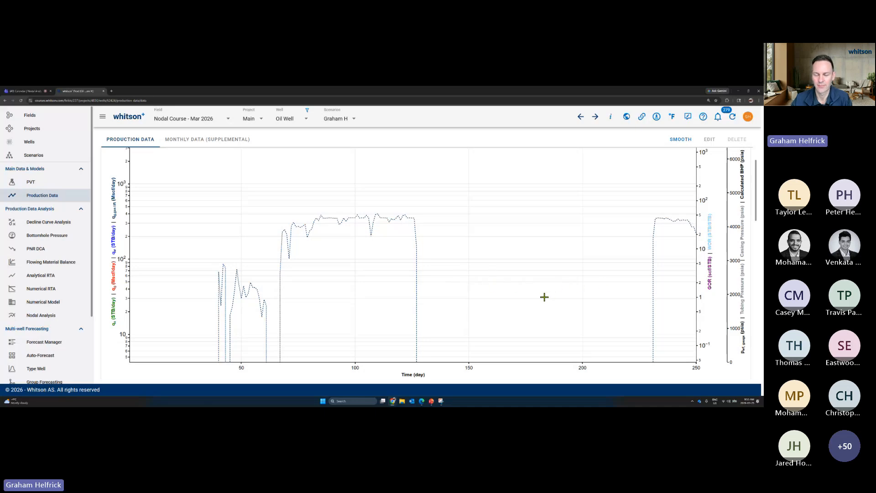
{"action": "scroll", "coordinate": [527, 283], "scroll_direction": "up", "scroll_amount": 1}
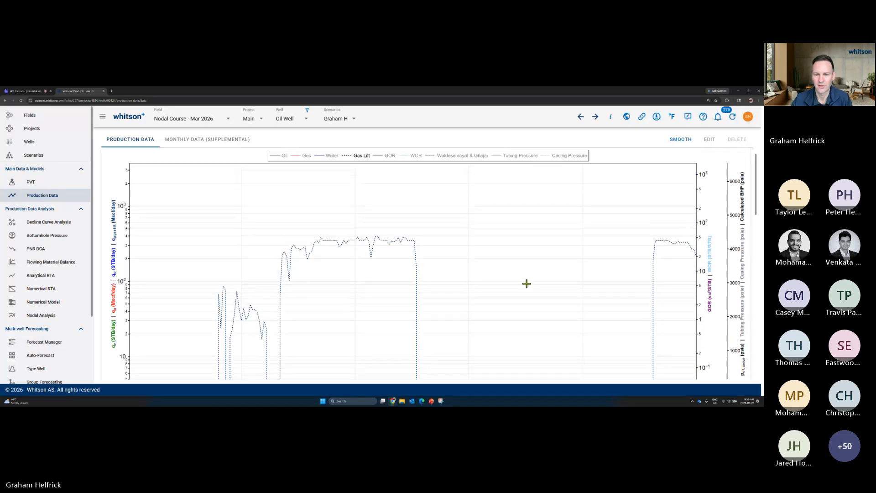
{"action": "scroll", "coordinate": [527, 283], "scroll_direction": "down", "scroll_amount": 1}
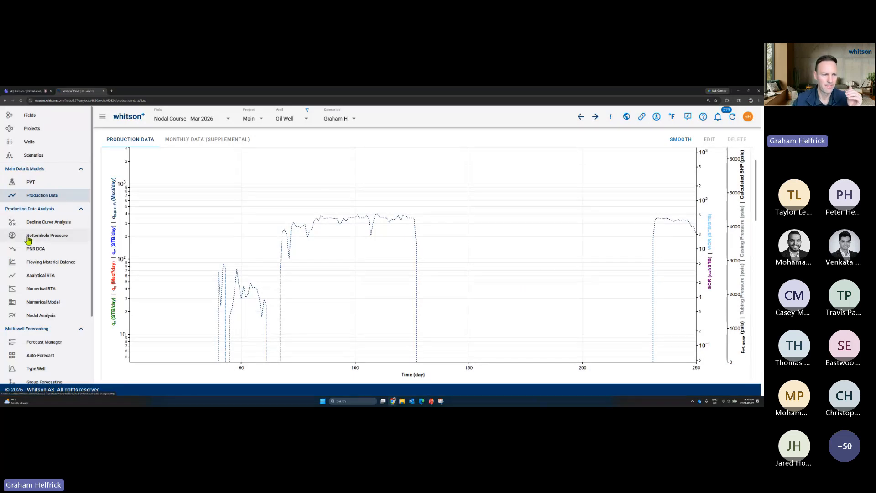
Open the Oil Well's well data for bottomhole pressure and review the perforated interval, deviation survey and its plot
{"action": "left_click", "coordinate": [50, 239]}
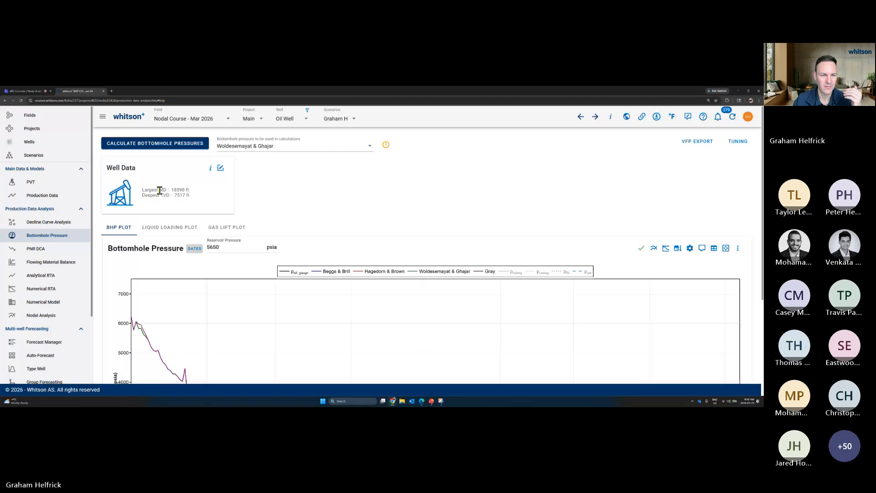
{"action": "left_click", "coordinate": [220, 170]}
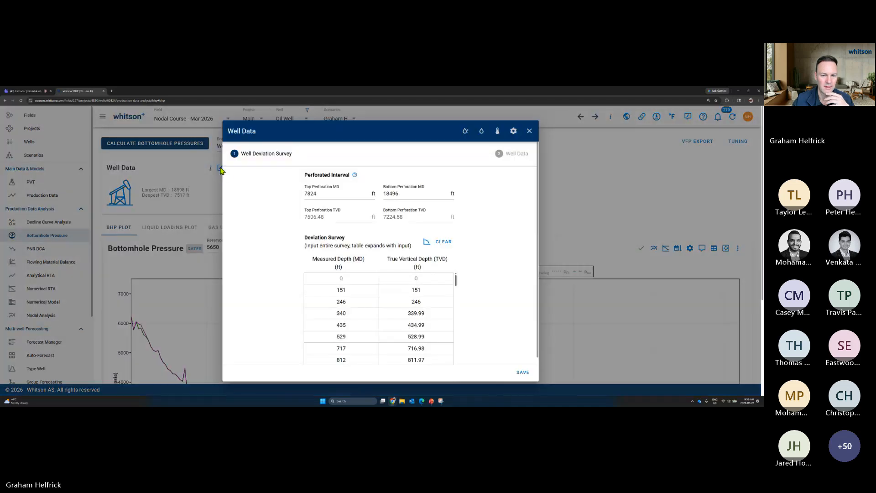
{"action": "scroll", "coordinate": [346, 298], "scroll_direction": "down", "scroll_amount": 2}
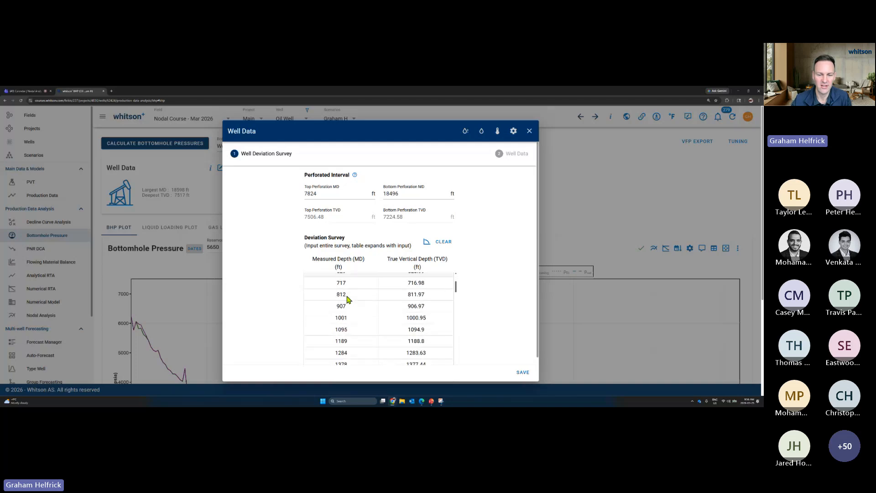
{"action": "scroll", "coordinate": [358, 329], "scroll_direction": "up", "scroll_amount": 3}
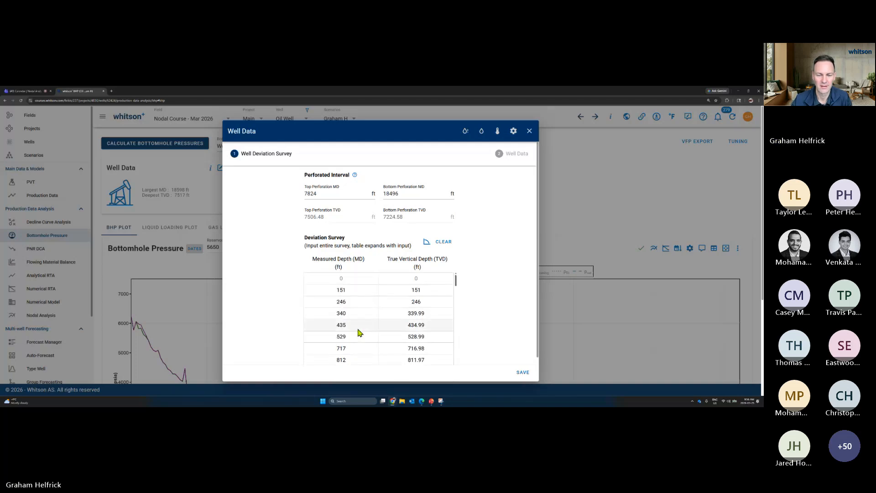
{"action": "left_click", "coordinate": [426, 242]}
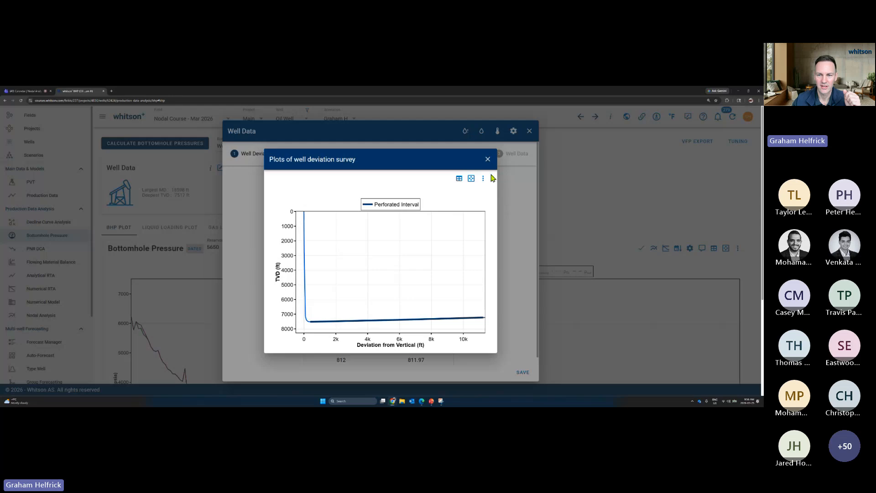
{"action": "left_click", "coordinate": [488, 160]}
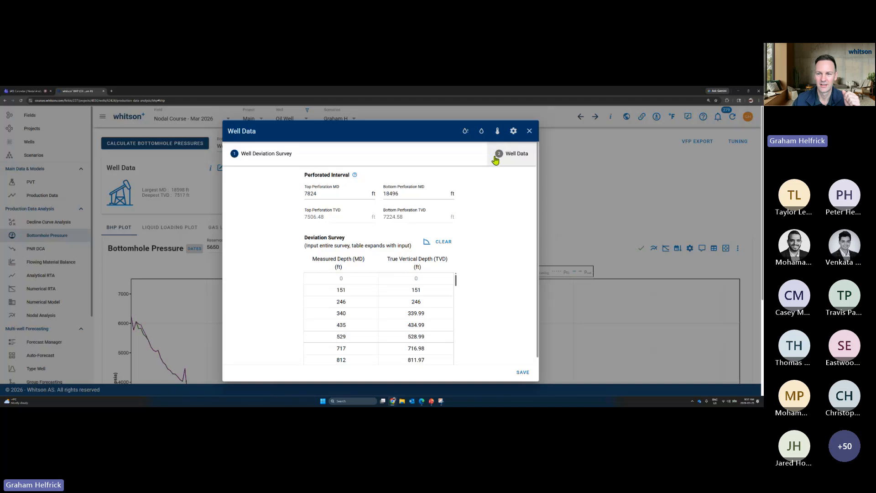
Review the initial wellbore configuration's casing and tubing data, flowpath and artificial lift method
{"action": "left_click", "coordinate": [524, 161]}
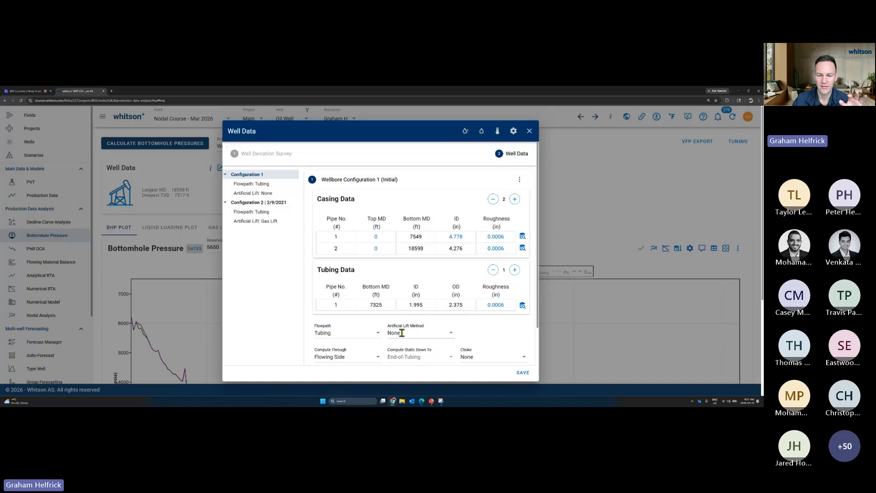
{"action": "scroll", "coordinate": [422, 332], "scroll_direction": "down", "scroll_amount": 1}
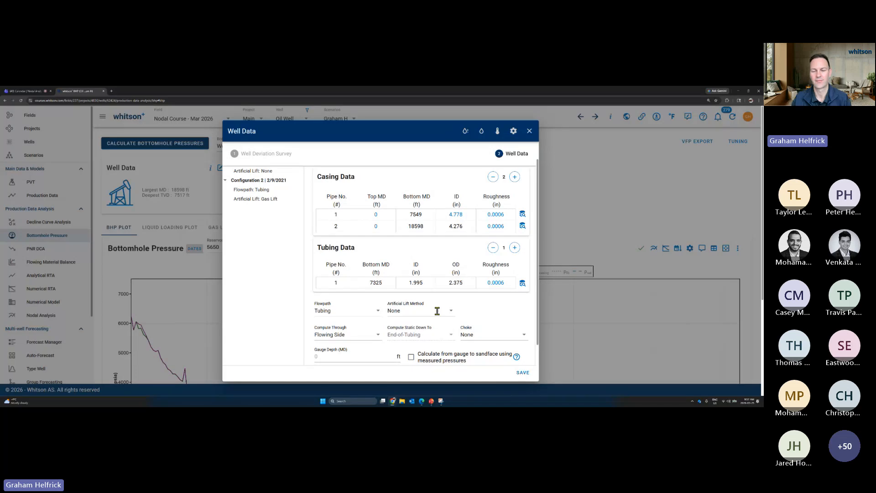
{"action": "scroll", "coordinate": [436, 312], "scroll_direction": "up", "scroll_amount": 1}
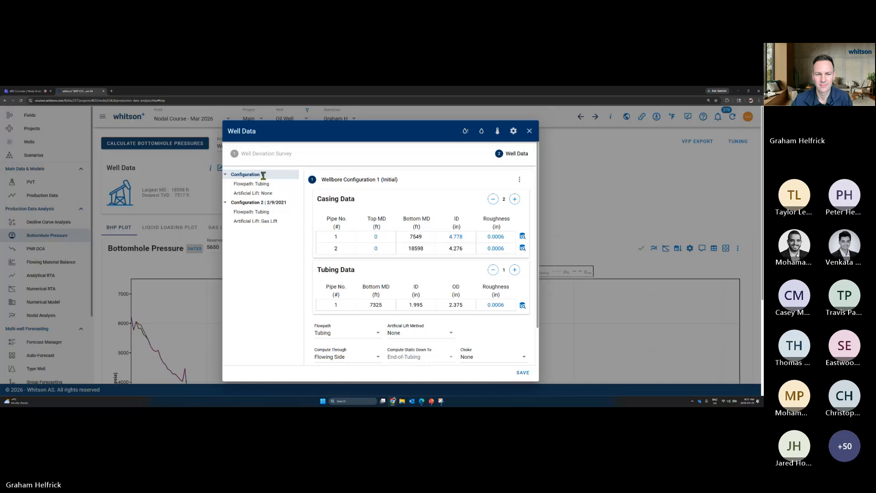
Review Wellbore Configuration 2's use-from date, casing and tubing data, and gas lift settings
{"action": "left_click", "coordinate": [256, 203]}
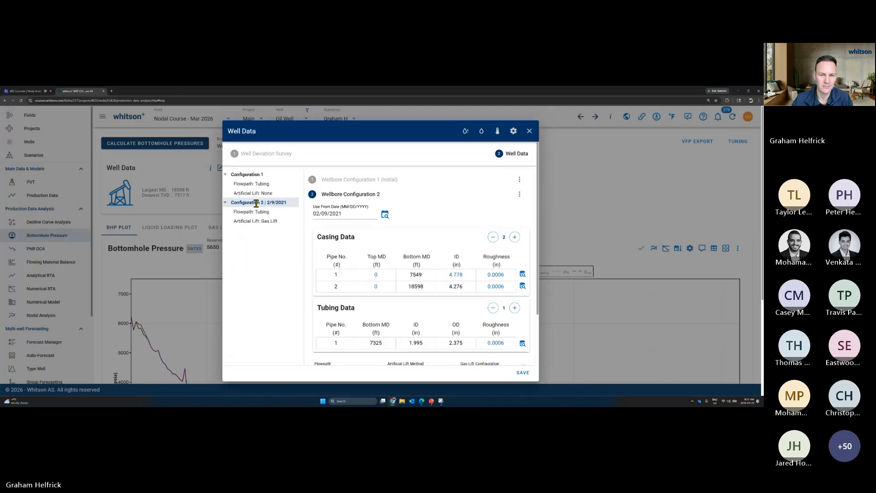
{"action": "left_click", "coordinate": [373, 215]}
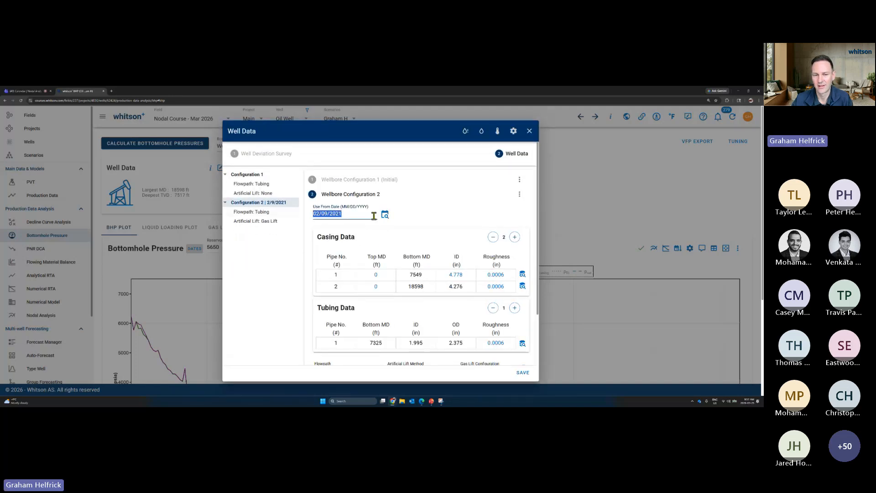
{"action": "left_click", "coordinate": [420, 212]}
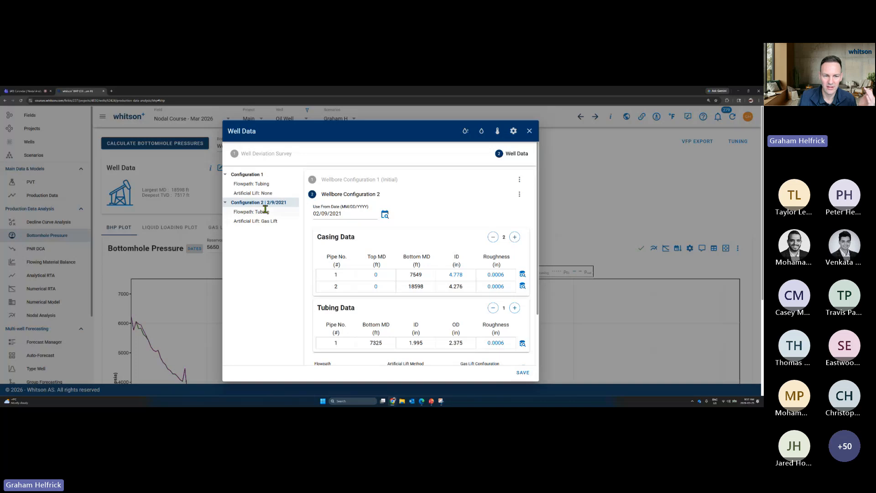
{"action": "scroll", "coordinate": [435, 309], "scroll_direction": "down", "scroll_amount": 3}
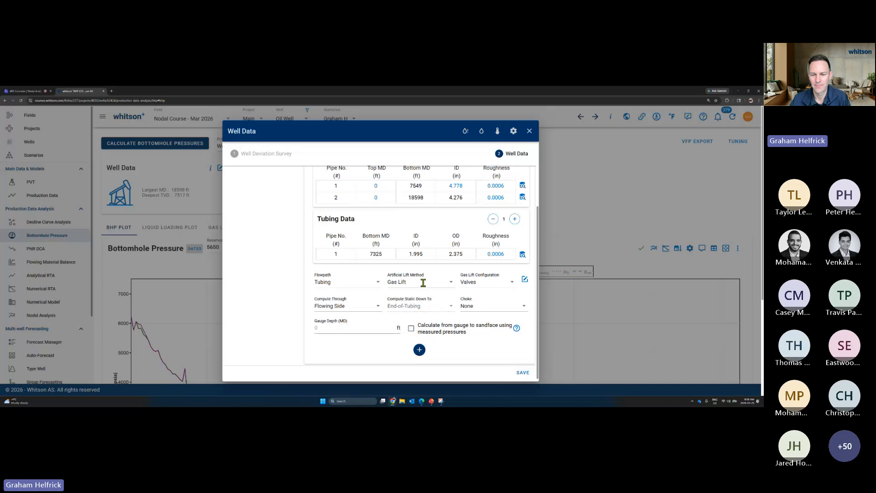
Switch Configuration 2's artificial lift method to Jet Pump and review its pump data inputs and power fluid type options
{"action": "left_click", "coordinate": [423, 282]}
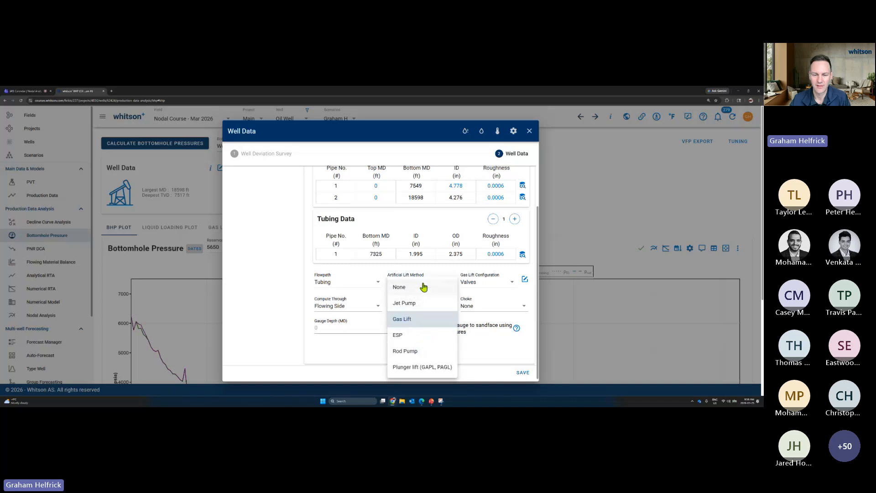
{"action": "left_click", "coordinate": [422, 307]}
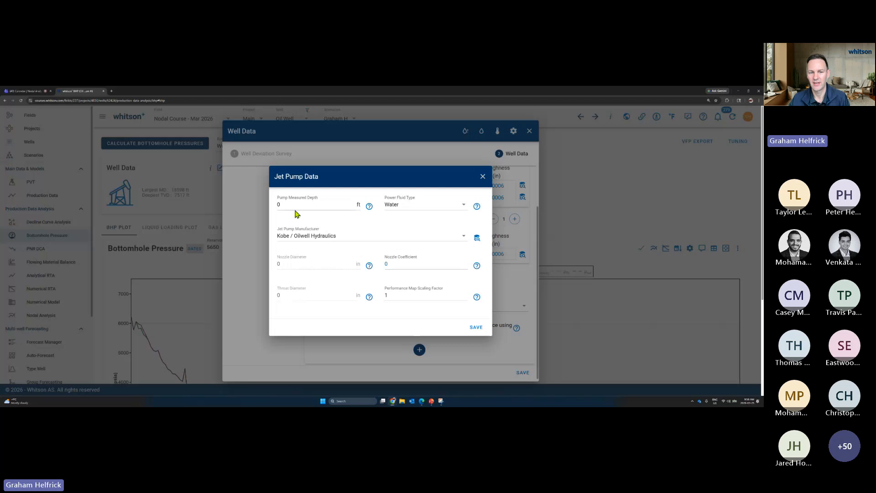
{"action": "left_click", "coordinate": [434, 205]}
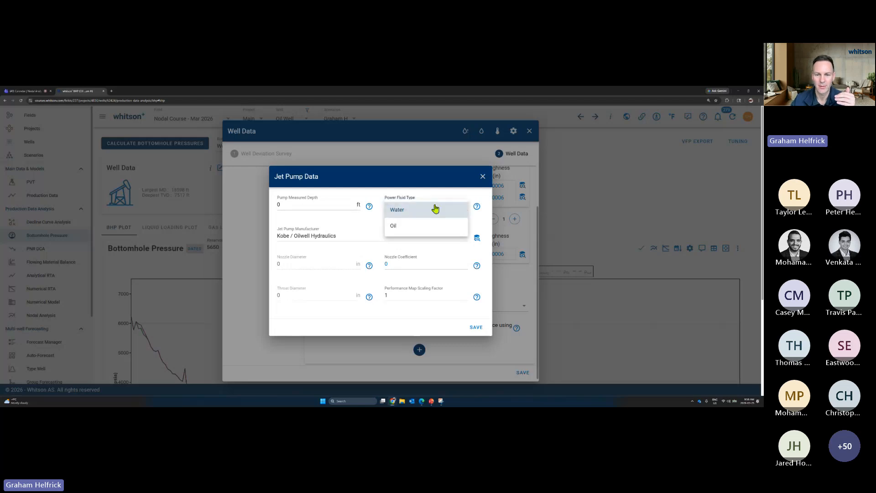
{"action": "left_click", "coordinate": [353, 229]}
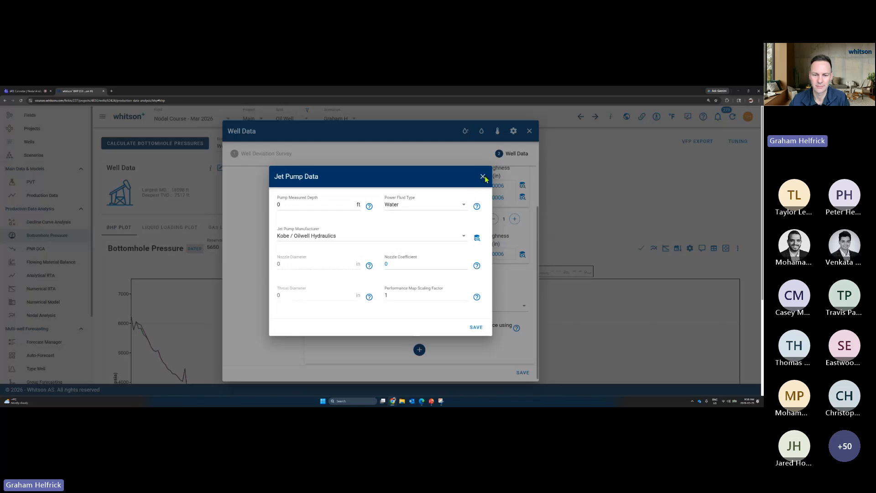
{"action": "left_click", "coordinate": [484, 177]}
Change the artificial lift method to ESP and review the pump assembly, manufacturer and head rate coefficient inputs
{"action": "left_click", "coordinate": [421, 288]}
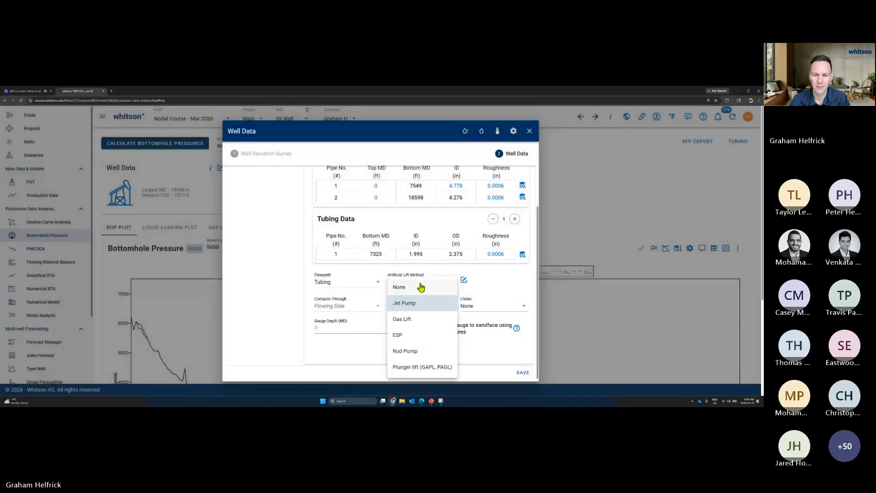
{"action": "left_click", "coordinate": [421, 338]}
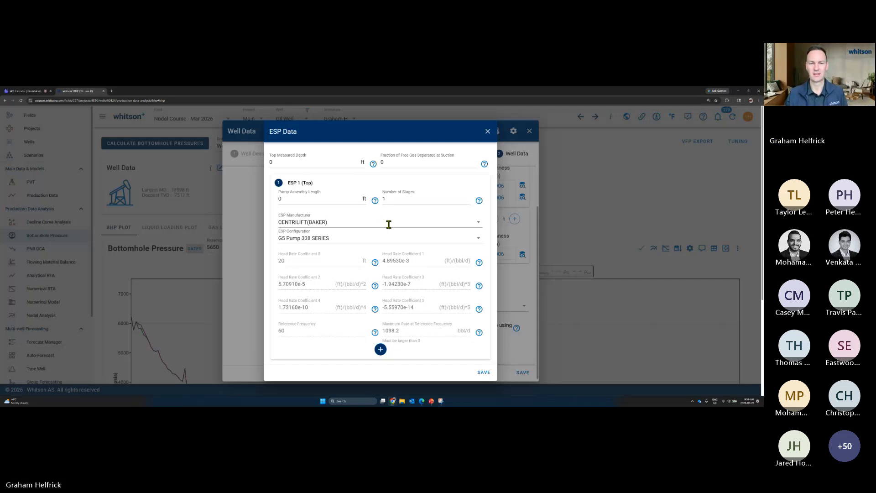
{"action": "left_click", "coordinate": [487, 132]}
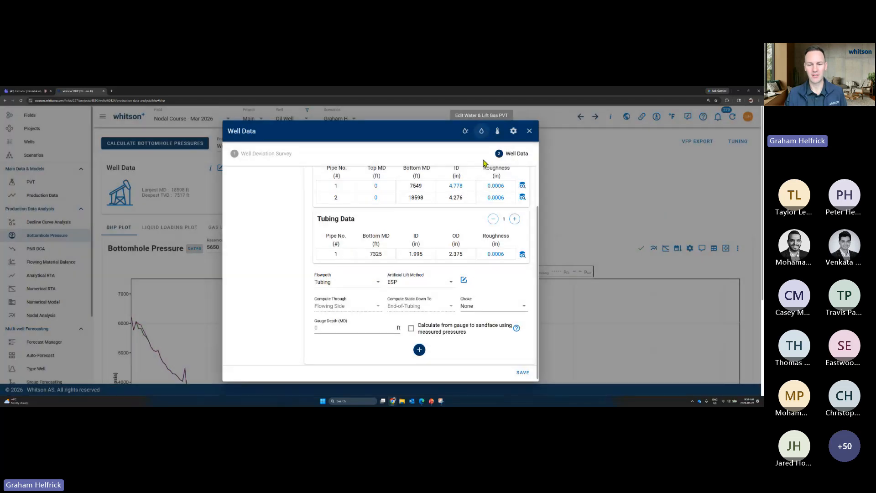
Try the option to calculate from gauge to sandface using measured pressures, check the gauge depth input, and disable the option again
{"action": "left_click", "coordinate": [366, 329]}
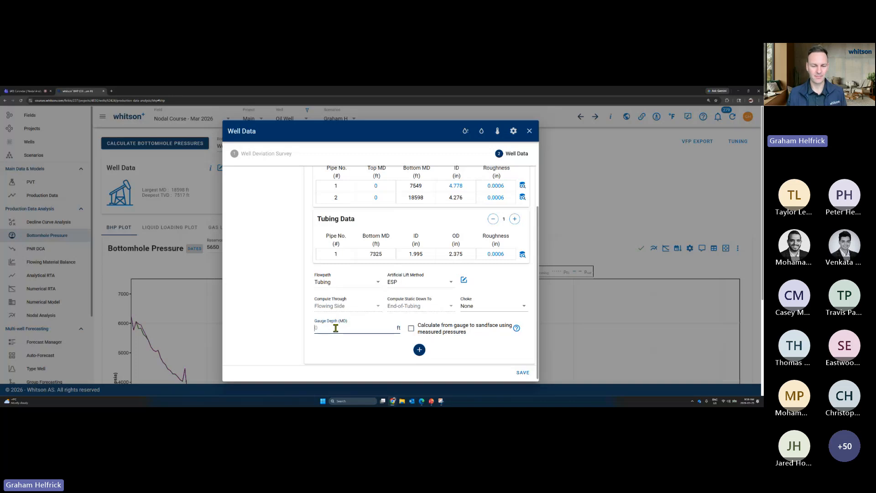
{"action": "left_click", "coordinate": [411, 329]}
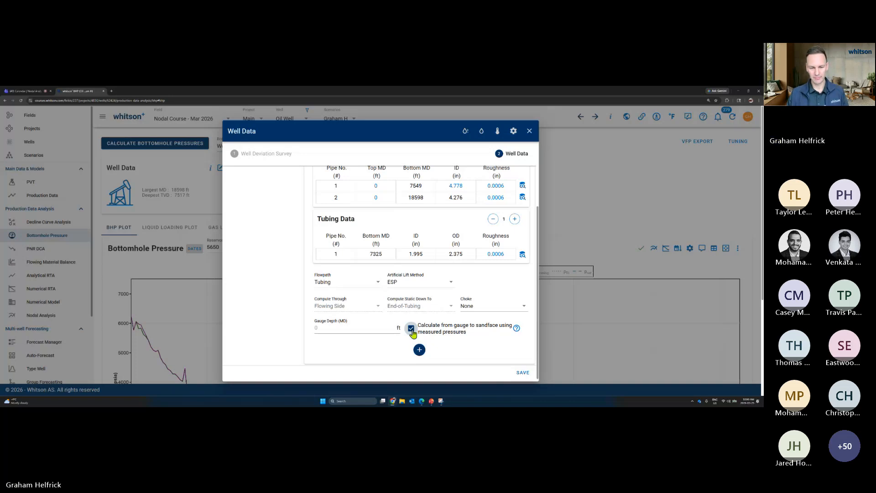
{"action": "left_click", "coordinate": [336, 328]}
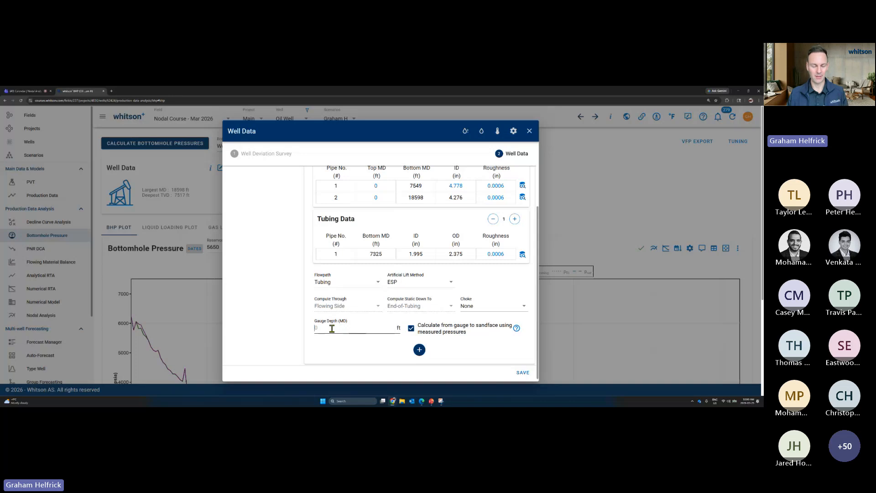
{"action": "left_click", "coordinate": [410, 329]}
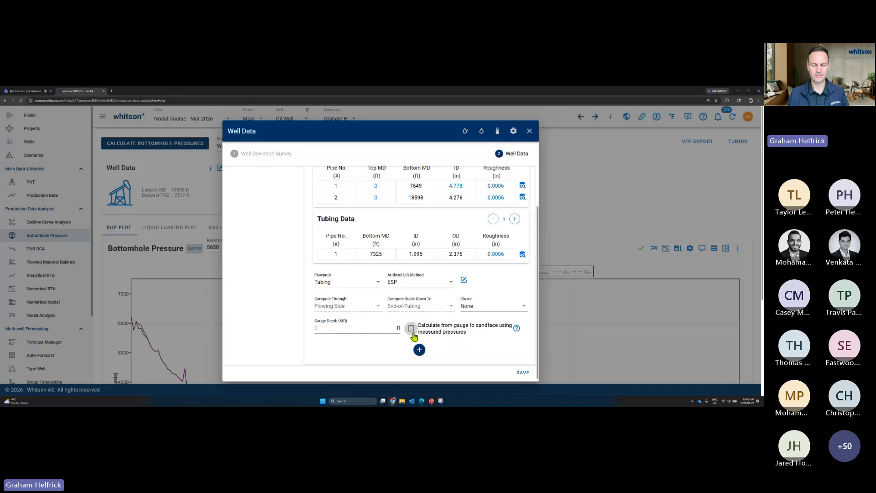
Try Rod Pump and Plunger lift (GAPL, PAGL) as the artificial lift method and review the plunger depth and duration inputs
{"action": "left_click", "coordinate": [410, 284]}
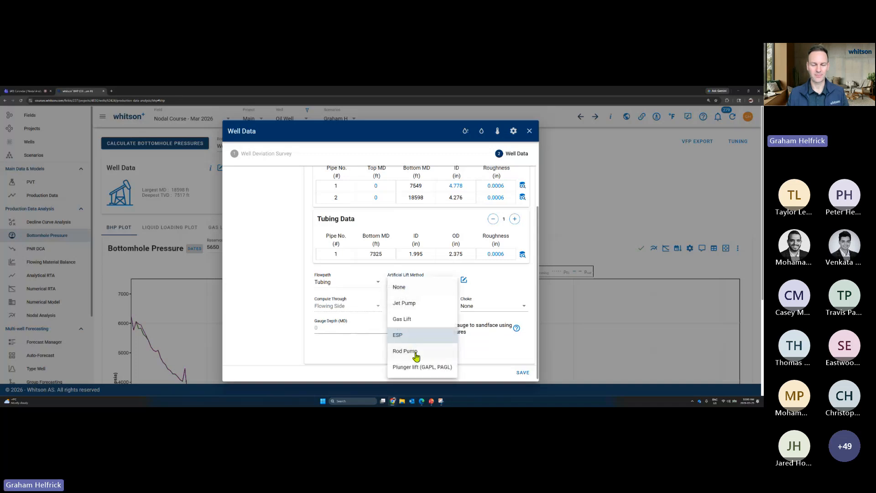
{"action": "left_click", "coordinate": [413, 352]}
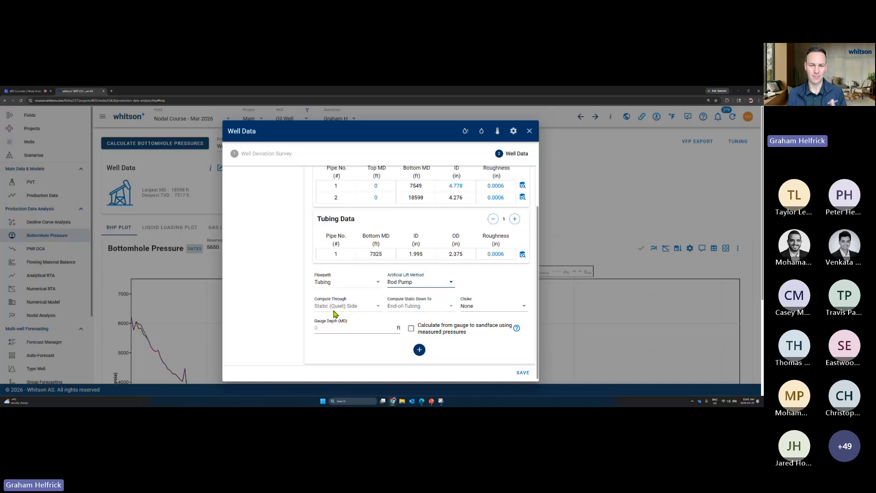
{"action": "left_click", "coordinate": [415, 284]}
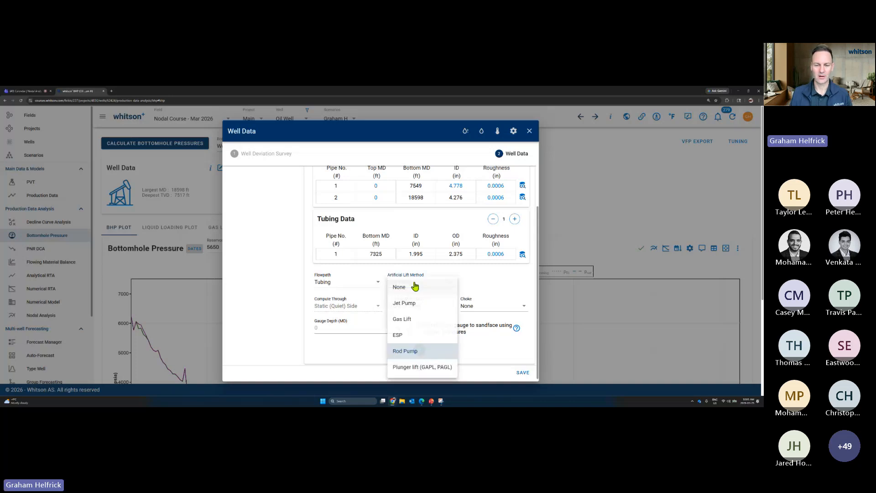
{"action": "left_click", "coordinate": [415, 372]}
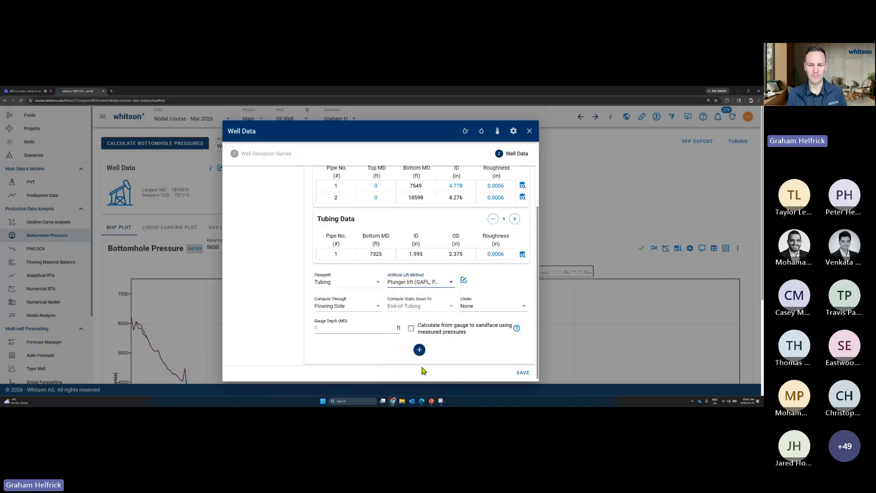
{"action": "left_click", "coordinate": [464, 282]}
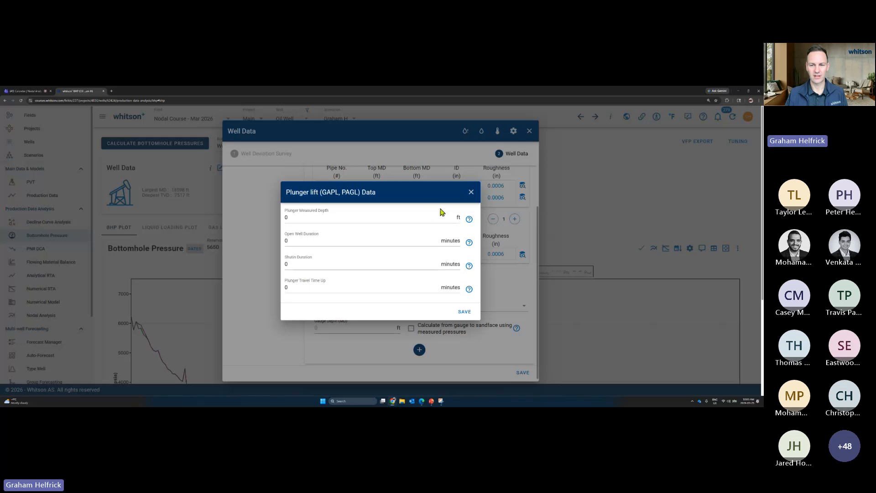
{"action": "left_click", "coordinate": [471, 192]}
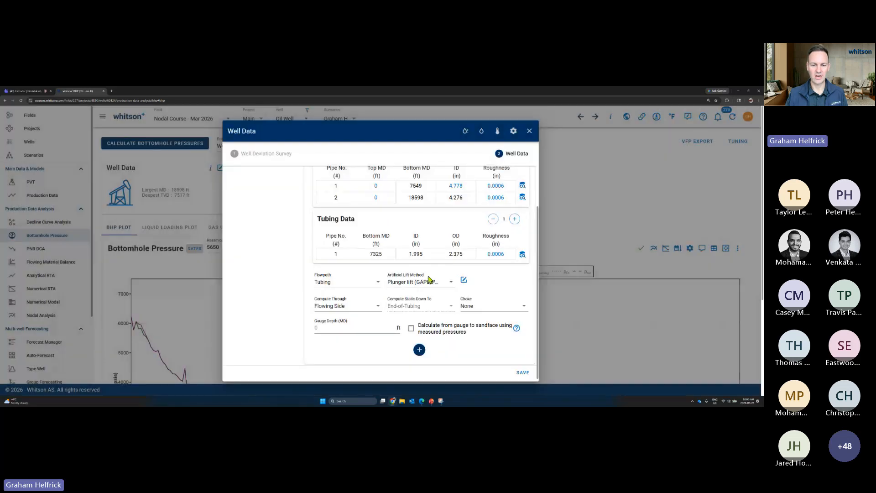
Return the artificial lift method to Gas Lift, compare the gas lift configuration options and choose Valves
{"action": "left_click", "coordinate": [415, 284]}
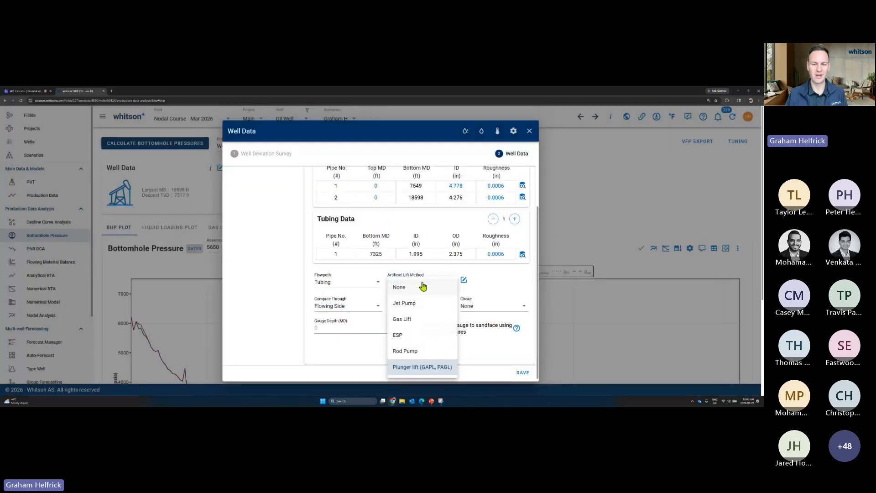
{"action": "left_click", "coordinate": [413, 323]}
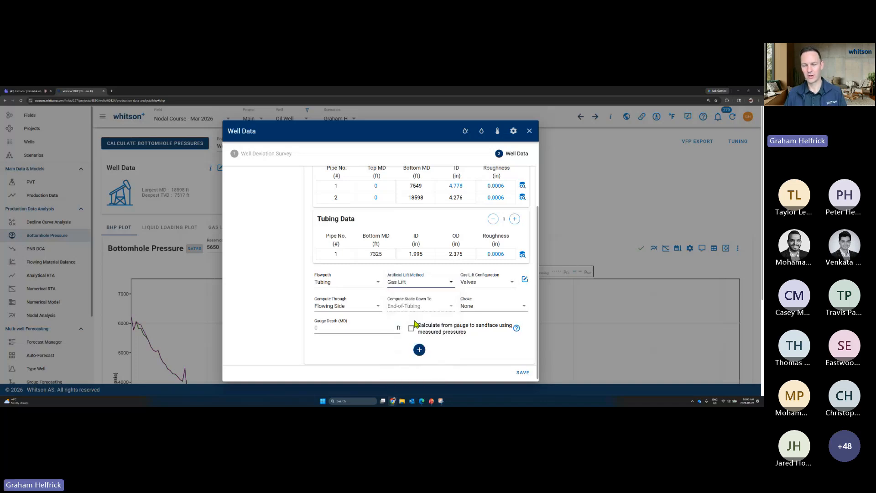
{"action": "left_click", "coordinate": [491, 283]}
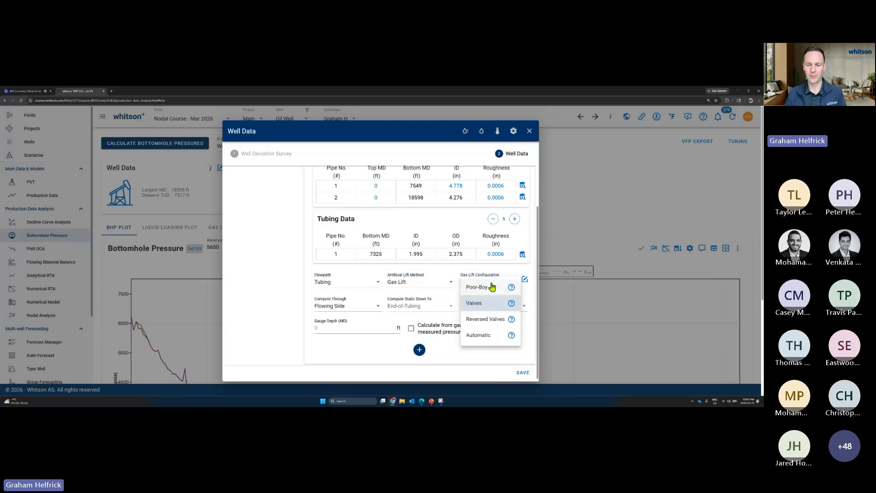
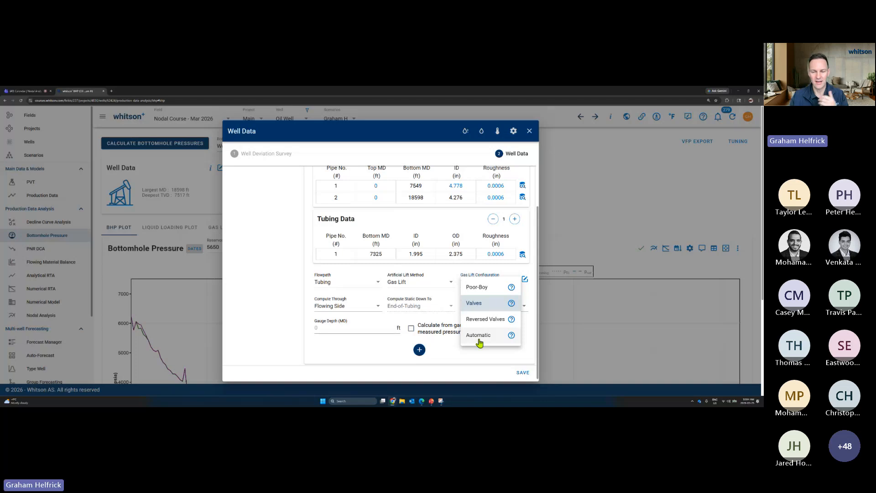
{"action": "left_click", "coordinate": [477, 304]}
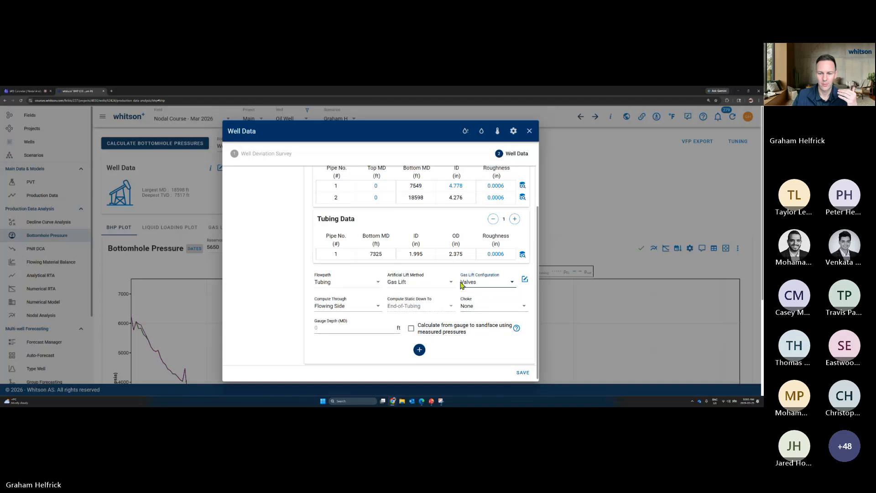
Review the gas lift valve depths with their opening and closing pressures, and close the well data without saving
{"action": "left_click", "coordinate": [526, 281]}
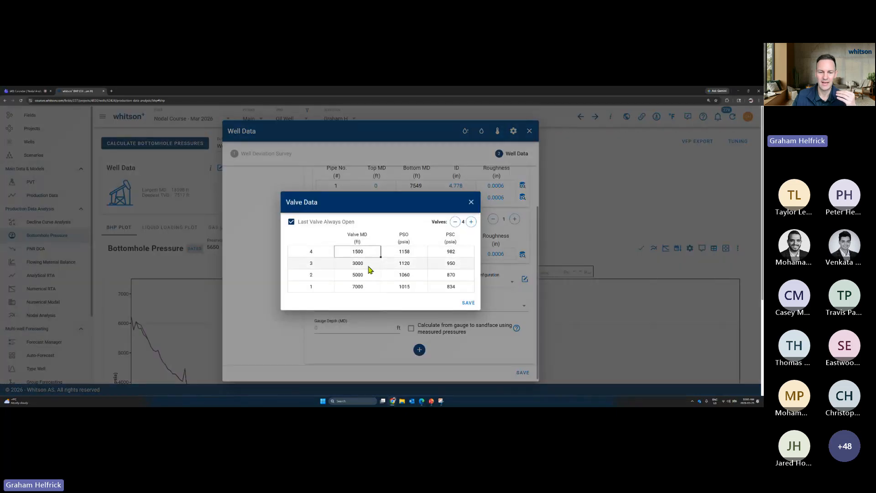
{"action": "left_click", "coordinate": [369, 266]}
{"action": "left_click", "coordinate": [369, 275]}
{"action": "left_click", "coordinate": [367, 285]}
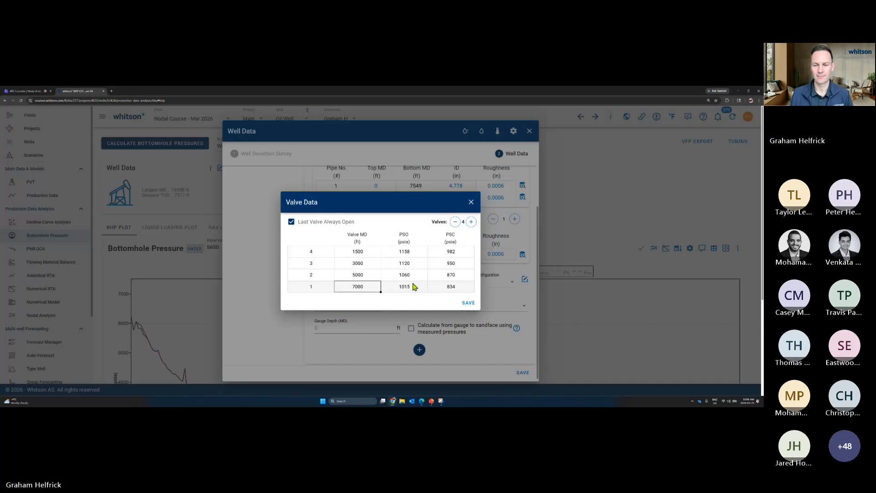
{"action": "left_click", "coordinate": [471, 203]}
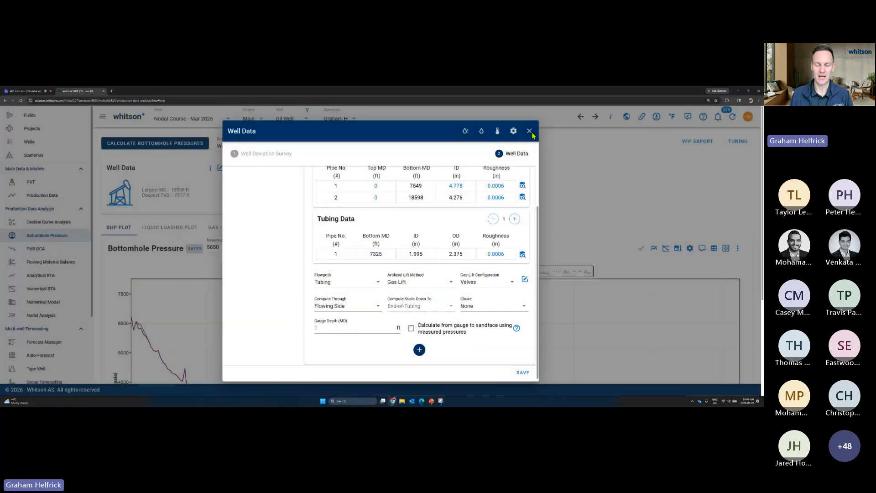
{"action": "left_click", "coordinate": [530, 132]}
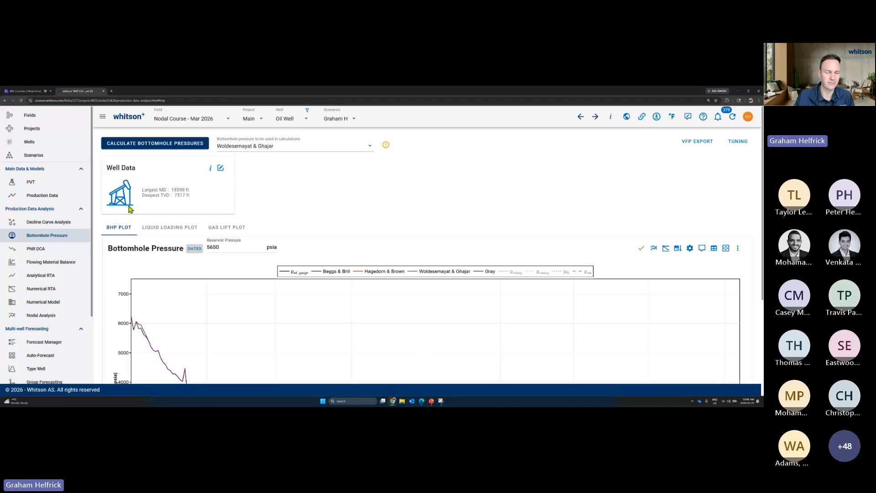
Reopen the well data and recheck the deviation survey and Wellbore Configuration 1's casing, tubing and lift method
{"action": "left_click", "coordinate": [222, 170]}
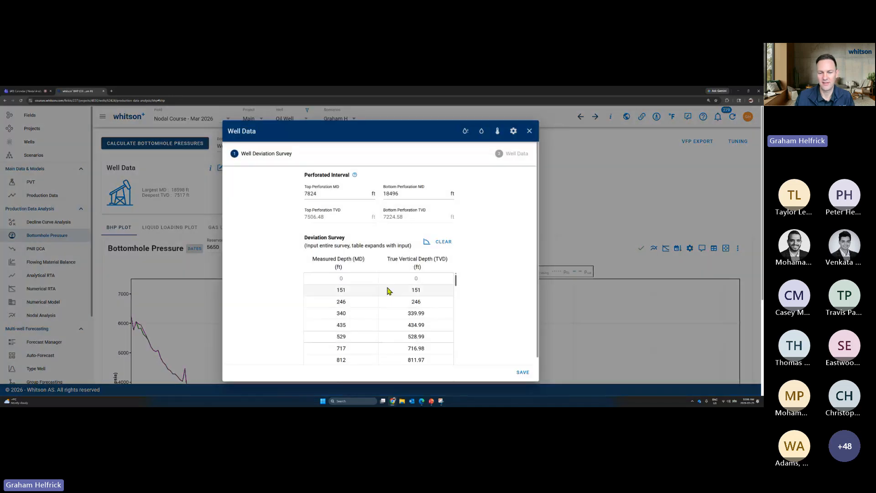
{"action": "scroll", "coordinate": [383, 303], "scroll_direction": "down", "scroll_amount": 3}
{"action": "scroll", "coordinate": [384, 305], "scroll_direction": "up", "scroll_amount": 3}
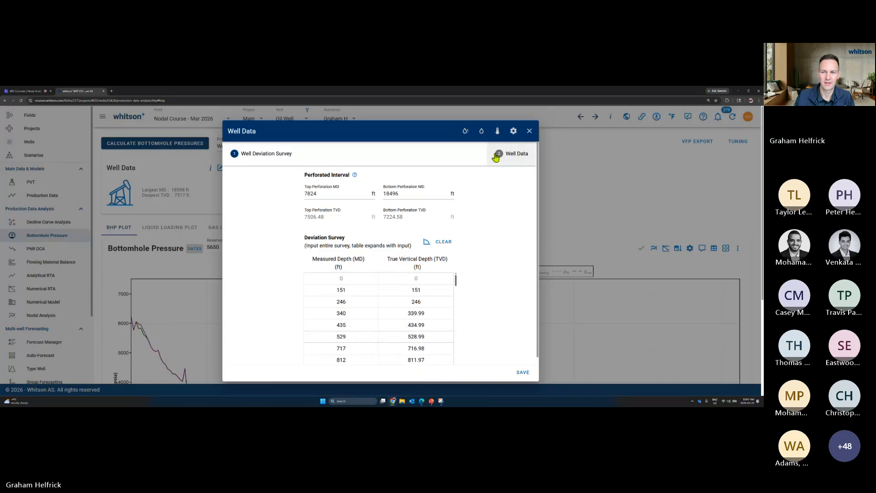
{"action": "left_click", "coordinate": [515, 155]}
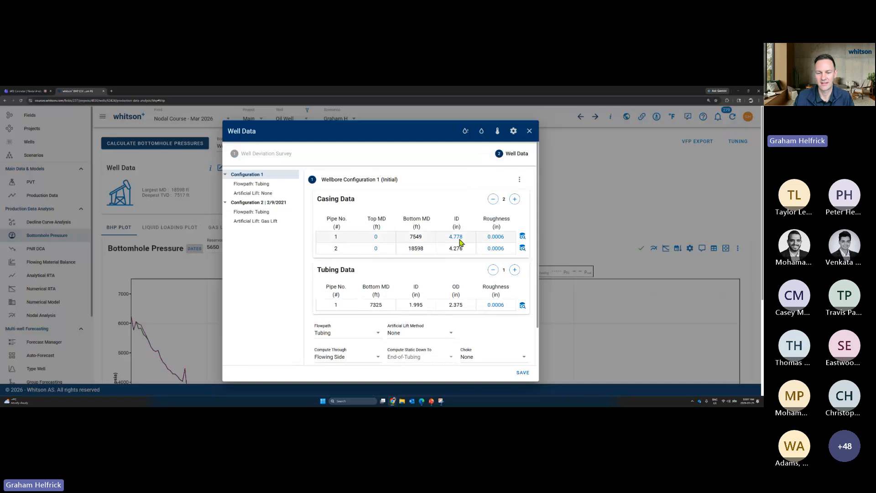
{"action": "scroll", "coordinate": [460, 241], "scroll_direction": "down", "scroll_amount": 1}
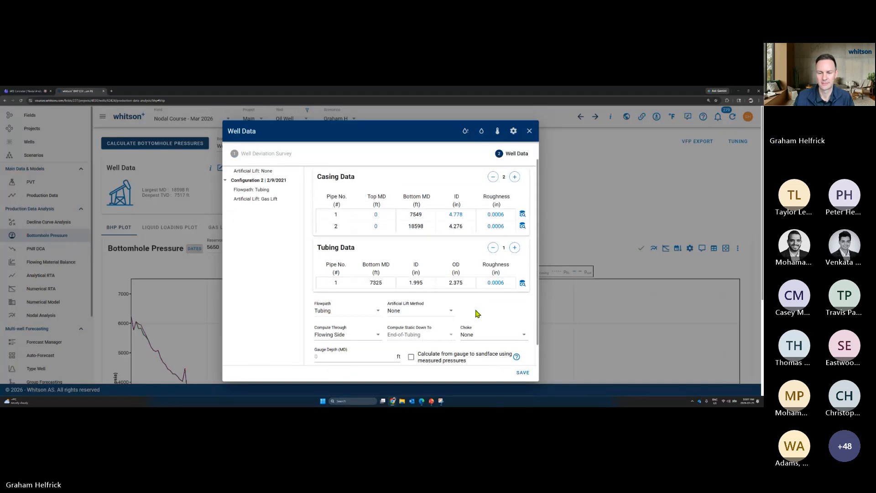
{"action": "left_click", "coordinate": [531, 136]}
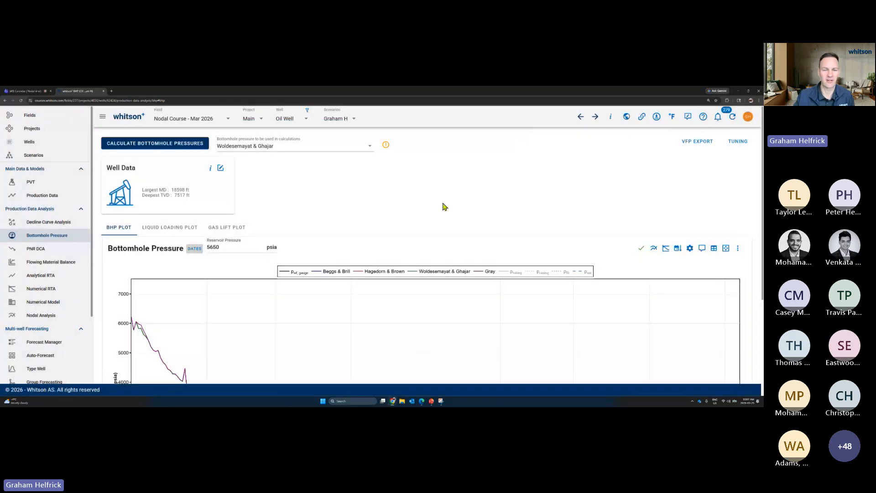
Calculate the bottomhole pressures for the Oil Well and compare the correlation curves in the BHP plot
{"action": "left_click", "coordinate": [154, 145]}
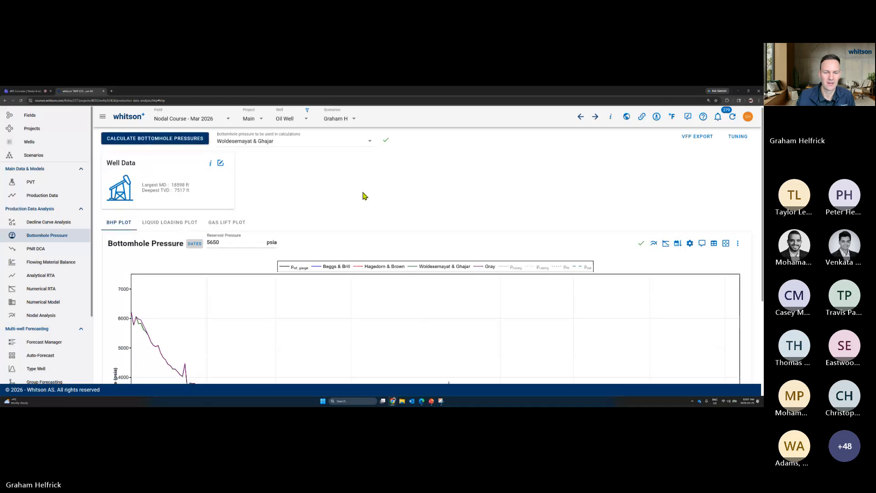
{"action": "scroll", "coordinate": [362, 192], "scroll_direction": "down", "scroll_amount": 2}
{"action": "scroll", "coordinate": [363, 192], "scroll_direction": "down", "scroll_amount": 1}
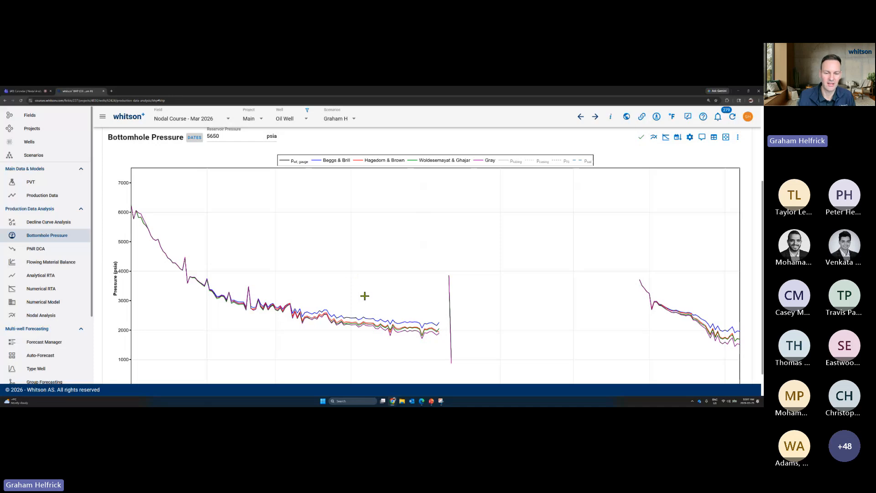
{"action": "mouse_move", "coordinate": [362, 314]}
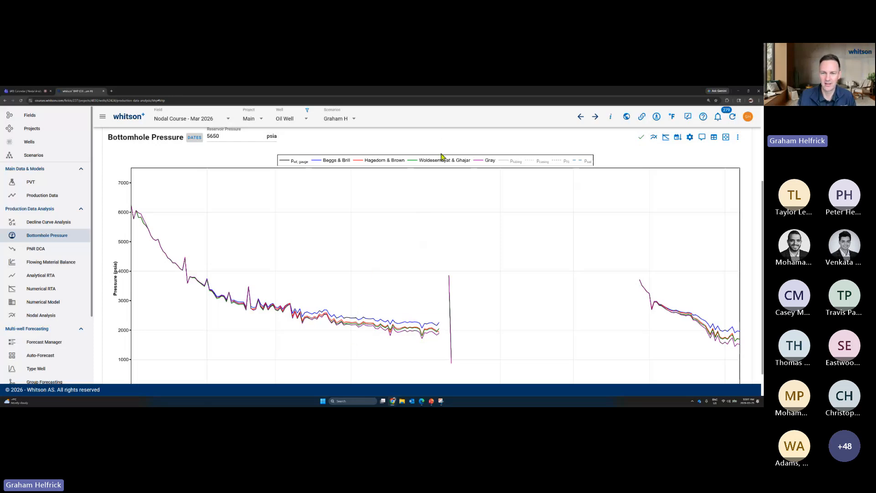
{"action": "scroll", "coordinate": [434, 195], "scroll_direction": "up", "scroll_amount": 3}
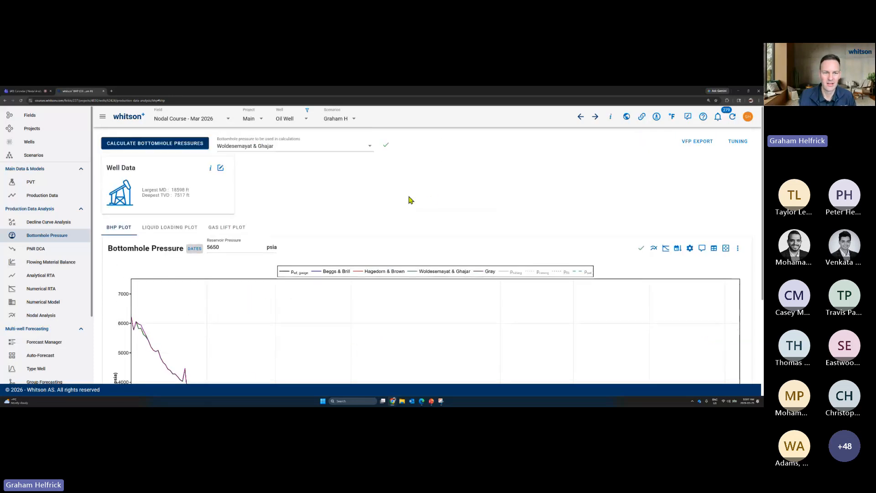
Choose Woldesemayat & Ghajar as the bottomhole pressure correlation used in calculations
{"action": "left_click", "coordinate": [283, 146]}
{"action": "scroll", "coordinate": [279, 189], "scroll_direction": "down", "scroll_amount": 1}
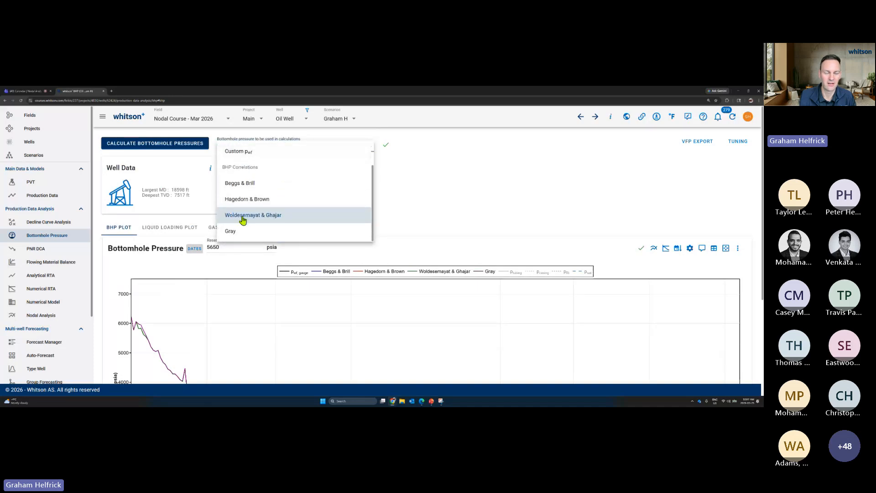
{"action": "left_click", "coordinate": [242, 220]}
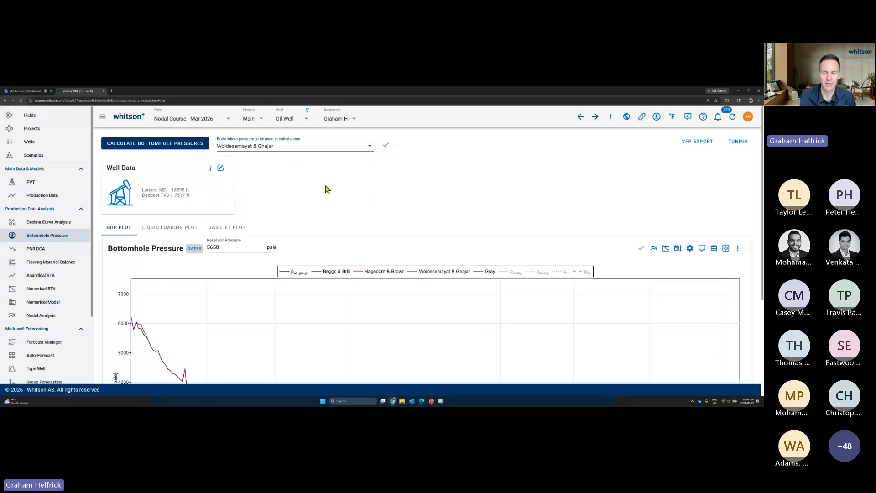
Show the Gas Lift Rate curve in the liquid loading plot and compare the gas rates with the Turner critical rate
{"action": "scroll", "coordinate": [327, 189], "scroll_direction": "down", "scroll_amount": 1}
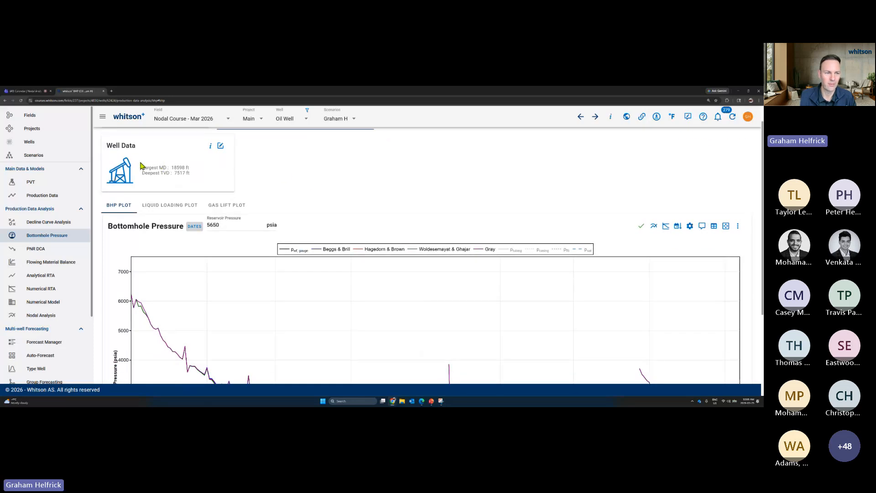
{"action": "left_click", "coordinate": [176, 207]}
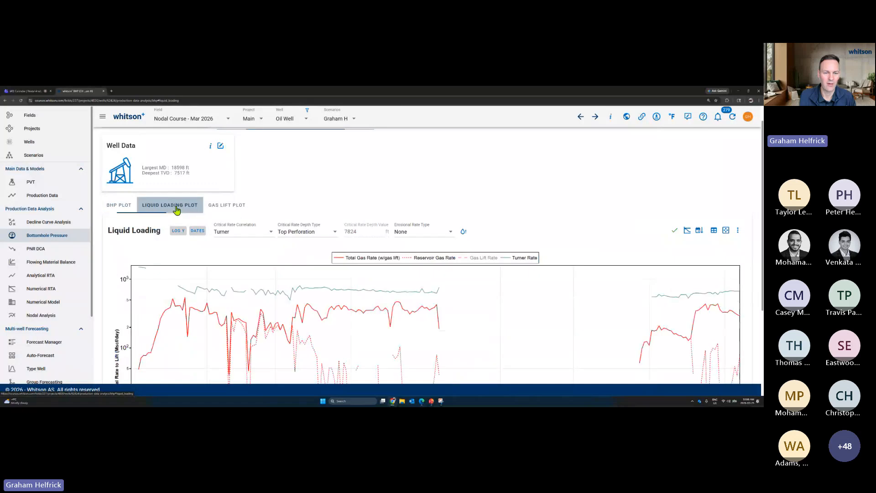
{"action": "scroll", "coordinate": [269, 256], "scroll_direction": "down", "scroll_amount": 1}
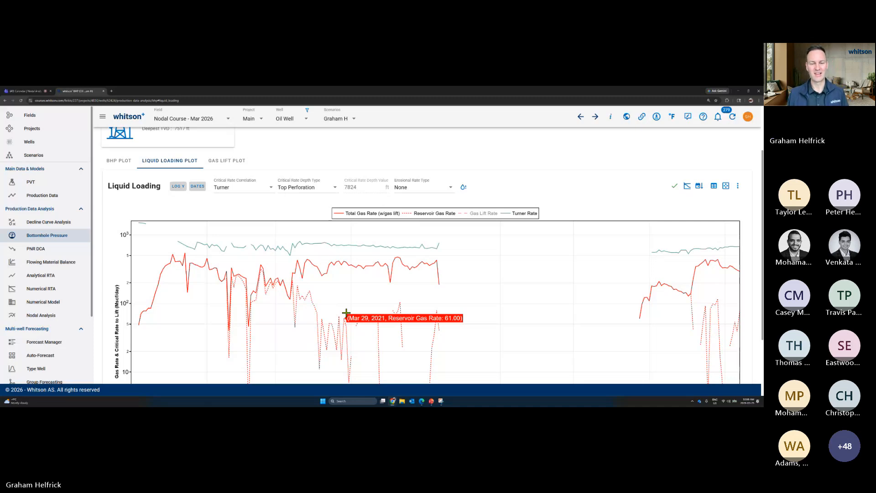
{"action": "scroll", "coordinate": [345, 313], "scroll_direction": "down", "scroll_amount": 1}
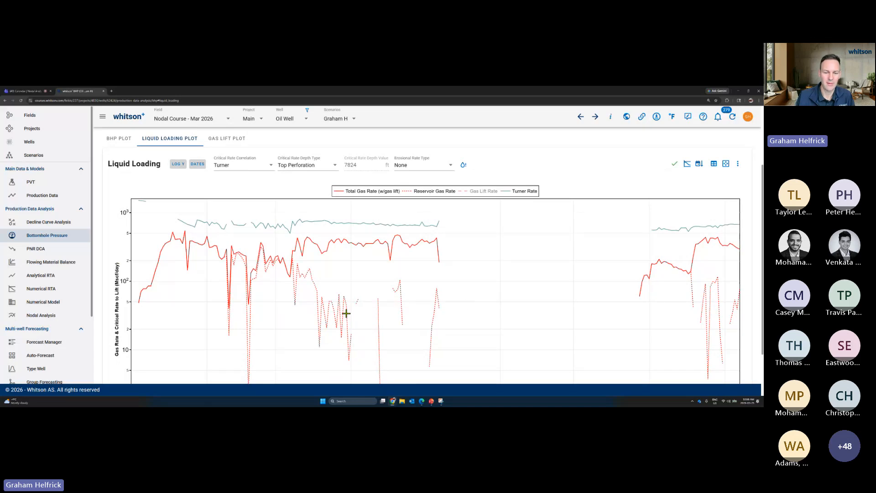
{"action": "mouse_move", "coordinate": [347, 309]}
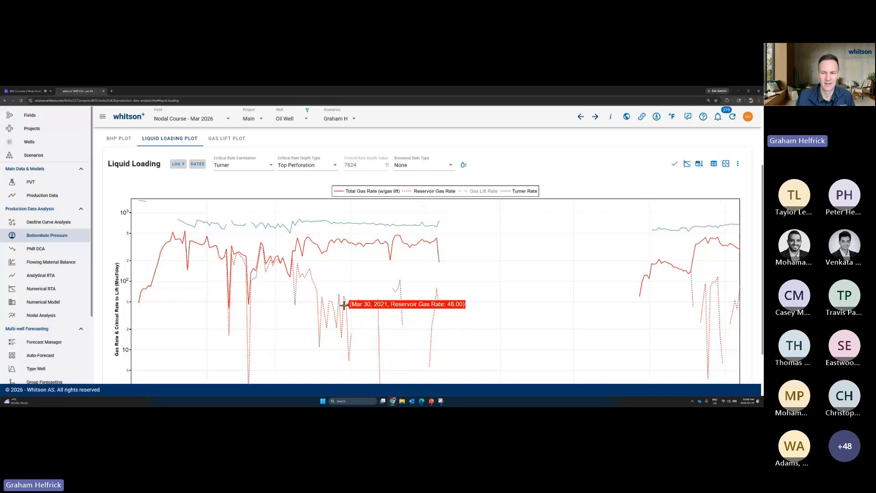
{"action": "left_click", "coordinate": [483, 196]}
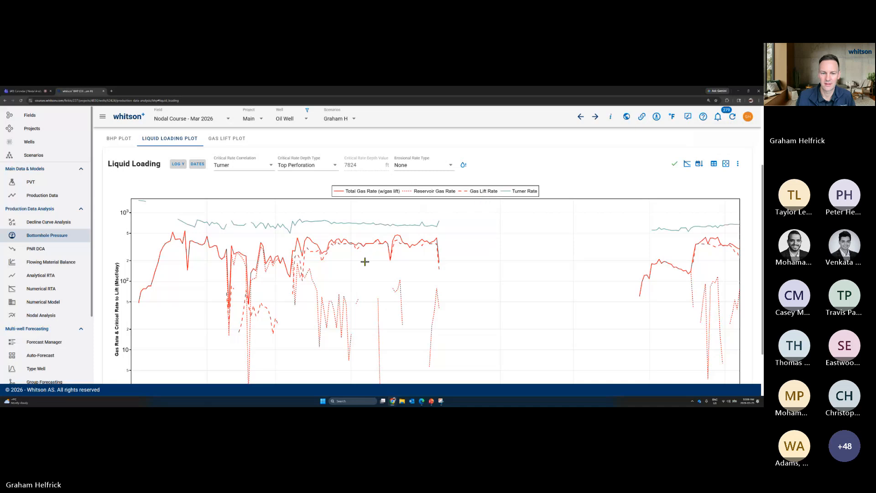
{"action": "mouse_move", "coordinate": [310, 251]}
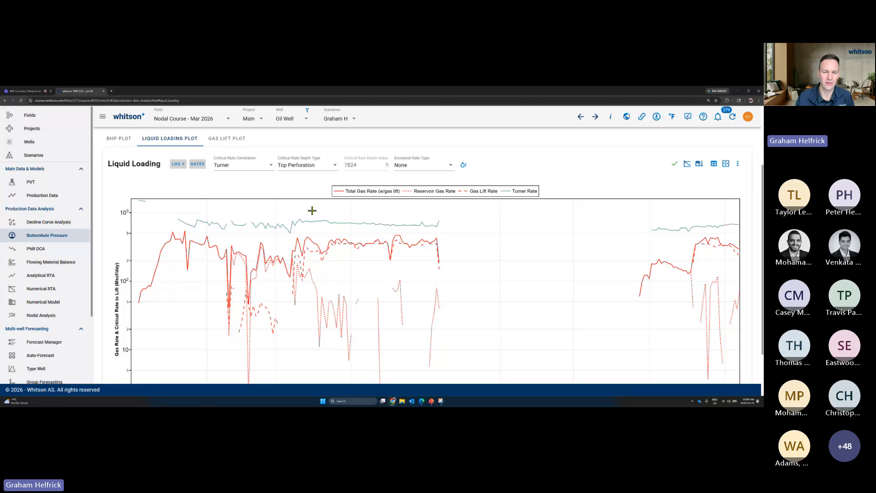
{"action": "mouse_move", "coordinate": [314, 238]}
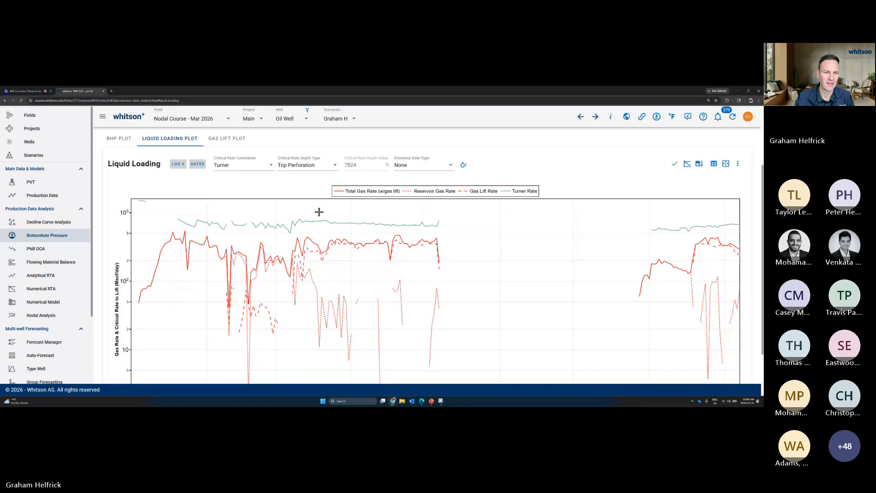
Bring up the gas lift plot and isolate the Gas-Lift Valve Depth series
{"action": "scroll", "coordinate": [253, 158], "scroll_direction": "up", "scroll_amount": 1}
{"action": "scroll", "coordinate": [254, 158], "scroll_direction": "up", "scroll_amount": 2}
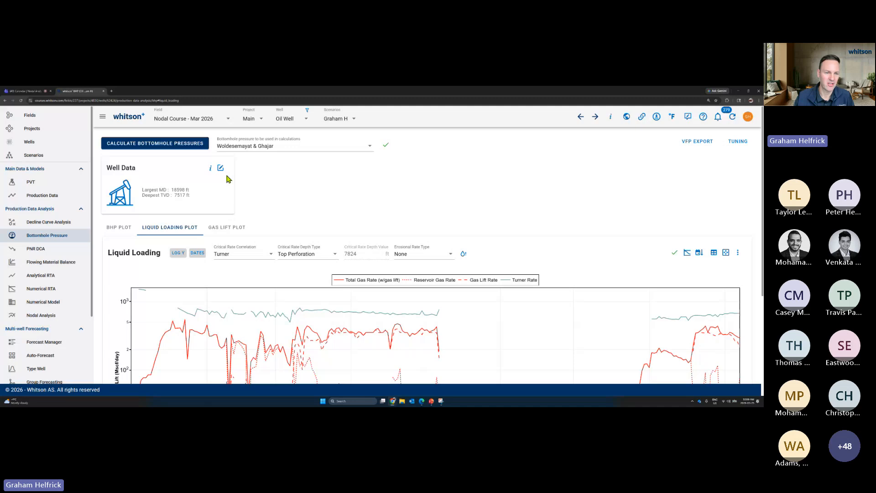
{"action": "left_click", "coordinate": [236, 229]}
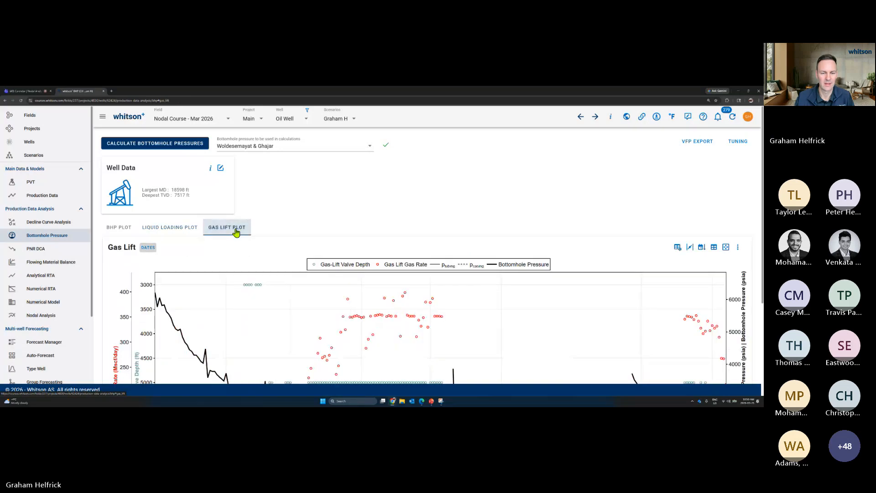
{"action": "scroll", "coordinate": [243, 233], "scroll_direction": "down", "scroll_amount": 2}
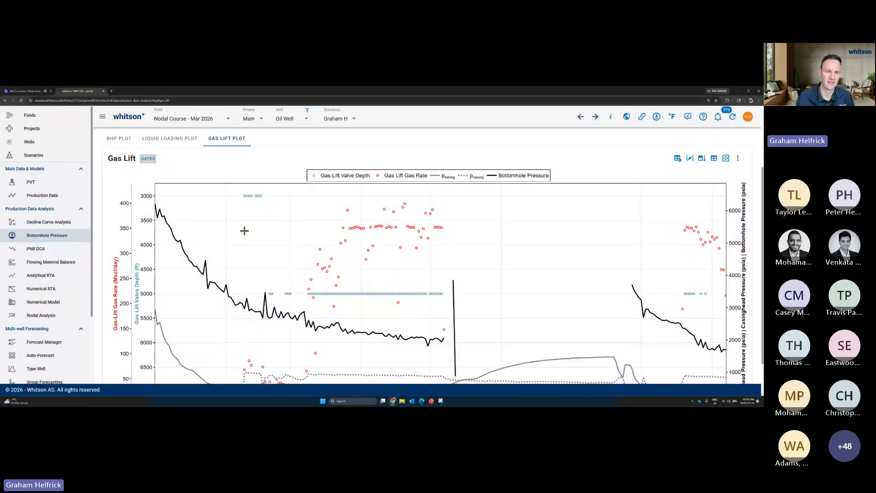
{"action": "double_click", "coordinate": [348, 180]}
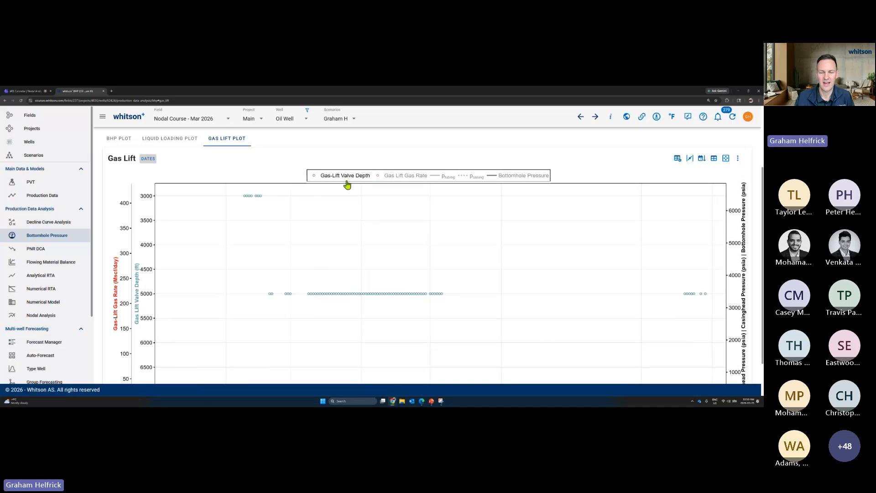
{"action": "scroll", "coordinate": [345, 198], "scroll_direction": "down", "scroll_amount": 1}
{"action": "scroll", "coordinate": [345, 198], "scroll_direction": "up", "scroll_amount": 1}
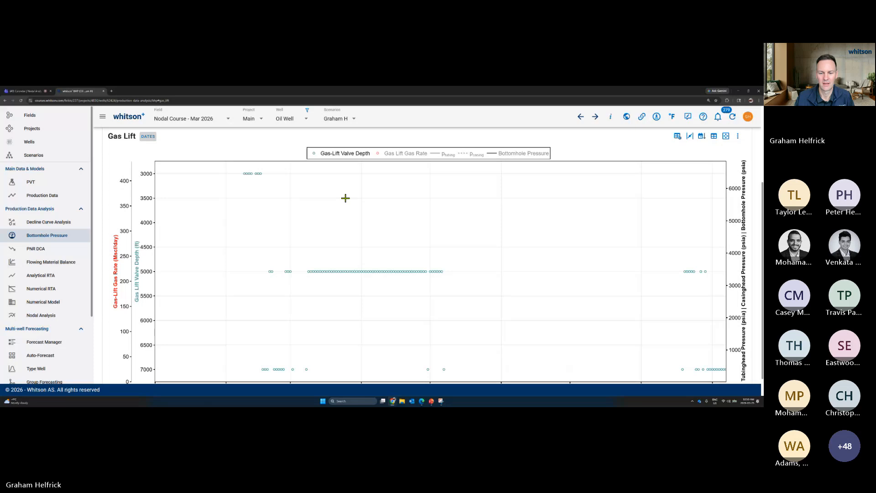
Examine how the gas lift valve depth changes over time, from the first points in February 2021 to those in September 2021
{"action": "mouse_move", "coordinate": [246, 174]}
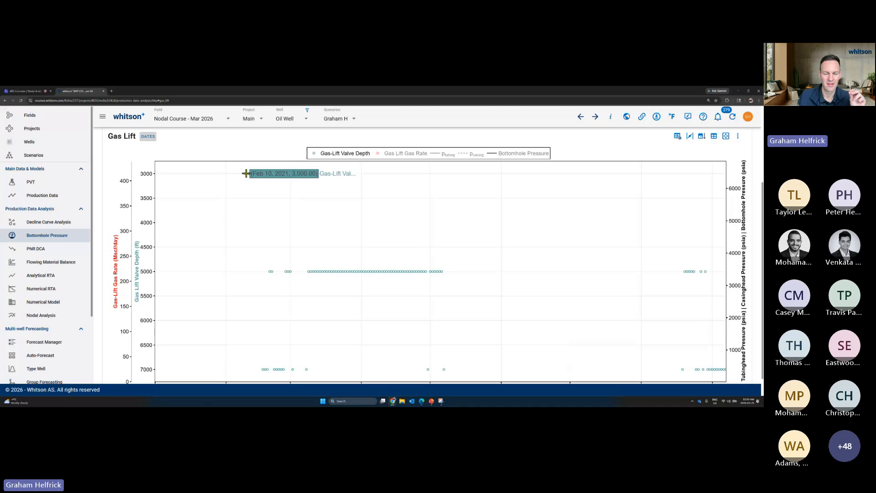
{"action": "scroll", "coordinate": [386, 255], "scroll_direction": "down", "scroll_amount": 1}
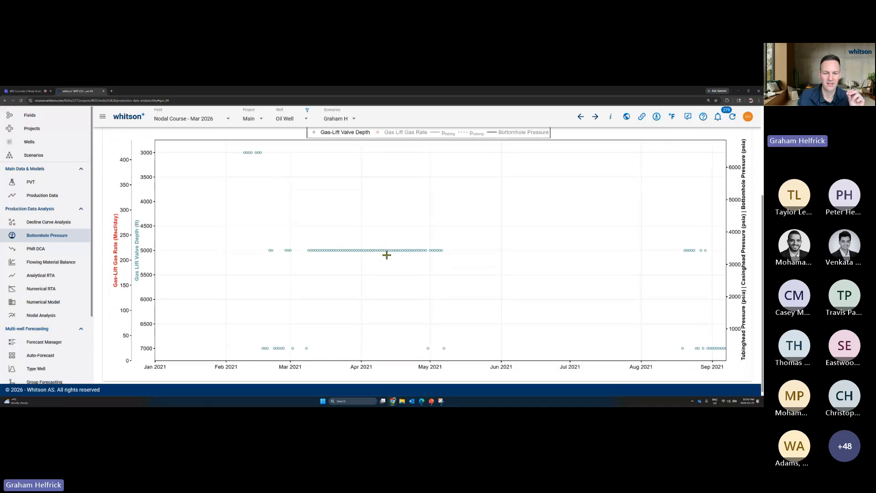
{"action": "mouse_move", "coordinate": [255, 152]}
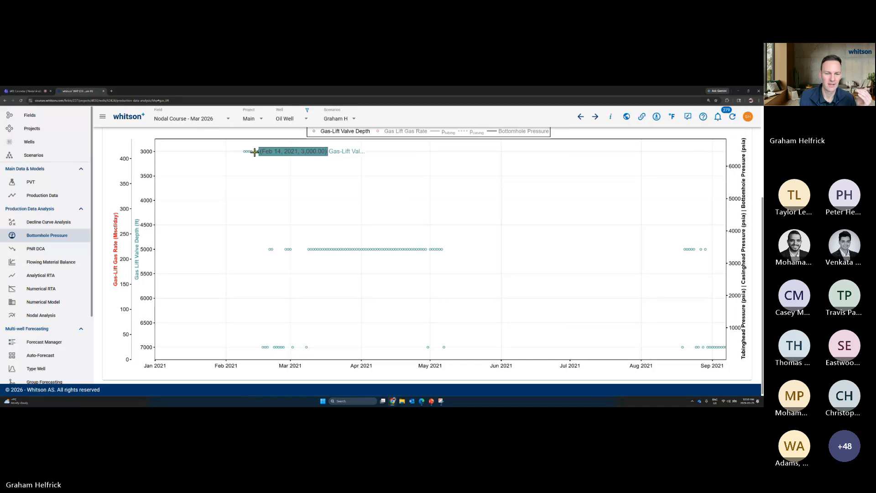
{"action": "mouse_move", "coordinate": [347, 246]}
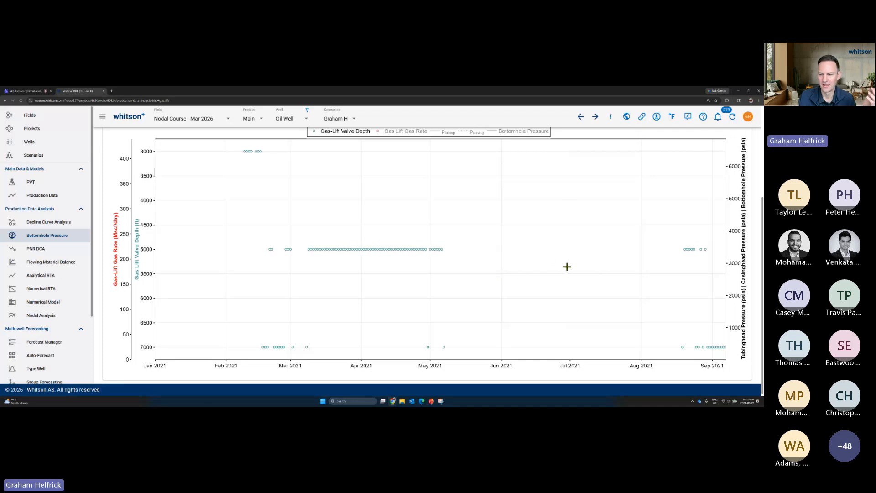
{"action": "mouse_move", "coordinate": [723, 347]}
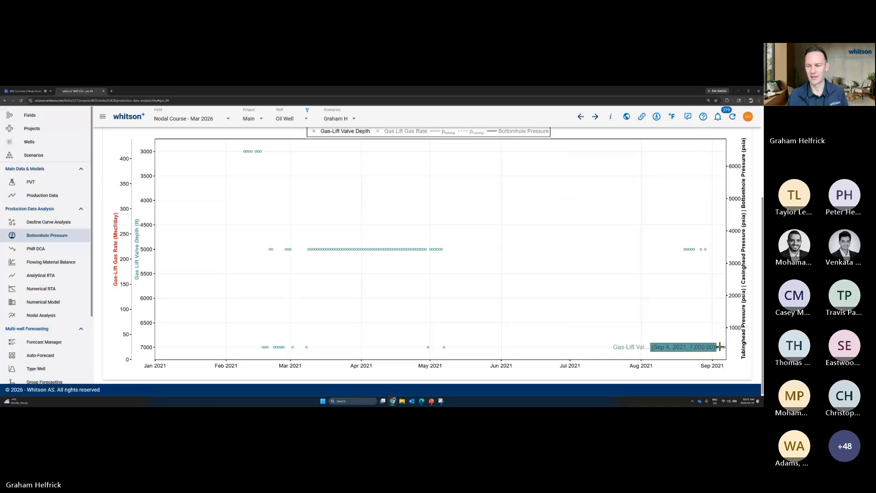
Review the gas lift plot's Valve Data table with measured depths, PSO and PSC pressures, and close it
{"action": "scroll", "coordinate": [684, 319], "scroll_direction": "up", "scroll_amount": 2}
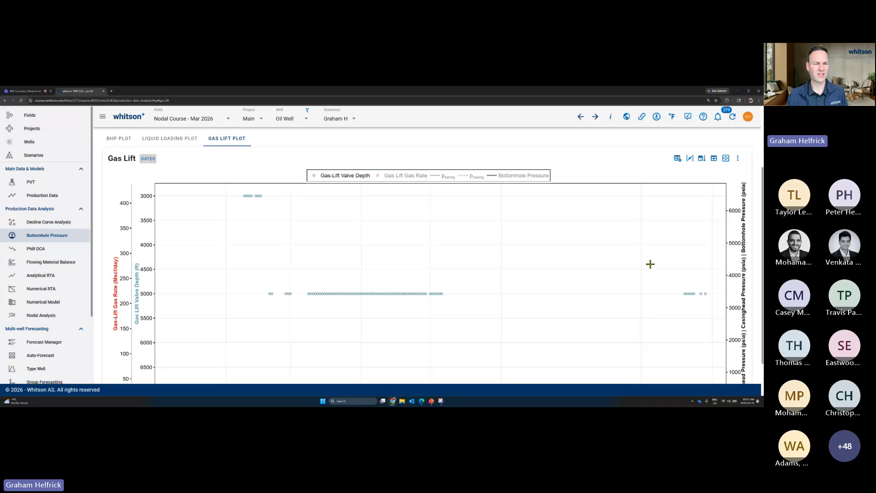
{"action": "left_click", "coordinate": [678, 159]}
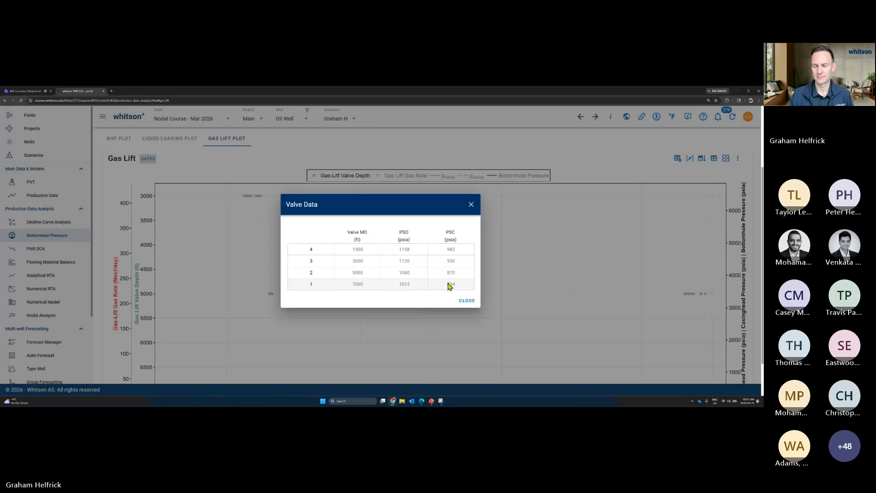
{"action": "left_click", "coordinate": [471, 206]}
Return to the BHP plot and compare the reservoir pressure entry with the early bottomhole pressures
{"action": "scroll", "coordinate": [470, 210], "scroll_direction": "up", "scroll_amount": 2}
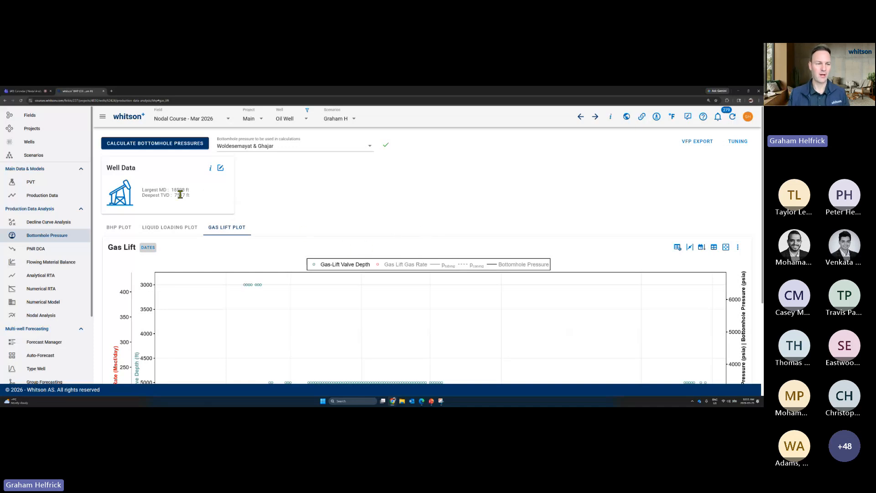
{"action": "scroll", "coordinate": [155, 201], "scroll_direction": "down", "scroll_amount": 1}
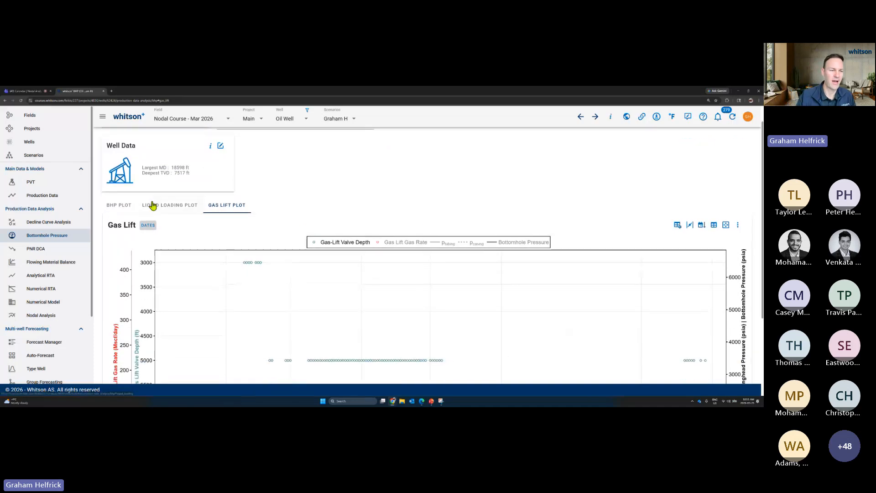
{"action": "left_click", "coordinate": [123, 210]}
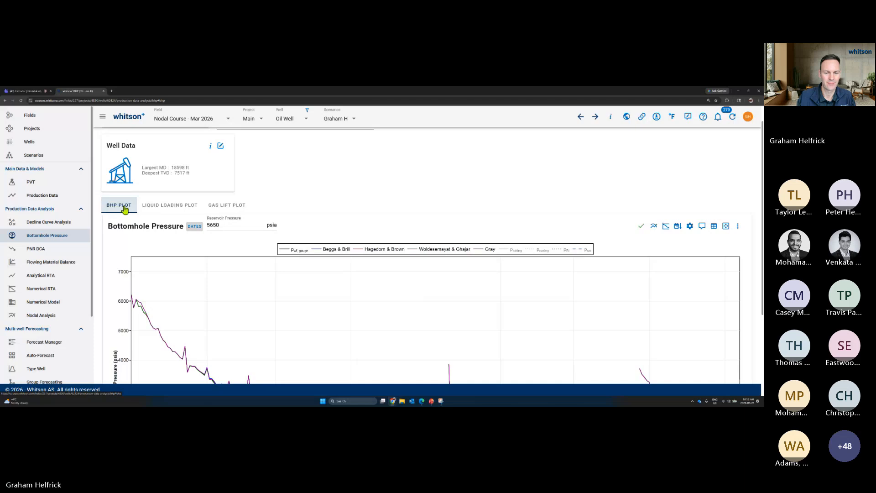
{"action": "scroll", "coordinate": [229, 263], "scroll_direction": "down", "scroll_amount": 1}
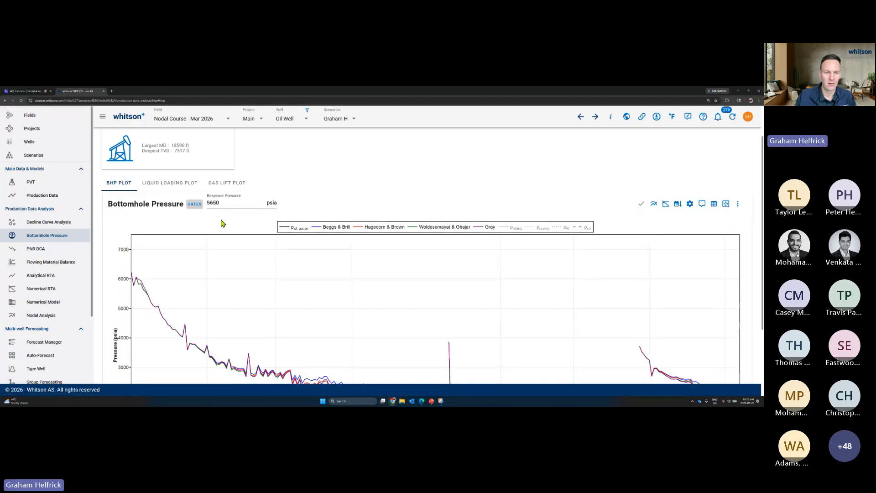
{"action": "left_click_drag", "start_coordinate": [221, 204], "coordinate": [198, 208]}
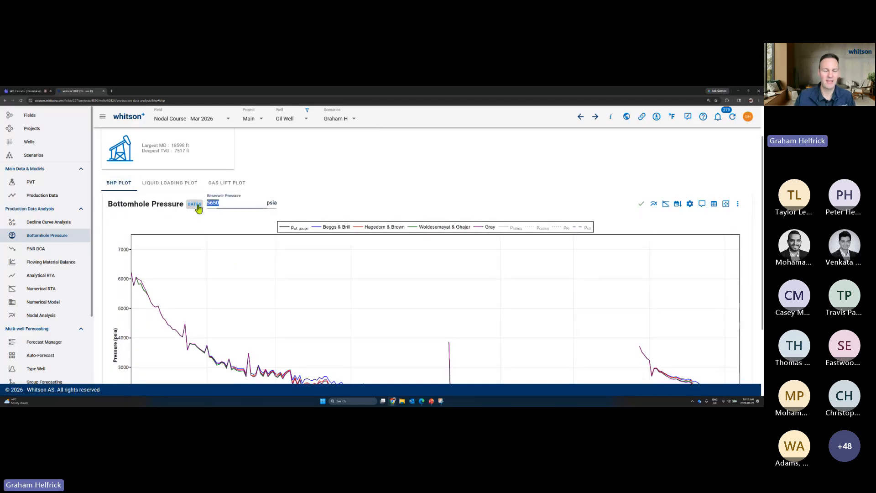
{"action": "left_click", "coordinate": [239, 206]}
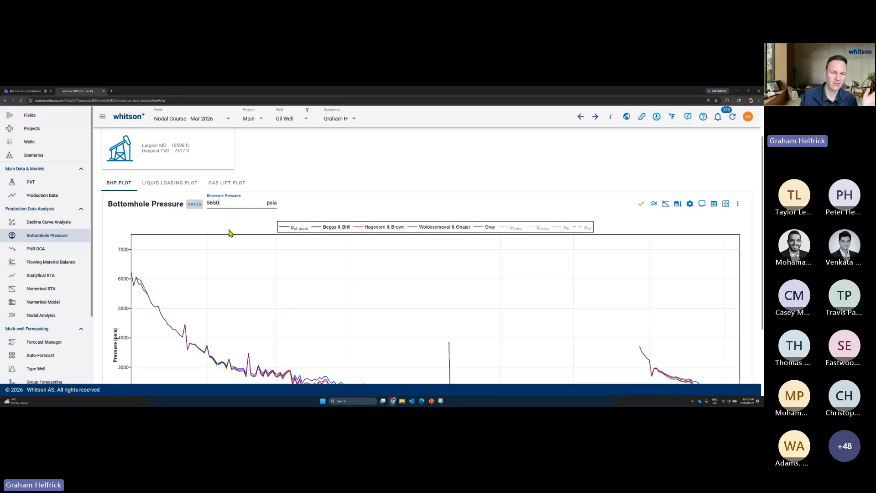
{"action": "scroll", "coordinate": [230, 236], "scroll_direction": "down", "scroll_amount": 2}
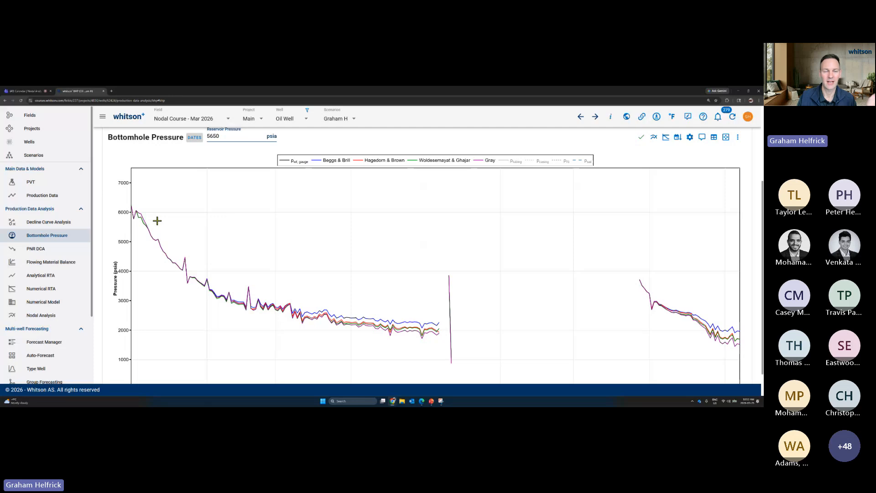
Start the initial reservoir pressure estimate and autofit the Vogel (Oil) IPR to the Woldesemayat & Ghajar pressures from day offsets 0 to 10
{"action": "scroll", "coordinate": [169, 224], "scroll_direction": "up", "scroll_amount": 1}
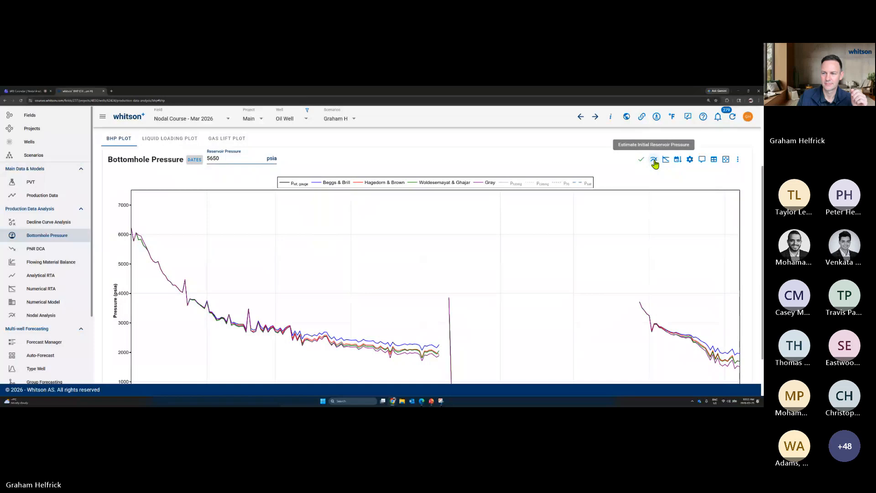
{"action": "left_click", "coordinate": [654, 163]}
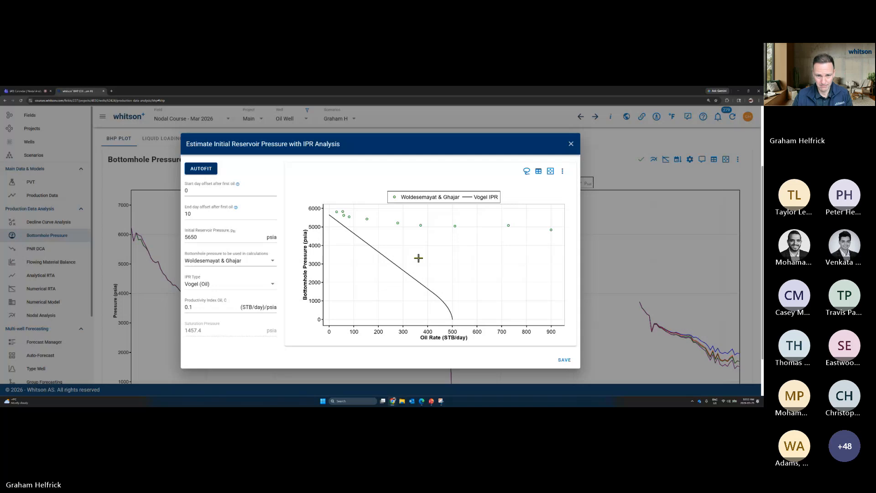
{"action": "mouse_move", "coordinate": [337, 212]}
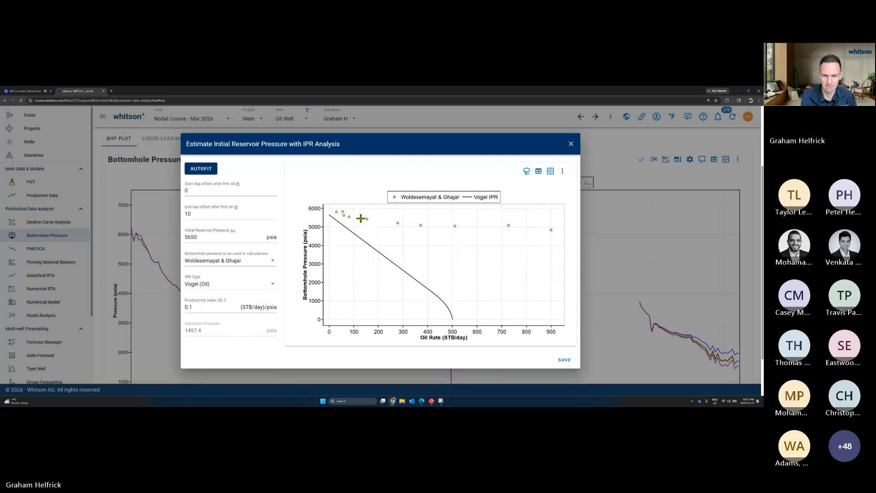
{"action": "mouse_move", "coordinate": [366, 219]}
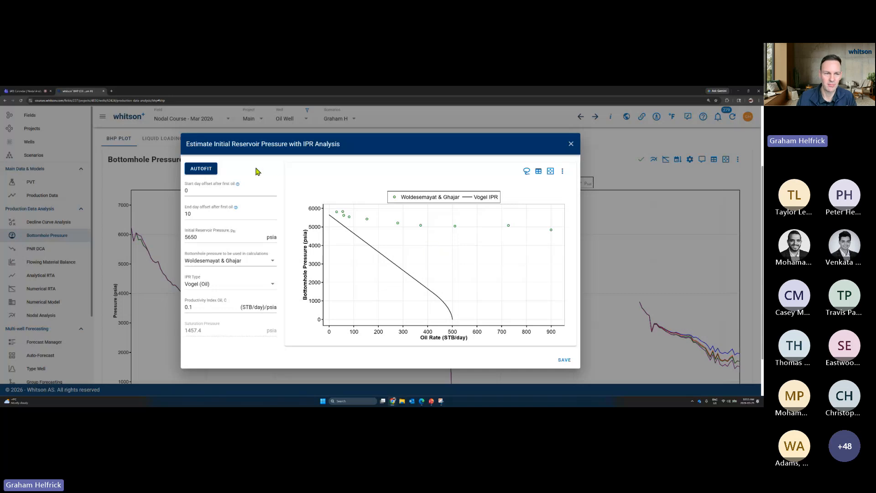
{"action": "left_click", "coordinate": [204, 174]}
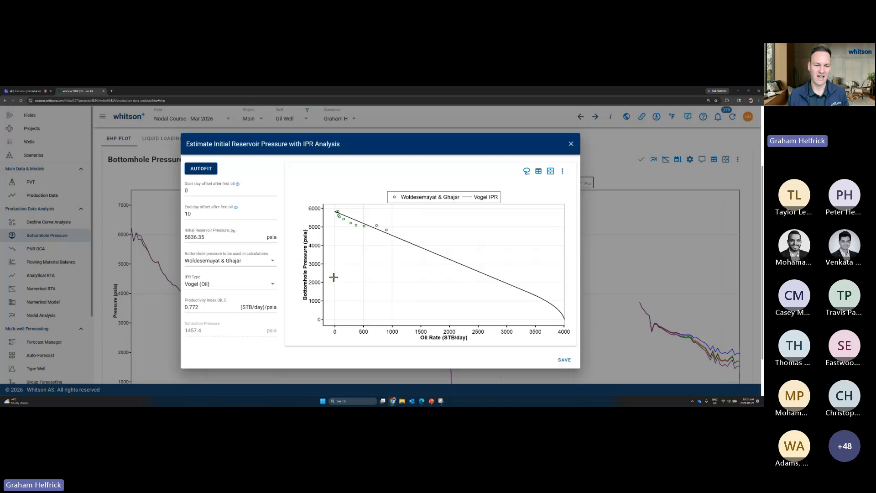
Review the available IPR types and the fitted initial reservoir pressure, and close the IPR analysis without saving
{"action": "left_click", "coordinate": [249, 285]}
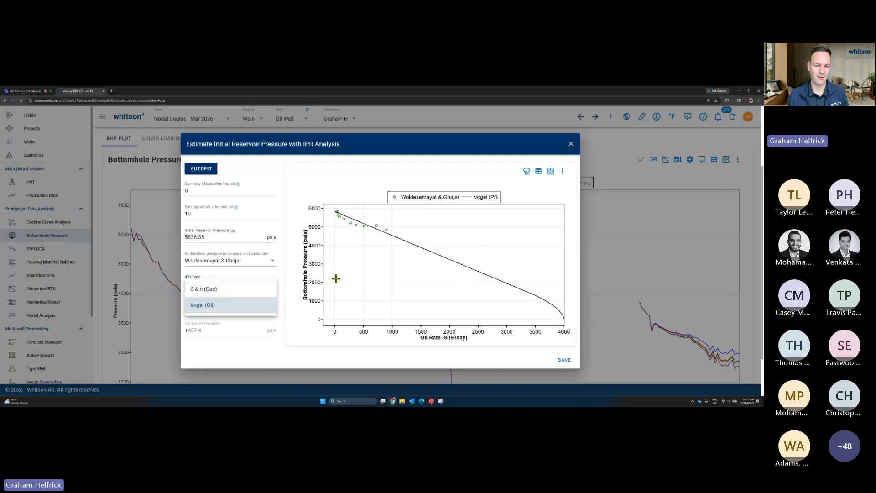
{"action": "left_click", "coordinate": [297, 308]}
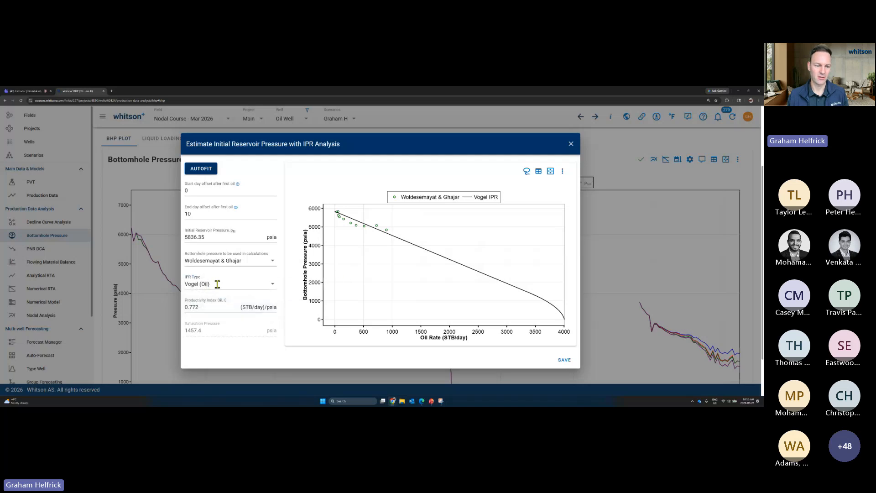
{"action": "left_click", "coordinate": [217, 284]}
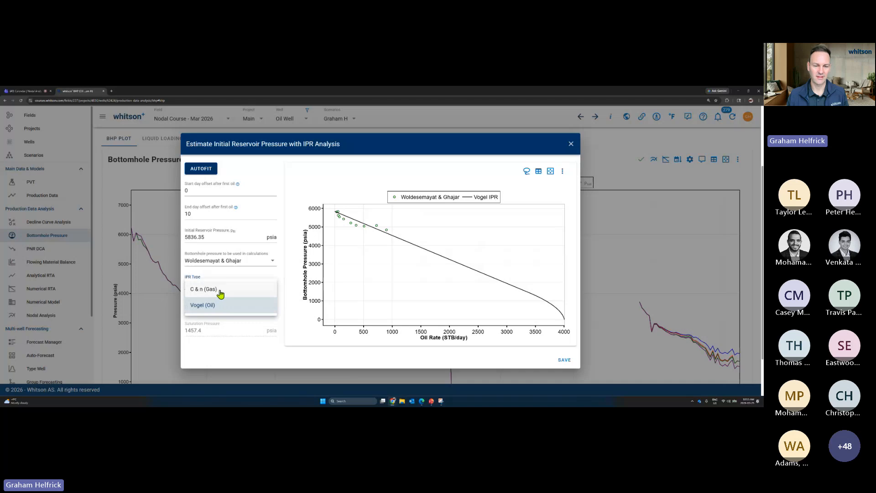
{"action": "left_click", "coordinate": [297, 310]}
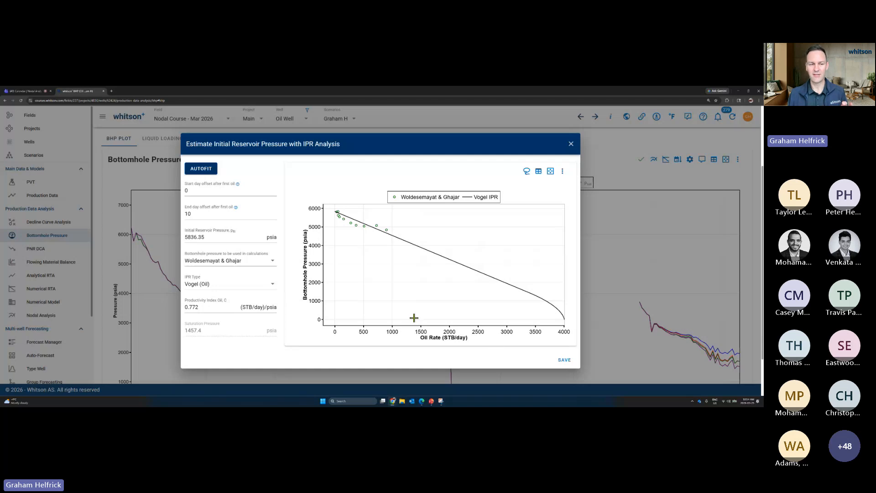
{"action": "double_click", "coordinate": [208, 238]}
{"action": "left_click", "coordinate": [205, 238]}
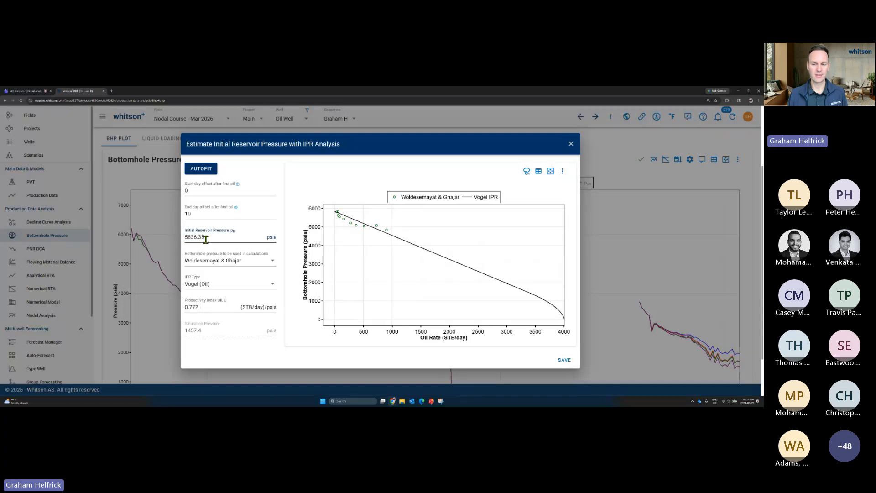
{"action": "left_click", "coordinate": [571, 146]}
Check the reservoir pressure entry used on the BHP plot
{"action": "double_click", "coordinate": [216, 159]}
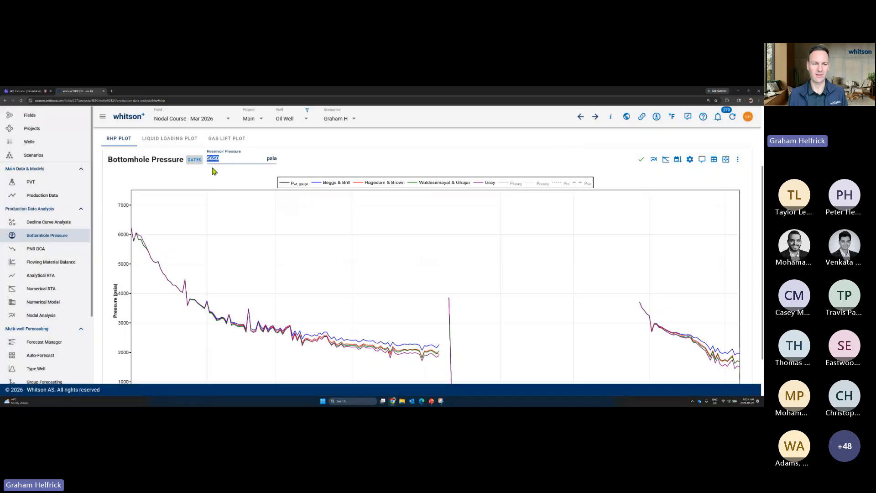
{"action": "scroll", "coordinate": [214, 172], "scroll_direction": "up", "scroll_amount": 1}
{"action": "left_click", "coordinate": [228, 204]}
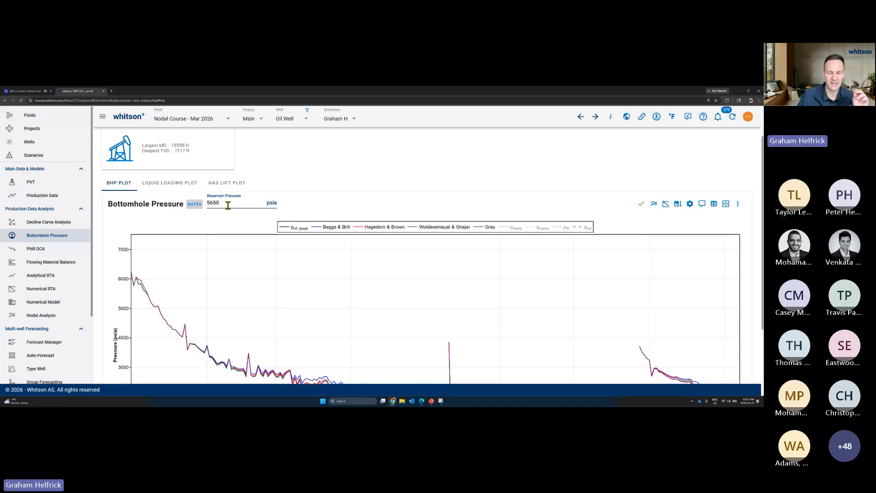
Switch to the PowerPoint slide show and advance to the Oil IPR slide, revealing the oil rate and productivity index labels
{"action": "mouse_move", "coordinate": [432, 402]}
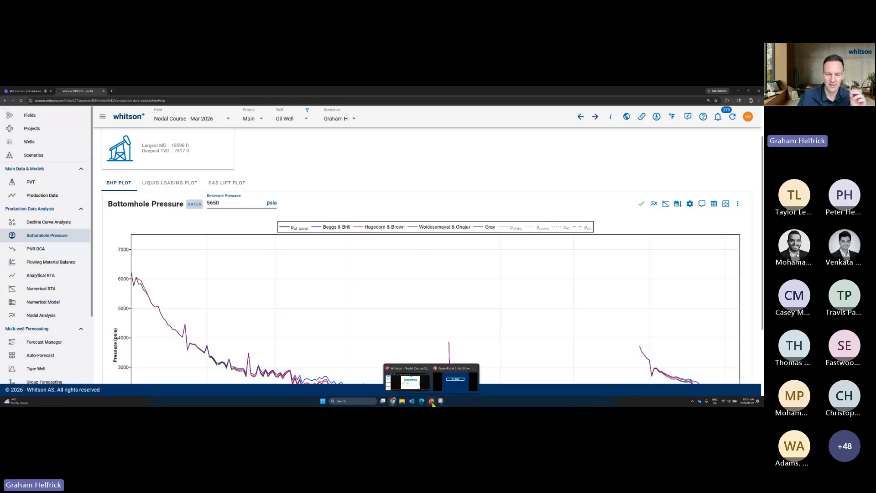
{"action": "left_click", "coordinate": [454, 383]}
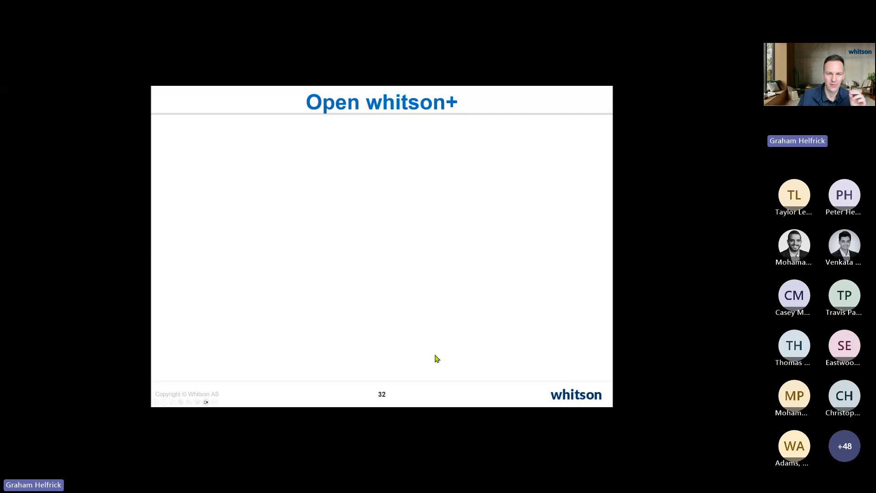
{"action": "key", "text": "Right"}
{"action": "key", "text": "Right"}
{"action": "key", "text": "Right"}
{"action": "key", "text": "Right"}
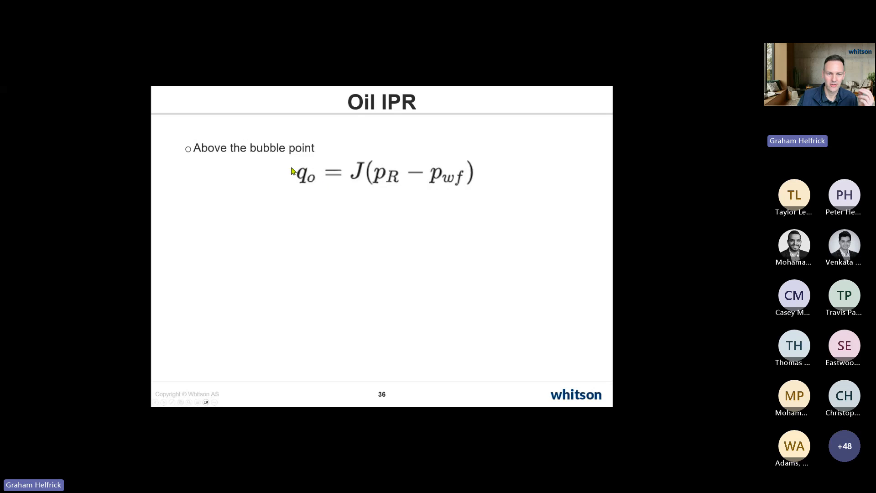
{"action": "left_click", "coordinate": [354, 184]}
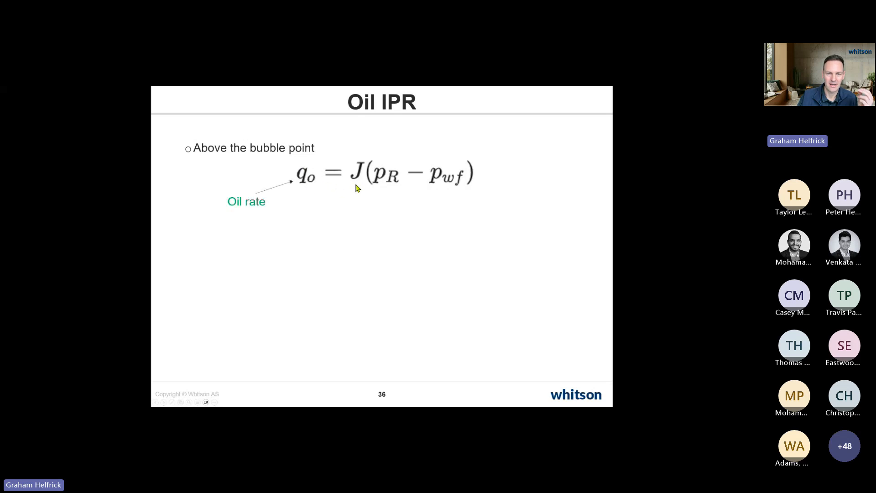
{"action": "left_click", "coordinate": [355, 183]}
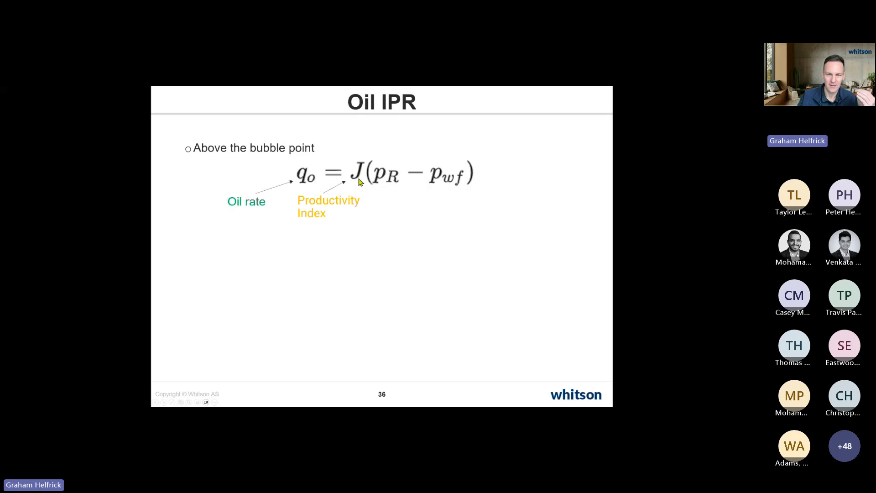
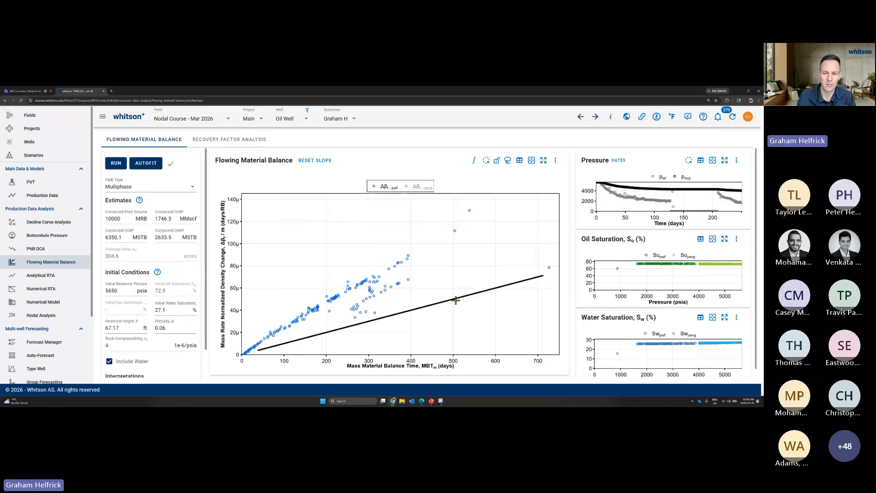
Fit the flowing material balance line through the upper trend of data points, for a contacted OOIP of about 3096 MSTB
{"action": "left_click_drag", "start_coordinate": [543, 280], "coordinate": [497, 231]}
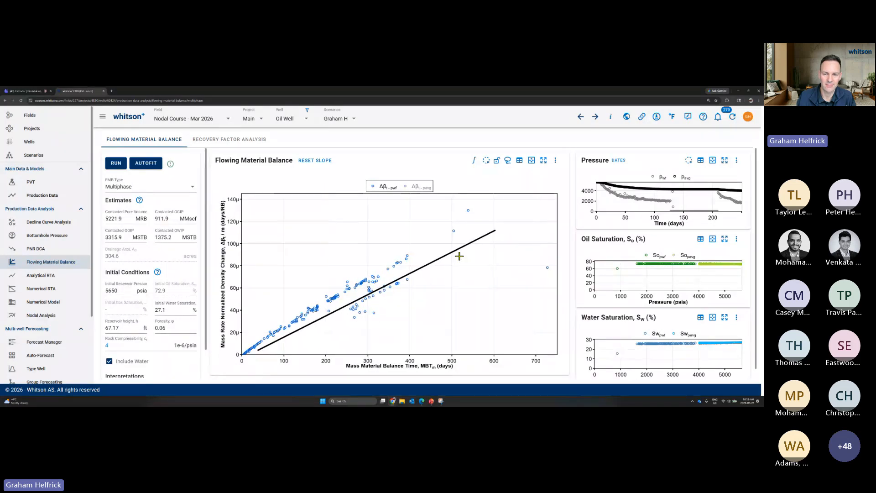
{"action": "left_click_drag", "start_coordinate": [449, 253], "coordinate": [437, 249]}
{"action": "left_click_drag", "start_coordinate": [478, 224], "coordinate": [435, 244]}
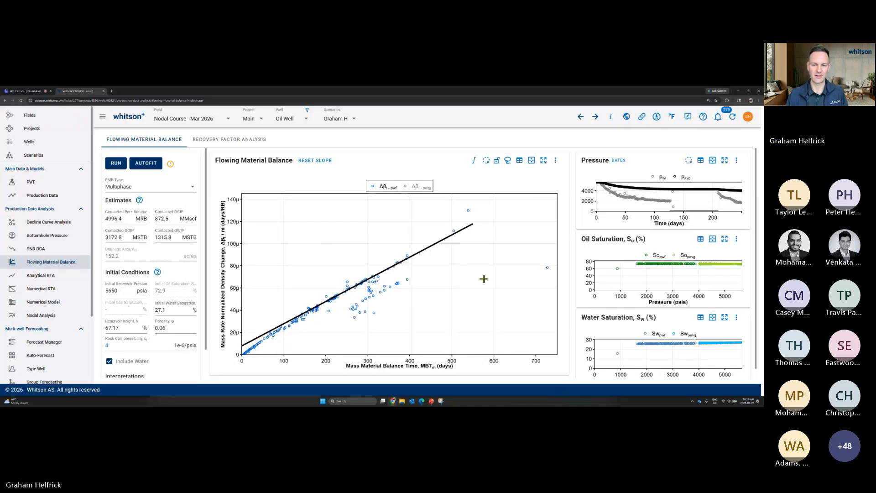
{"action": "left_click_drag", "start_coordinate": [473, 223], "coordinate": [442, 237]}
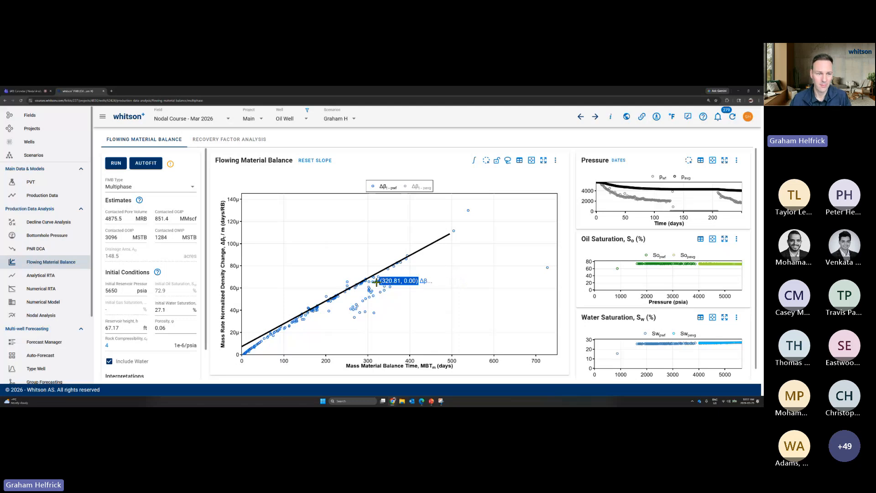
Check the Contacted OOIP estimate and run the multiphase flowing material balance with the adjusted line
{"action": "left_click_drag", "start_coordinate": [126, 237], "coordinate": [100, 241]}
{"action": "left_click", "coordinate": [123, 239]}
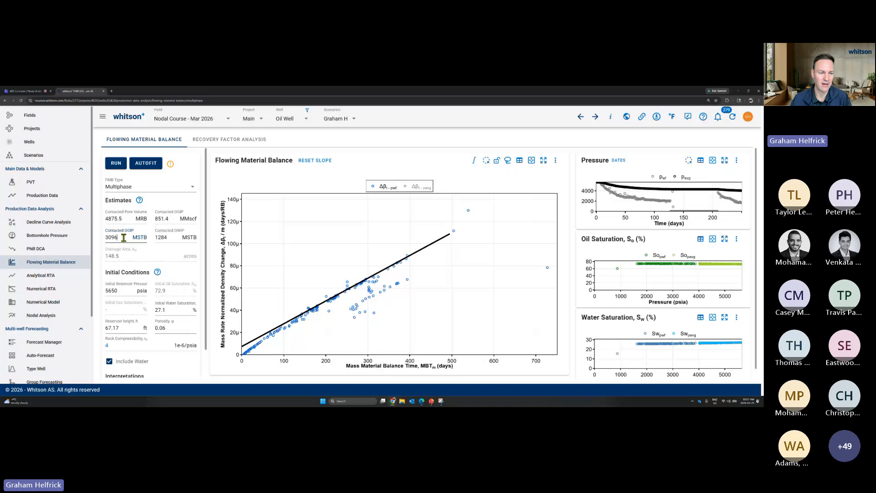
{"action": "double_click", "coordinate": [122, 238]}
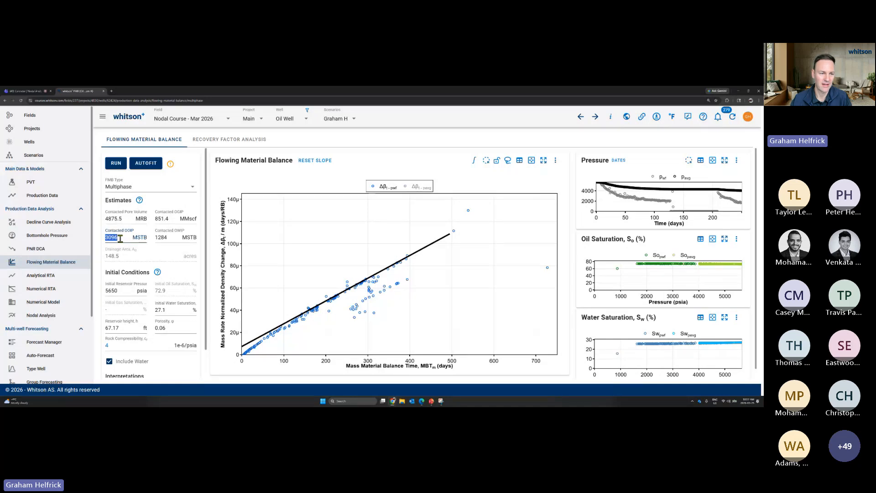
{"action": "left_click", "coordinate": [120, 239]}
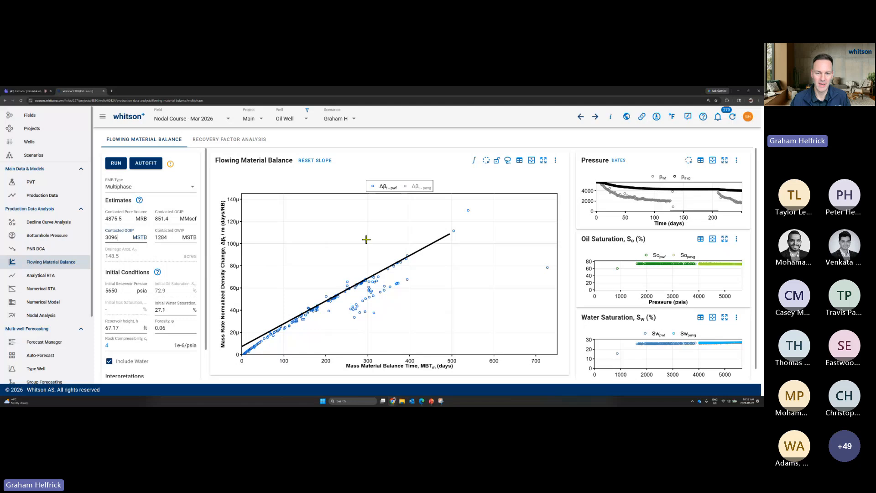
{"action": "left_click", "coordinate": [115, 164]}
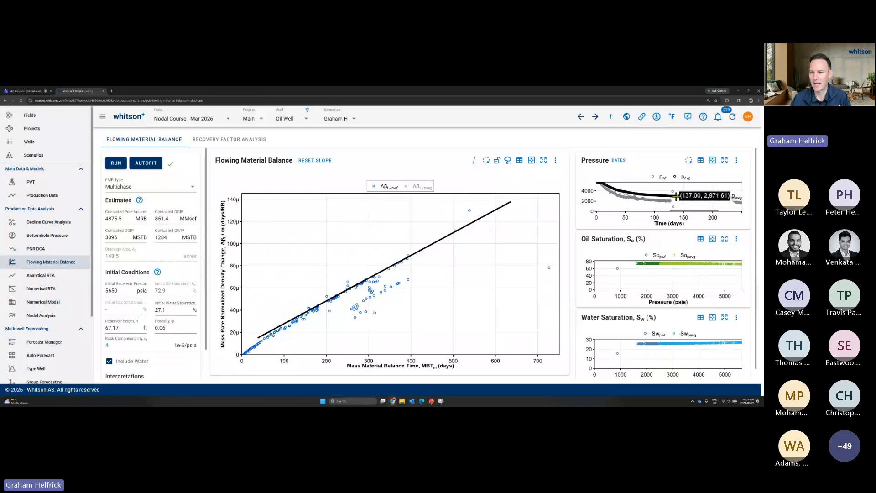
Enlarge the Pressure plot to compare average reservoir and flowing bottomhole pressures around day 210, and restore the plot layout
{"action": "left_click", "coordinate": [724, 161]}
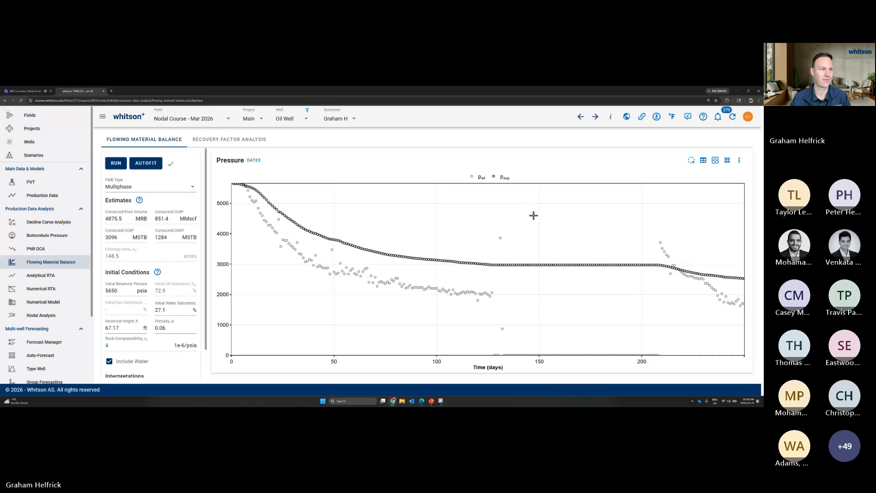
{"action": "left_click", "coordinate": [25, 90]}
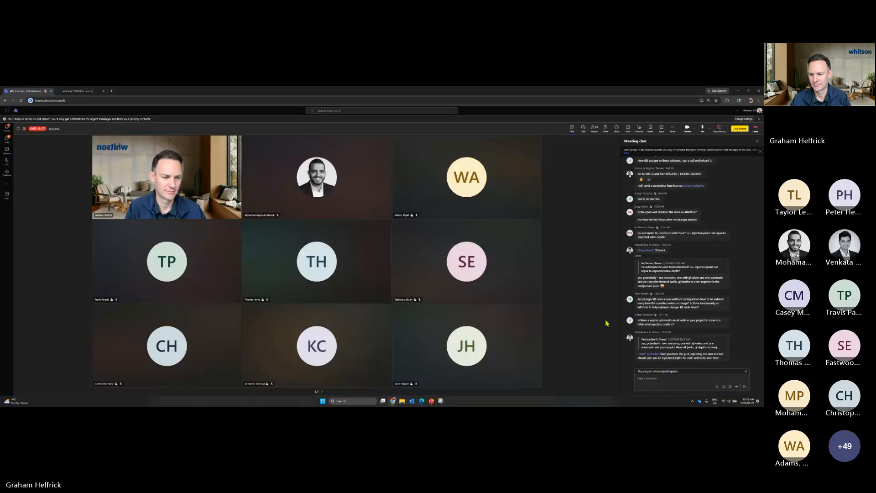
{"action": "left_click", "coordinate": [80, 91]}
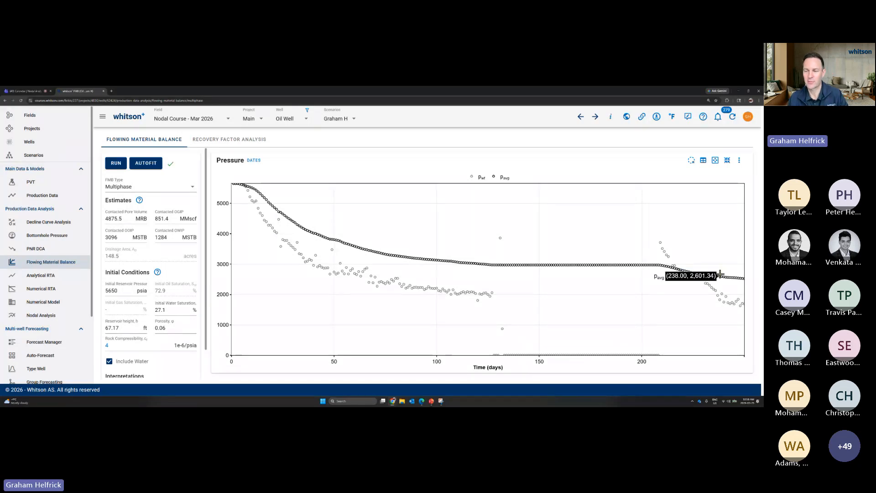
{"action": "mouse_move", "coordinate": [662, 243]}
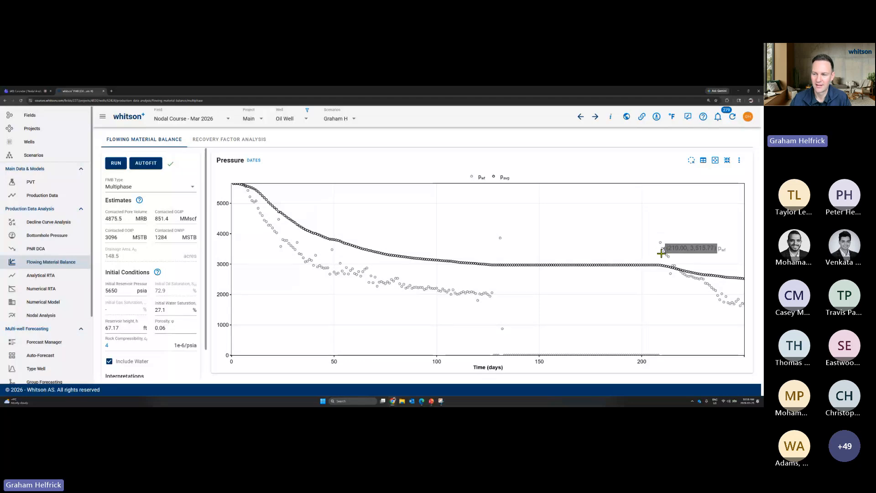
{"action": "mouse_move", "coordinate": [661, 265]}
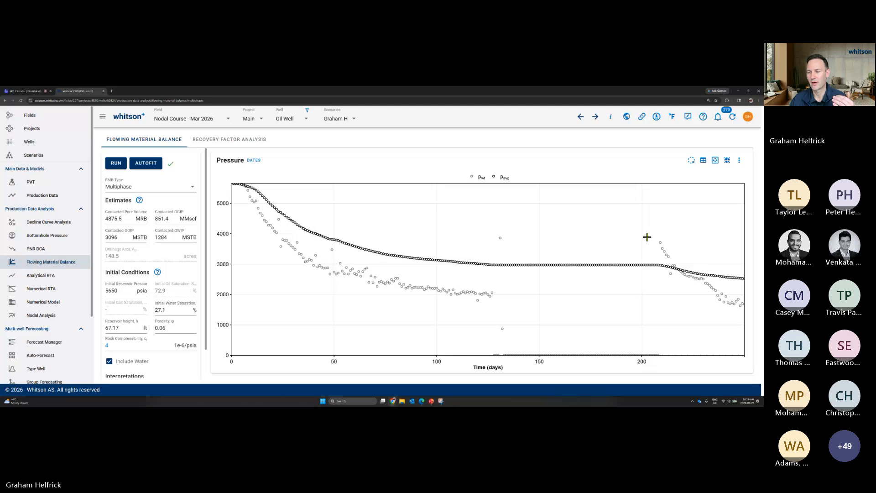
{"action": "mouse_move", "coordinate": [660, 244]}
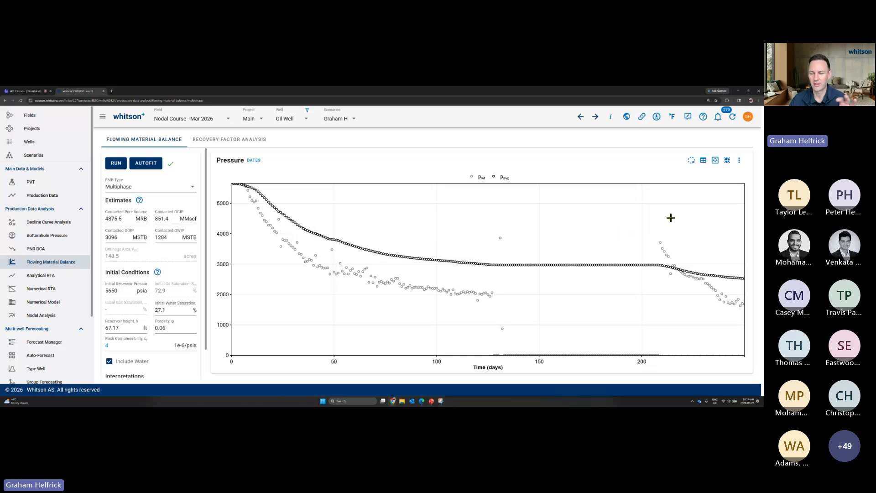
{"action": "left_click", "coordinate": [728, 161]}
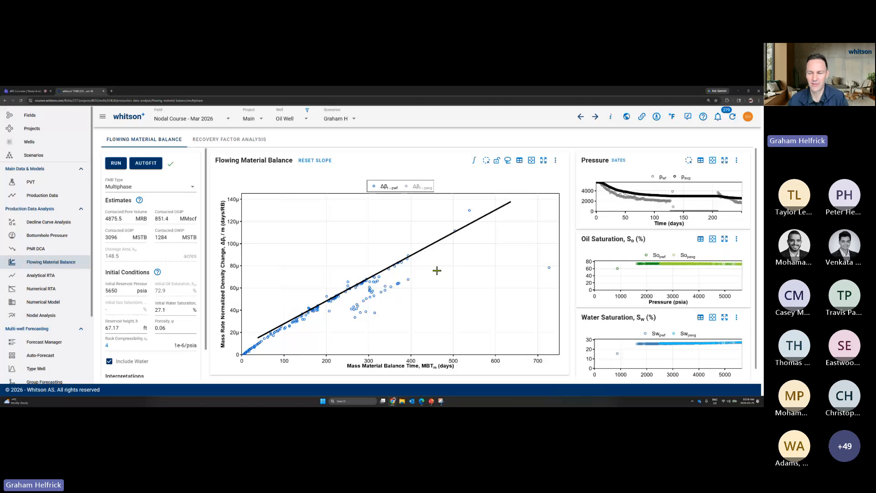
Lower the slope of the flowing material balance line toward the lower data points, for a contacted OOIP of about 3792 MSTB
{"action": "mouse_move", "coordinate": [700, 196]}
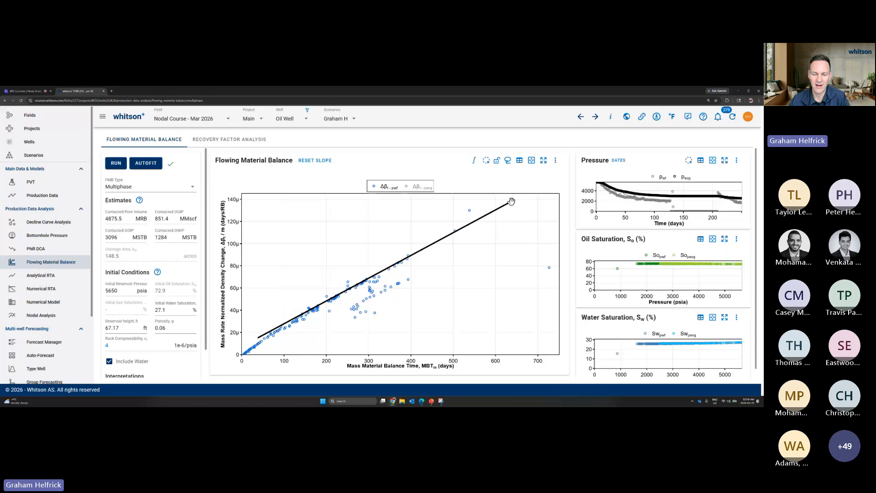
{"action": "left_click_drag", "start_coordinate": [511, 201], "coordinate": [475, 254]}
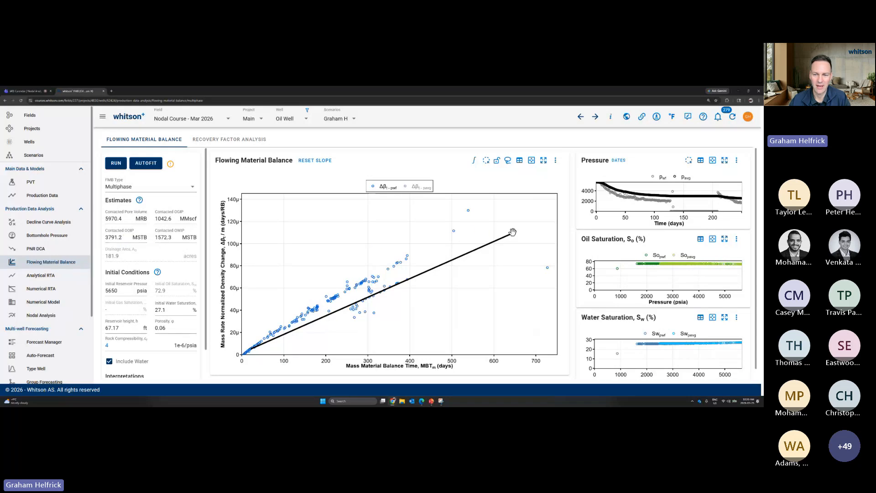
{"action": "mouse_move", "coordinate": [510, 232]}
{"action": "left_mouse_down"}
{"action": "mouse_move", "coordinate": [481, 227]}
{"action": "mouse_move", "coordinate": [498, 240]}
{"action": "left_mouse_up"}
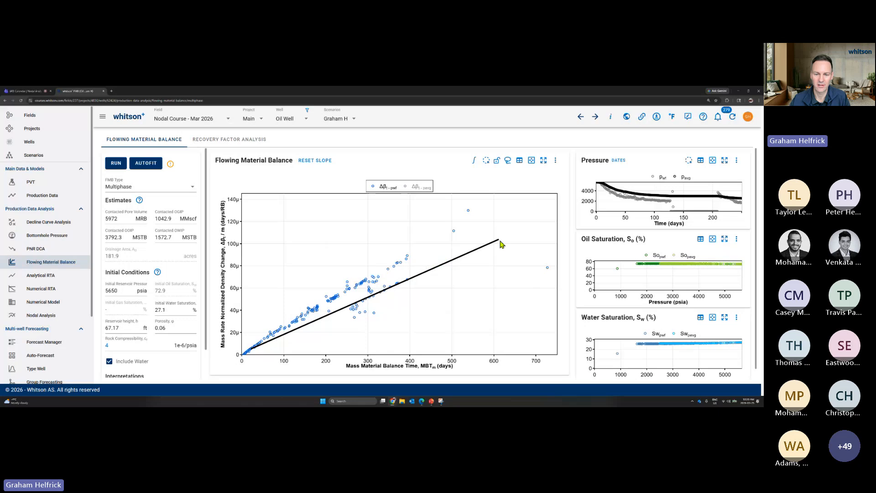
Lower the flowing material balance slope slightly, for a contacted OOIP of about 3820 MSTB, and run the multiphase analysis
{"action": "mouse_move", "coordinate": [501, 244]}
{"action": "left_mouse_down"}
{"action": "mouse_move", "coordinate": [483, 221]}
{"action": "mouse_move", "coordinate": [495, 247]}
{"action": "left_mouse_up"}
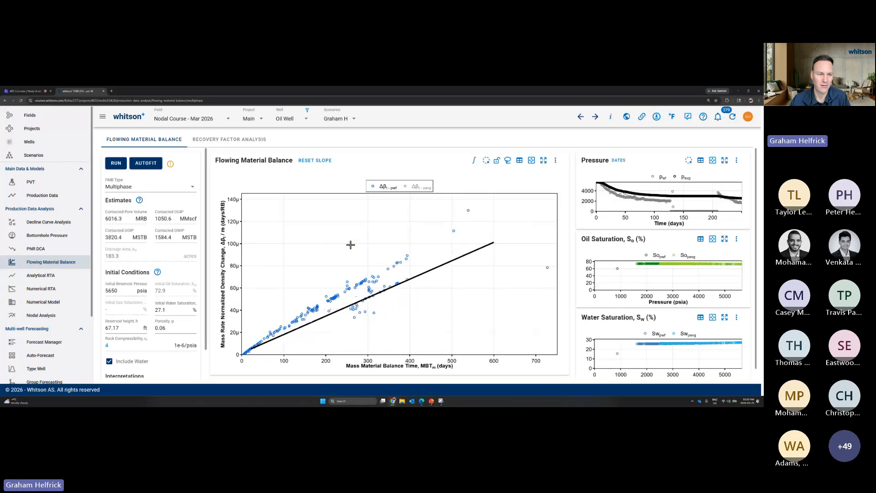
{"action": "double_click", "coordinate": [125, 235]}
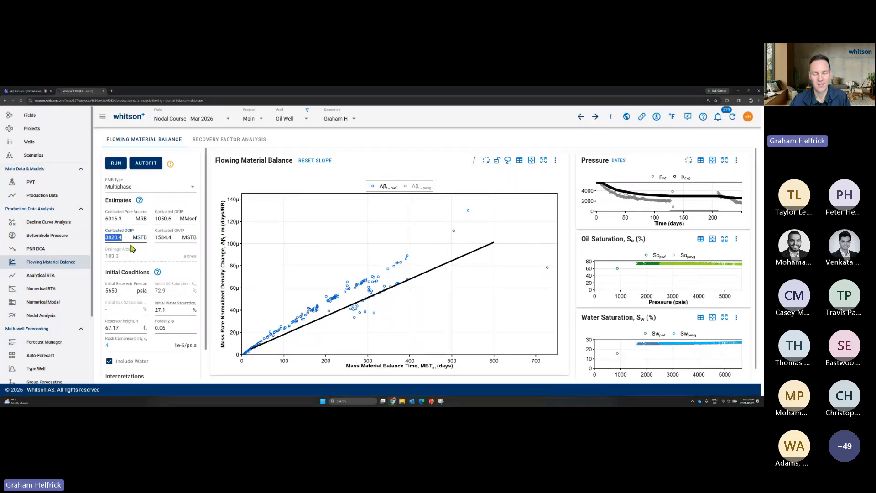
{"action": "left_click", "coordinate": [116, 164]}
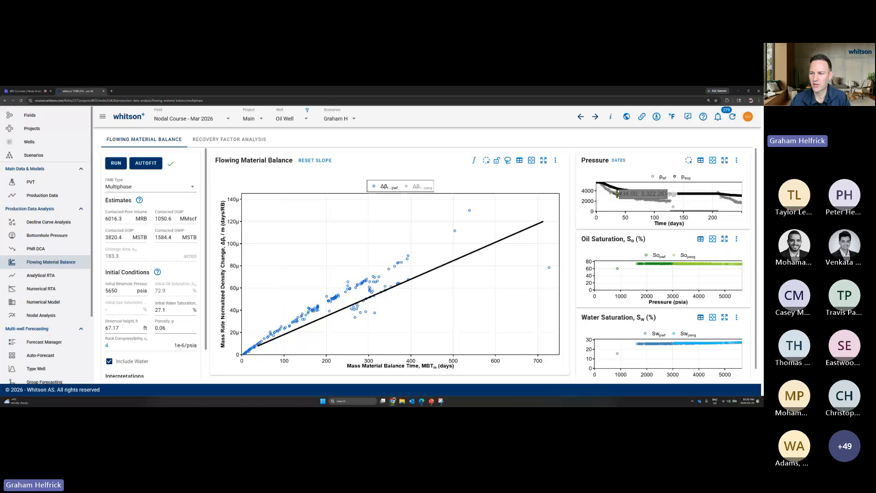
Enlarge the Pressure plot and read the average reservoir pressure at the end of the production history
{"action": "left_click", "coordinate": [725, 162]}
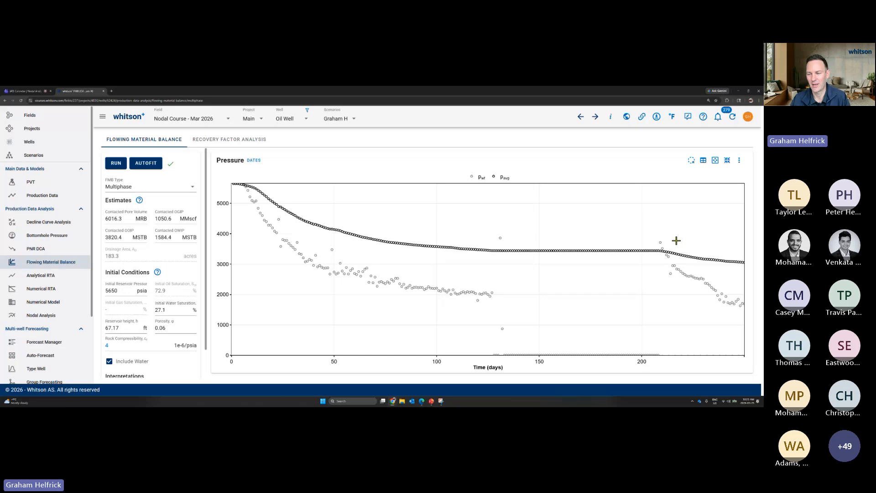
{"action": "mouse_move", "coordinate": [665, 239]}
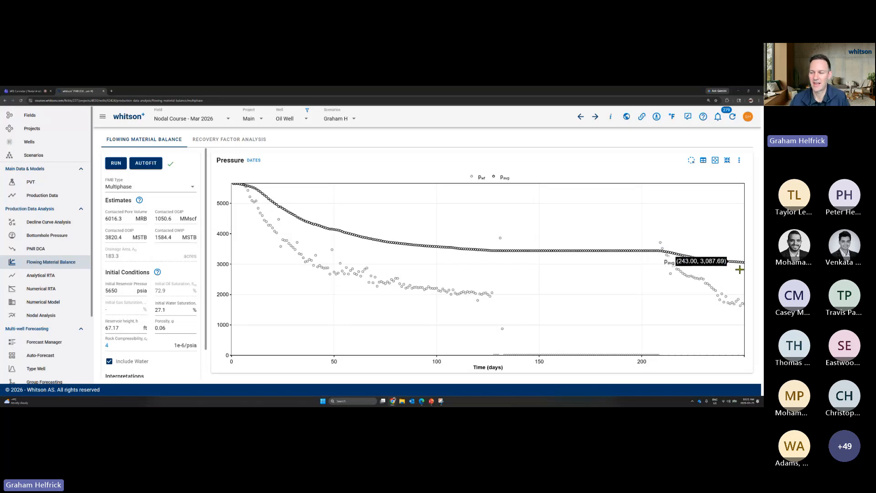
{"action": "mouse_move", "coordinate": [744, 262]}
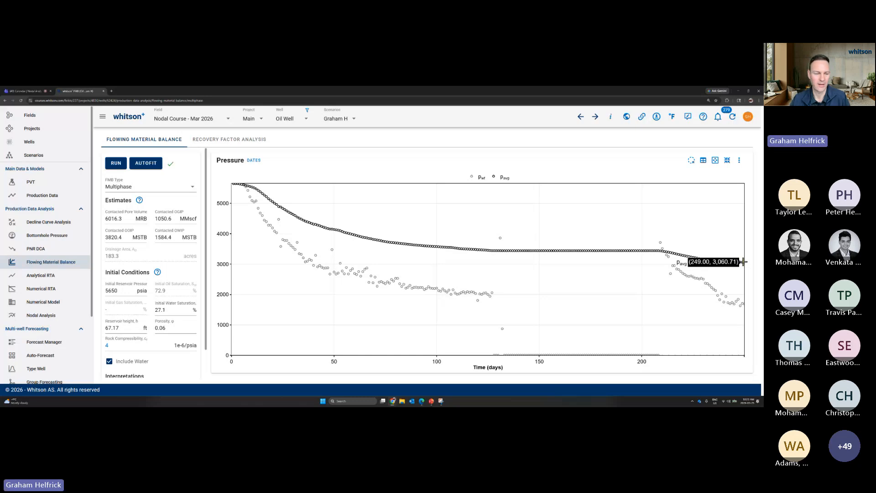
In Nodal Analysis, turn off the average IPR, fetch production data for 7 Sept. 2021 (day 250), and run the Current VLP case
{"action": "left_click", "coordinate": [21, 321]}
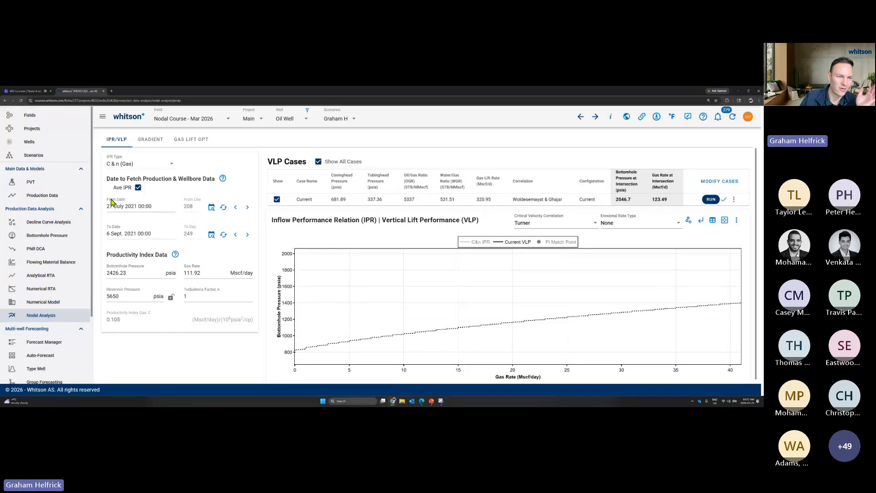
{"action": "left_click", "coordinate": [138, 188]}
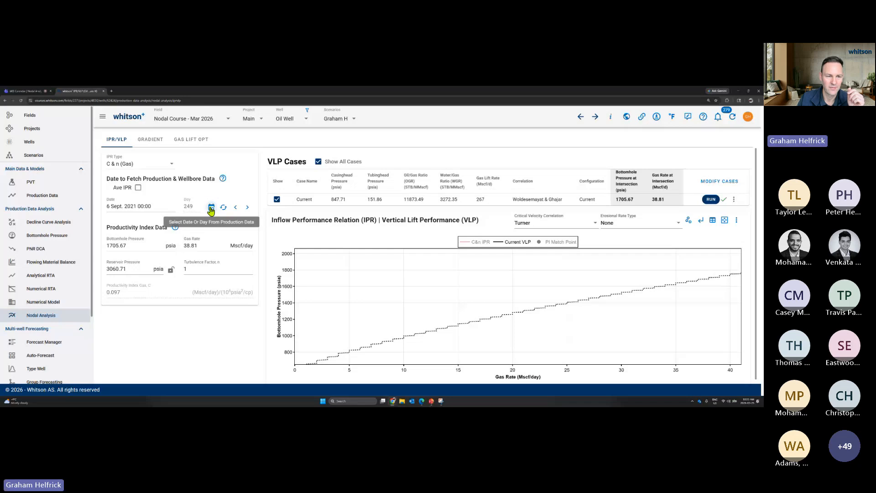
{"action": "left_click", "coordinate": [211, 208]}
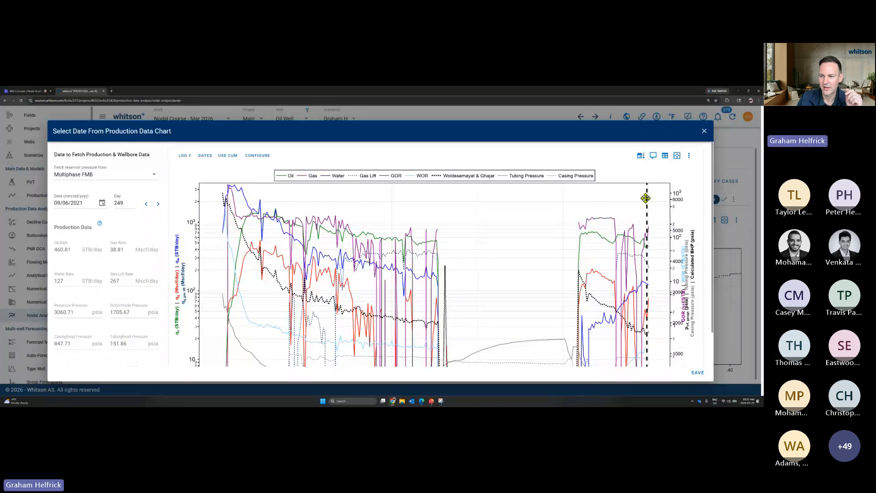
{"action": "left_click_drag", "start_coordinate": [648, 201], "coordinate": [661, 202]}
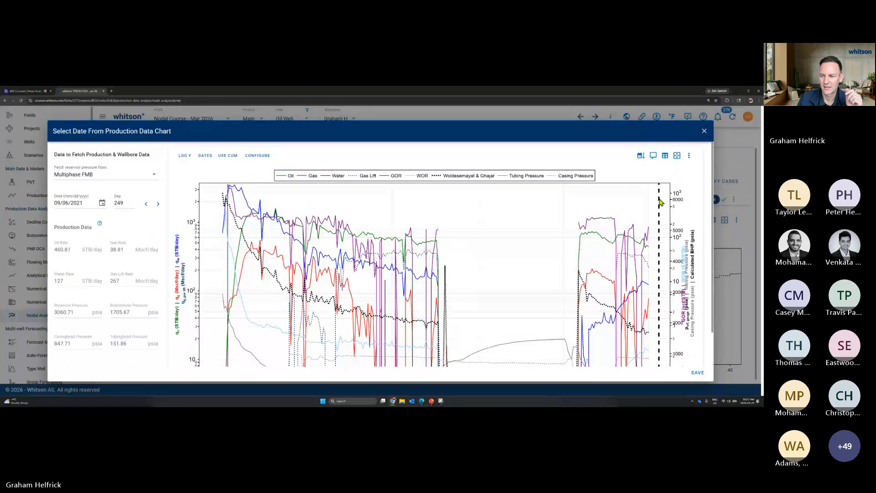
{"action": "left_click", "coordinate": [659, 200]}
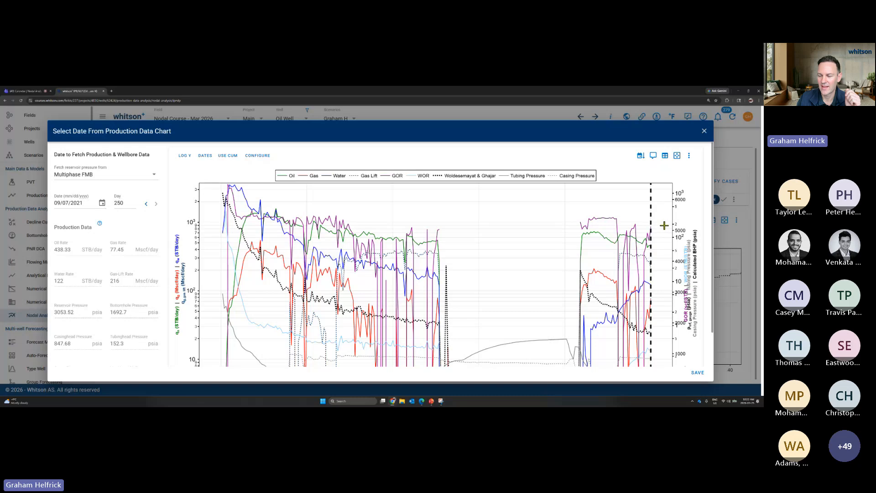
{"action": "left_click", "coordinate": [697, 373]}
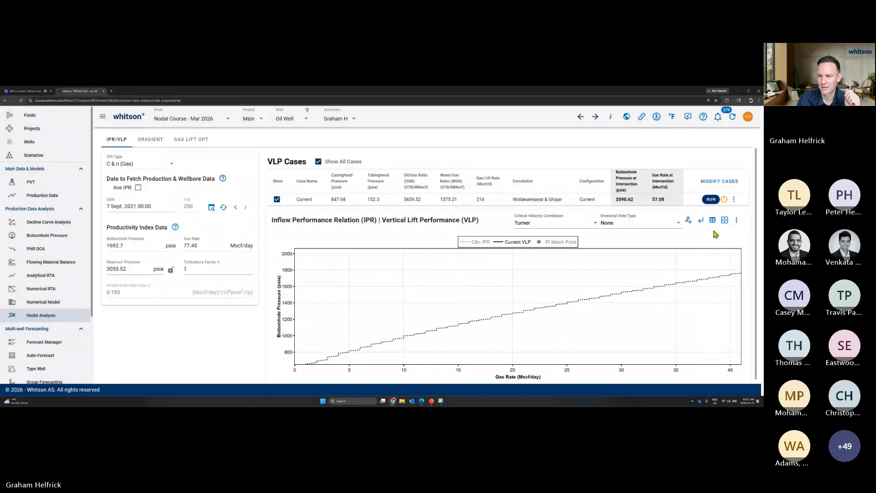
{"action": "left_click", "coordinate": [710, 201]}
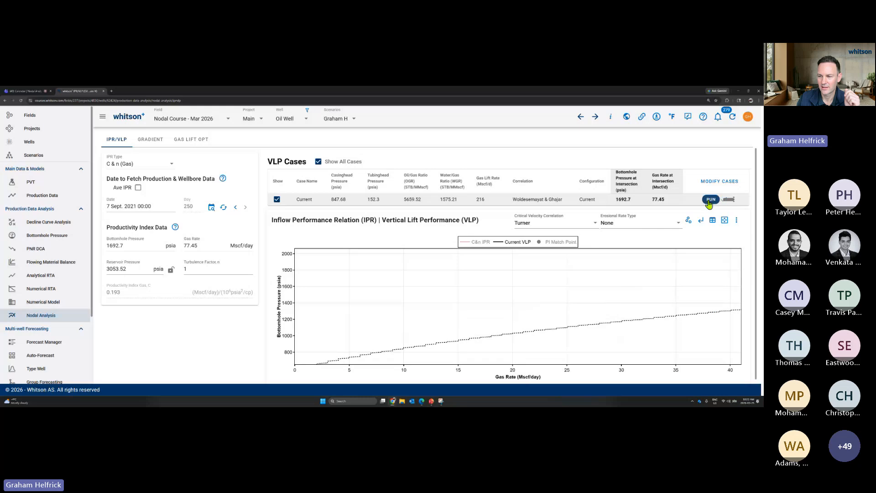
{"action": "left_click", "coordinate": [709, 201]}
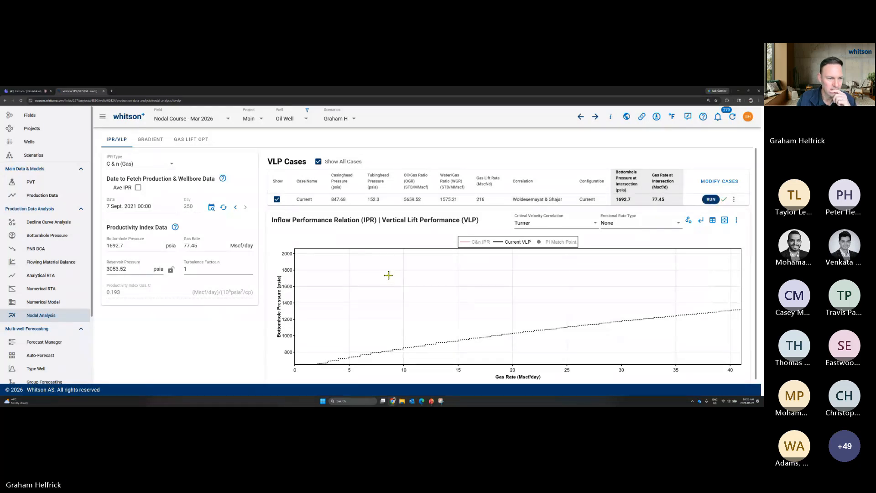
Change the IPR type to Vogel (Oil + Water) and run the Current VLP case
{"action": "left_click", "coordinate": [124, 167]}
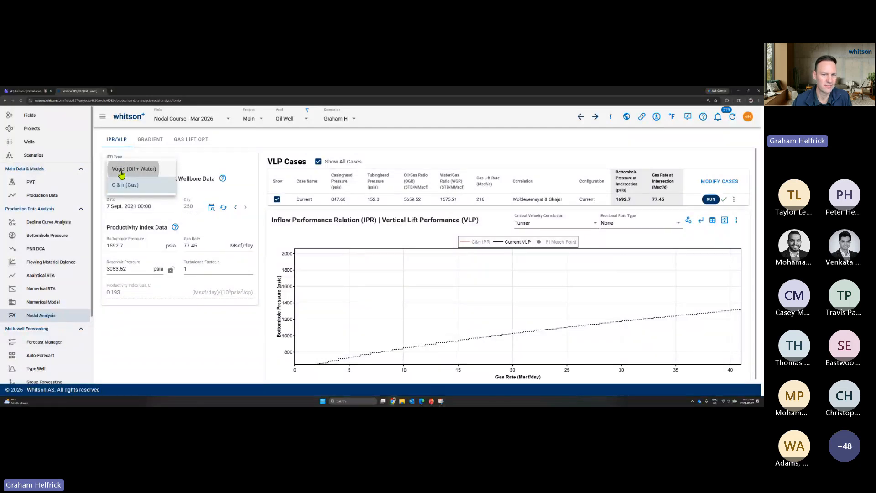
{"action": "left_click", "coordinate": [121, 170]}
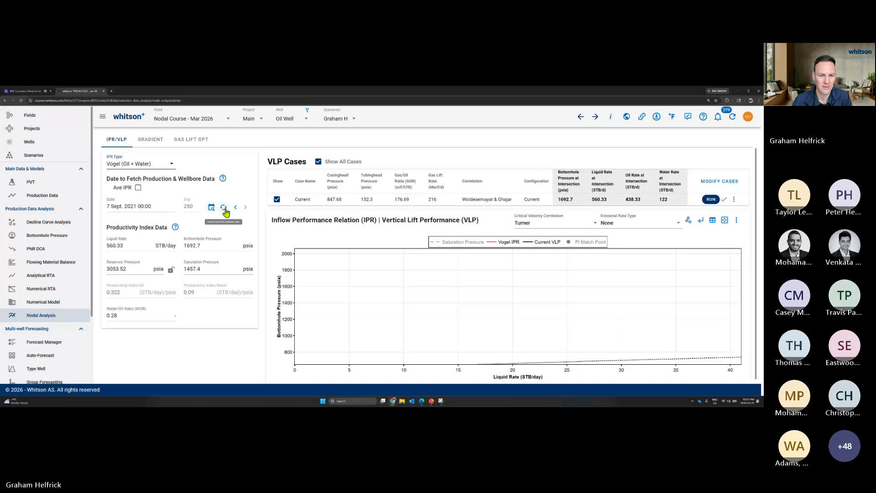
{"action": "left_click", "coordinate": [711, 200]}
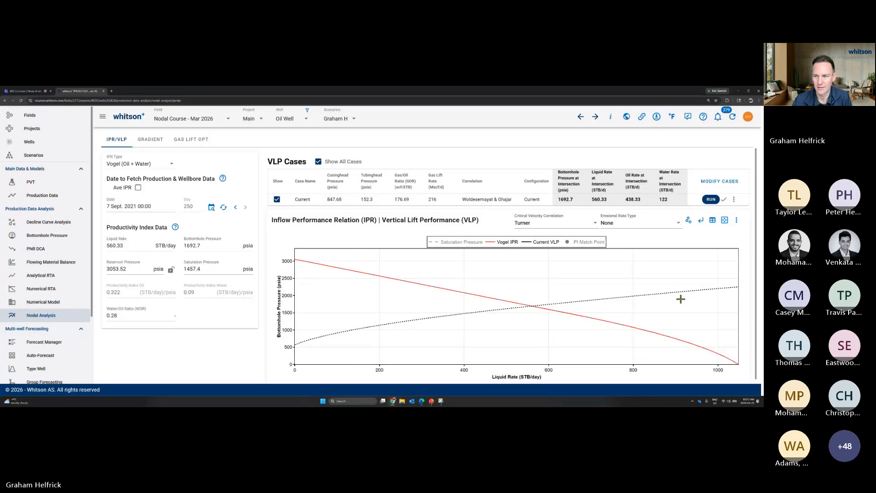
Rerun the Current VLP case and show the PI Match Point on the IPR/VLP plot
{"action": "mouse_move", "coordinate": [674, 291]}
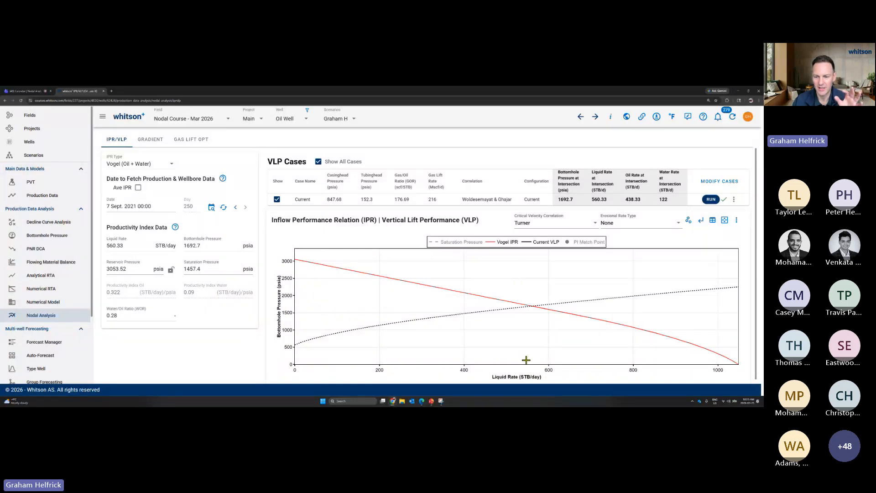
{"action": "left_click_drag", "start_coordinate": [689, 370], "coordinate": [763, 363]}
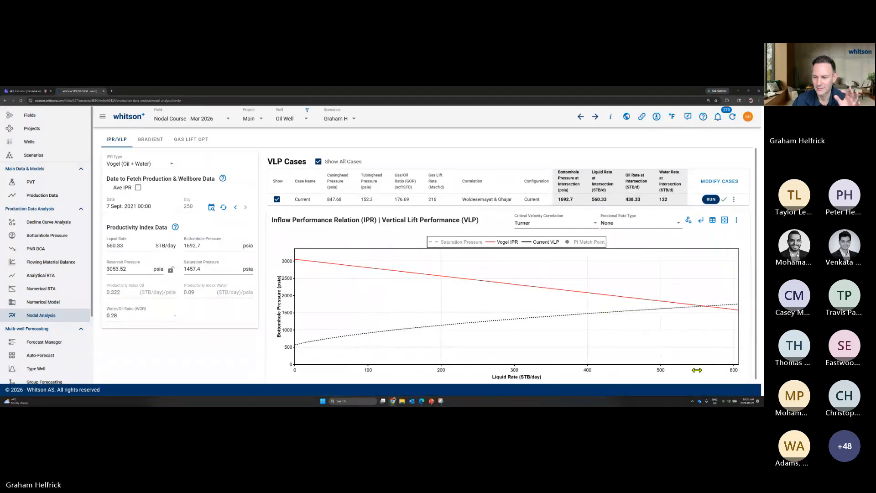
{"action": "left_click_drag", "start_coordinate": [697, 370], "coordinate": [730, 367]}
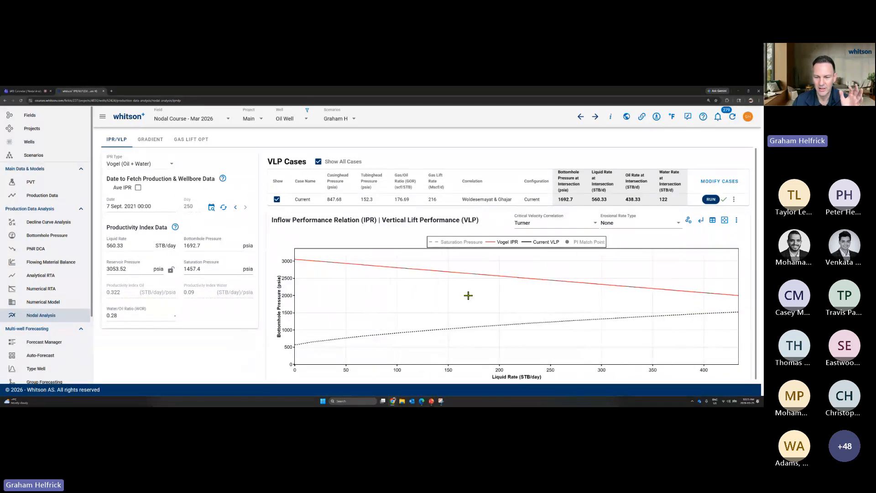
{"action": "double_click", "coordinate": [468, 295]}
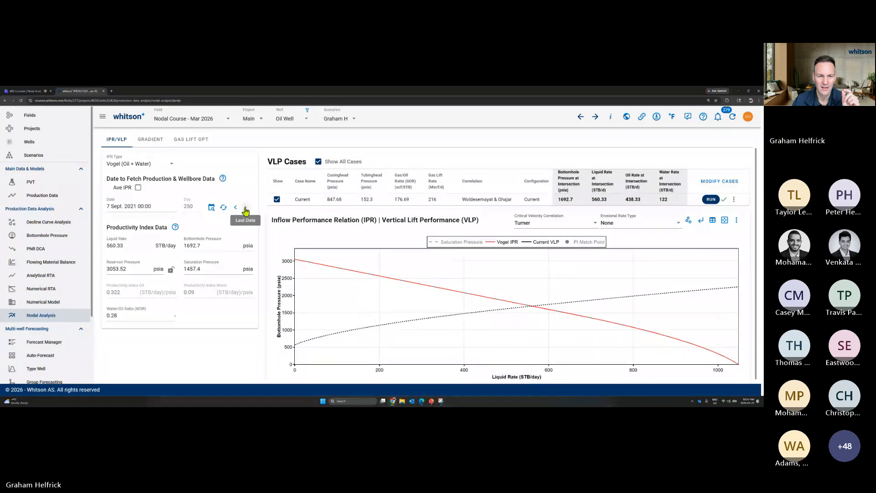
{"action": "left_click", "coordinate": [712, 200]}
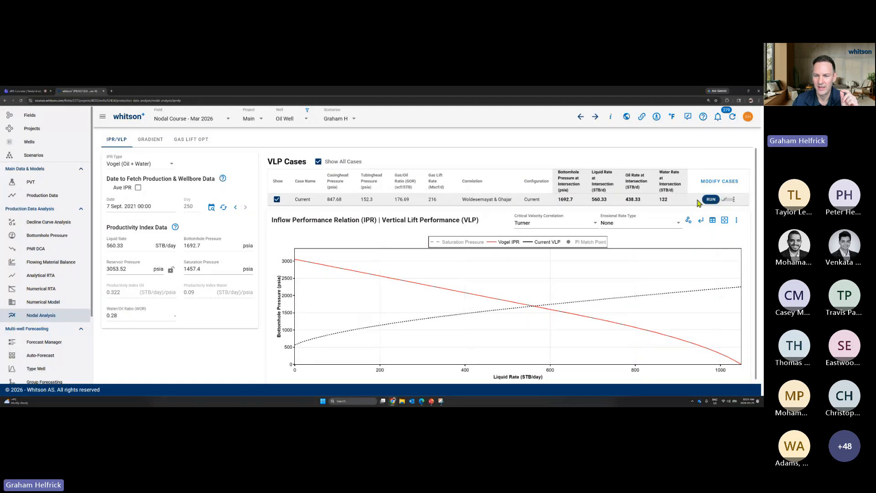
{"action": "left_click", "coordinate": [591, 244]}
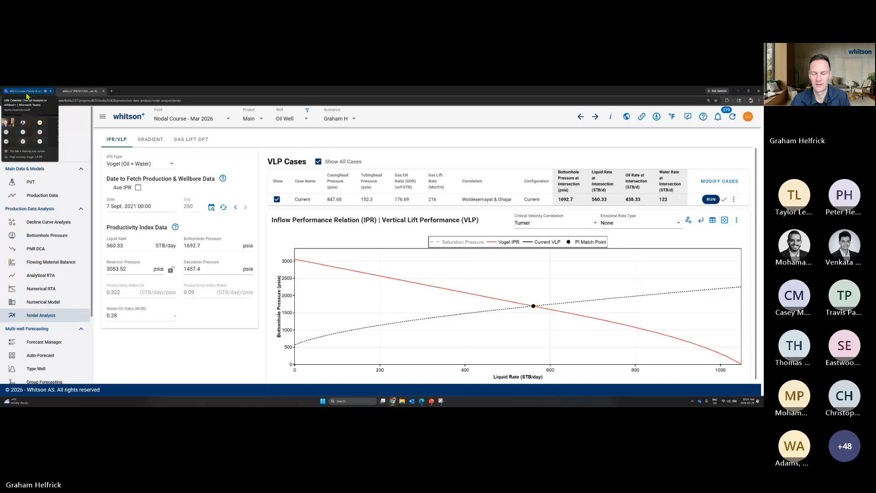
Check the Teams meeting chat for questions, and recheck the Vogel (Oil + Water) IPR selection with another run of the Current case
{"action": "left_click", "coordinate": [25, 91]}
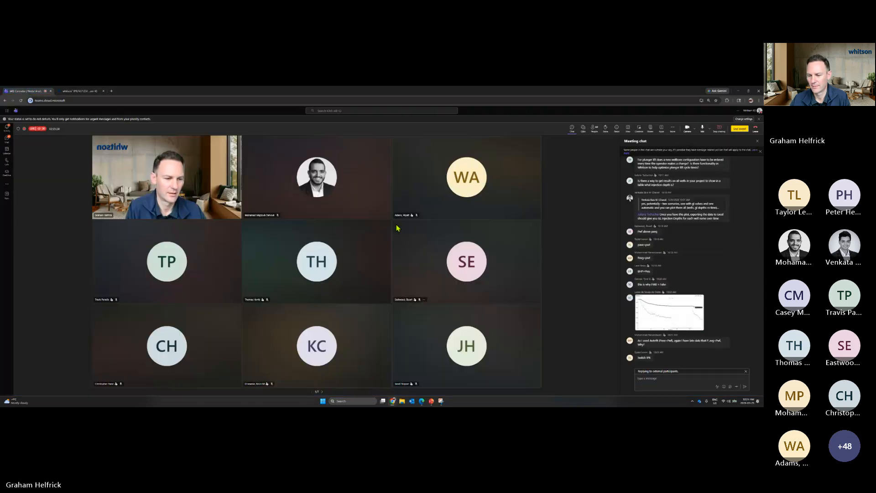
{"action": "left_click", "coordinate": [69, 91]}
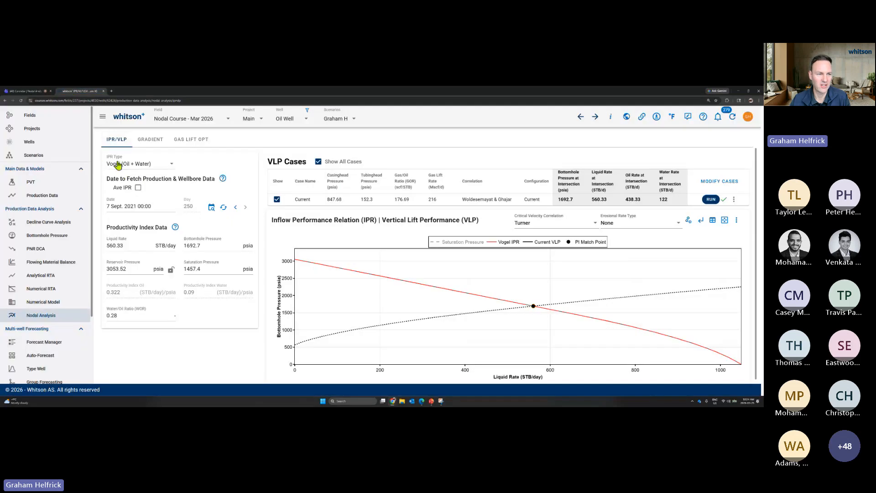
{"action": "left_click", "coordinate": [133, 165]}
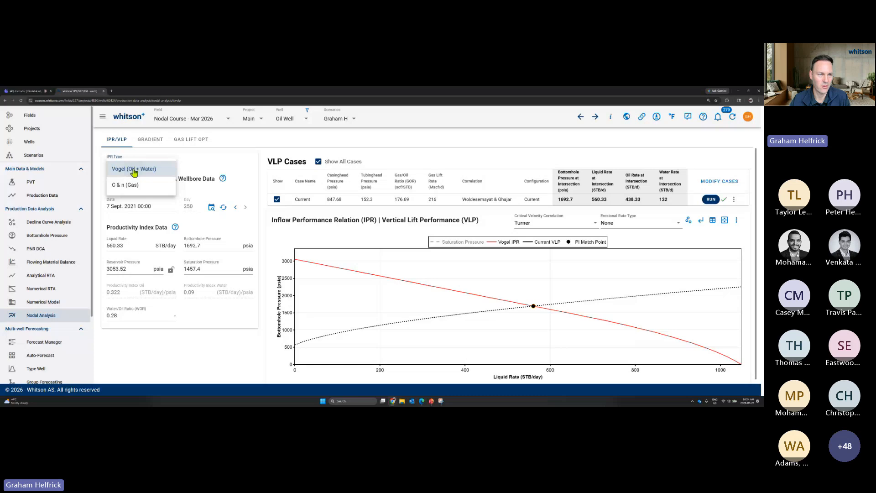
{"action": "left_click", "coordinate": [134, 169]}
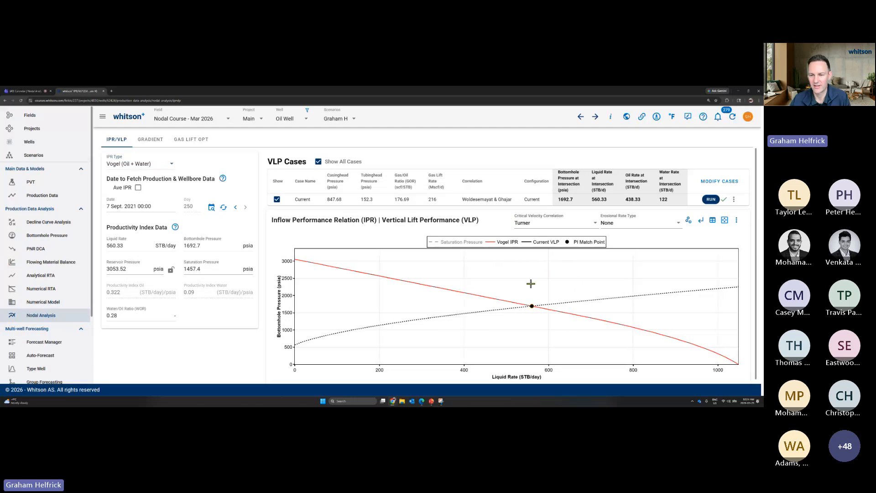
{"action": "left_click", "coordinate": [711, 201]}
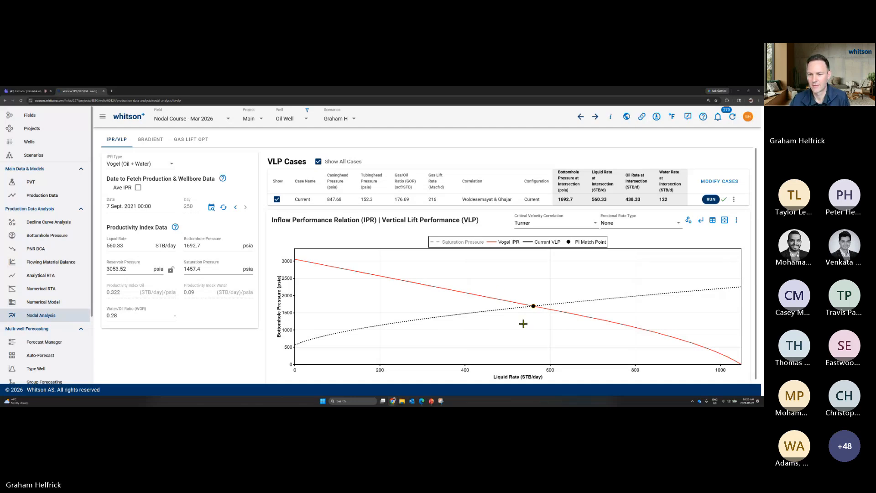
{"action": "left_click", "coordinate": [27, 91]}
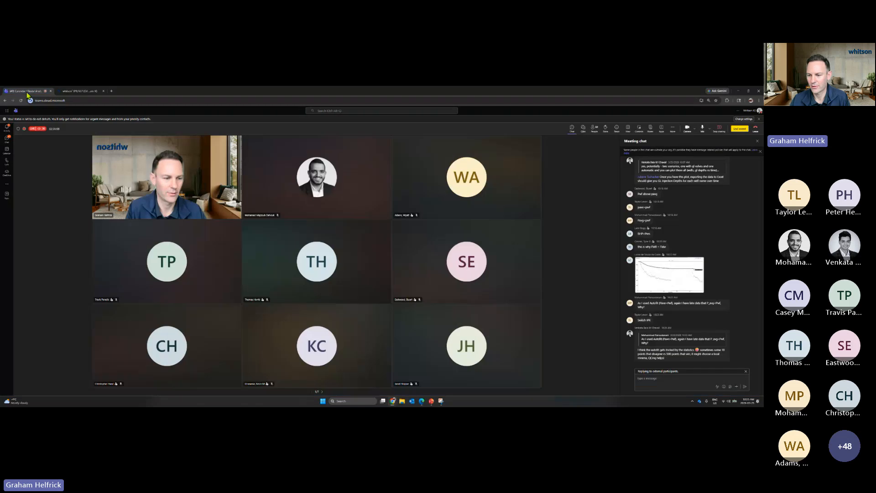
{"action": "left_click", "coordinate": [79, 91]}
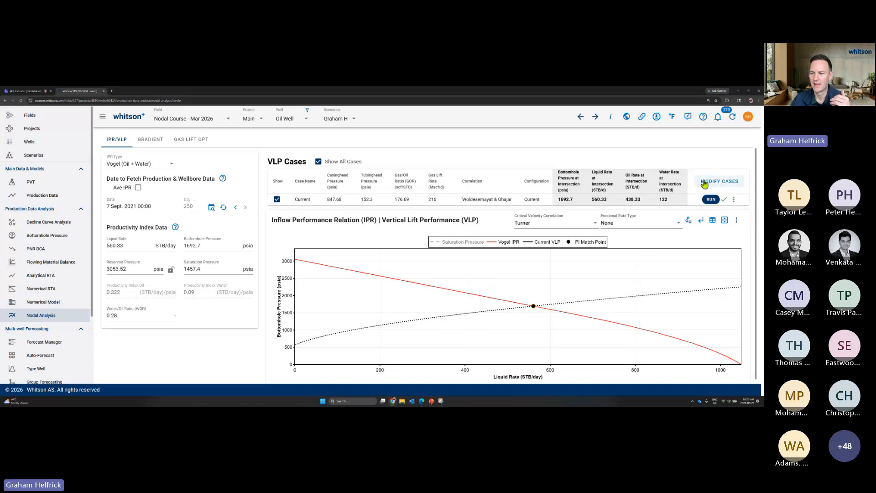
Open the VLP case inputs and set the gas lift rate of Case 2 to 500 Mscf/d
{"action": "left_click", "coordinate": [732, 185]}
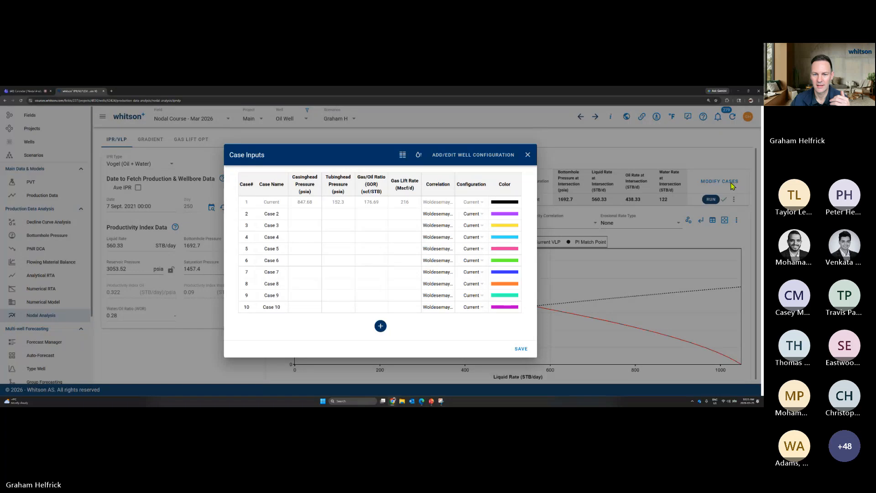
{"action": "left_click", "coordinate": [405, 214]}
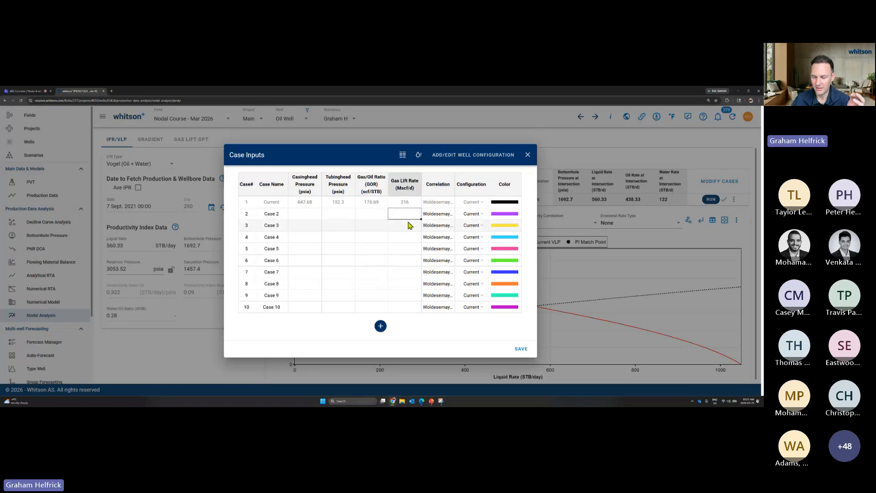
{"action": "type", "text": "500"}
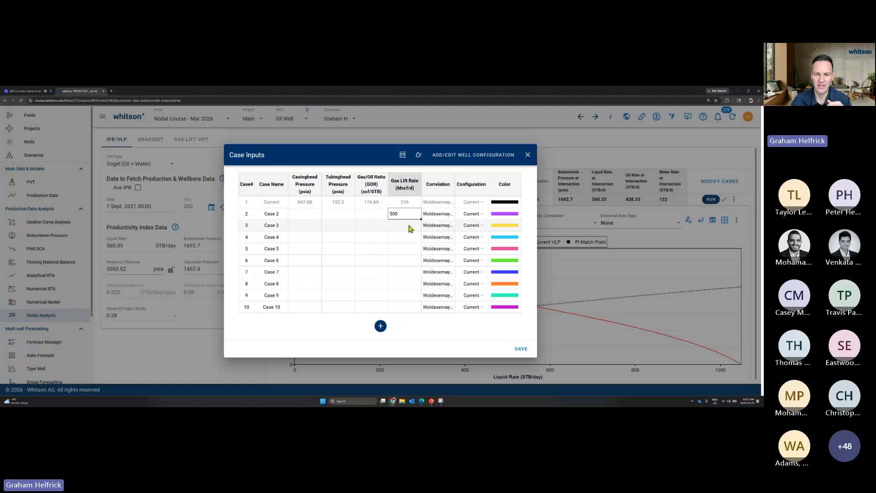
{"action": "key", "text": "Return"}
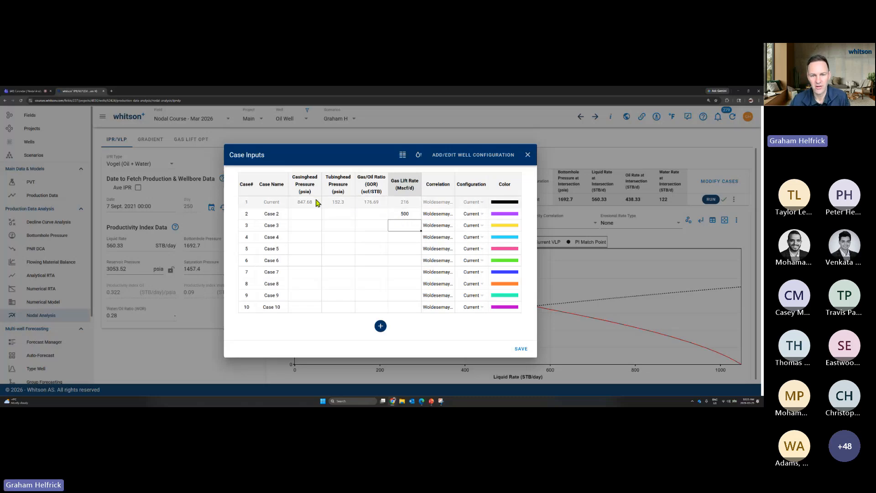
Copy the casinghead pressure, tubinghead pressure and gas/oil ratio from the Current case to Case 2
{"action": "left_click_drag", "start_coordinate": [308, 204], "coordinate": [363, 204]}
{"action": "key", "text": "ctrl+c"}
{"action": "left_click", "coordinate": [303, 214]}
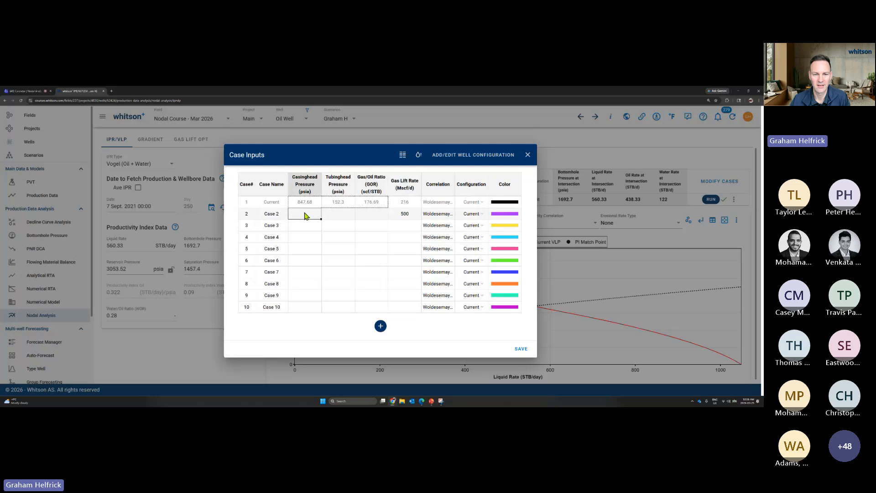
{"action": "key", "text": "ctrl+v"}
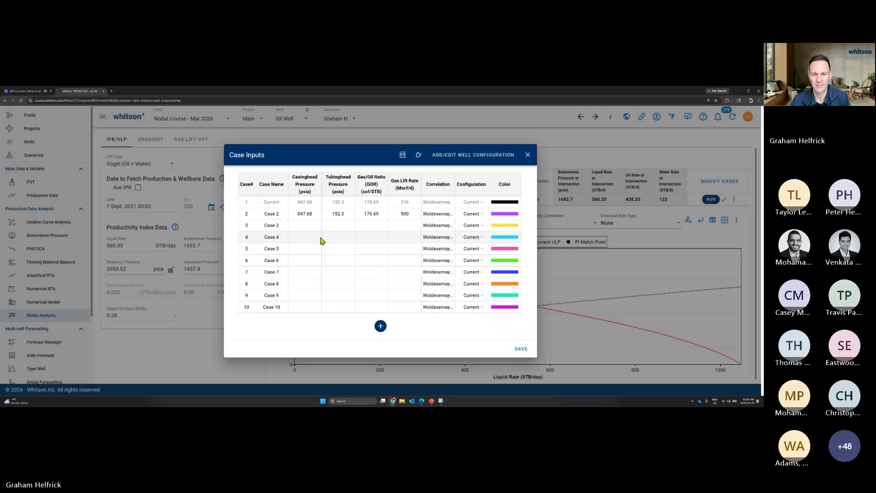
Rename Case 2 as "More GL" and save the VLP case inputs
{"action": "left_click", "coordinate": [271, 215]}
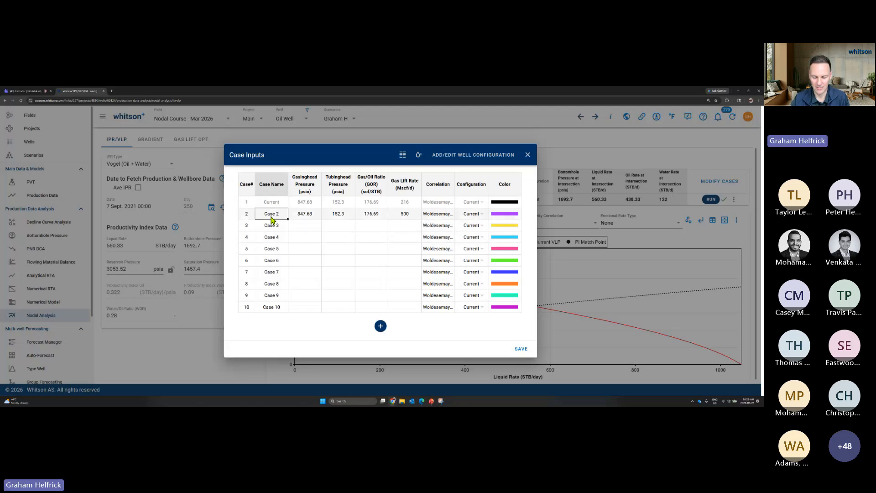
{"action": "type", "text": "More GL"}
{"action": "key", "text": "Return"}
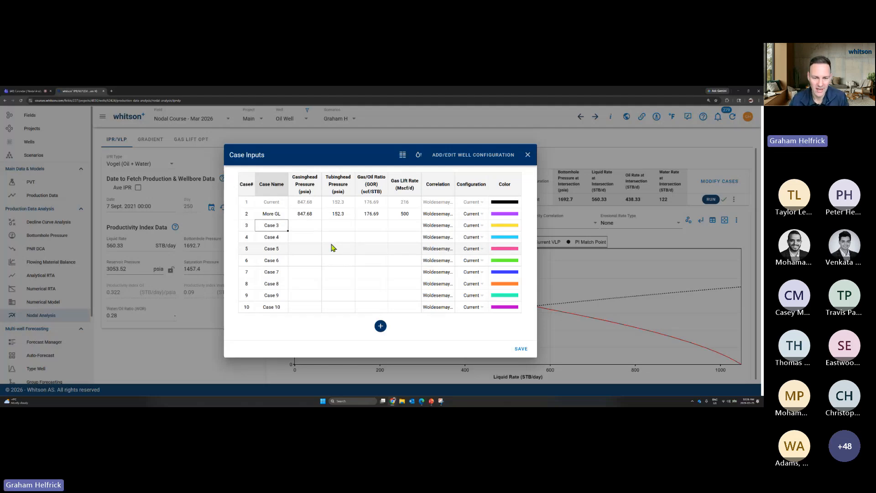
{"action": "left_click", "coordinate": [522, 349]}
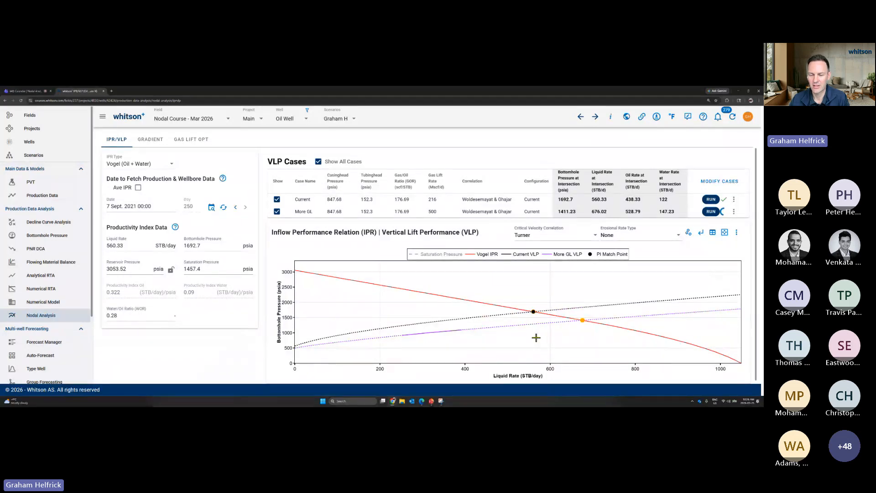
Compare where the Current and More GL VLP curves intersect the Vogel IPR on the plot
{"action": "mouse_move", "coordinate": [534, 312]}
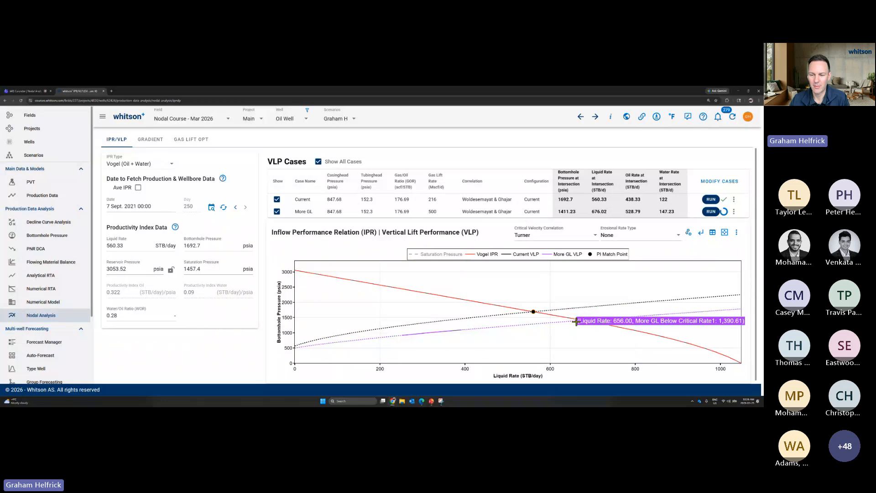
{"action": "mouse_move", "coordinate": [584, 321]}
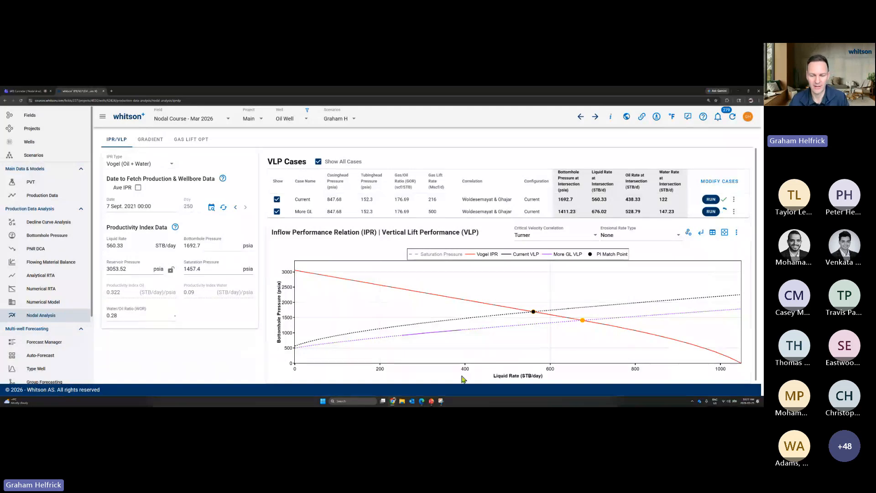
{"action": "mouse_move", "coordinate": [432, 404]}
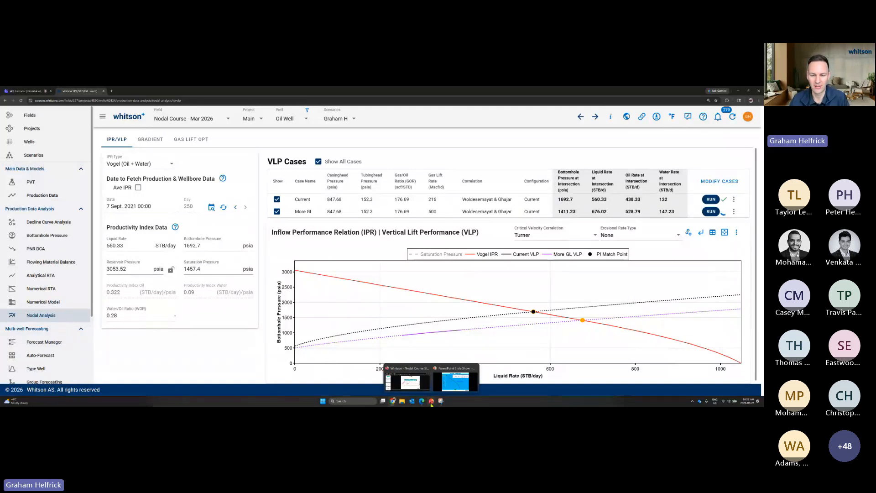
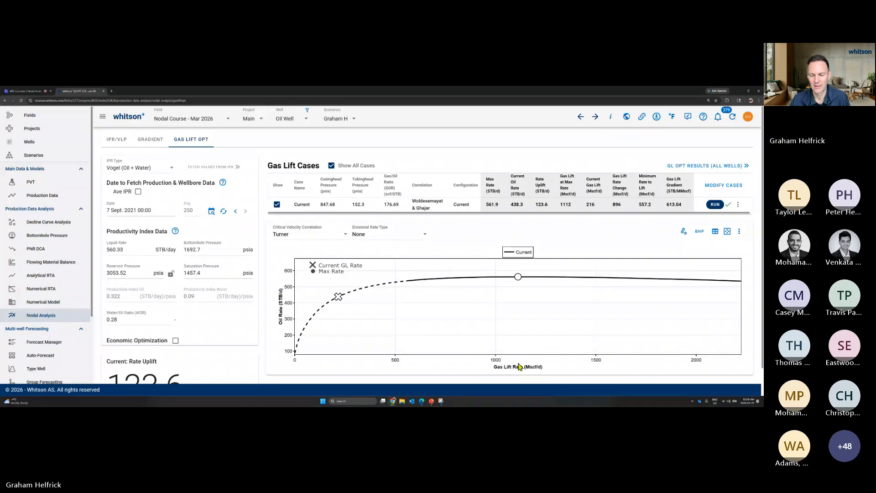
Examine the current and maximum rate points on the gas lift optimization curve, extending the gas lift rate axis to about 3000 Mscf/d
{"action": "mouse_move", "coordinate": [533, 277]}
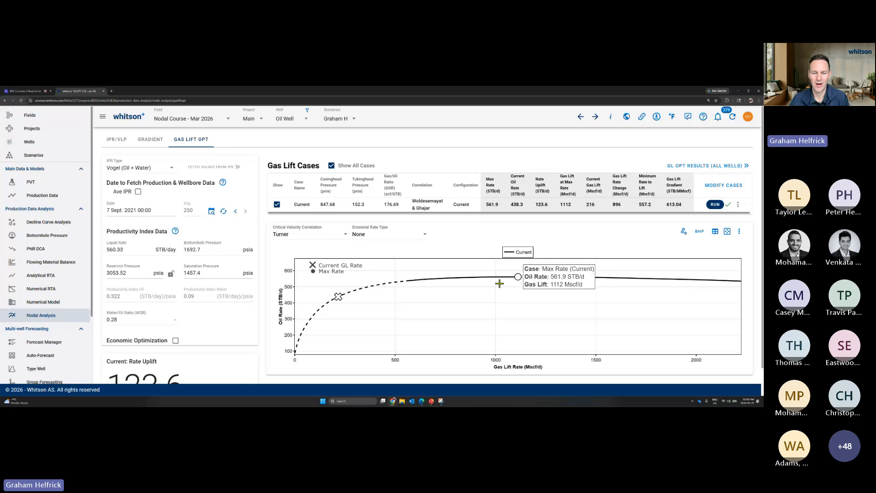
{"action": "mouse_move", "coordinate": [340, 303]}
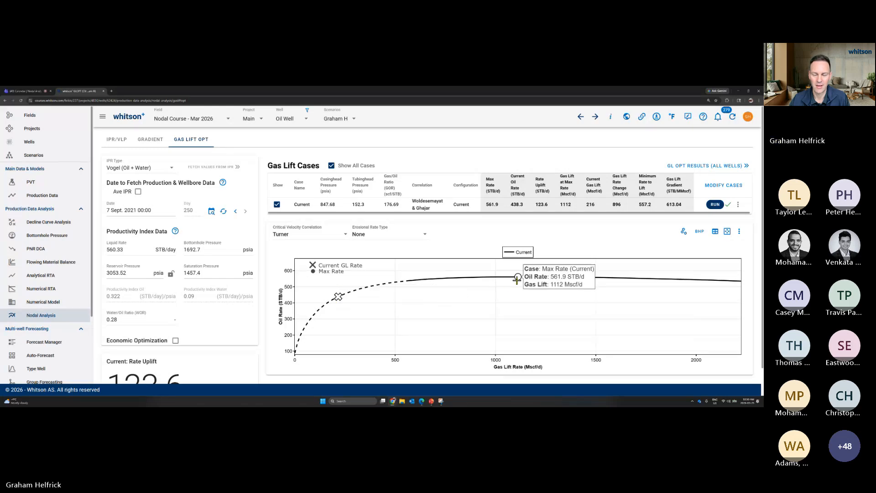
{"action": "scroll", "coordinate": [215, 324], "scroll_direction": "down", "scroll_amount": 1}
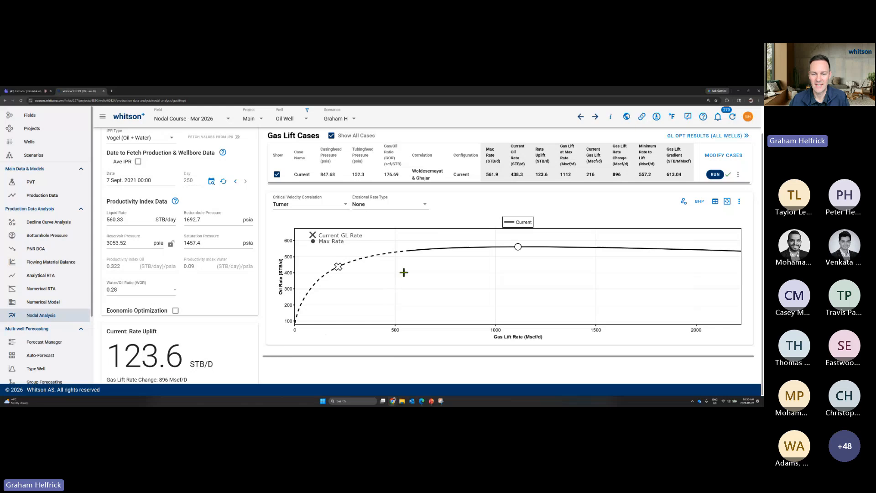
{"action": "mouse_move", "coordinate": [407, 254]}
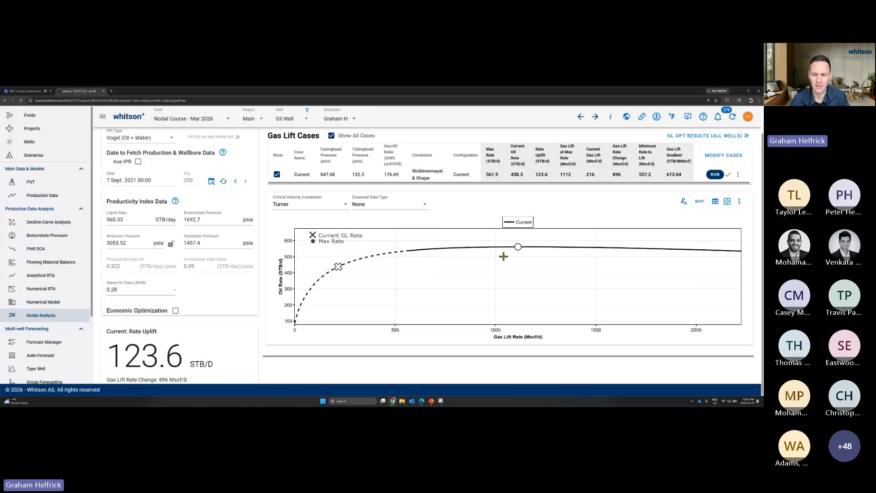
{"action": "mouse_move", "coordinate": [515, 252]}
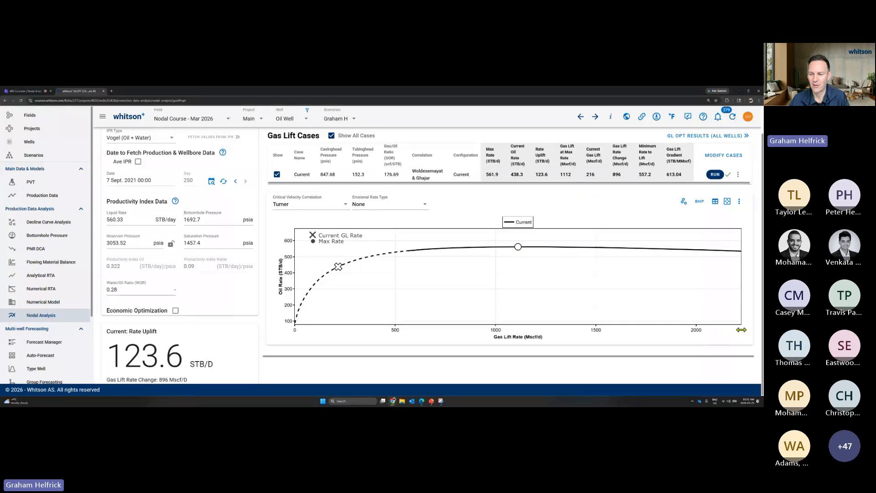
{"action": "left_click_drag", "start_coordinate": [739, 329], "coordinate": [622, 326]}
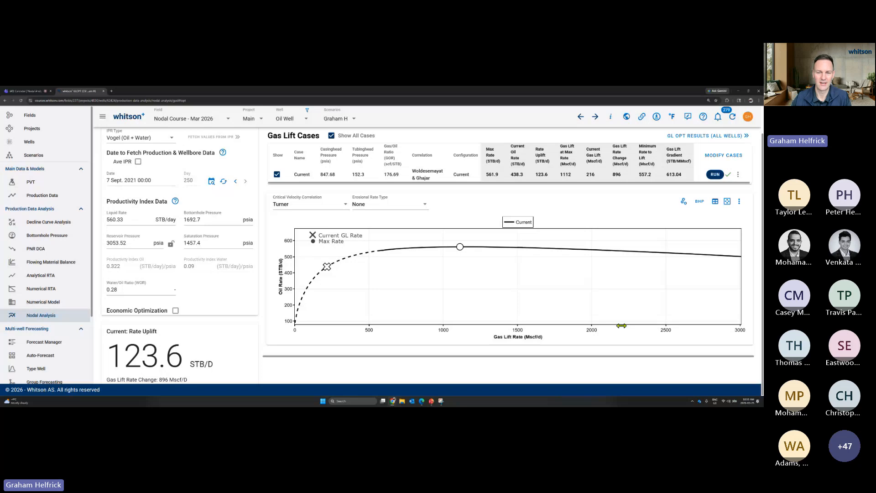
{"action": "mouse_move", "coordinate": [326, 271]}
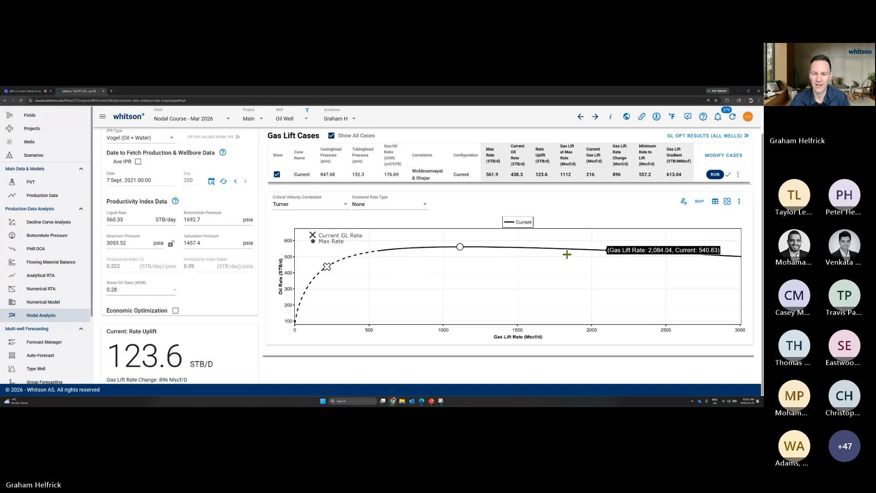
{"action": "mouse_move", "coordinate": [459, 250]}
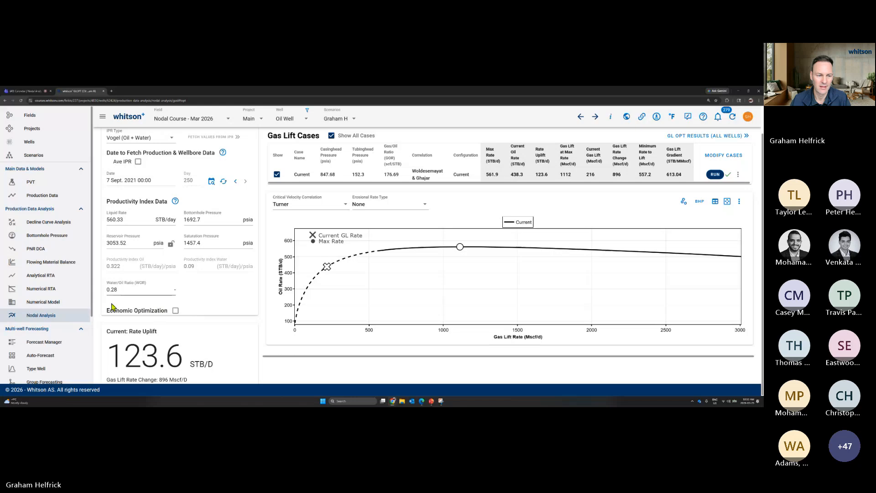
Enable economic optimization with an oil price of 90 USD/STB and a gas price of 3.20 USD/Mscf, and inspect the economic rate point
{"action": "left_click", "coordinate": [176, 315]}
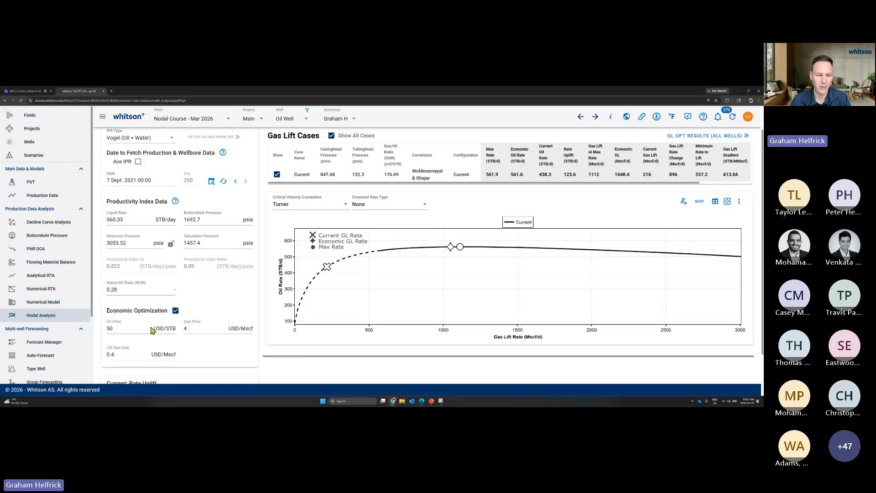
{"action": "left_click", "coordinate": [127, 330]}
{"action": "key", "text": "BackSpace"}
{"action": "key", "text": "BackSpace"}
{"action": "type", "text": "90"}
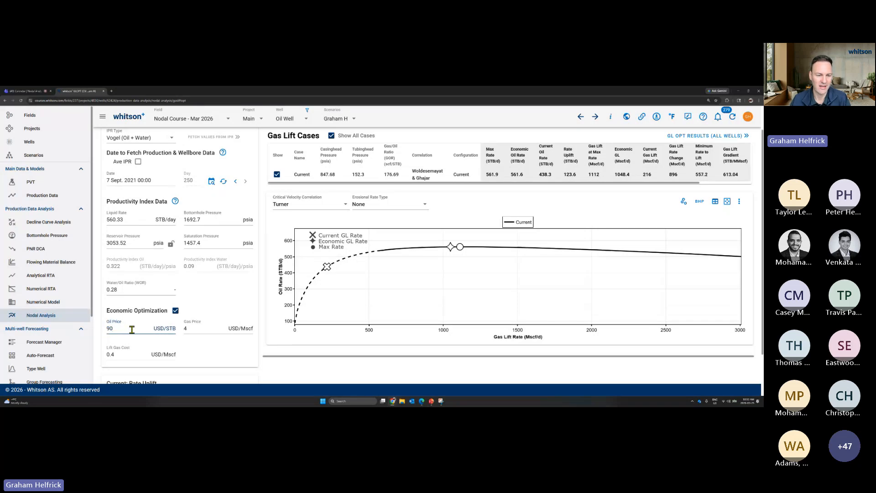
{"action": "left_click", "coordinate": [200, 328]}
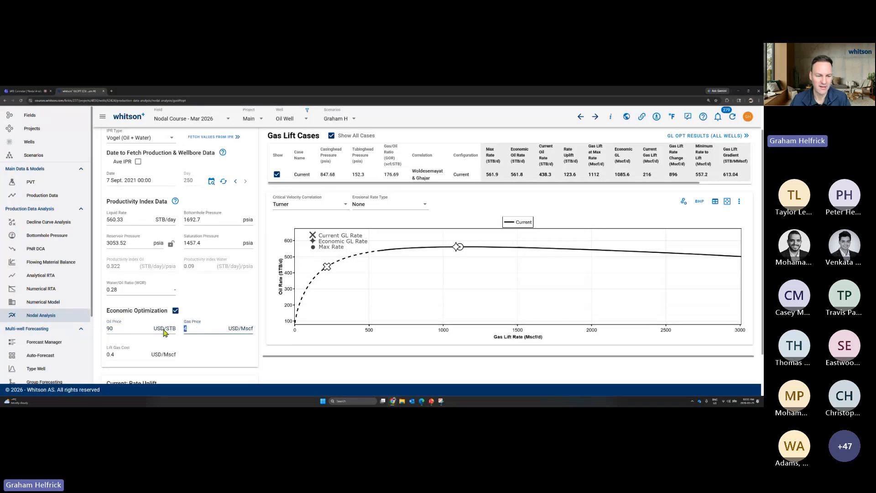
{"action": "left_click_drag", "start_coordinate": [203, 331], "coordinate": [183, 328]}
{"action": "type", "text": "3.20"}
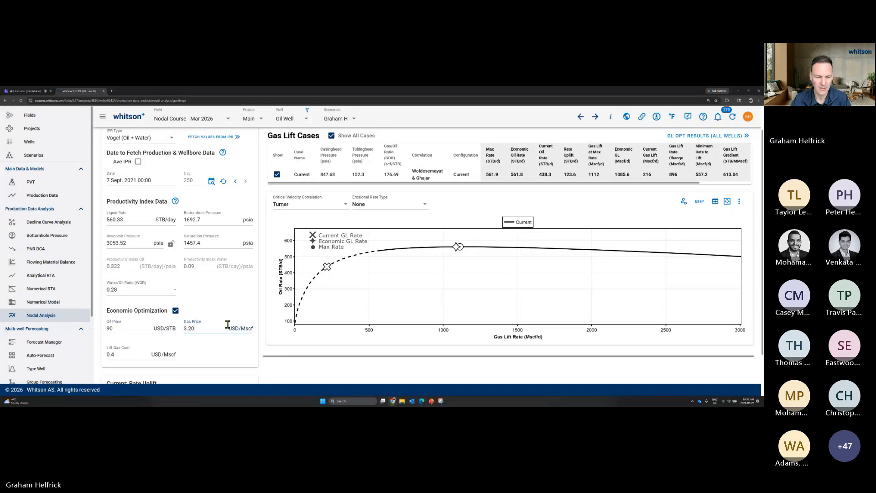
{"action": "left_click", "coordinate": [130, 357]}
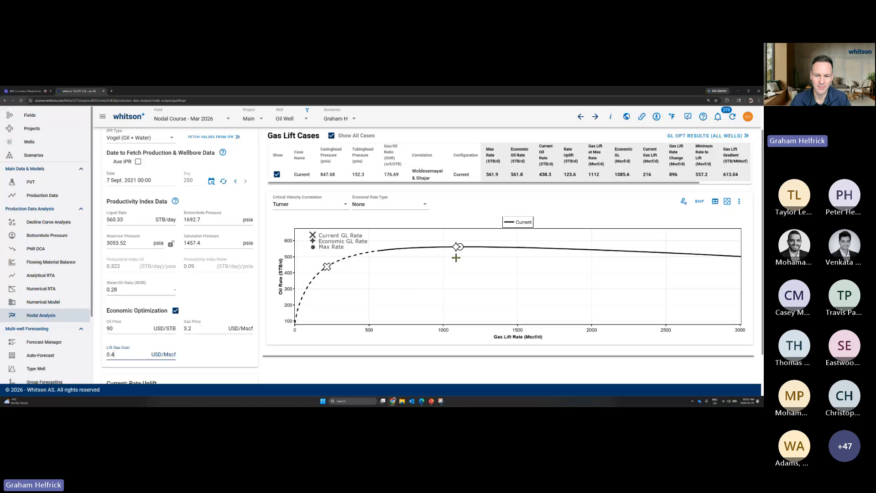
{"action": "mouse_move", "coordinate": [456, 248]}
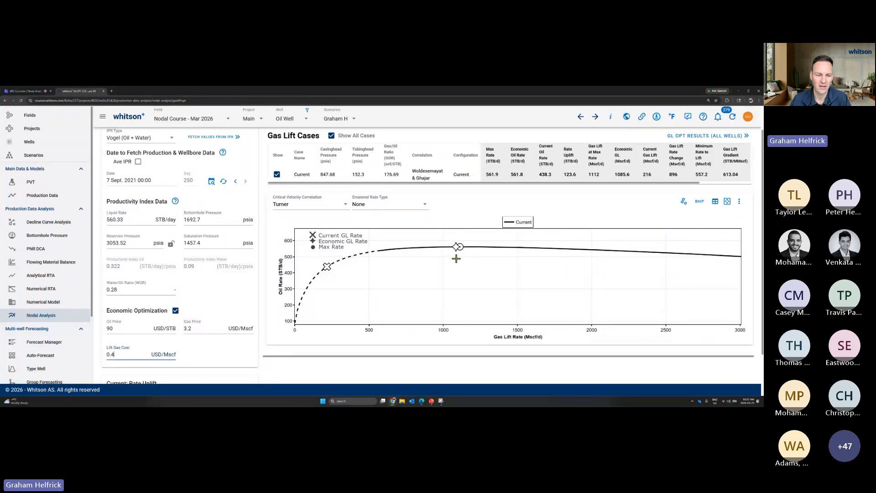
Set the oil price to 40 USD/STB and the lift gas cost to 2 USD/Mscf, and inspect the maximum rate point
{"action": "double_click", "coordinate": [122, 330]}
{"action": "type", "text": "40"}
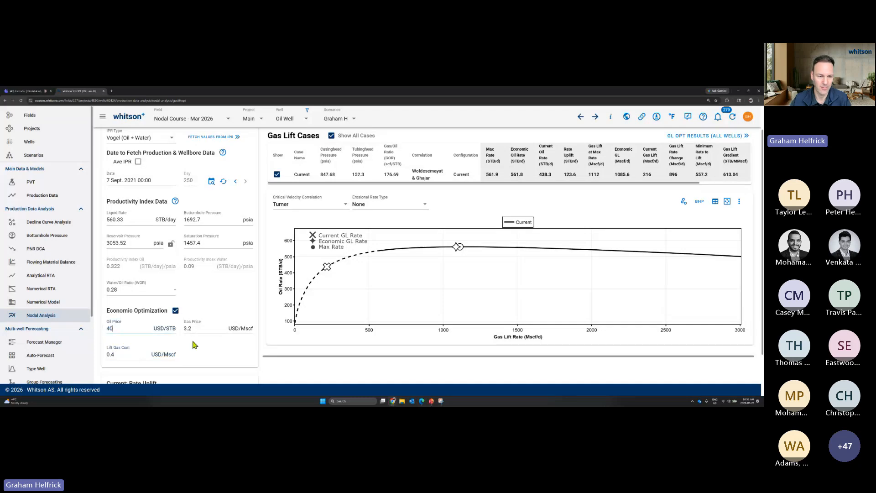
{"action": "left_click", "coordinate": [200, 332]}
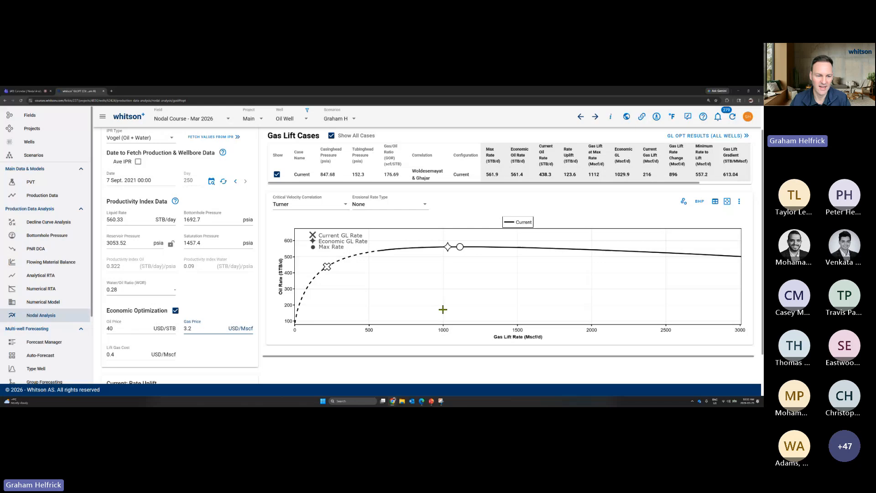
{"action": "double_click", "coordinate": [192, 329]}
{"action": "double_click", "coordinate": [111, 355]}
{"action": "type", "text": "2"}
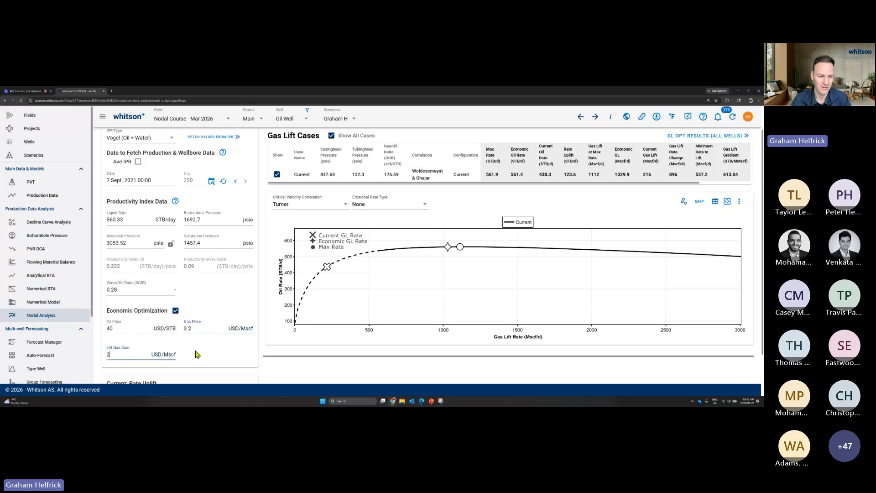
{"action": "left_click", "coordinate": [211, 328]}
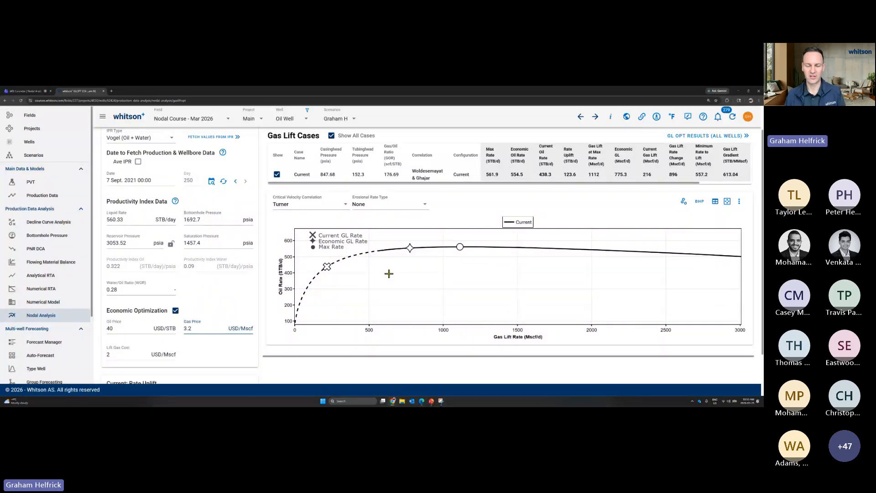
{"action": "mouse_move", "coordinate": [460, 250]}
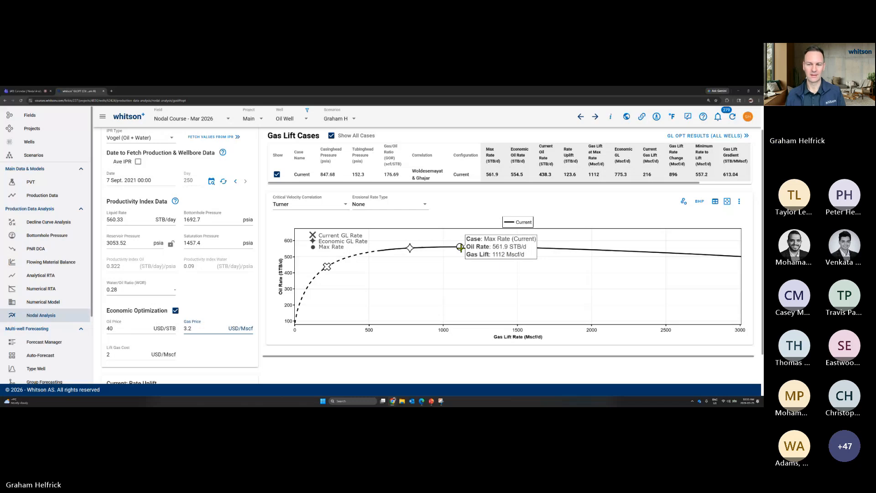
Return to the IPR/VLP case inputs and set the gas lift rate of Case 3 to 1100 Mscf/d
{"action": "scroll", "coordinate": [182, 196], "scroll_direction": "up", "scroll_amount": 1}
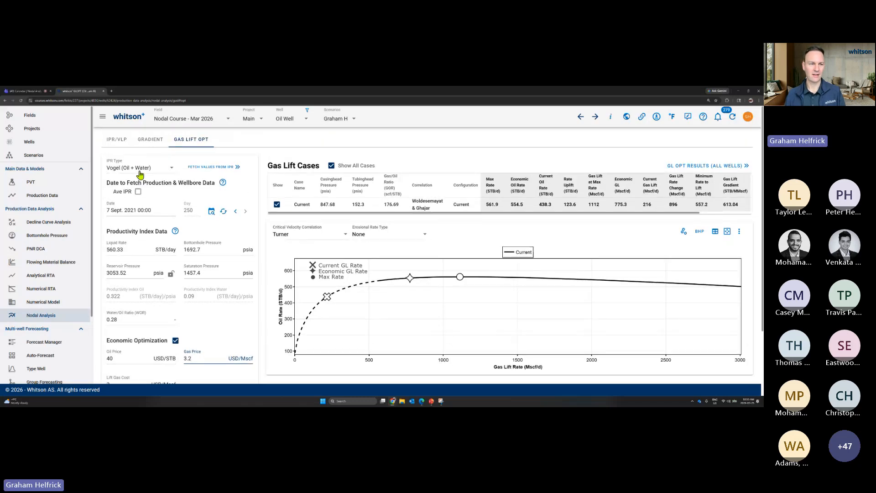
{"action": "left_click", "coordinate": [116, 142]}
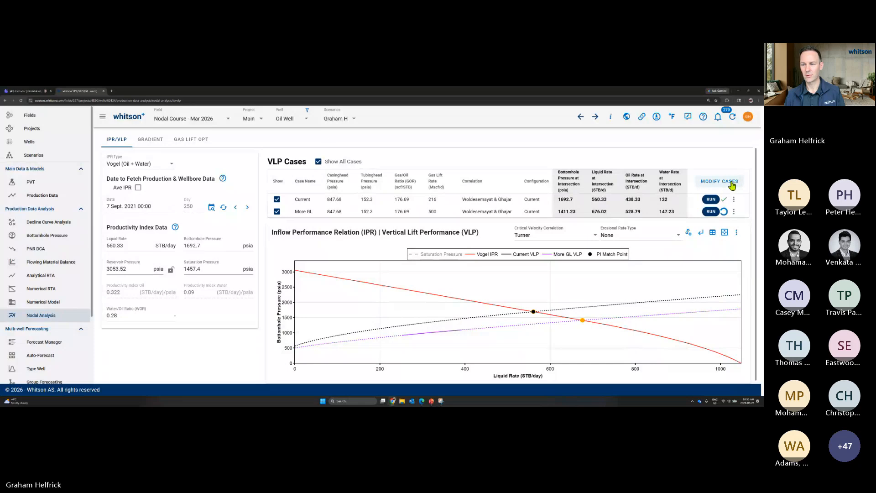
{"action": "left_click", "coordinate": [724, 185]}
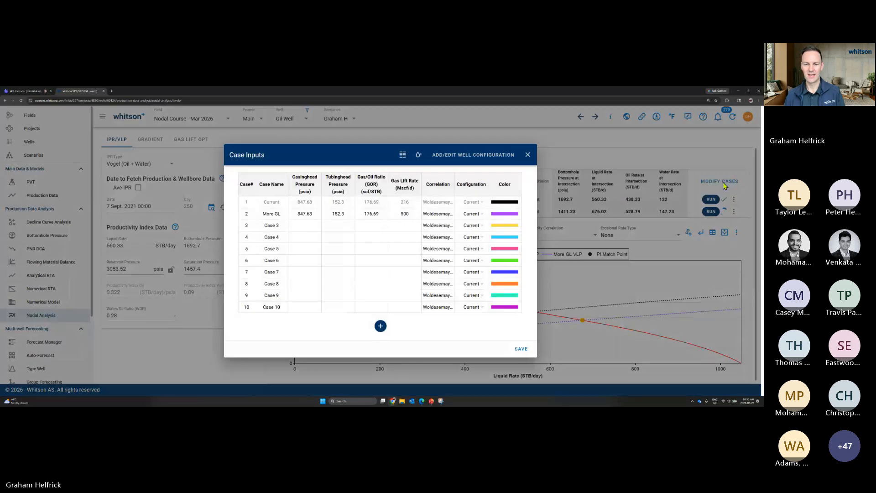
{"action": "left_click", "coordinate": [403, 226]}
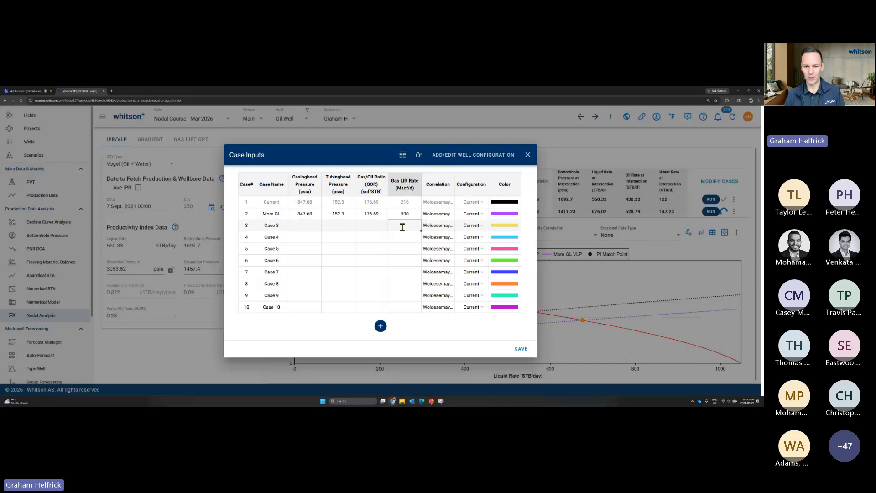
{"action": "key", "text": "Return"}
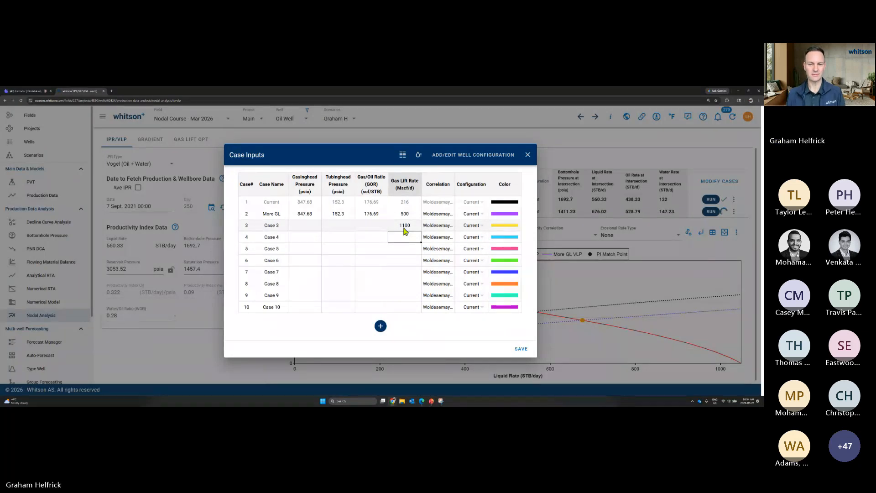
Copy the casinghead pressure, tubinghead pressure and gas/oil ratio from the More GL case to Case 3
{"action": "left_click_drag", "start_coordinate": [303, 218], "coordinate": [360, 218]}
{"action": "key", "text": "ctrl+c"}
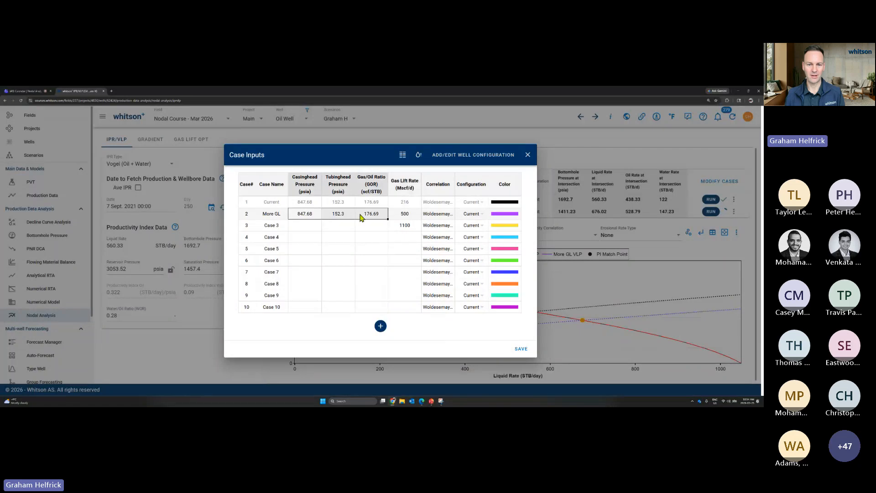
{"action": "left_click", "coordinate": [311, 227]}
{"action": "key", "text": "ctrl+v"}
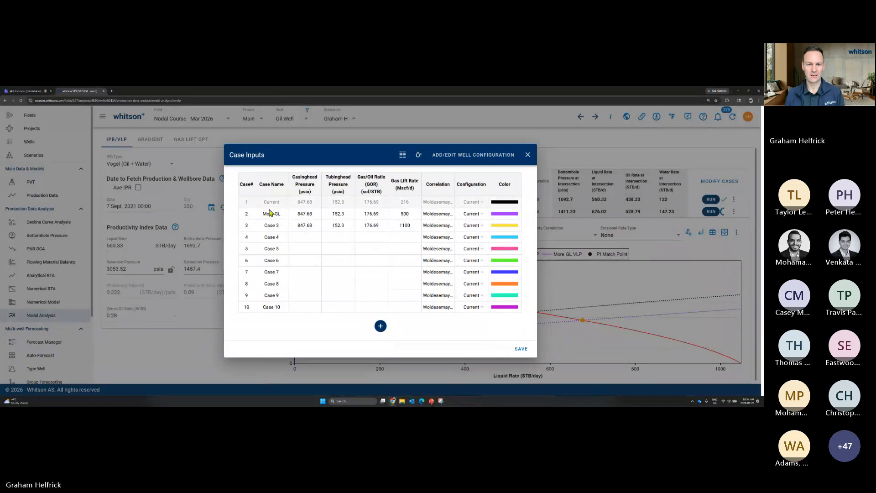
Rename Case 3 as Max Oil GL and save the case inputs
{"action": "left_click", "coordinate": [272, 227]}
{"action": "type", "text": "M"}
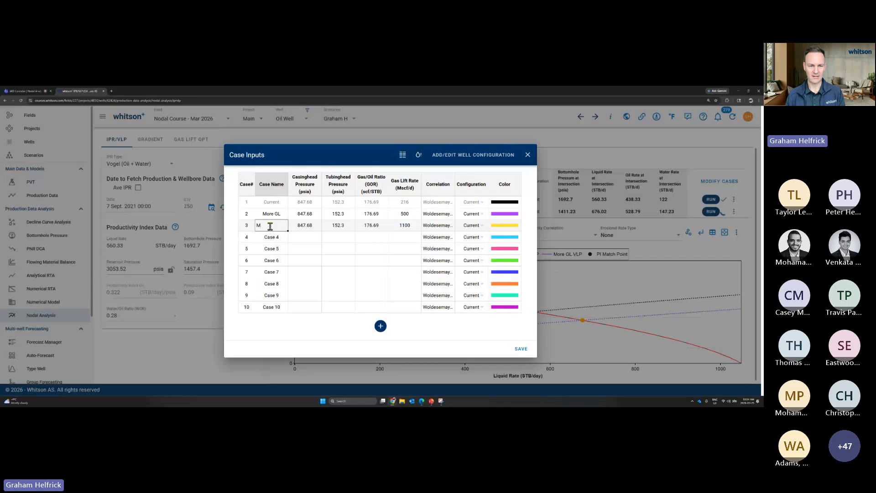
{"action": "type", "text": "ax G"}
{"action": "type", "text": "il GL"}
{"action": "key", "text": "Return"}
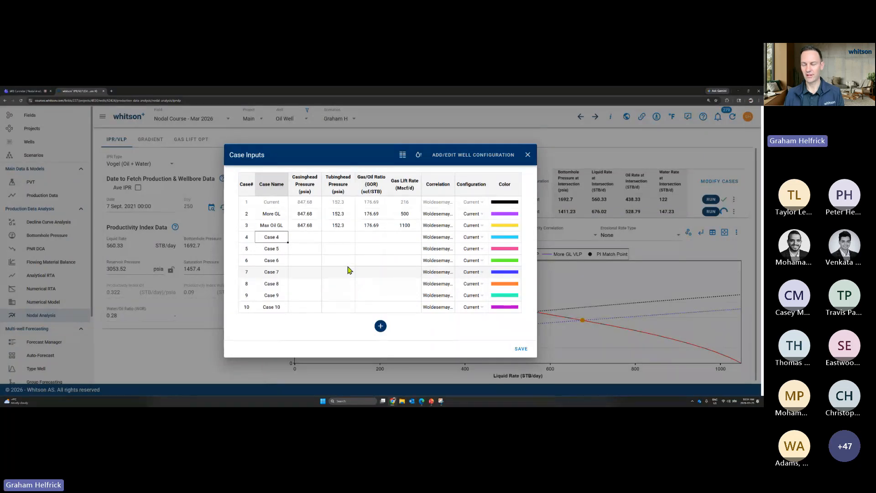
{"action": "left_click", "coordinate": [522, 350]}
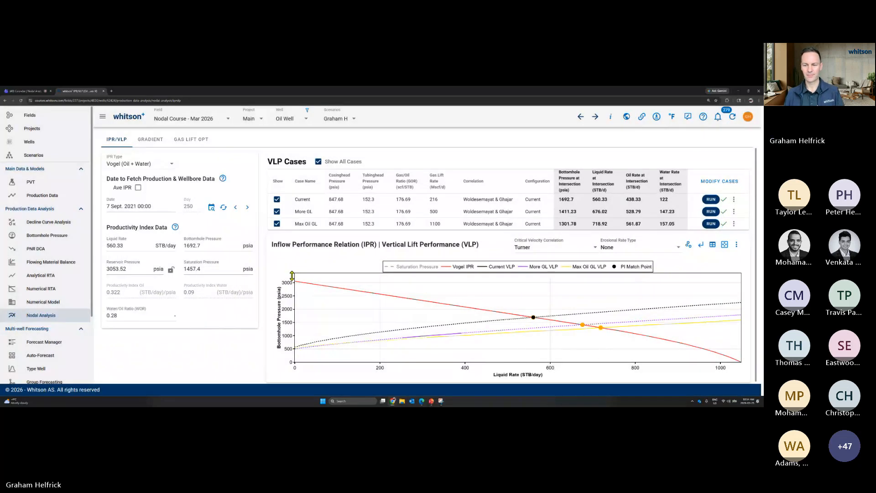
Go to the gradient analysis and plot the Default Case against measured depth instead of true vertical depth
{"action": "left_click_drag", "start_coordinate": [294, 276], "coordinate": [293, 273]}
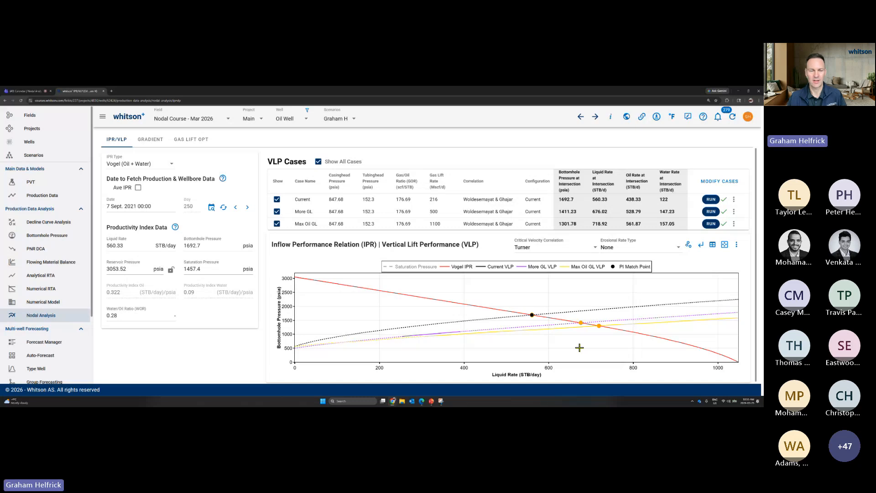
{"action": "mouse_move", "coordinate": [417, 293]}
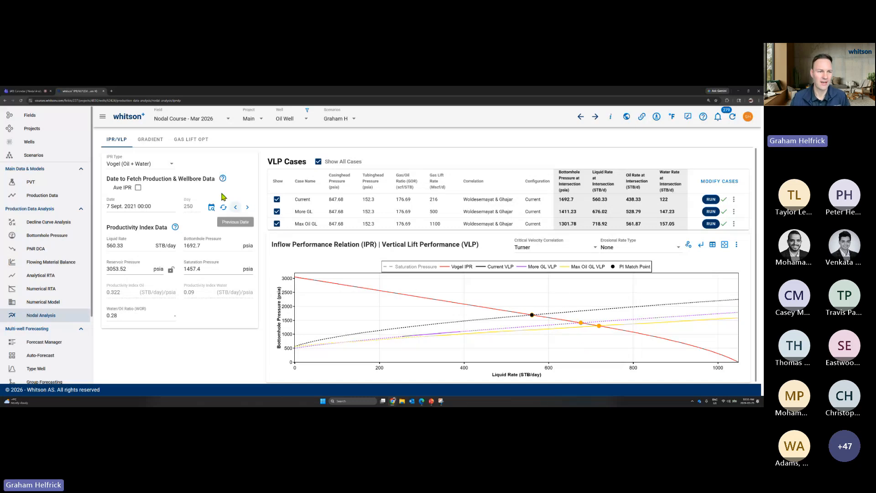
{"action": "left_click", "coordinate": [153, 145]}
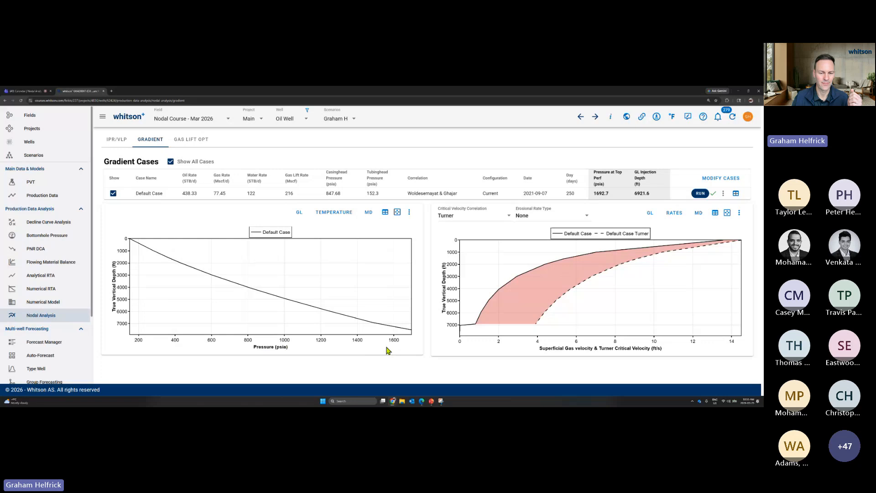
{"action": "mouse_move", "coordinate": [131, 240]}
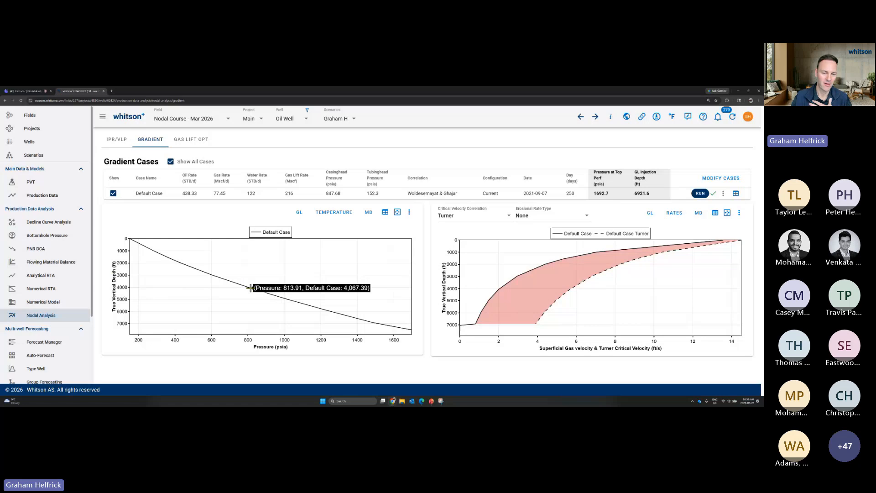
{"action": "left_click", "coordinate": [369, 214]}
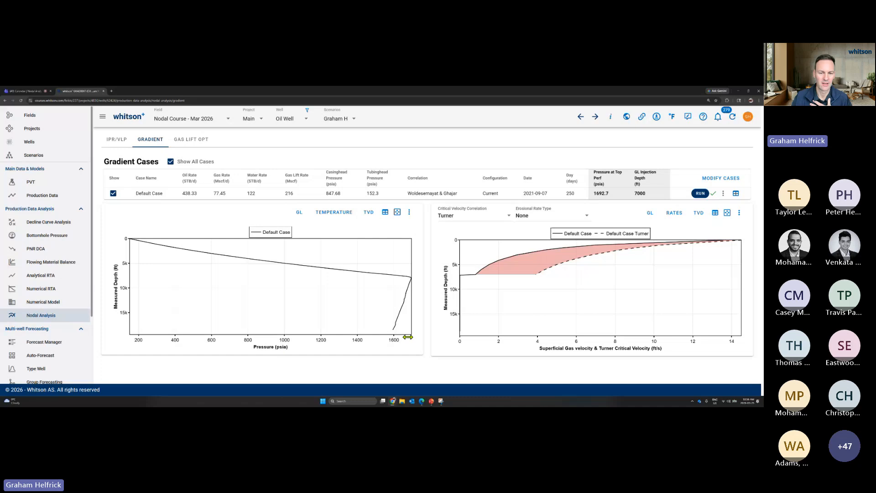
{"action": "left_click_drag", "start_coordinate": [407, 337], "coordinate": [400, 335]}
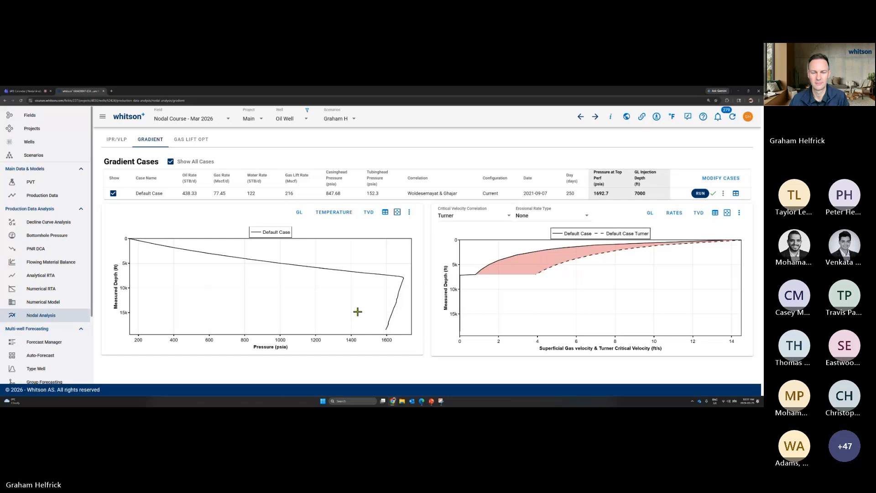
Switch to Microsoft Teams to check the meeting chat, and return to the pressure gradient plot in whitson+
{"action": "left_click", "coordinate": [20, 91]}
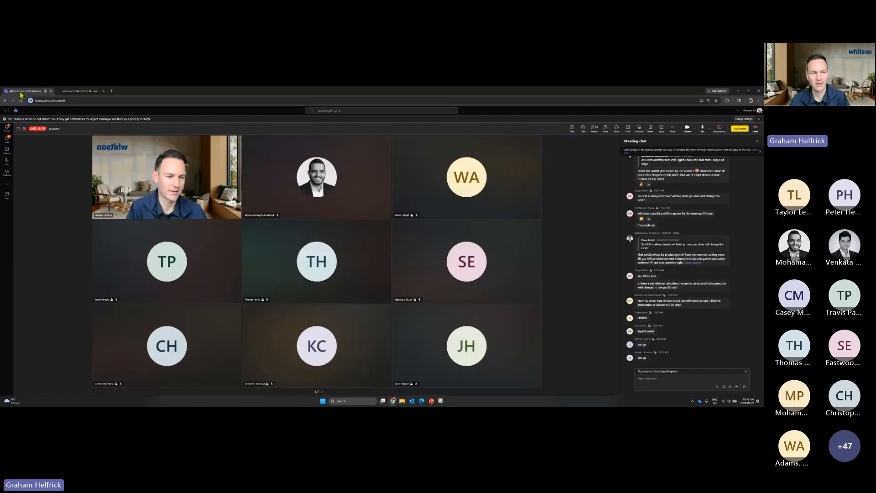
{"action": "left_click", "coordinate": [75, 91]}
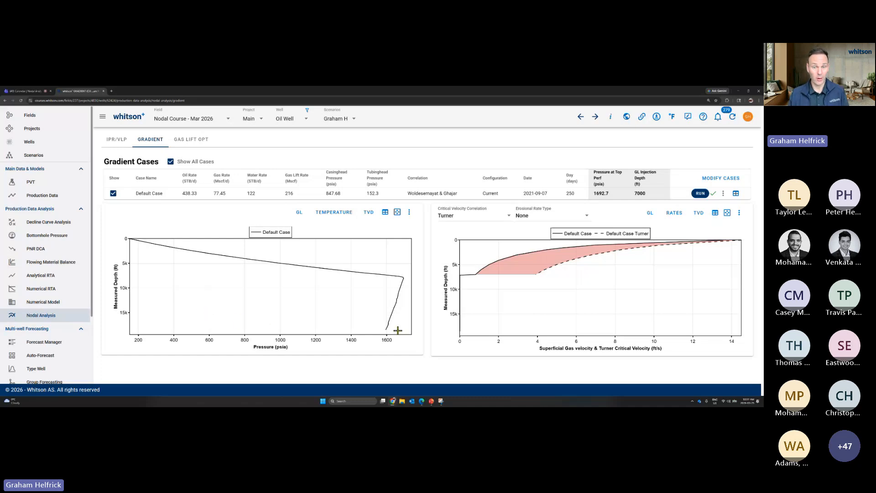
{"action": "mouse_move", "coordinate": [387, 330]}
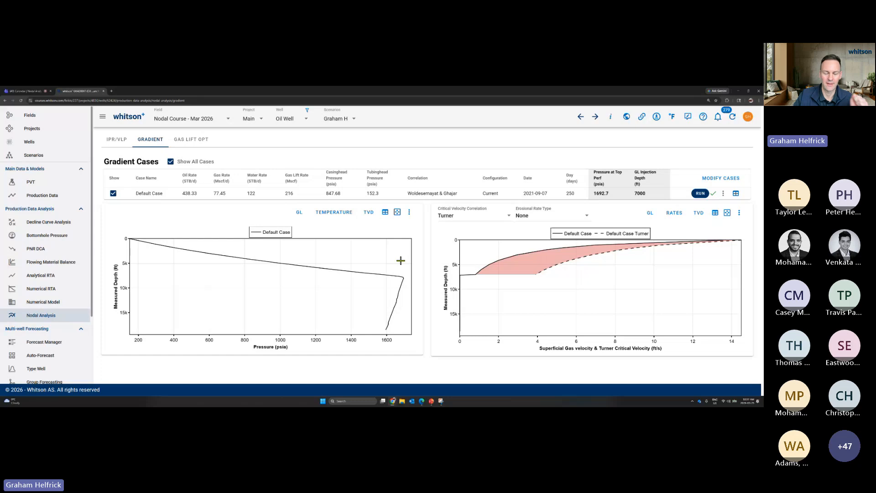
Return to the IPR/VLP plot and compare the Max Oil GL intersection with the PI match point
{"action": "left_click", "coordinate": [116, 144]}
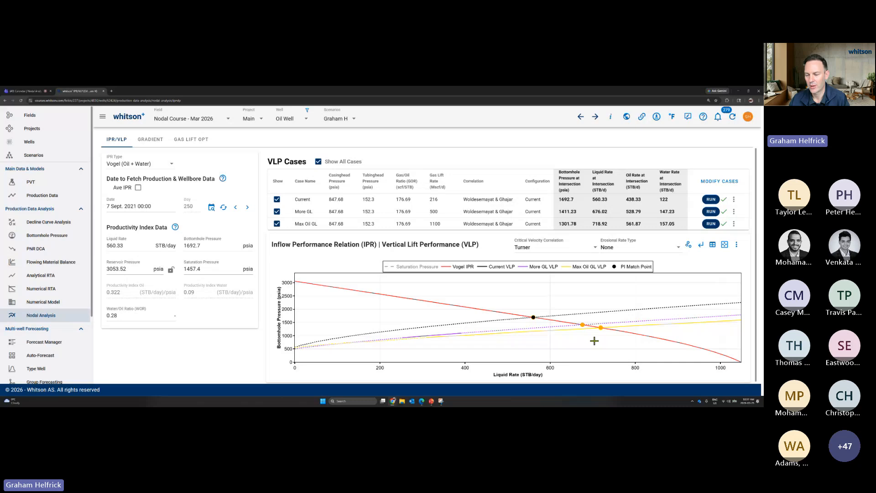
{"action": "mouse_move", "coordinate": [601, 328]}
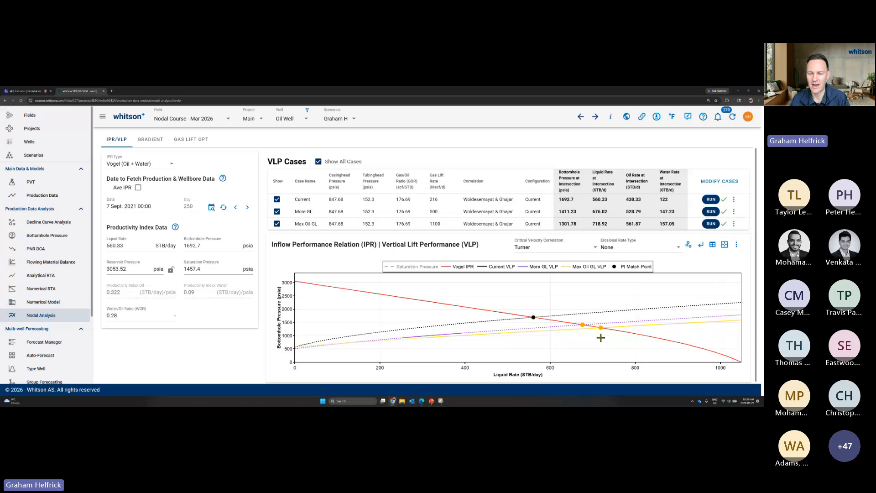
{"action": "mouse_move", "coordinate": [533, 317]}
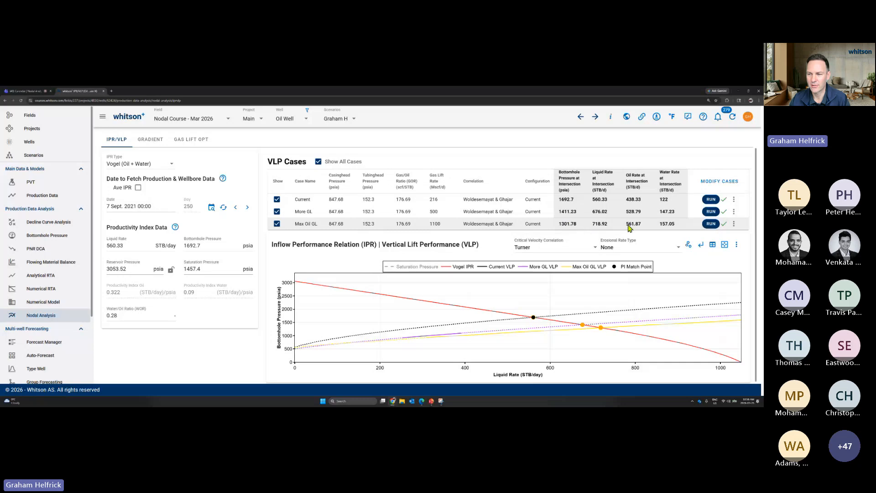
Send the Max Oil GL case to the gradient analysis under the case name Max Oil GL
{"action": "left_click", "coordinate": [734, 225]}
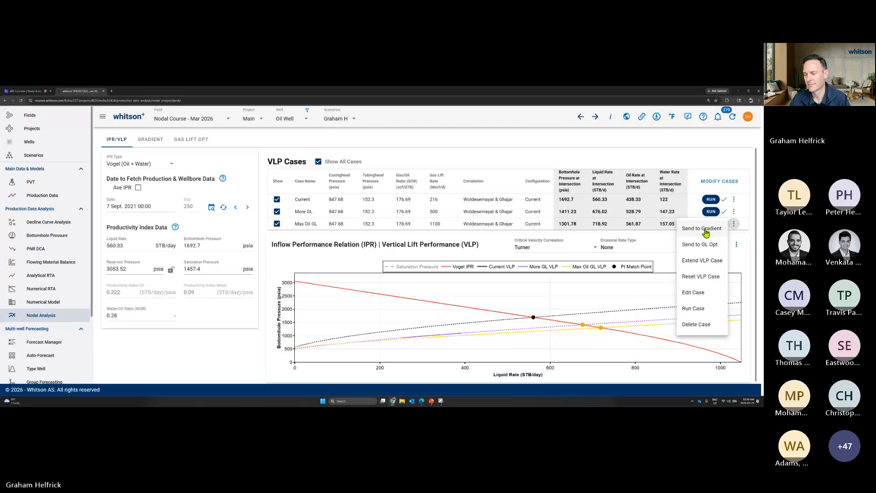
{"action": "left_click", "coordinate": [333, 267]}
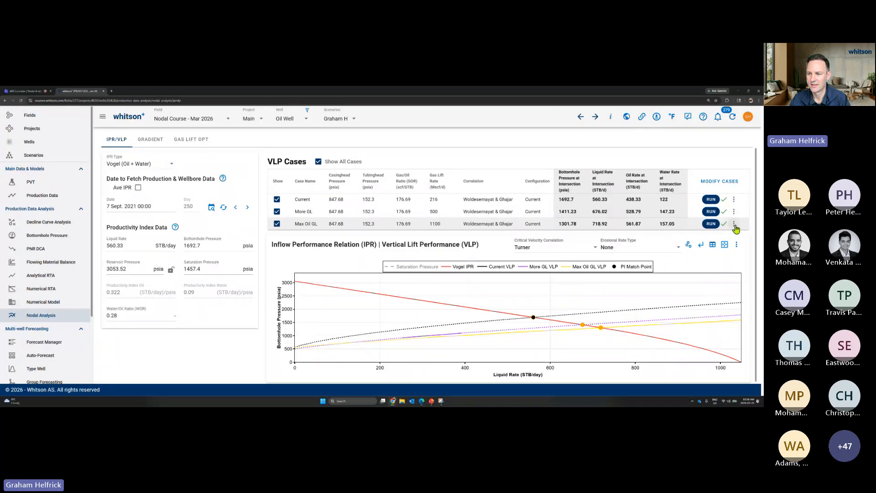
{"action": "left_click", "coordinate": [734, 225]}
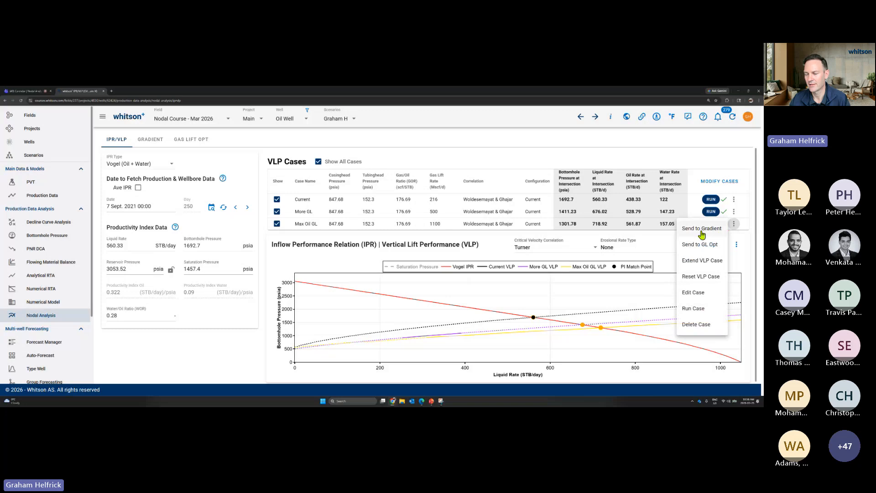
{"action": "left_click", "coordinate": [693, 292]}
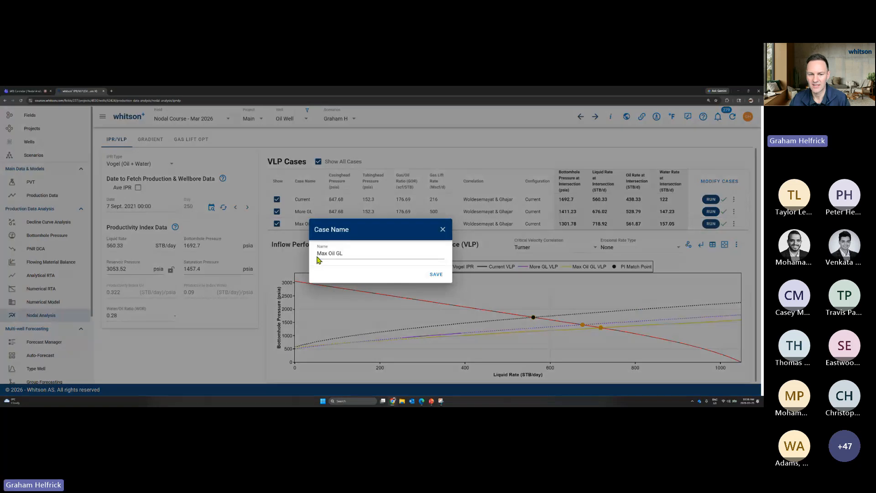
{"action": "left_click", "coordinate": [437, 277]}
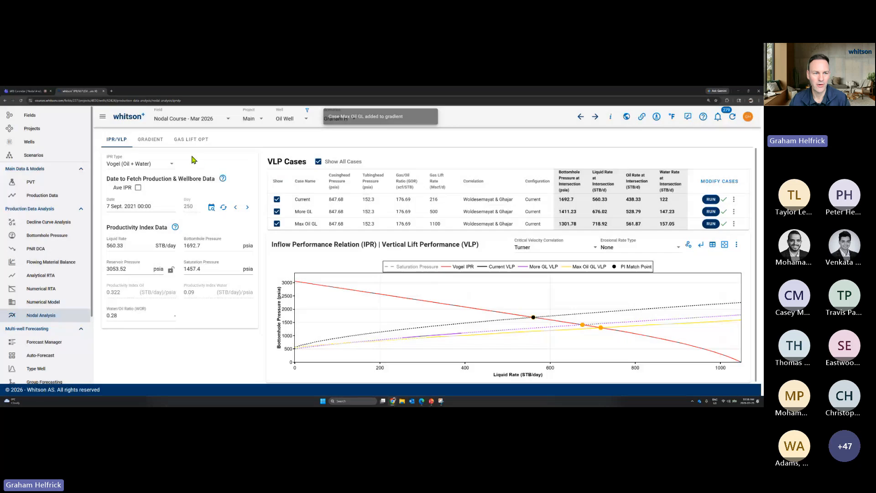
Compare the deep ends of the Default Case and Max Oil GL pressure curves in the gradient analysis
{"action": "left_click", "coordinate": [149, 143]}
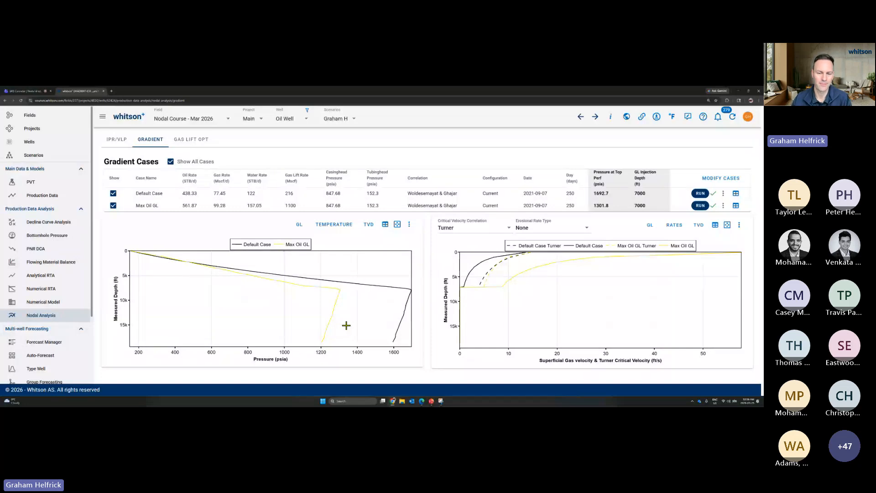
{"action": "mouse_move", "coordinate": [322, 341]}
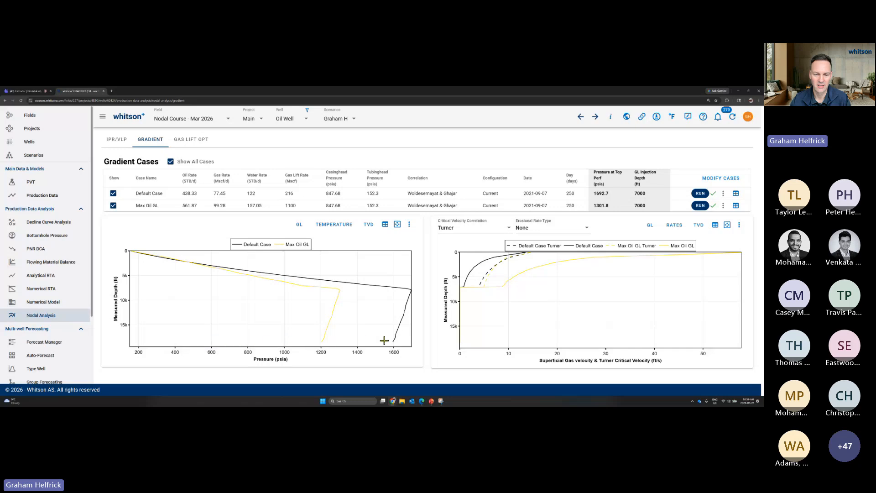
{"action": "mouse_move", "coordinate": [393, 342]}
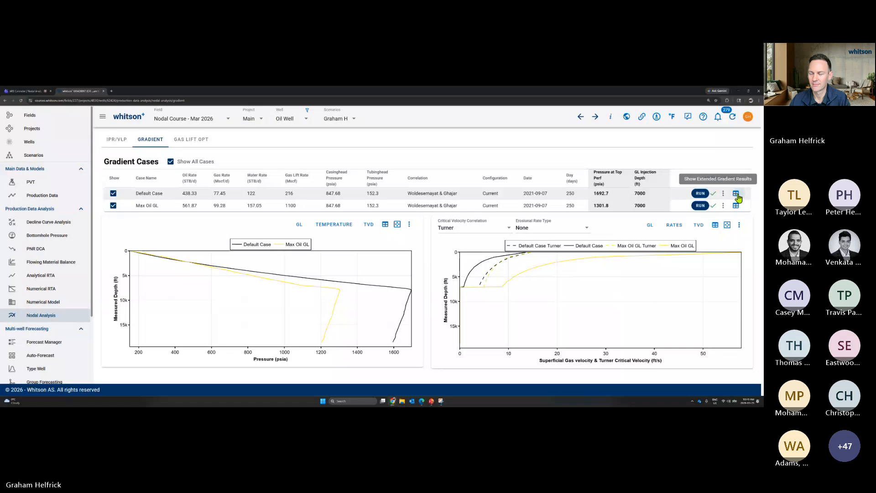
In the Default Case's extended gradient results, show only measured depth, friction cumulative drop and gravity cumulative drop, review them and close the table
{"action": "left_click", "coordinate": [736, 194]}
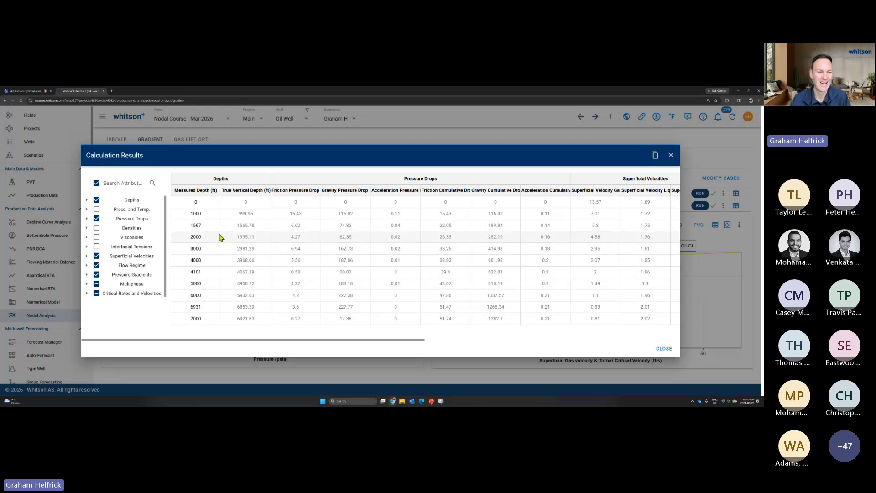
{"action": "left_click", "coordinate": [97, 183]}
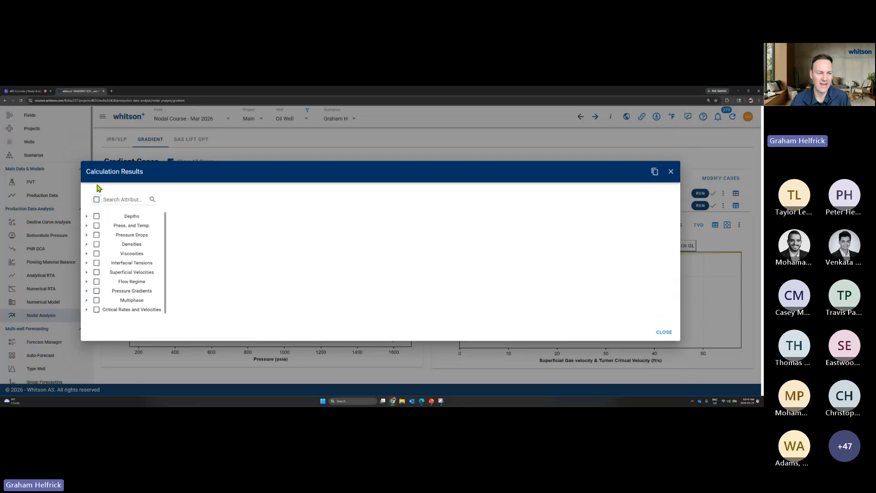
{"action": "left_click", "coordinate": [87, 217]}
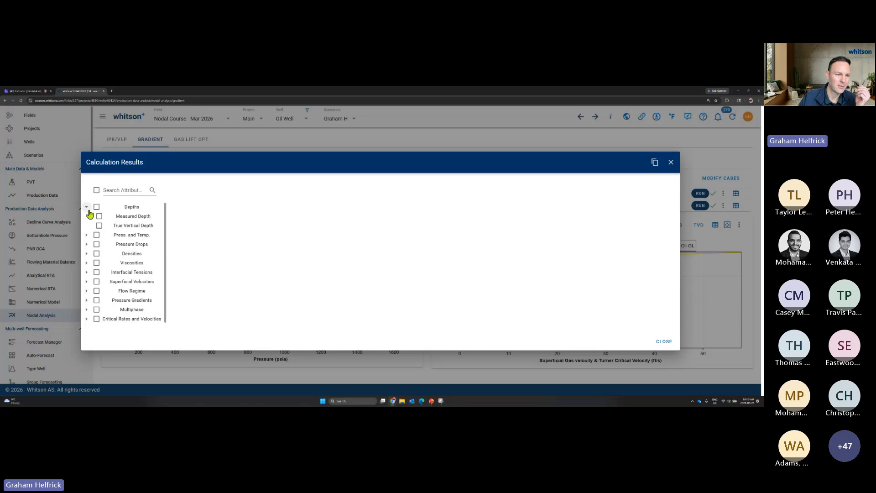
{"action": "left_click", "coordinate": [99, 216]}
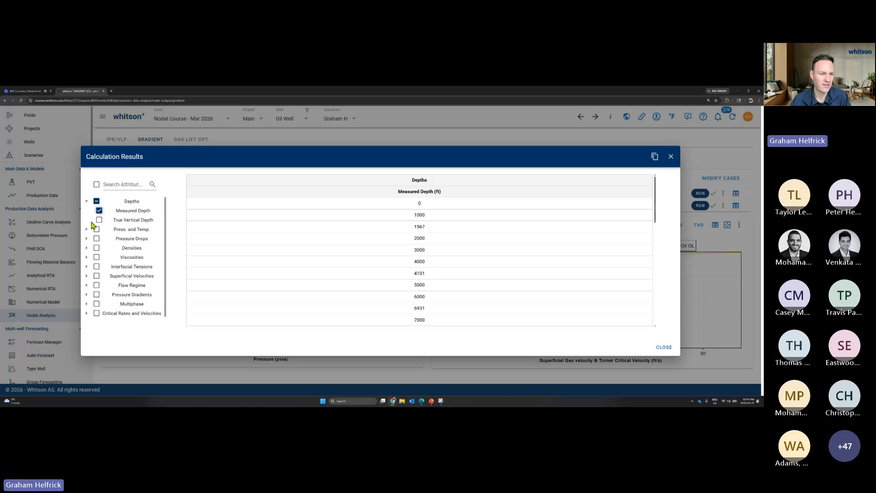
{"action": "left_click", "coordinate": [87, 239]}
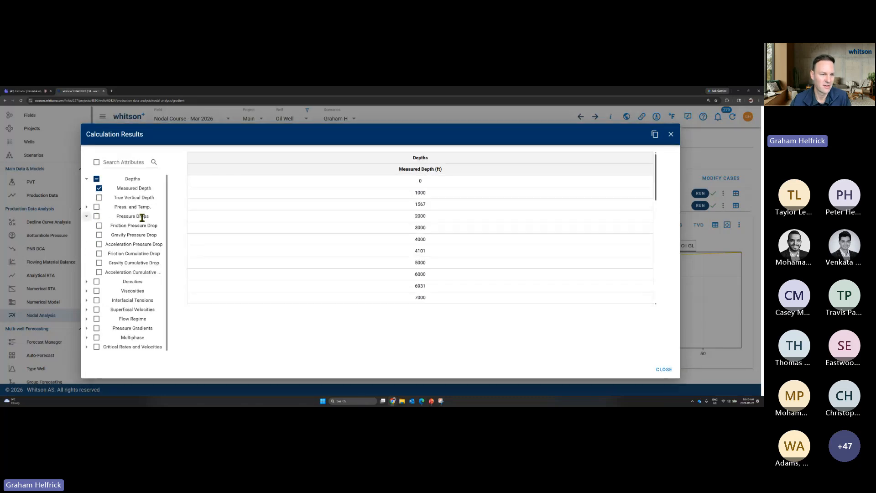
{"action": "left_click", "coordinate": [99, 255]}
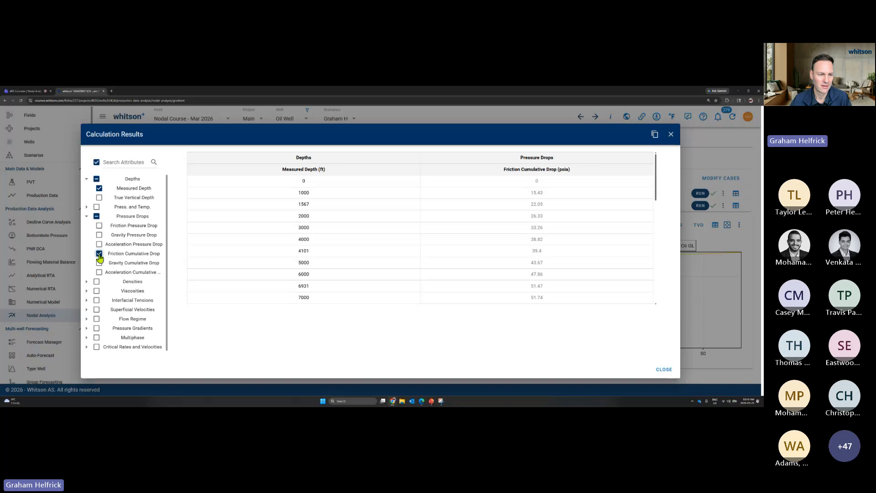
{"action": "left_click", "coordinate": [99, 264]}
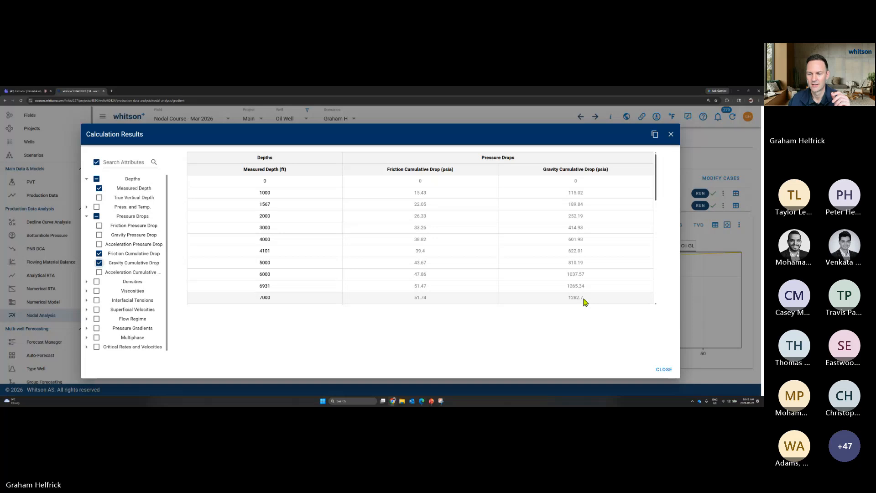
{"action": "left_click", "coordinate": [670, 135]}
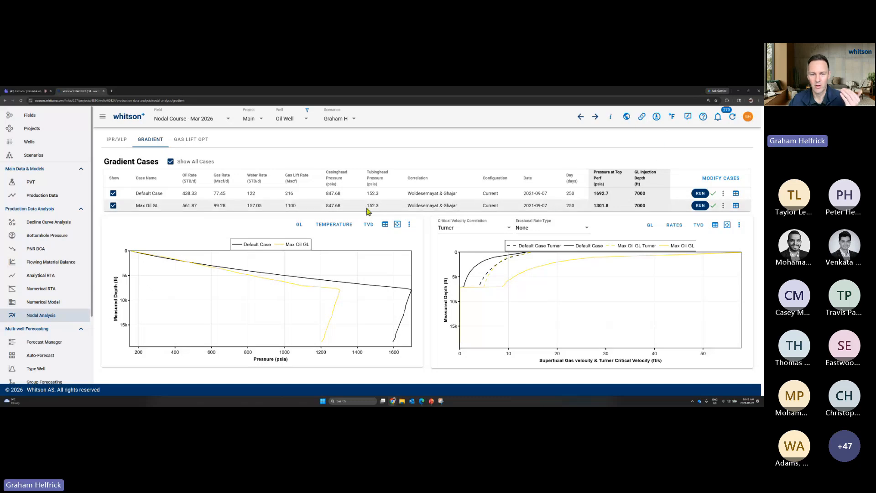
Open the extended gradient results of the Max Oil GL case, add the flow regime attribute and review it along the depth
{"action": "left_click", "coordinate": [736, 206]}
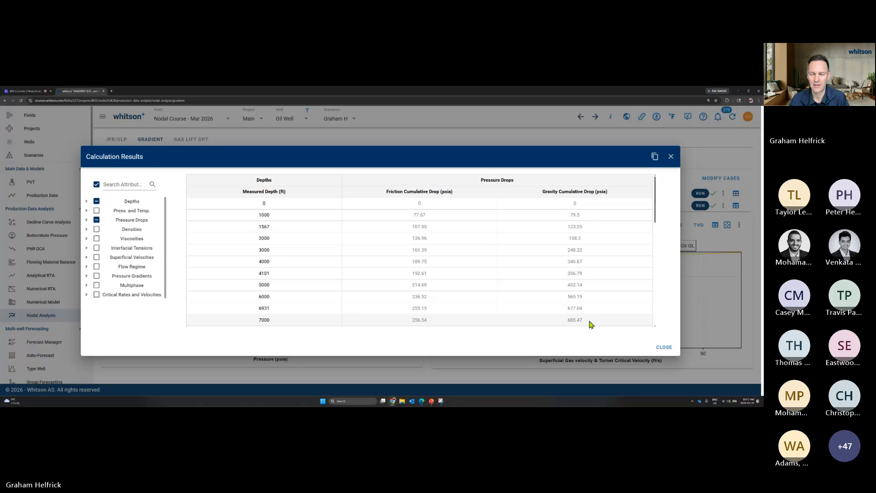
{"action": "left_click", "coordinate": [87, 267]}
{"action": "left_click", "coordinate": [98, 276]}
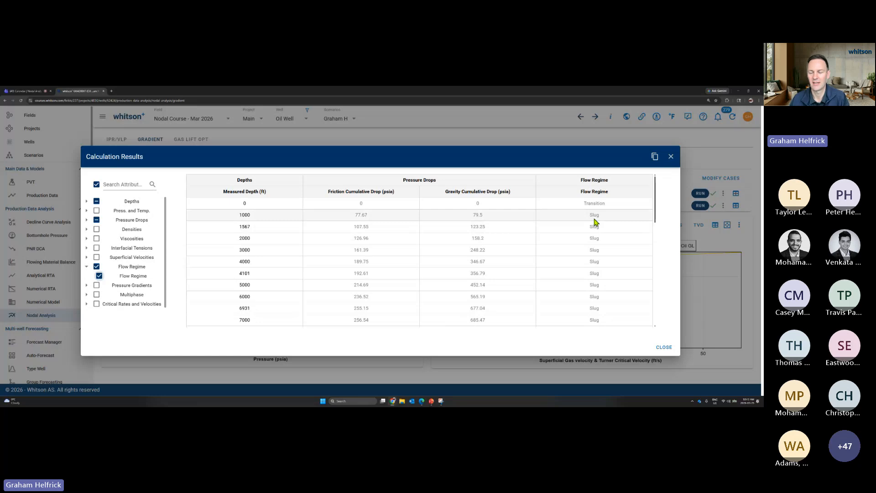
{"action": "scroll", "coordinate": [630, 231], "scroll_direction": "down", "scroll_amount": 3}
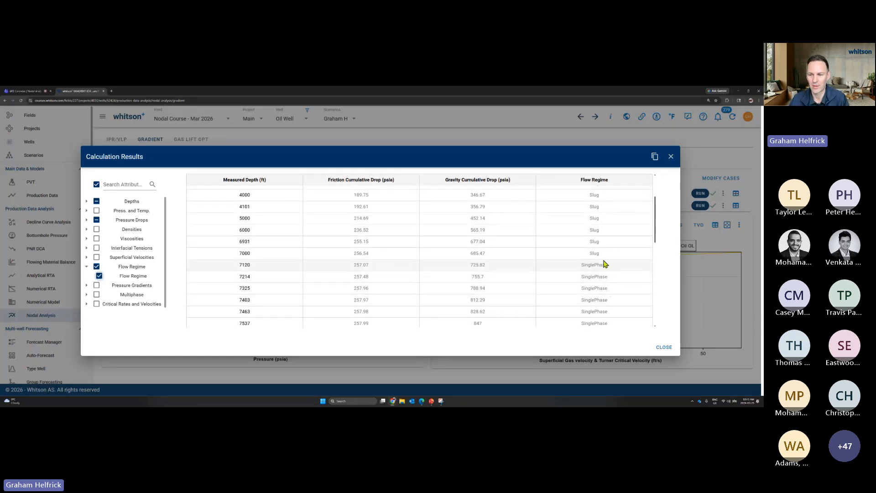
{"action": "scroll", "coordinate": [605, 256], "scroll_direction": "up", "scroll_amount": 3}
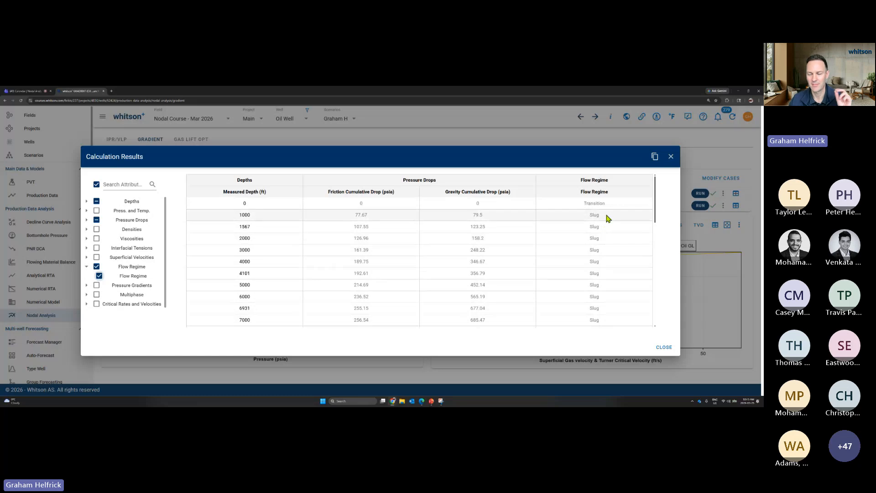
Check where the flow regime changes along the Max Oil GL case's measured depth and close the extended results
{"action": "scroll", "coordinate": [610, 233], "scroll_direction": "down", "scroll_amount": 4}
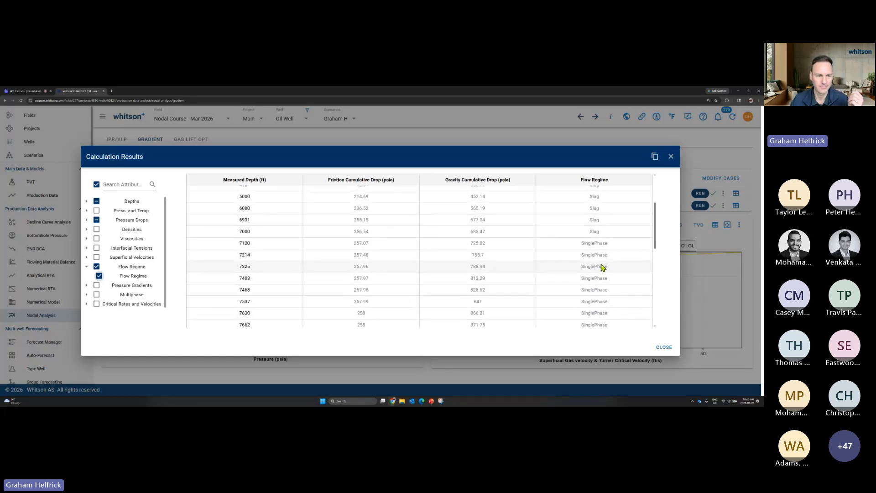
{"action": "scroll", "coordinate": [547, 269], "scroll_direction": "up", "scroll_amount": 5}
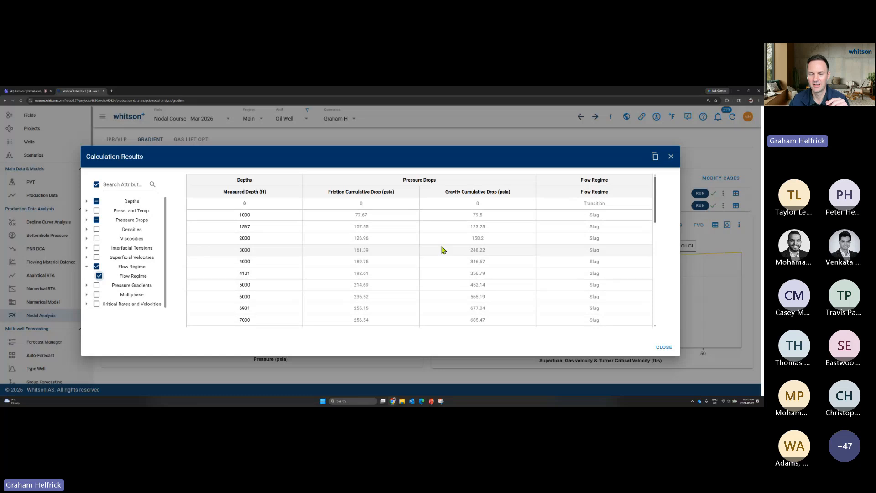
{"action": "left_click", "coordinate": [671, 157]}
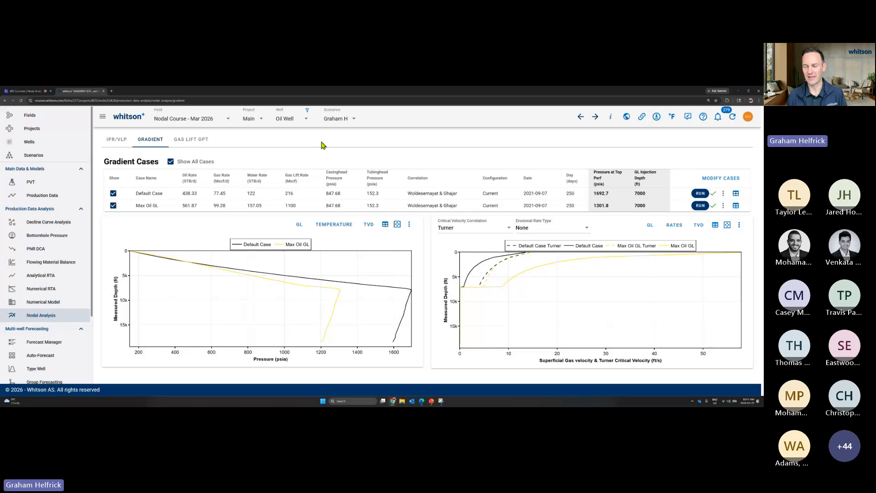
Switch to the Teams meeting and stop sharing the screen
{"action": "left_click", "coordinate": [31, 91]}
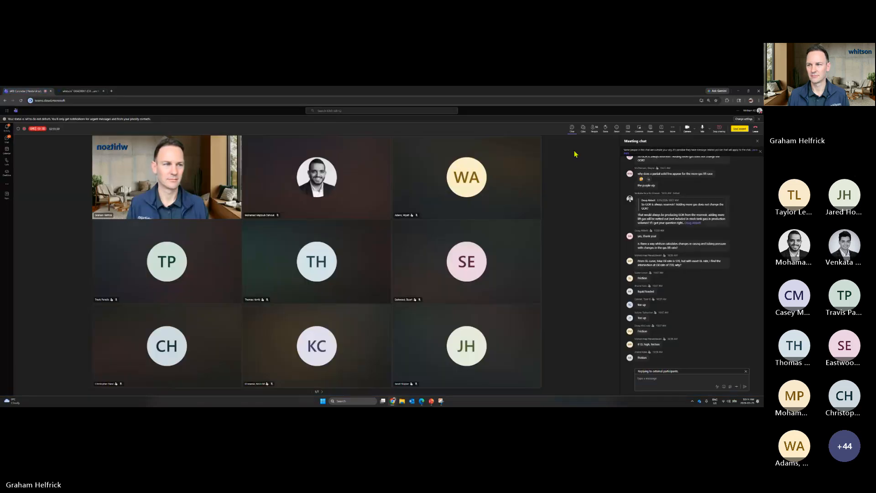
{"action": "left_click", "coordinate": [717, 131]}
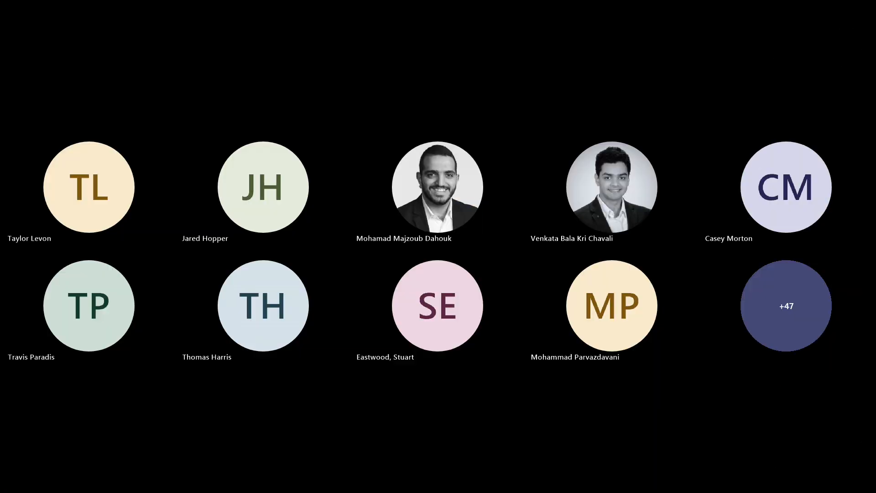
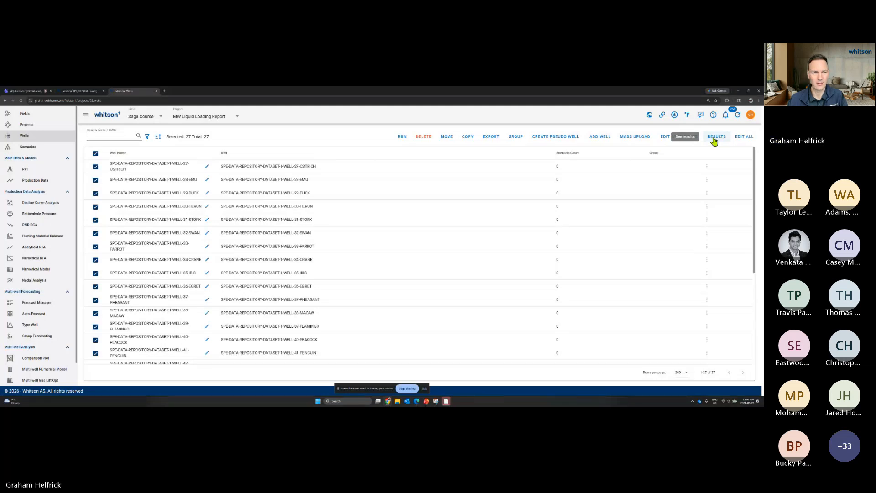
Check the gas lift optimizer results for all wells of the MW Liquid Loading Report project in whitson+
{"action": "left_click", "coordinate": [22, 92]}
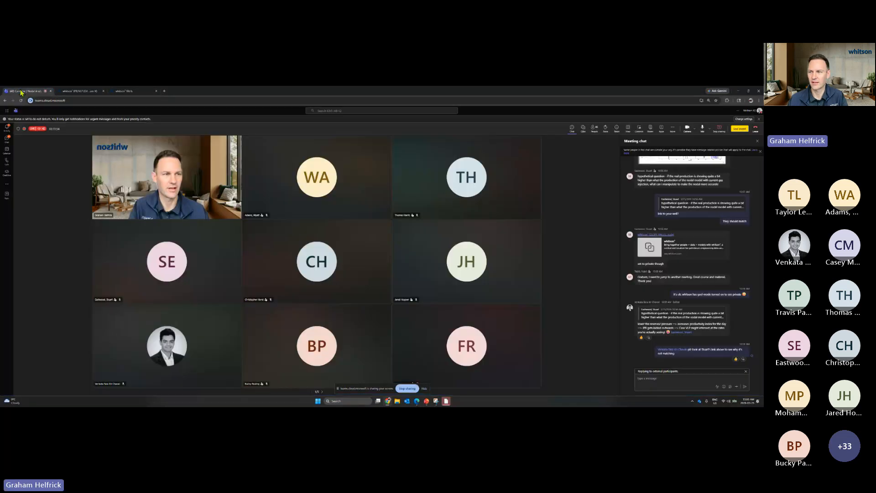
{"action": "left_click", "coordinate": [132, 94]}
{"action": "left_click", "coordinate": [724, 140]}
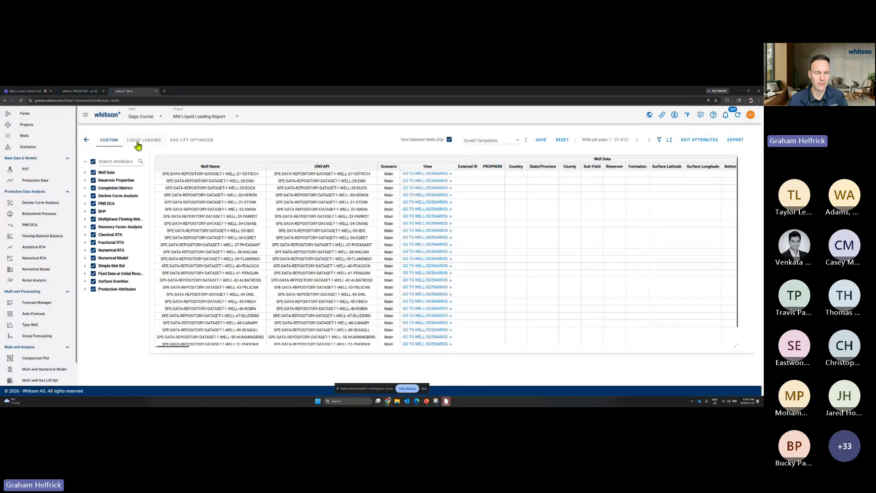
{"action": "left_click", "coordinate": [196, 141]}
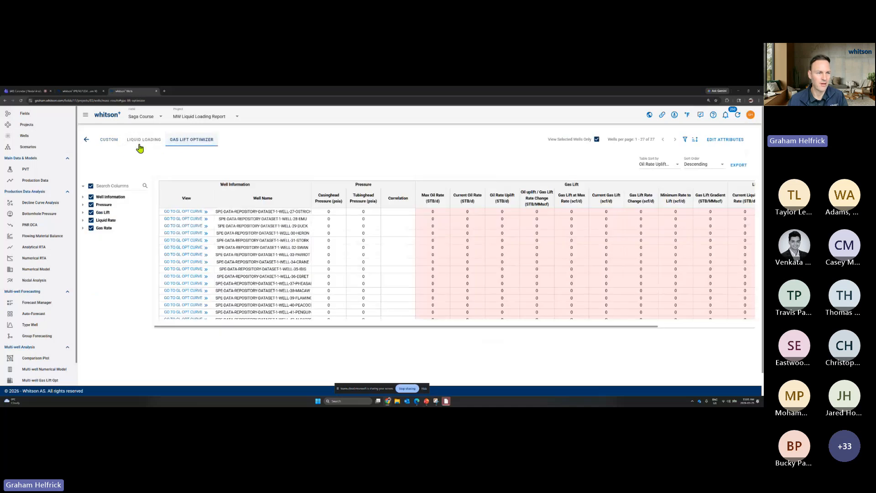
Return to the well list and run the bottomhole pressure calculation for all MW Liquid Loading Report wells
{"action": "left_click", "coordinate": [36, 141]}
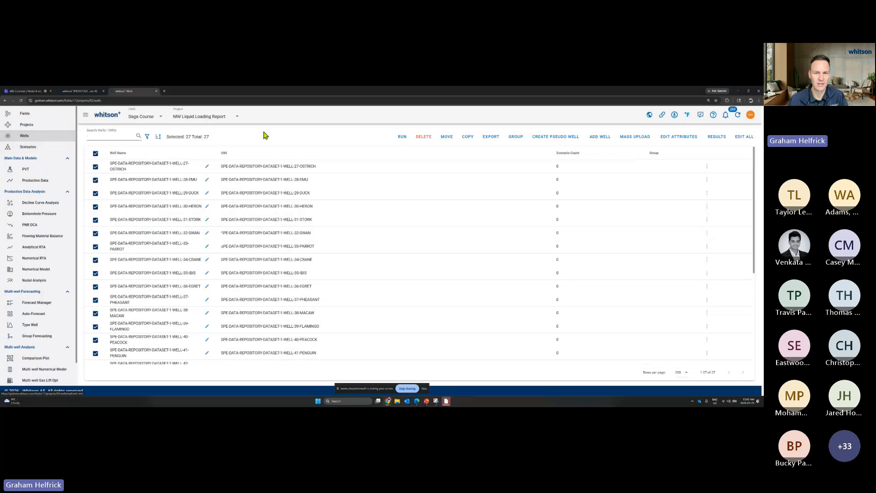
{"action": "left_click", "coordinate": [402, 138]}
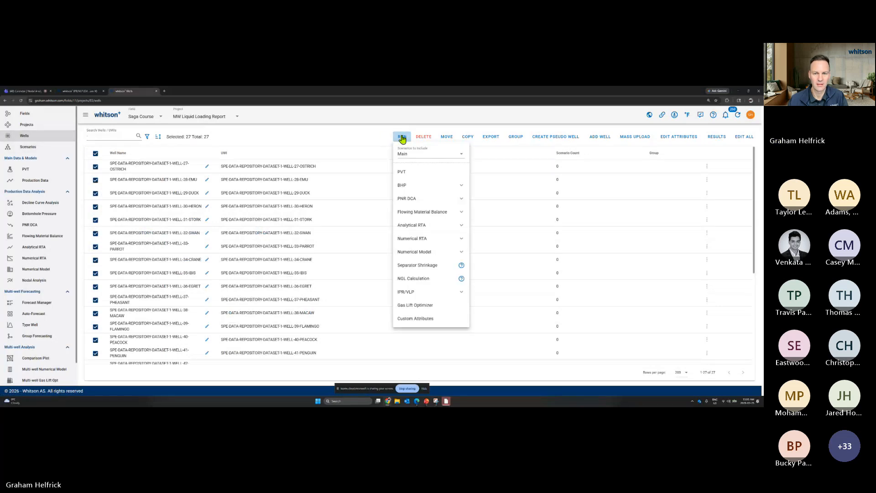
{"action": "left_click", "coordinate": [418, 185]}
{"action": "left_click", "coordinate": [419, 201]}
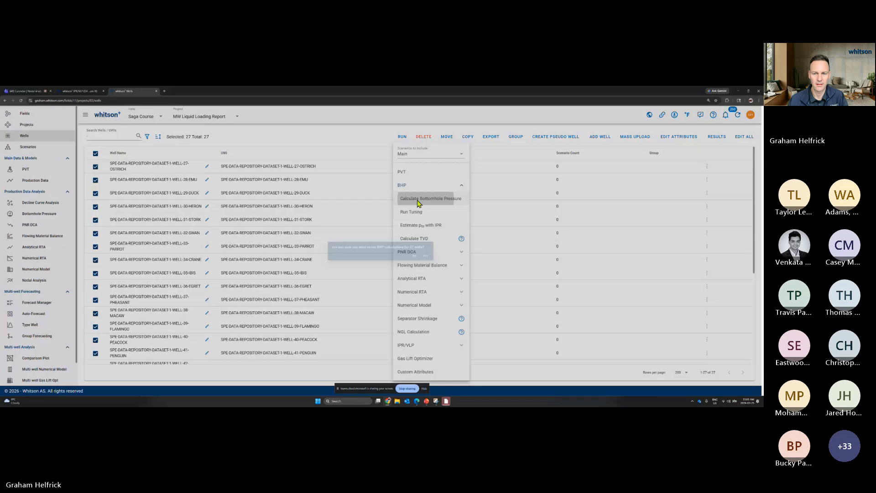
{"action": "left_click", "coordinate": [454, 262]}
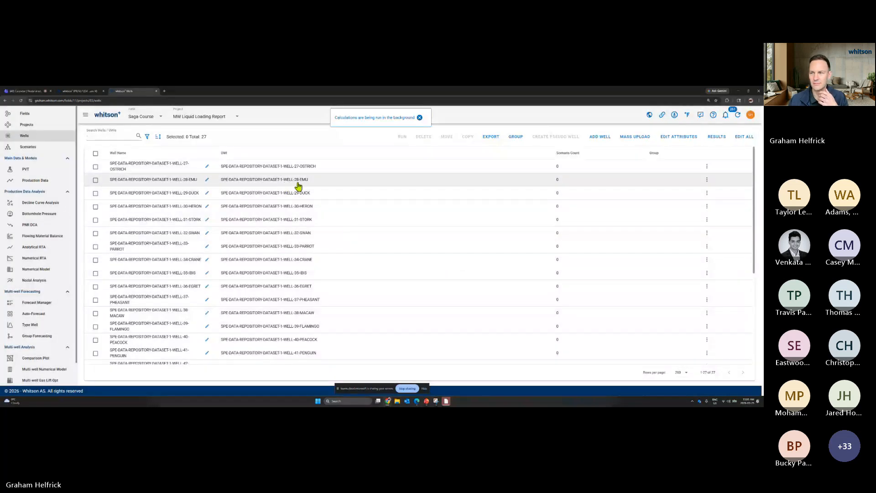
Set the BHP correlation to use to Woldesemayat & Ghajar for all wells of the MW Liquid Loading Report project
{"action": "left_click", "coordinate": [95, 153]}
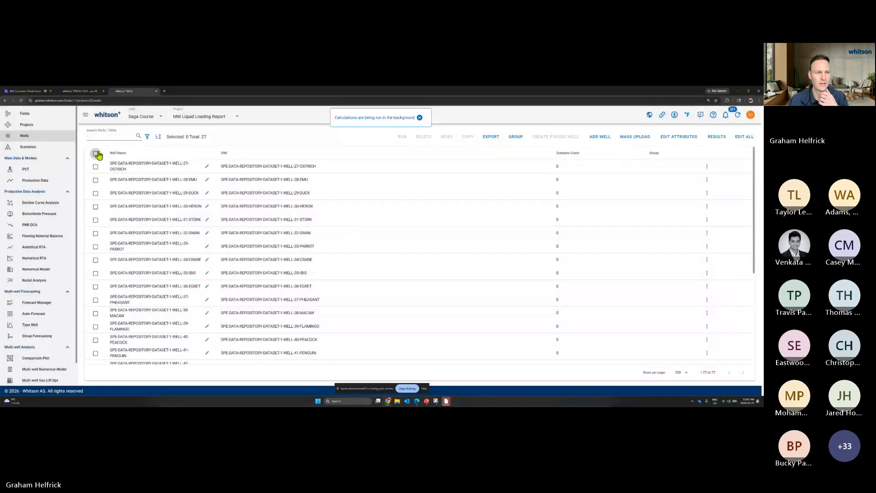
{"action": "left_click", "coordinate": [744, 137]}
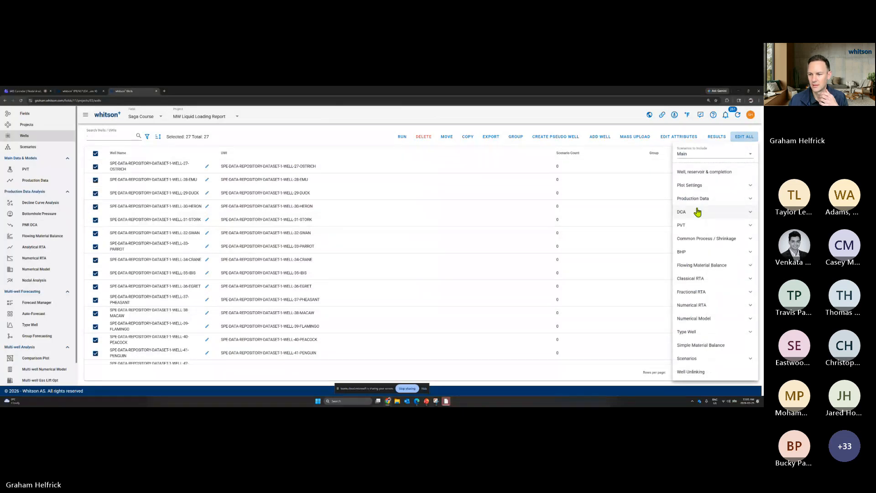
{"action": "left_click", "coordinate": [694, 252]}
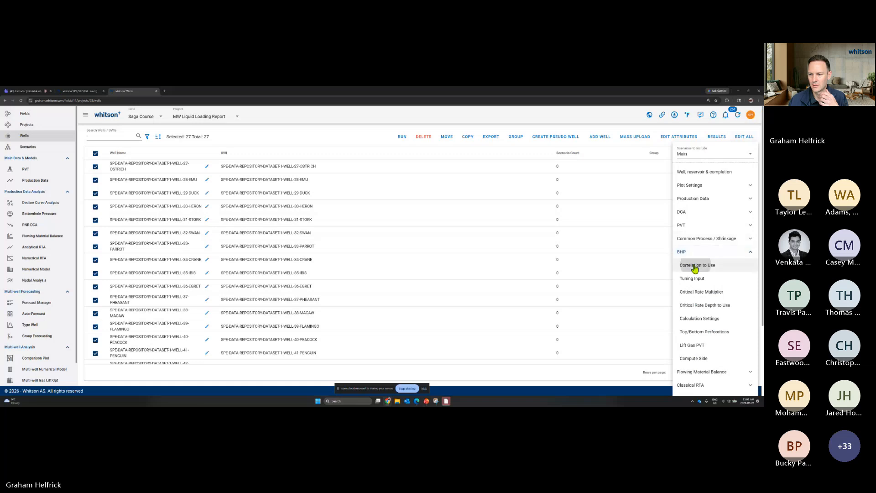
{"action": "left_click", "coordinate": [695, 267]}
{"action": "left_click", "coordinate": [390, 255]}
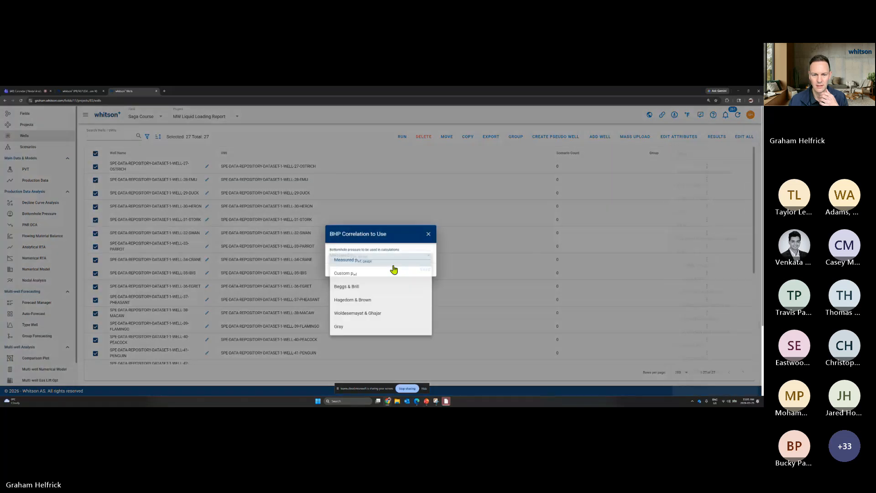
{"action": "left_click", "coordinate": [362, 313]}
{"action": "left_click", "coordinate": [429, 271]}
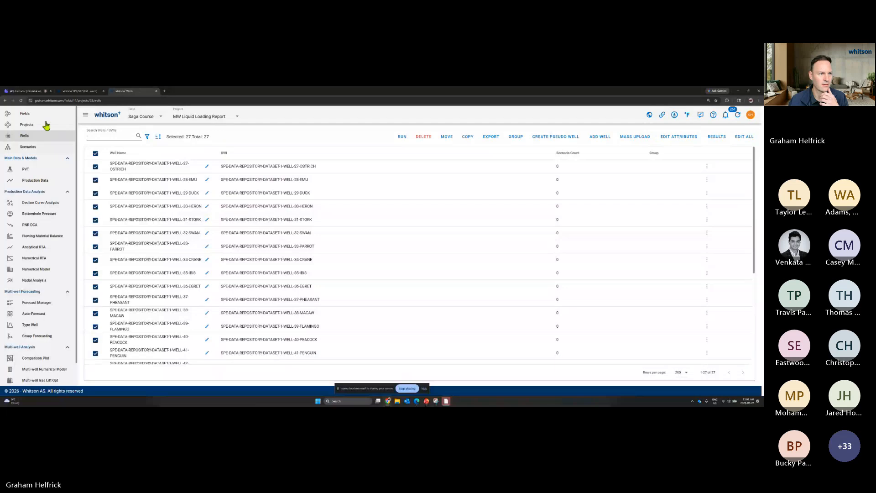
Open the gas lift optimizer results for all wells of the MW Gas Lift project
{"action": "left_click", "coordinate": [45, 126]}
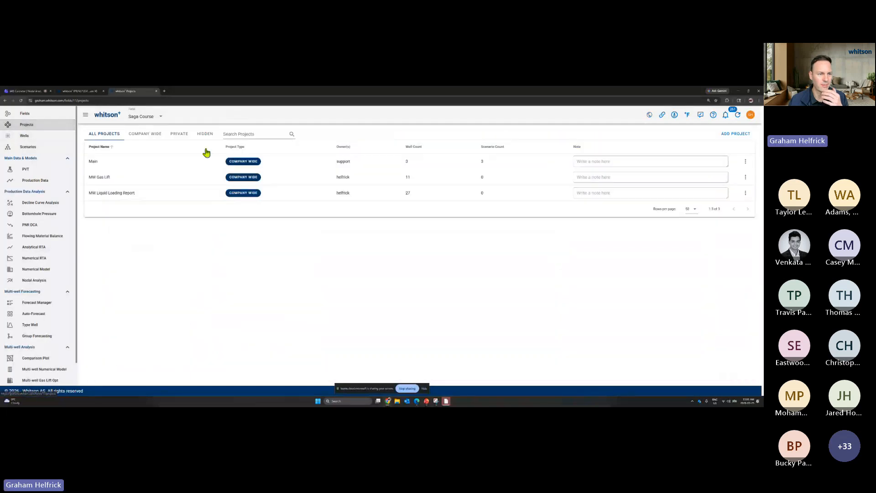
{"action": "left_click", "coordinate": [143, 179]}
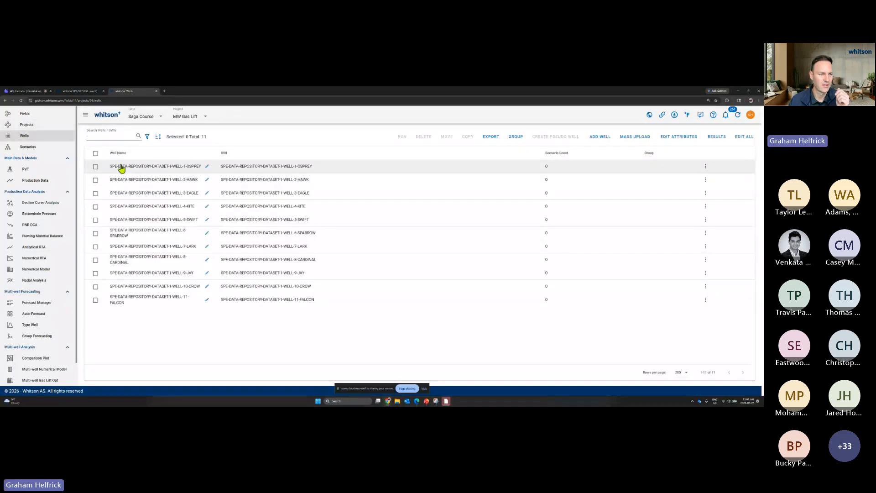
{"action": "left_click", "coordinate": [96, 153]}
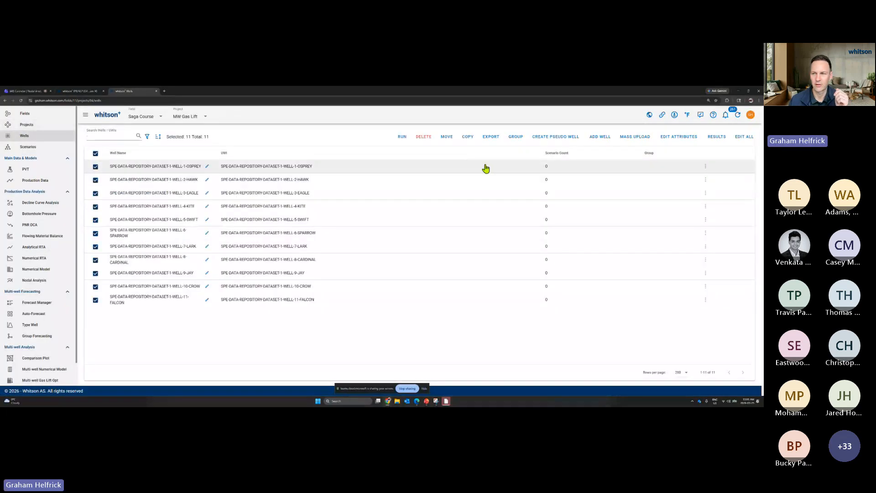
{"action": "left_click", "coordinate": [726, 139]}
{"action": "left_click", "coordinate": [183, 140]}
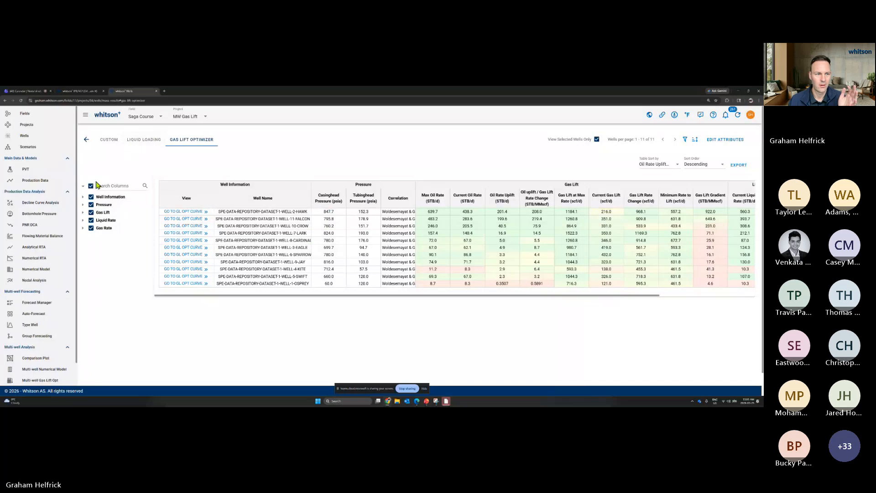
Limit the gas lift results table to the View, Well Name, Current Oil Rate and Current Gas Lift columns
{"action": "left_click", "coordinate": [90, 186]}
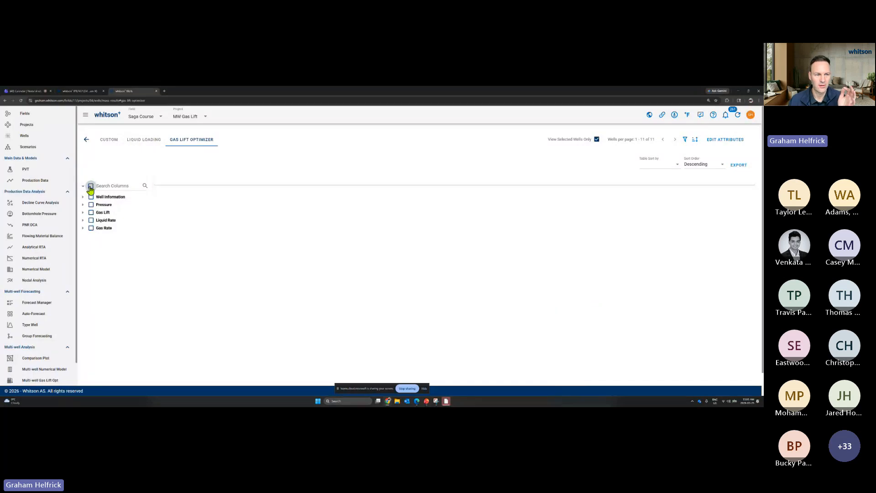
{"action": "left_click", "coordinate": [83, 197]}
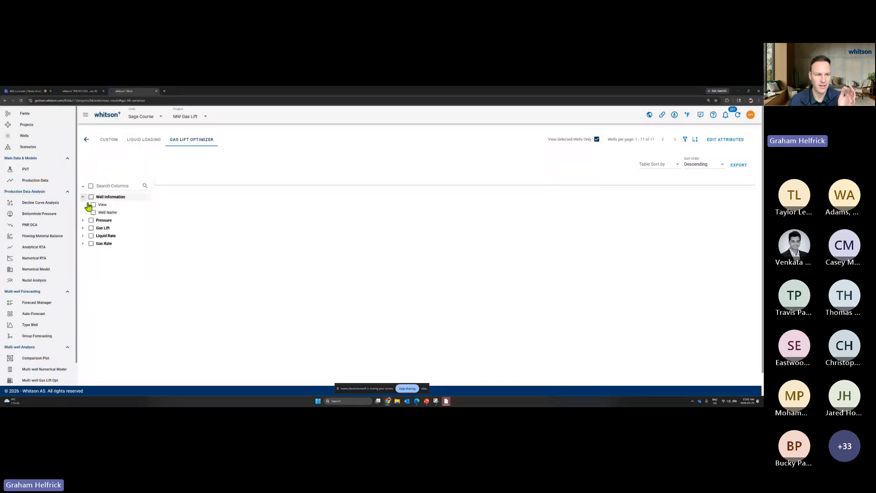
{"action": "left_click", "coordinate": [93, 204]}
{"action": "left_click", "coordinate": [93, 212]}
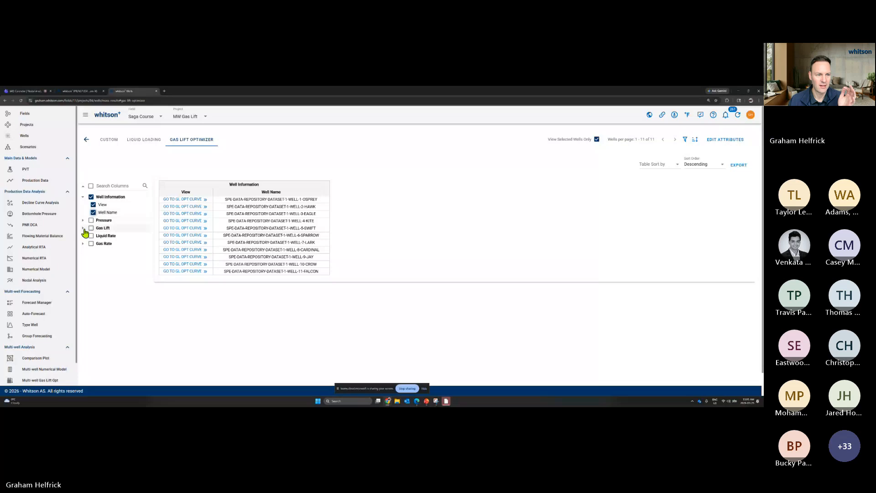
{"action": "left_click", "coordinate": [84, 228]}
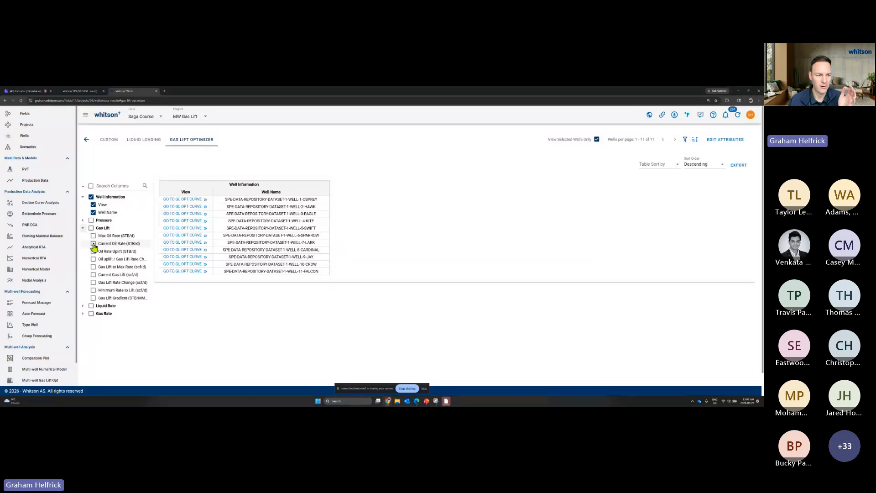
{"action": "left_click", "coordinate": [93, 243]}
{"action": "left_click", "coordinate": [93, 275]}
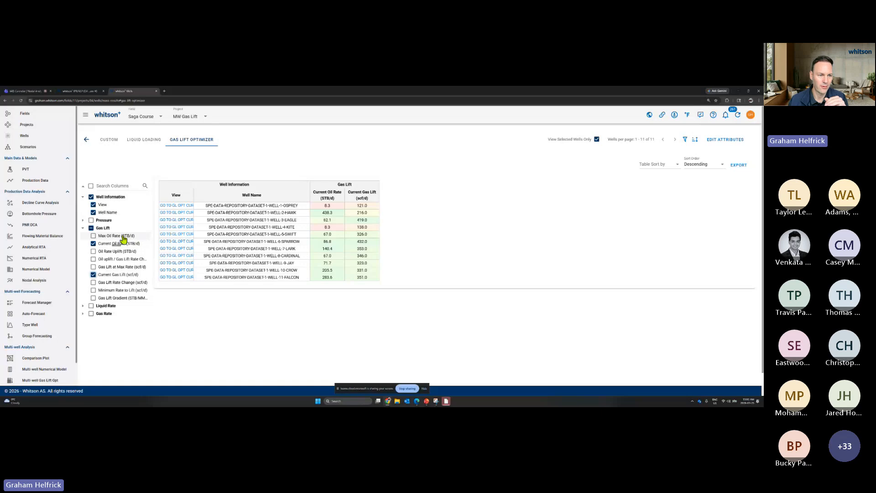
Add the Max Oil Rate, Gas Lift at Max Rate, Gas Lift Rate Change and Oil Rate Uplift columns to the results table
{"action": "left_click", "coordinate": [93, 236]}
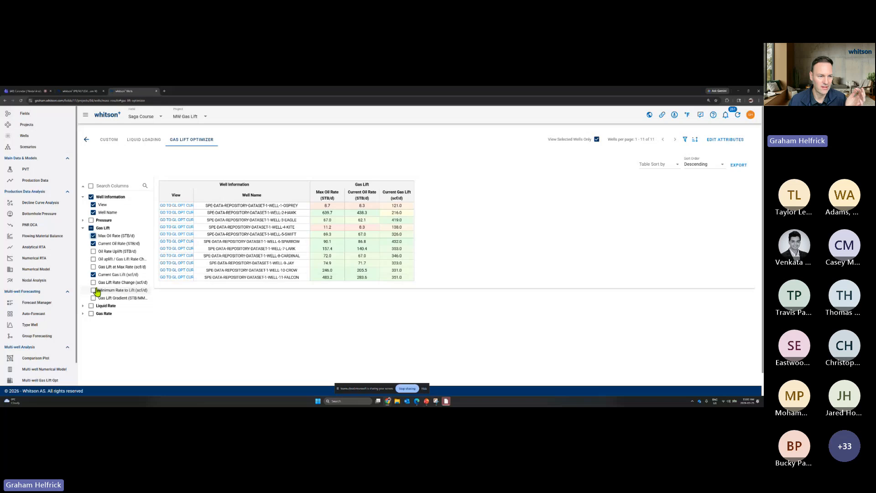
{"action": "left_click", "coordinate": [93, 274]}
{"action": "left_click", "coordinate": [93, 268]}
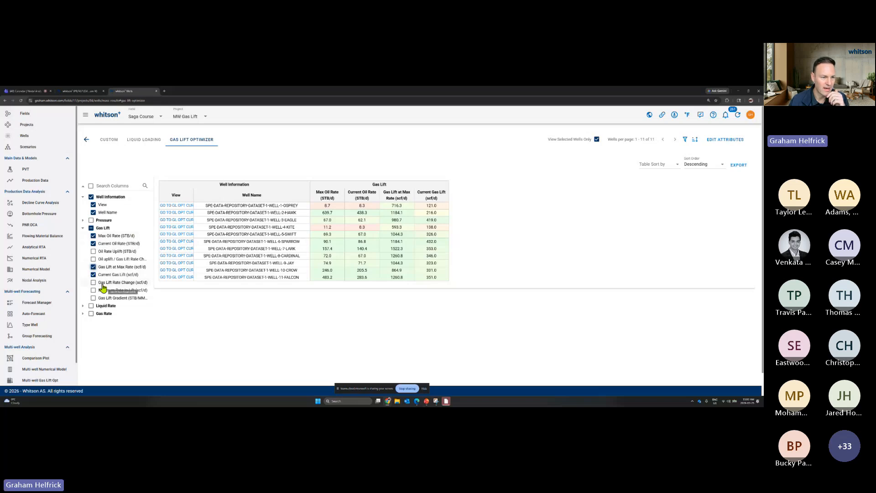
{"action": "left_click", "coordinate": [102, 283]}
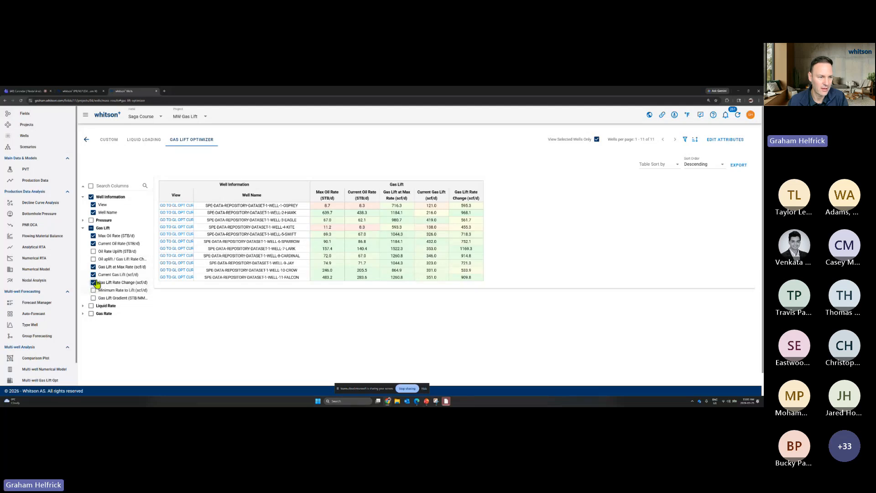
{"action": "left_click", "coordinate": [93, 253]}
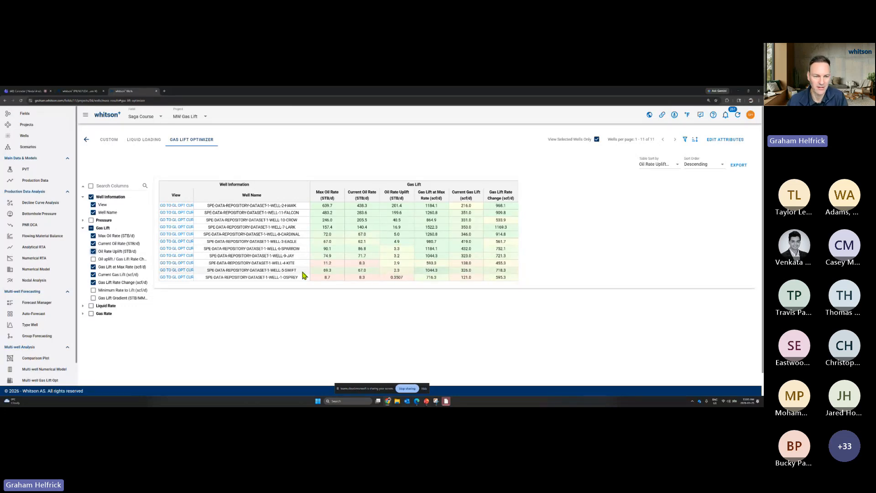
Compare the gas lift optimization curves of WELL-5-SWIFT and WELL-2-HAWK, opening each from the all-wells results
{"action": "left_click", "coordinate": [171, 271]}
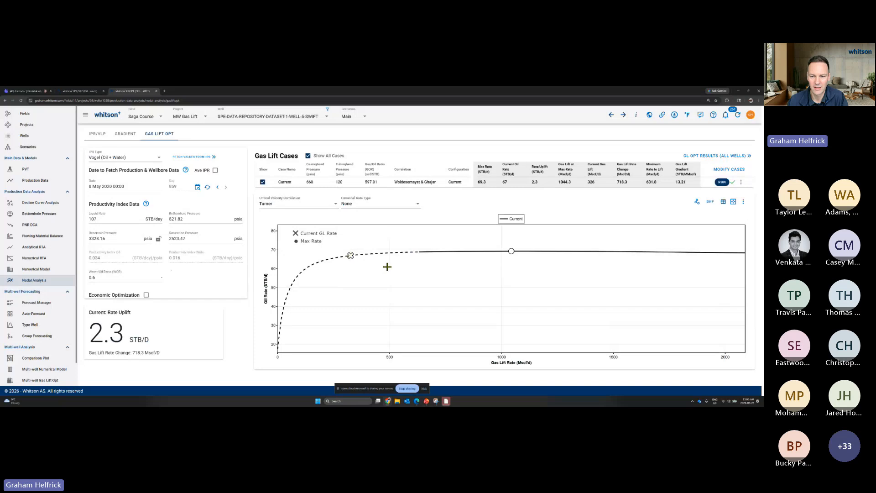
{"action": "mouse_move", "coordinate": [505, 254]}
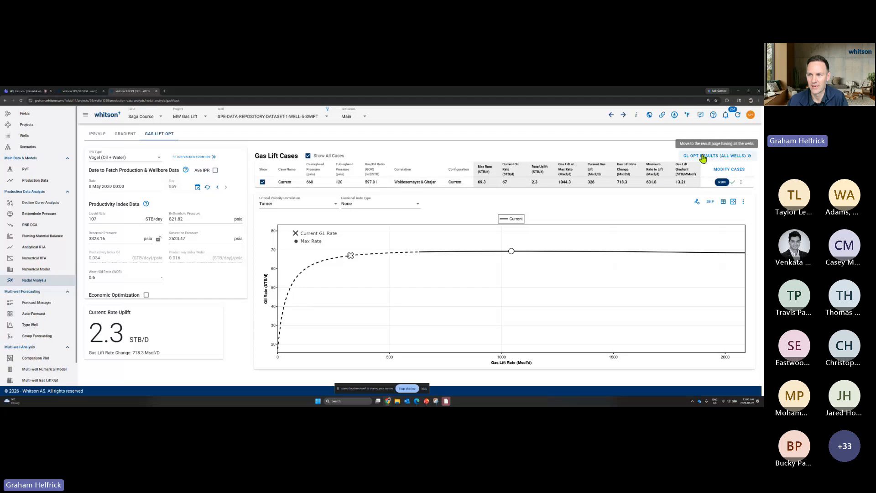
{"action": "left_click", "coordinate": [717, 156]}
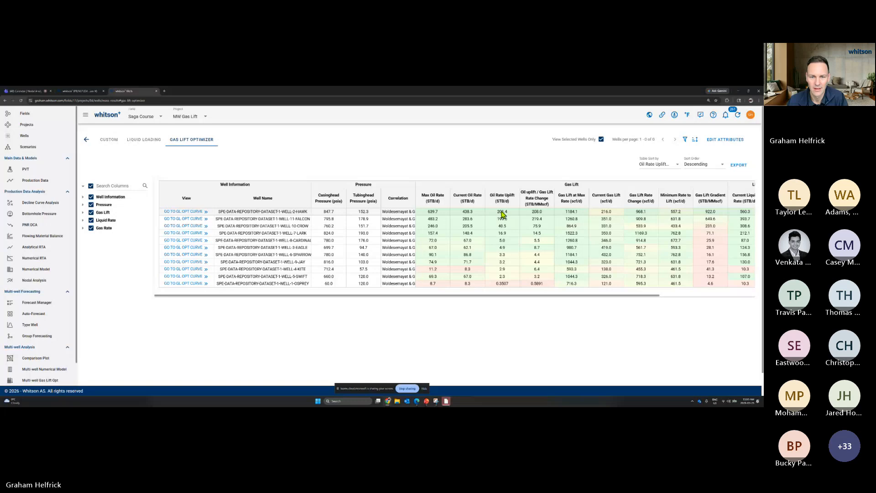
{"action": "left_click", "coordinate": [189, 214]}
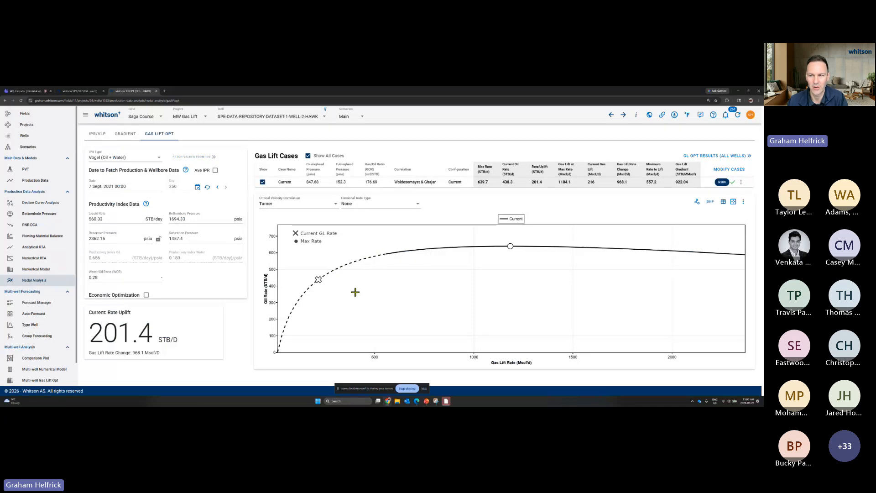
Open the company-wide Main multi-well gas lift optimizer within the Main shared gas lift area
{"action": "left_click", "coordinate": [698, 157]}
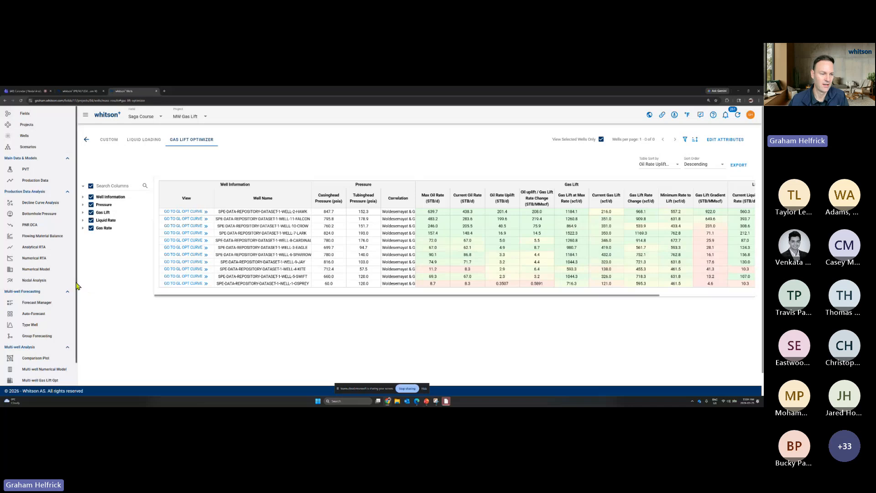
{"action": "scroll", "coordinate": [51, 296], "scroll_direction": "down", "scroll_amount": 1}
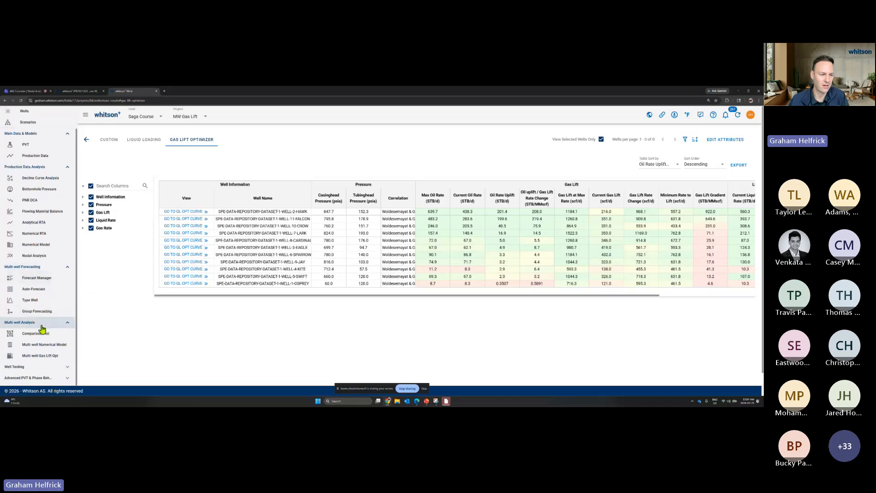
{"action": "left_click", "coordinate": [44, 358]}
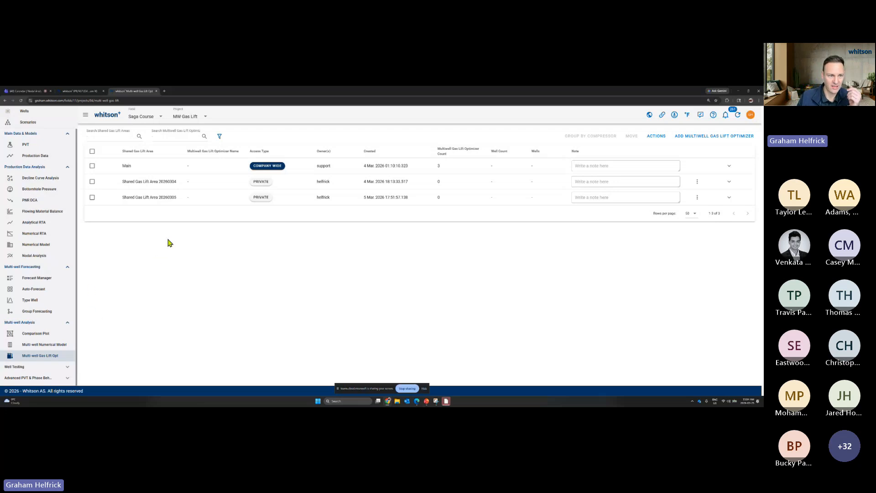
{"action": "left_click", "coordinate": [205, 185]}
{"action": "left_click", "coordinate": [218, 183]}
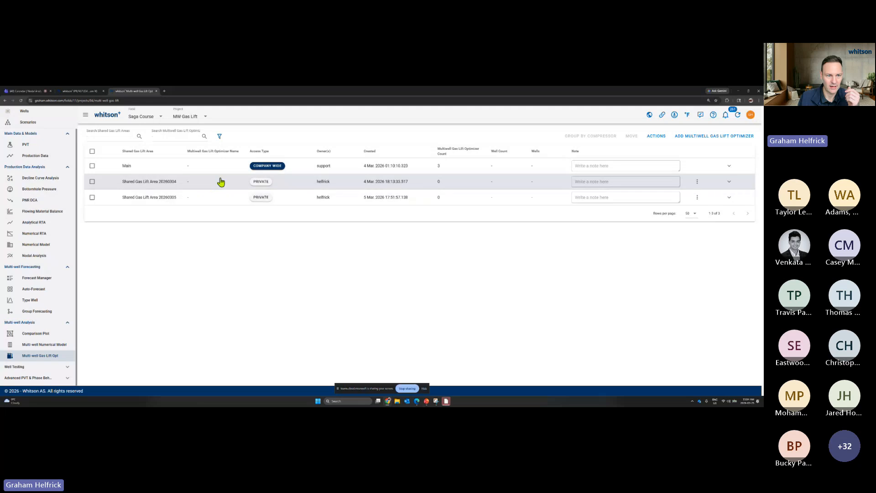
{"action": "left_click", "coordinate": [221, 168]}
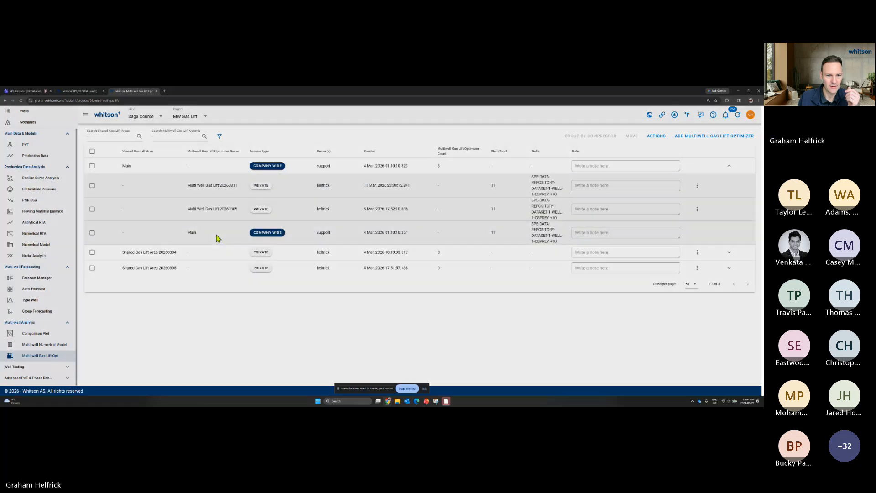
{"action": "left_click", "coordinate": [218, 238]}
{"action": "left_click", "coordinate": [404, 370]}
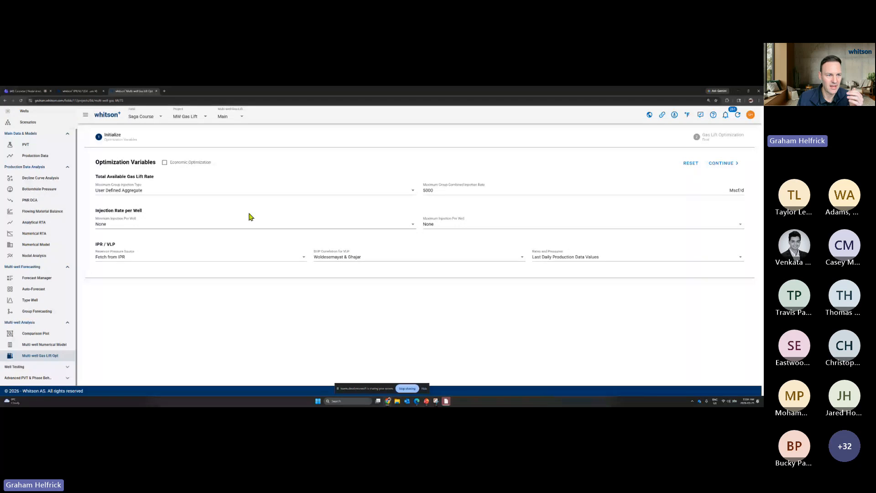
Set the maximum group injection type to Last Daily Aggregation of Group, and initialize and optimize all wells
{"action": "left_click", "coordinate": [117, 196]}
{"action": "left_click", "coordinate": [125, 200]}
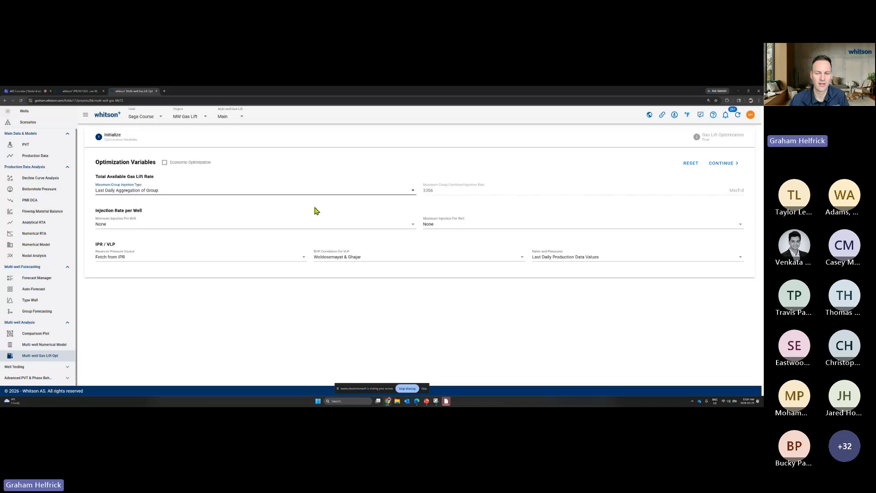
{"action": "left_click", "coordinate": [720, 165]}
{"action": "left_click", "coordinate": [133, 185]}
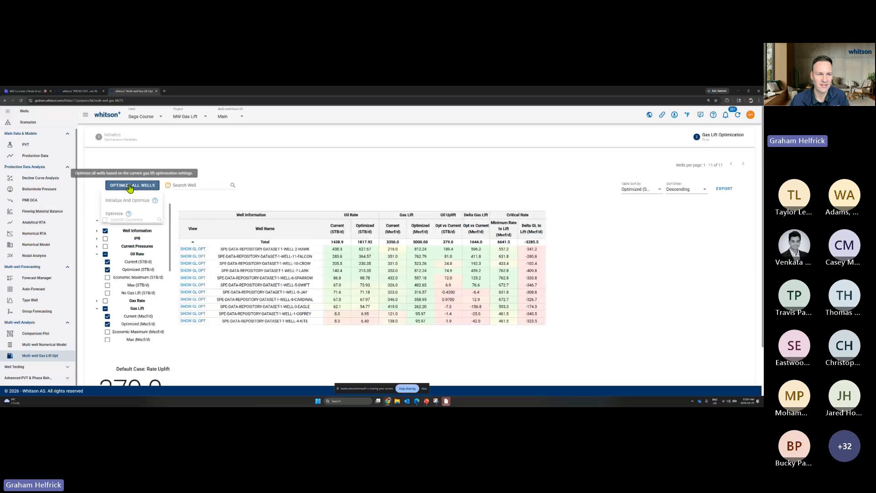
{"action": "left_click", "coordinate": [129, 202]}
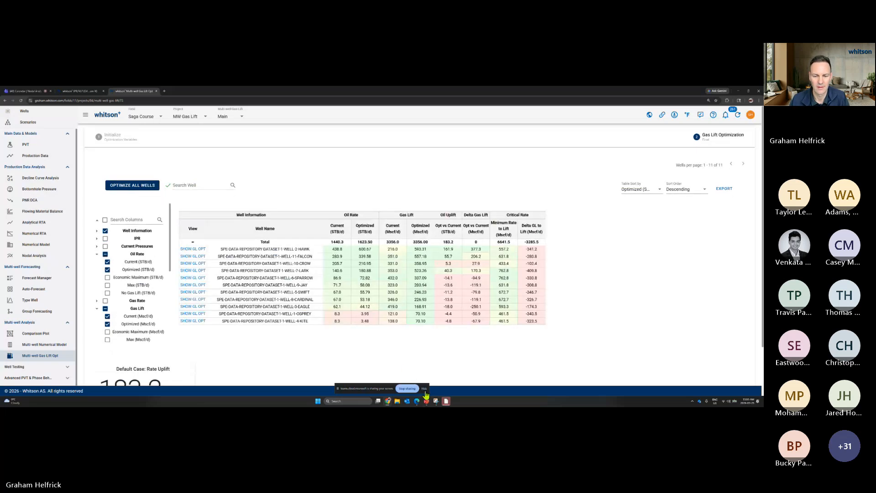
{"action": "left_click", "coordinate": [424, 388]}
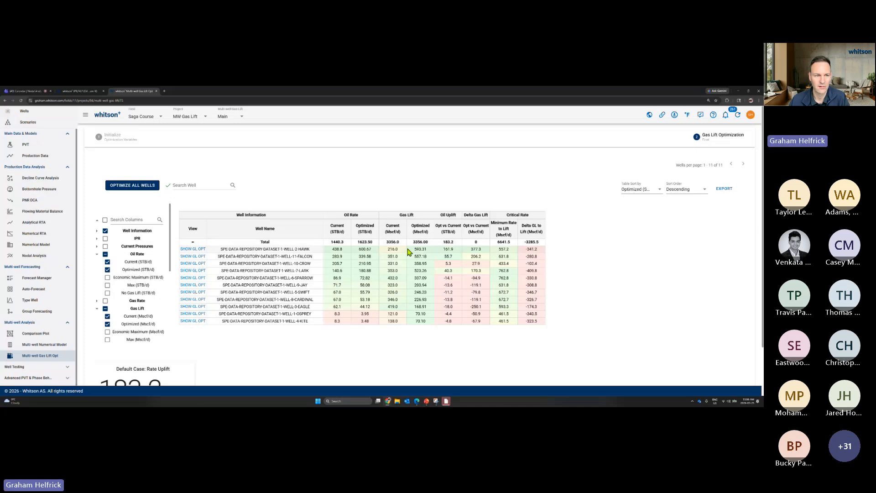
Switch the maximum group injection type to User Defined Aggregate at 5000 Mscf/d and optimize all wells again
{"action": "left_click", "coordinate": [112, 139]}
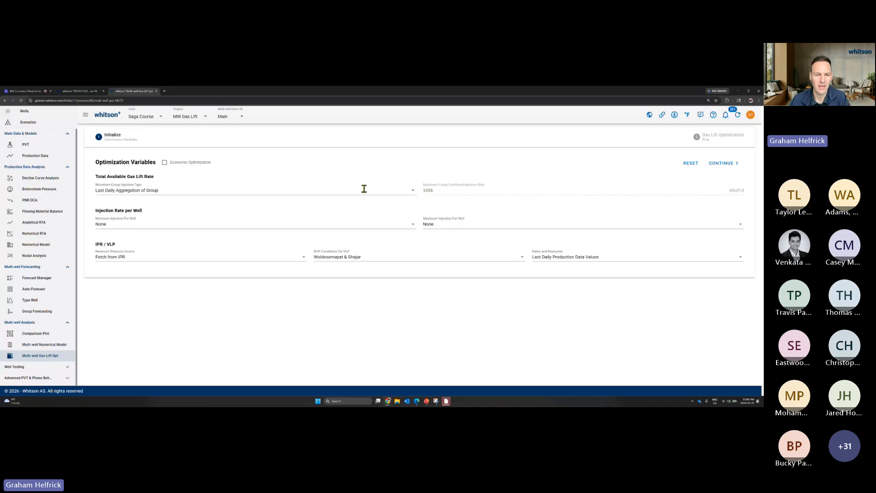
{"action": "left_click", "coordinate": [345, 189]}
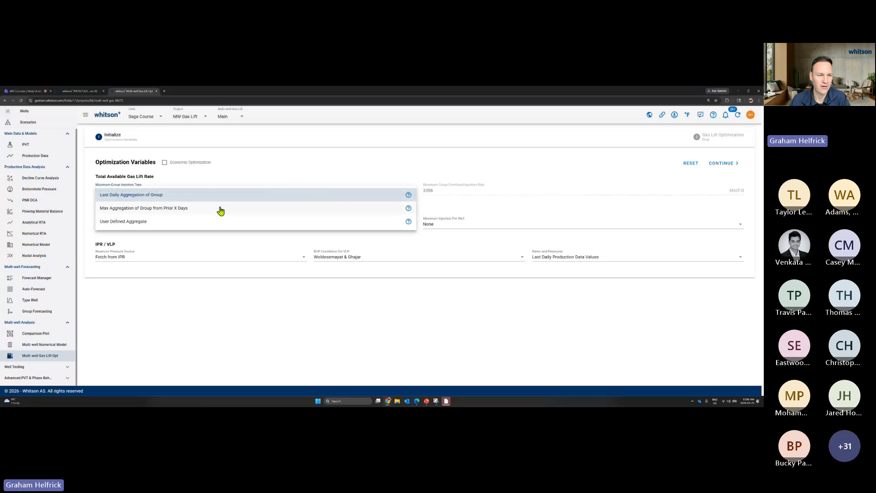
{"action": "left_click", "coordinate": [213, 225]}
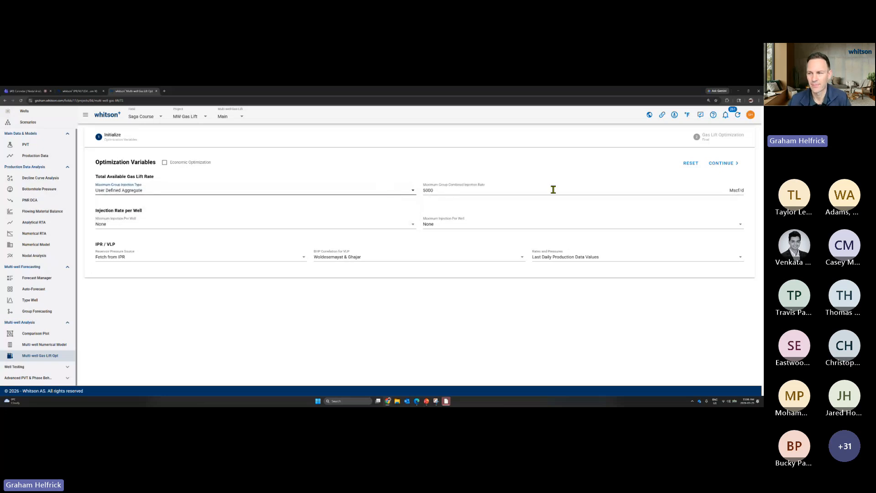
{"action": "left_click", "coordinate": [721, 165]}
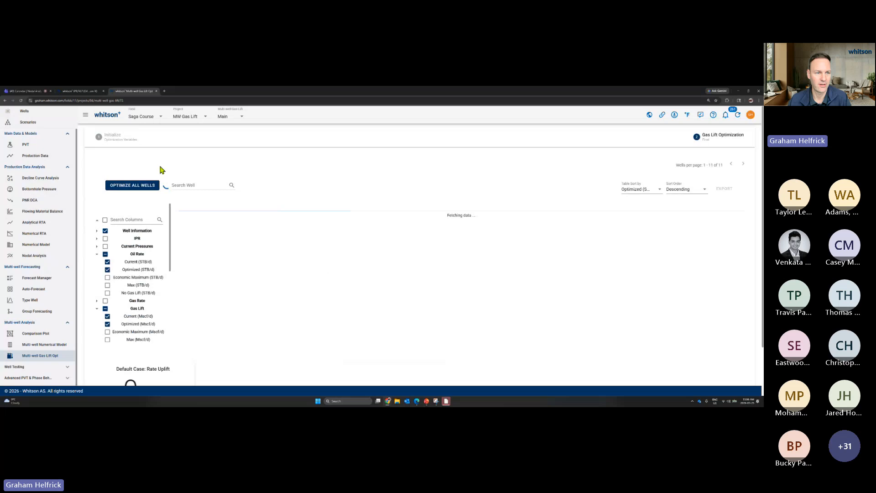
{"action": "left_click", "coordinate": [132, 185]}
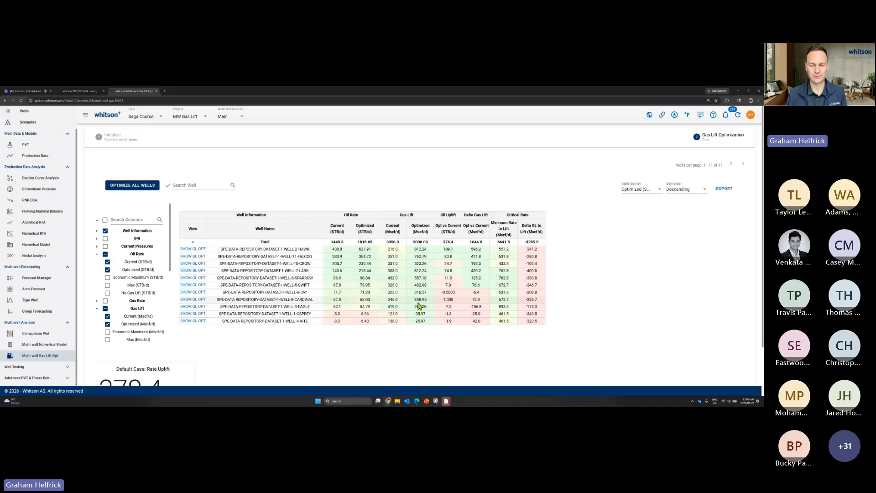
Switch to the PowerPoint slide show and advance to the whitson+ Gas Lift Curve slide with the casing pressure curves
{"action": "mouse_move", "coordinate": [428, 402]}
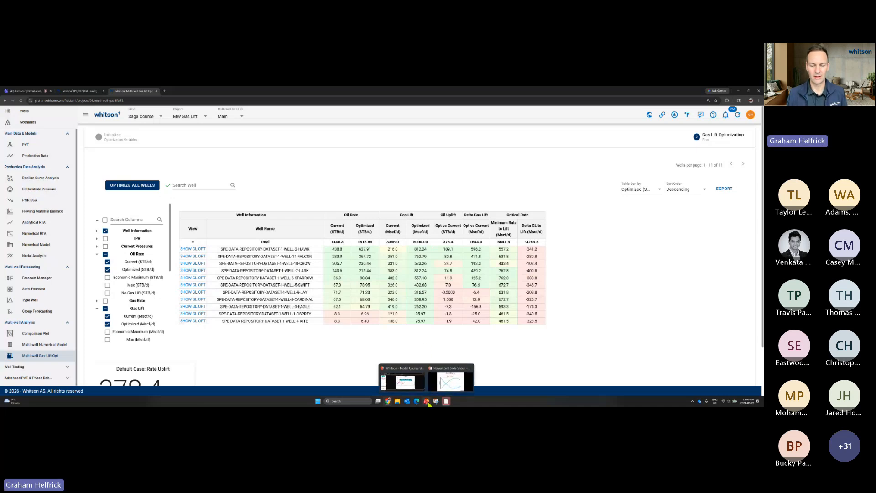
{"action": "left_click", "coordinate": [451, 380]}
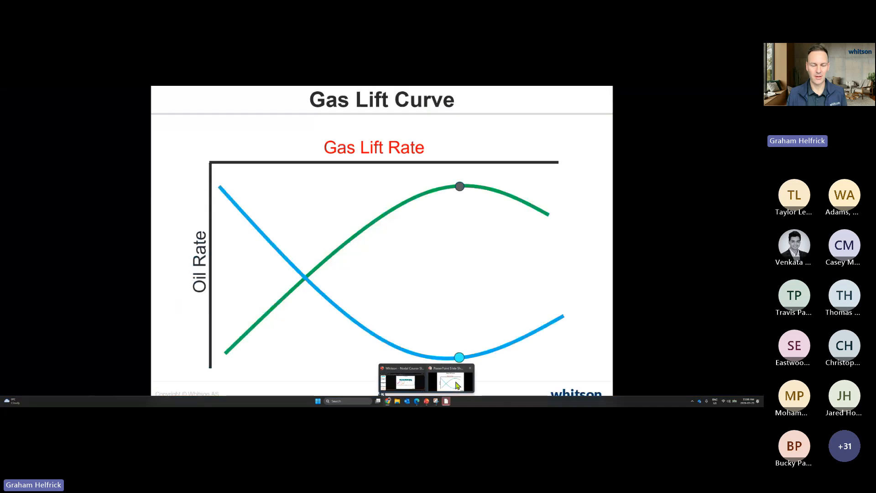
{"action": "left_click", "coordinate": [391, 363]}
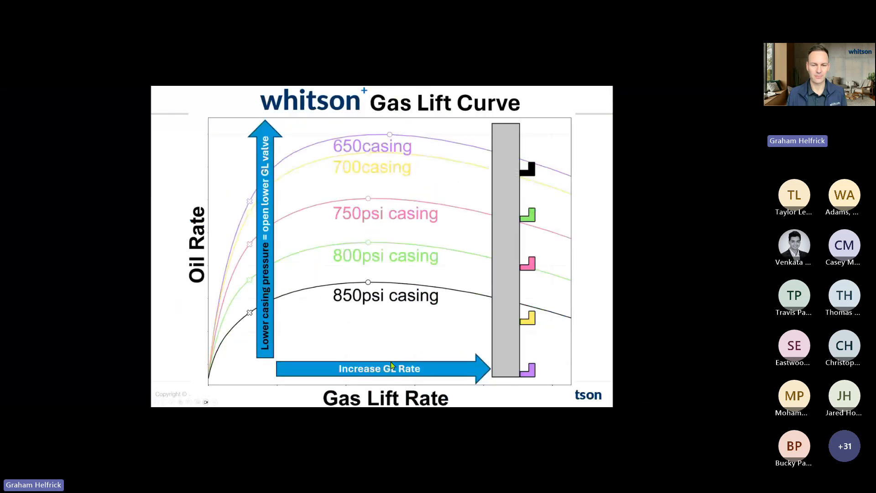